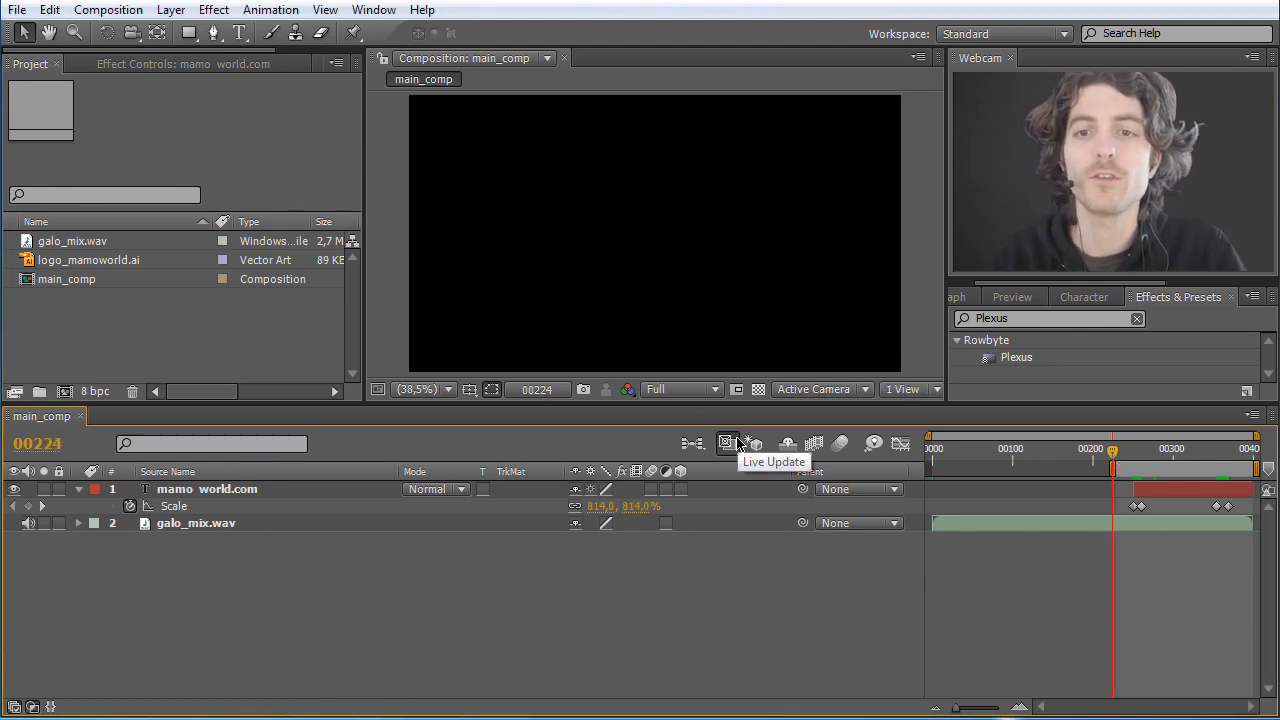
Step: Scrub main_comp to frame 270 to examine the mamo world.com text layer above the galo_mix.wav layer
left_click(68, 283)
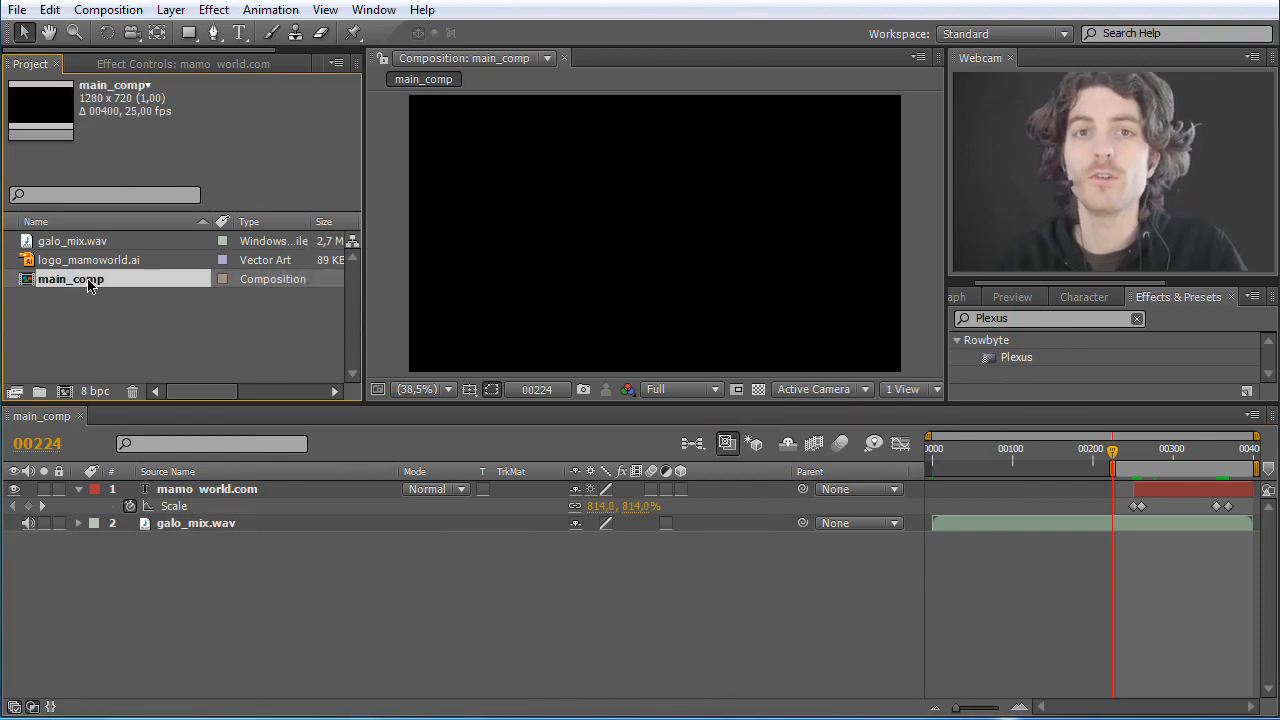
left_click(222, 565)
left_click(213, 527)
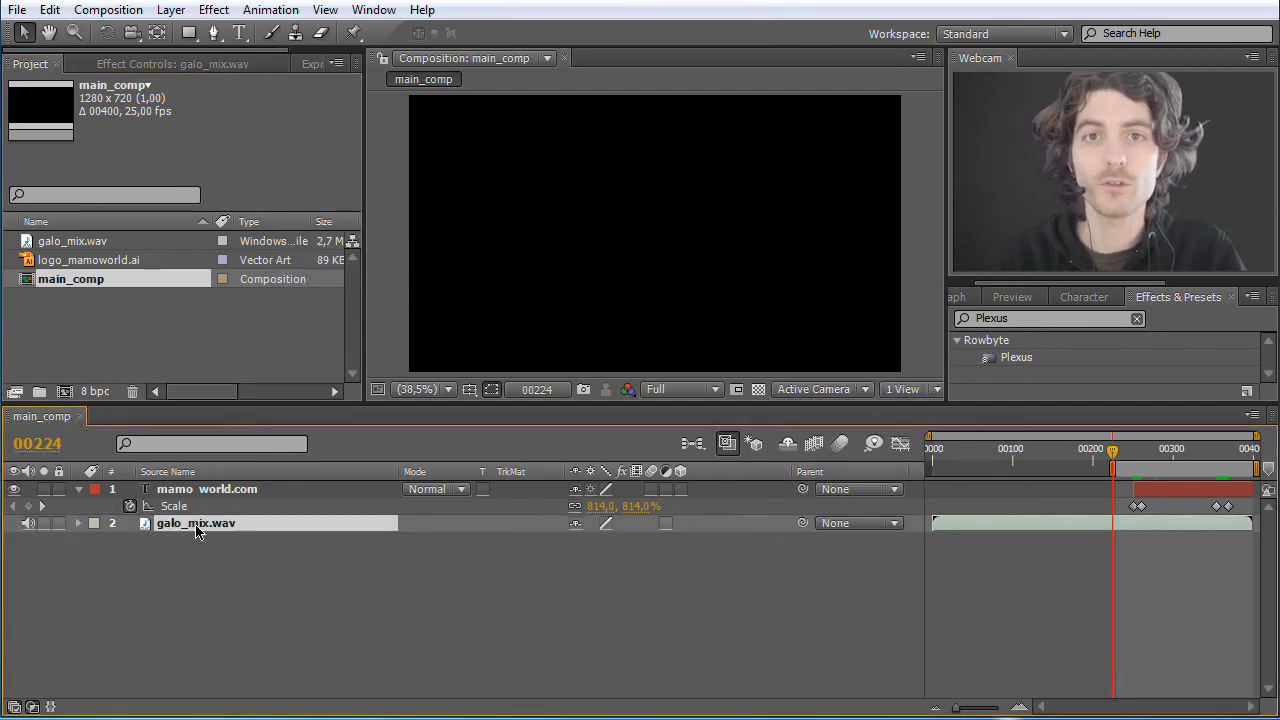
left_click(200, 492)
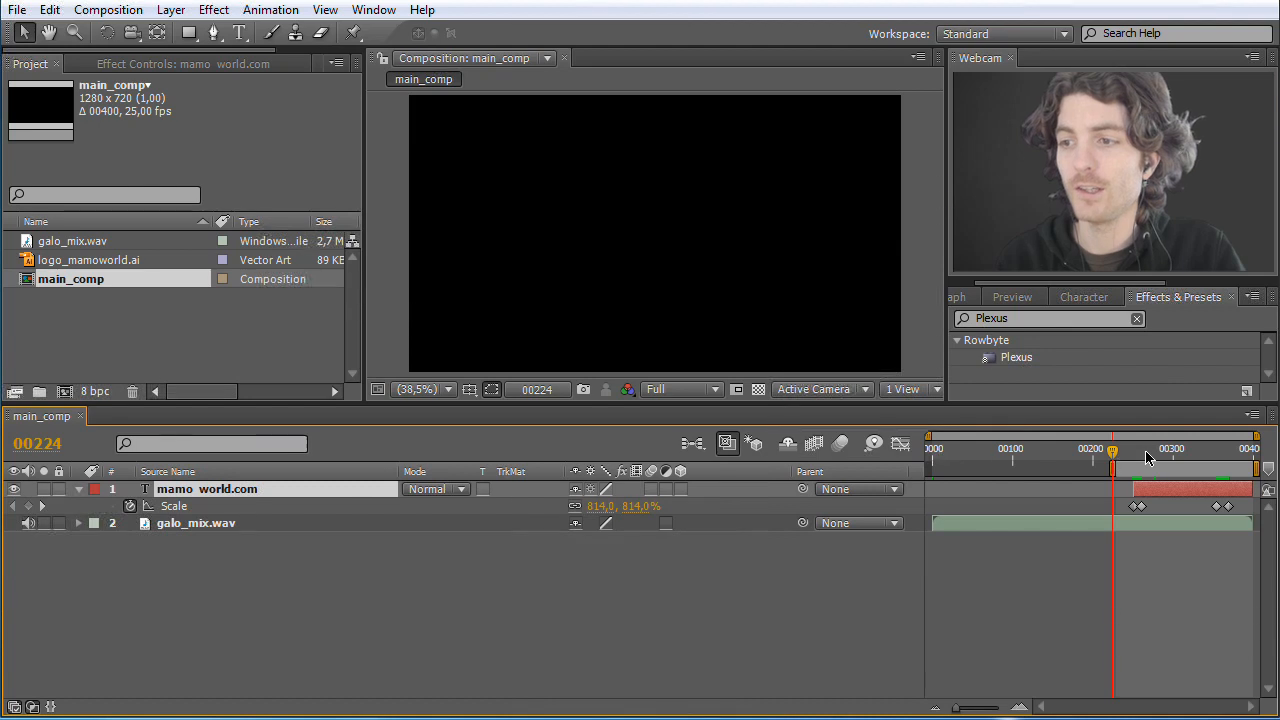
left_click_drag(1113, 452, 1164, 458)
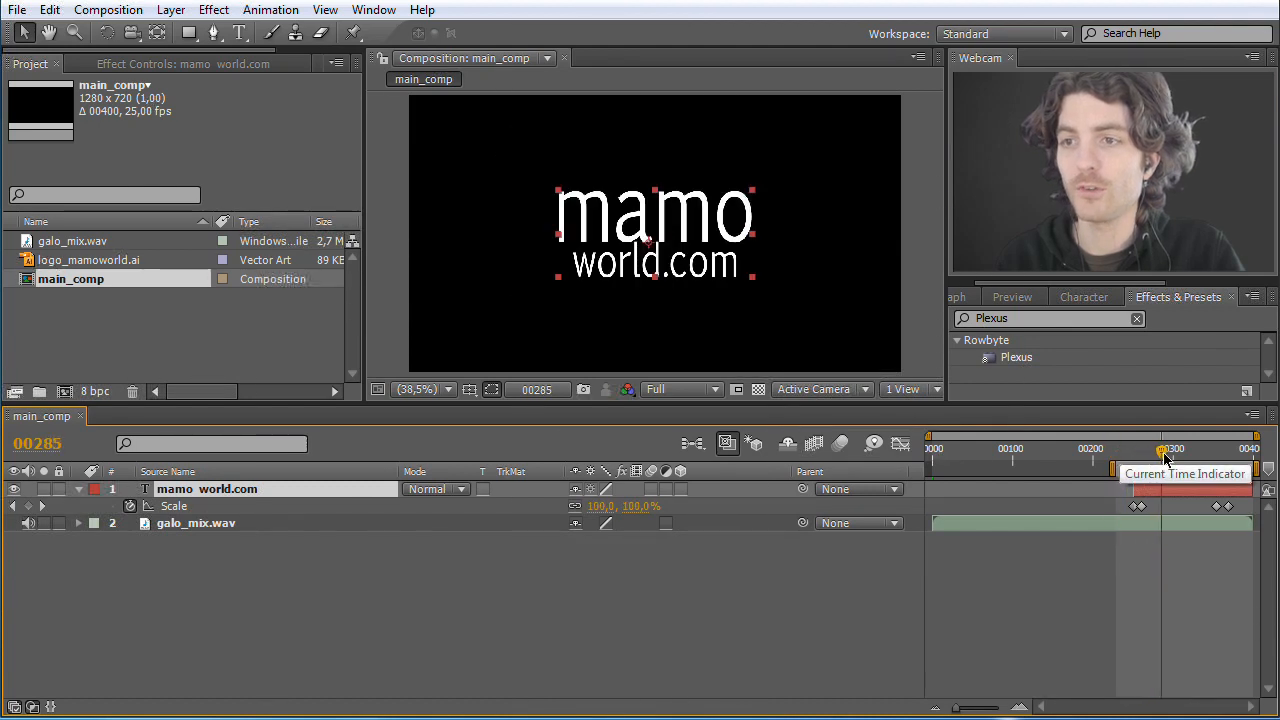
left_click(241, 35)
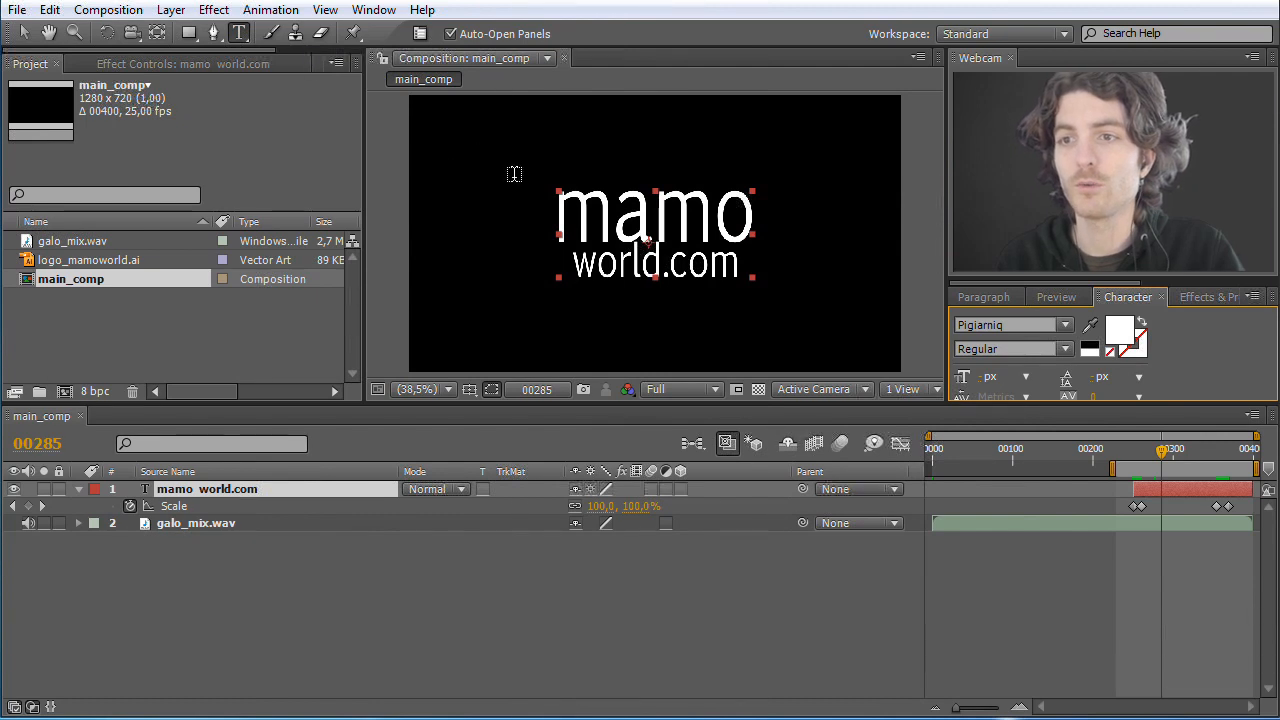
mouse_move(1163, 455)
left_mouse_down()
mouse_move(1136, 455)
mouse_move(1238, 457)
mouse_move(1148, 457)
left_mouse_up()
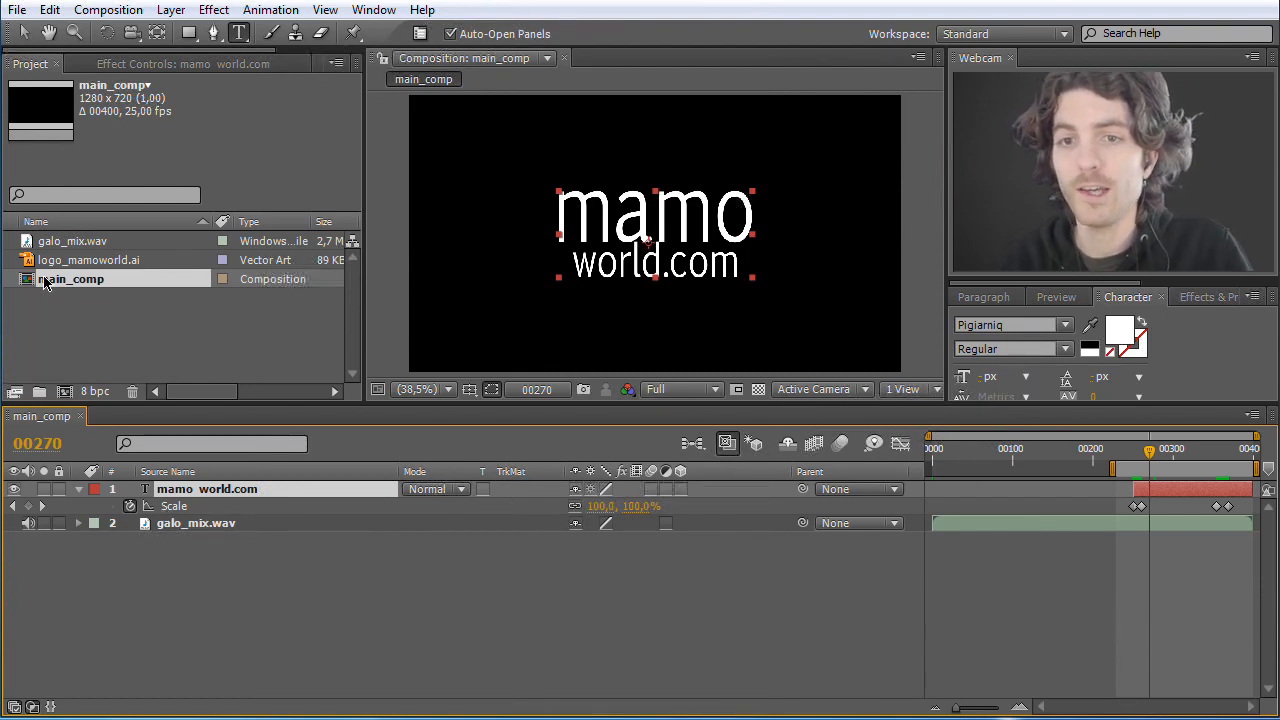
Step: Add logo_mamoworld.ai above the text layer, compare the two by toggling the logo's visibility, and delete the logo layer
left_click_drag(28, 263, 74, 306)
left_click_drag(139, 479, 150, 488)
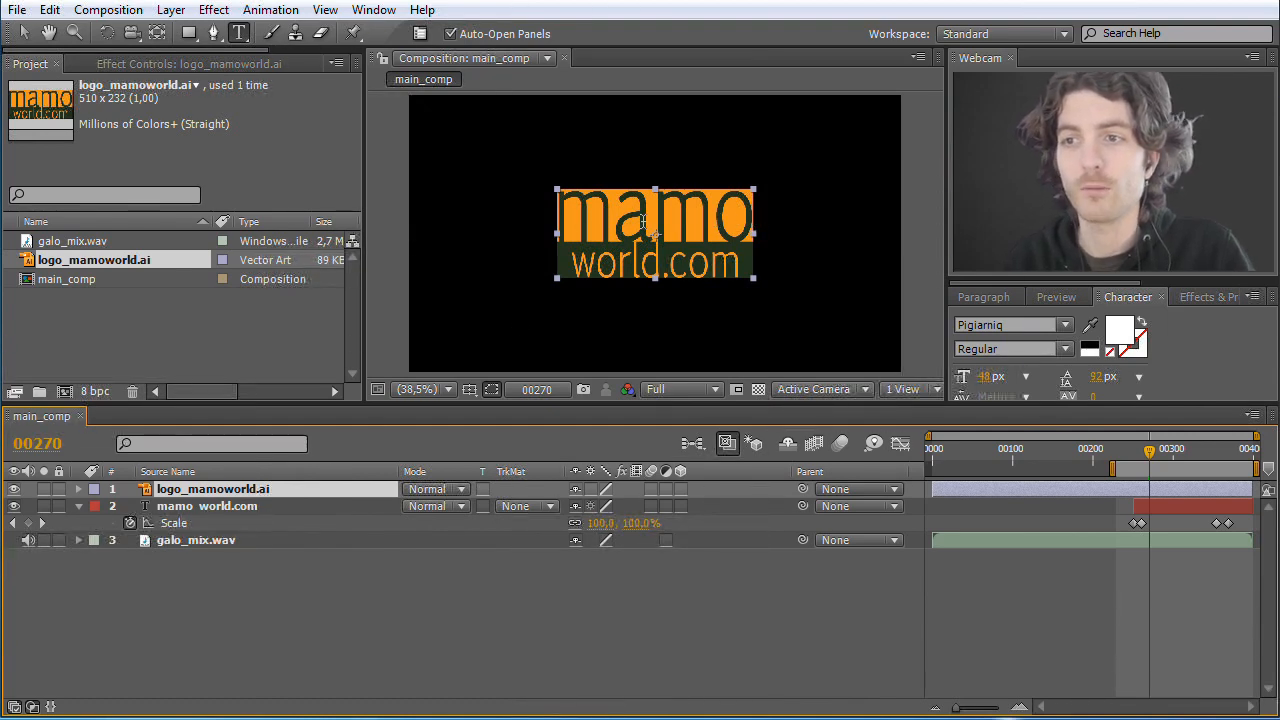
left_click(218, 507)
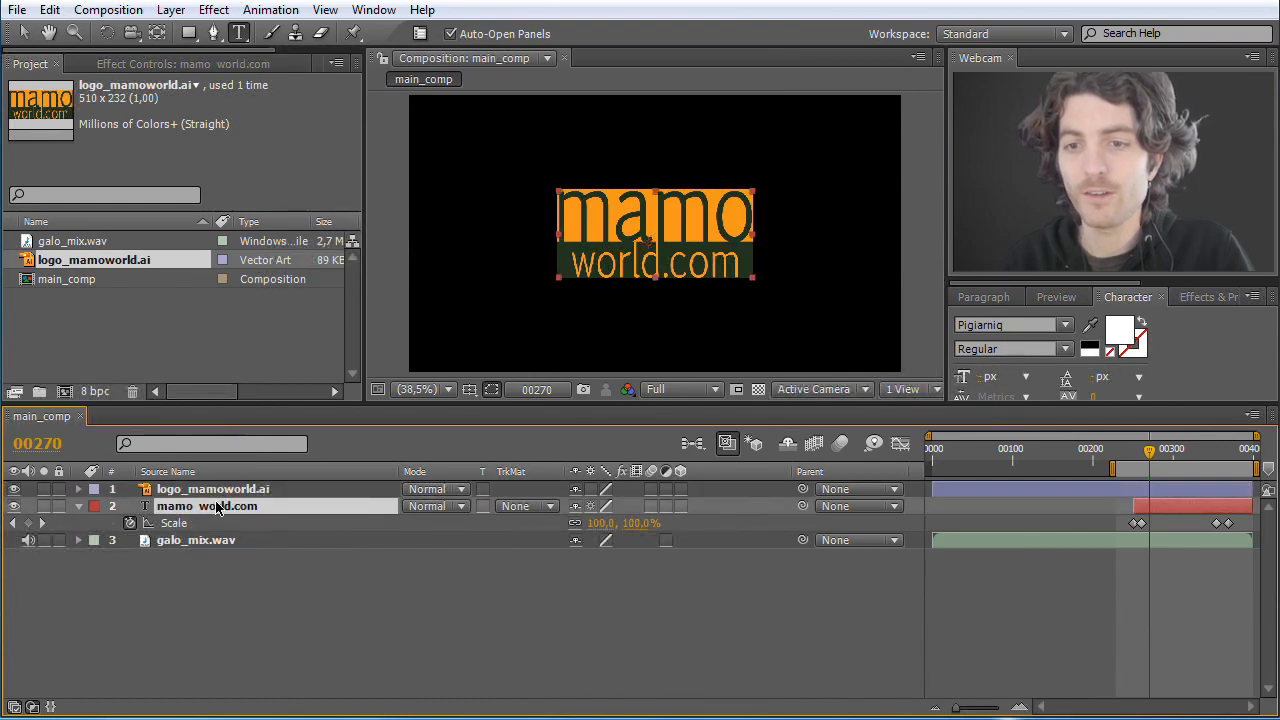
left_click(176, 491)
left_click(14, 489)
left_click(14, 489)
left_click(14, 489)
left_click(14, 489)
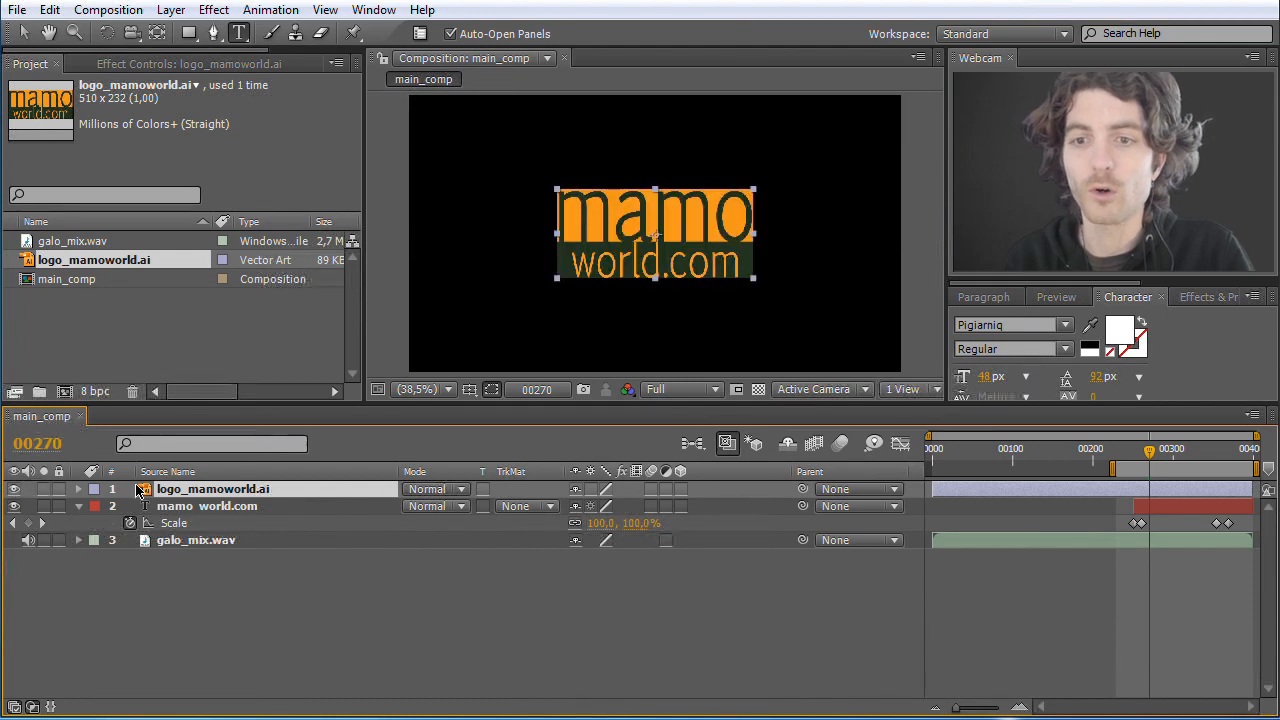
key("Delete")
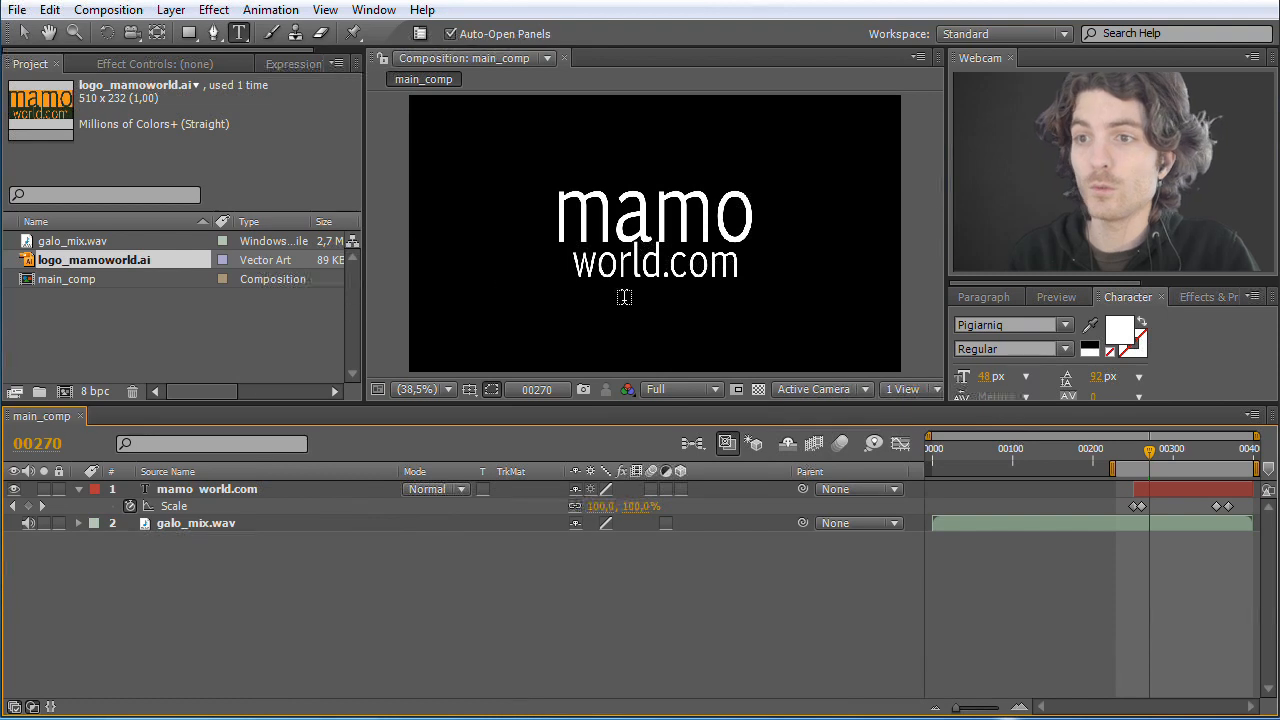
Step: Apply the Rowbyte Plexus effect to the mamo world.com text layer
left_click(1024, 324)
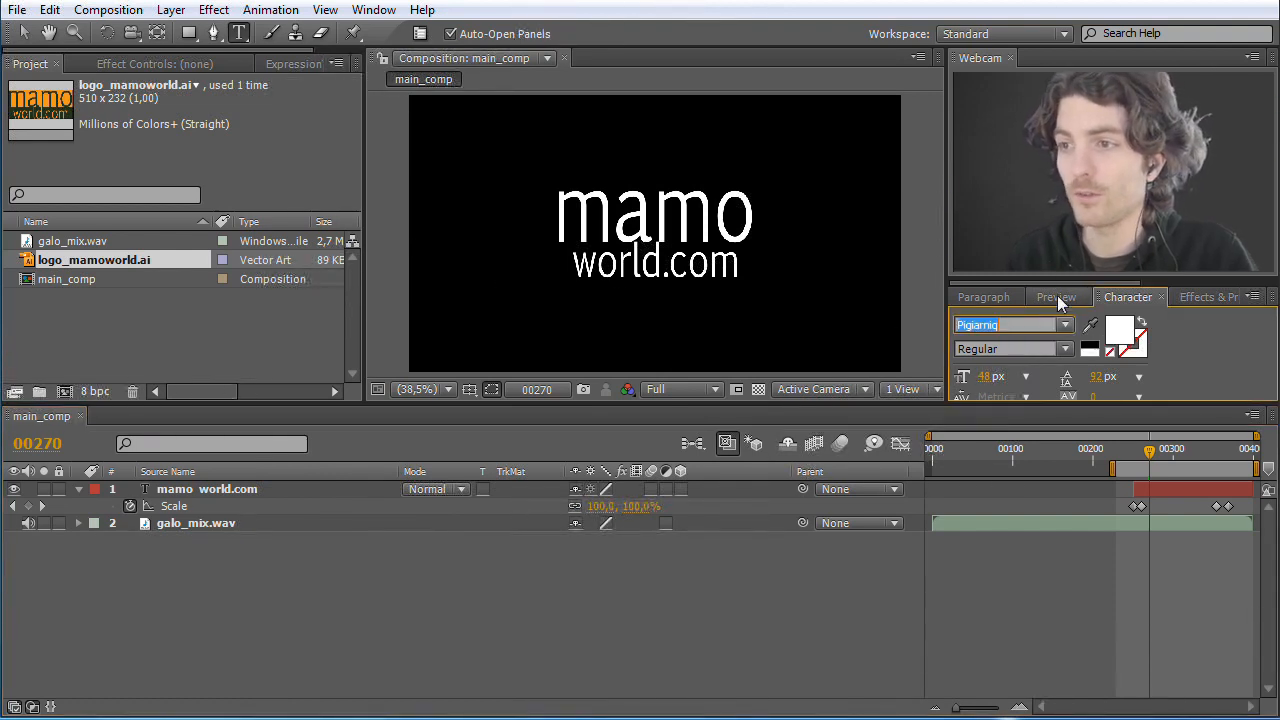
left_click(1058, 300)
left_click(1201, 297)
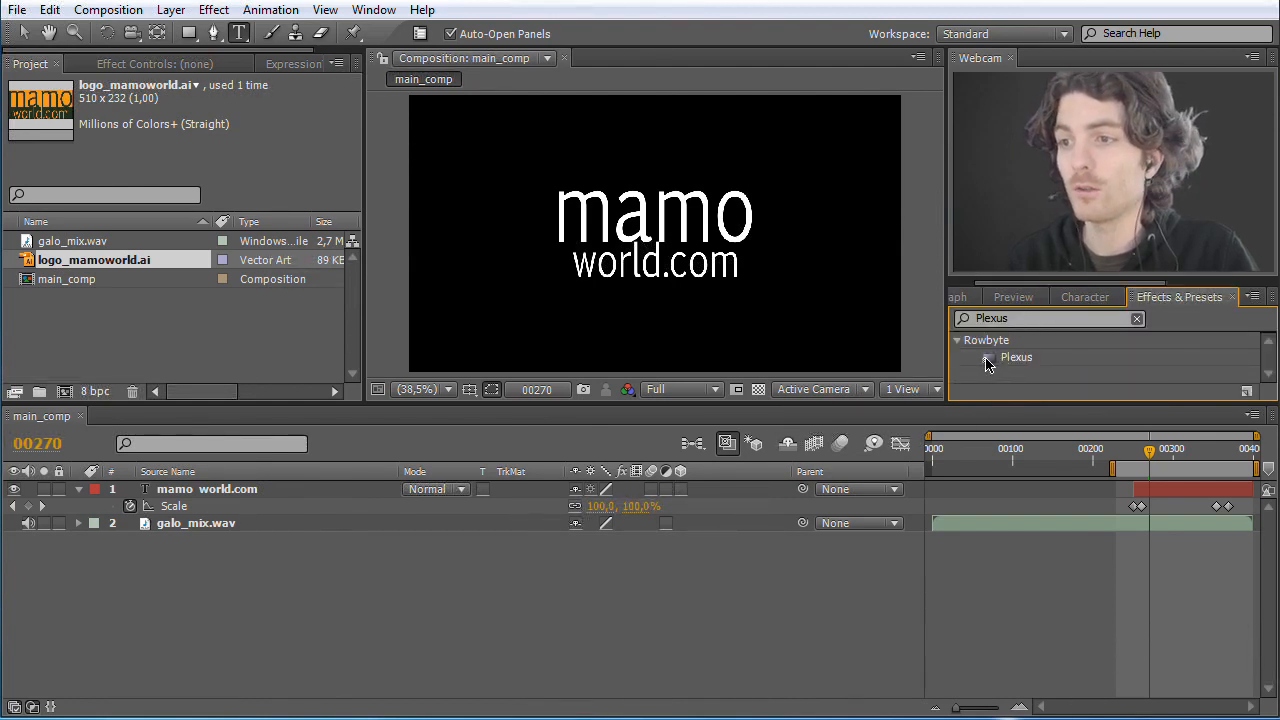
left_click_drag(985, 362, 291, 486)
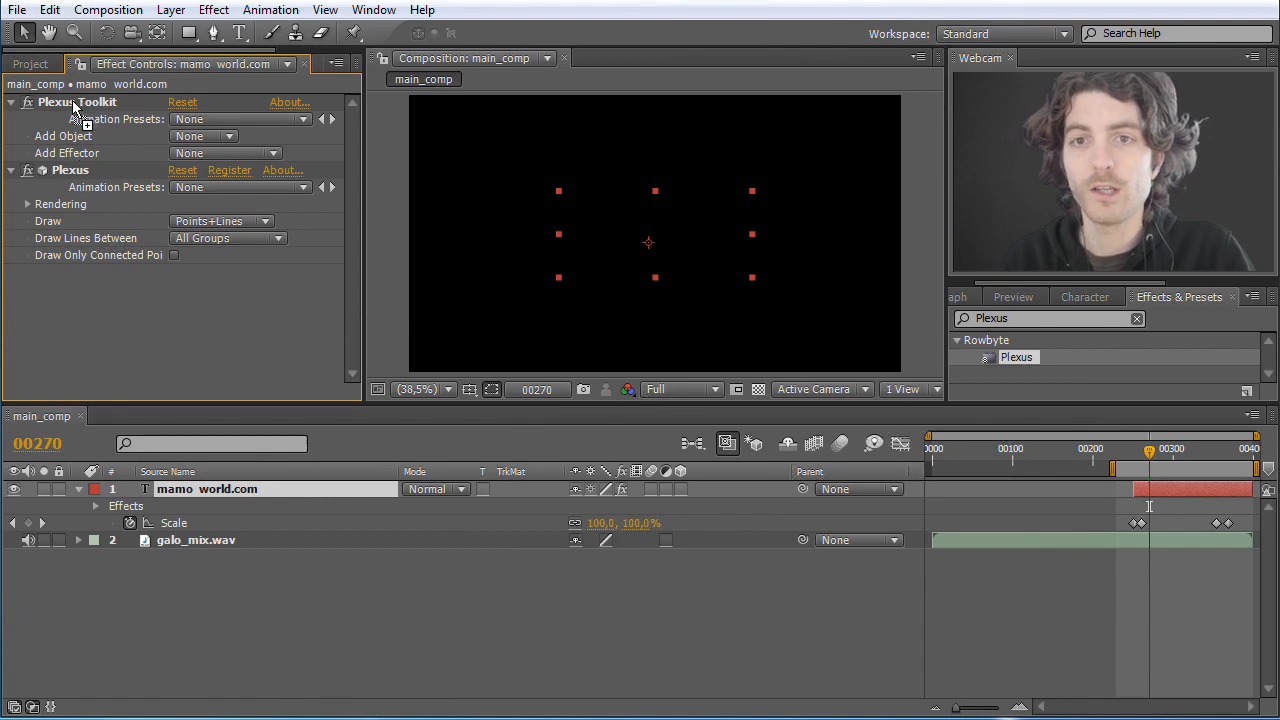
Step: Add a Paths object to the text layer's Plexus setup through the Plexus Toolkit
left_click_drag(128, 513, 73, 108)
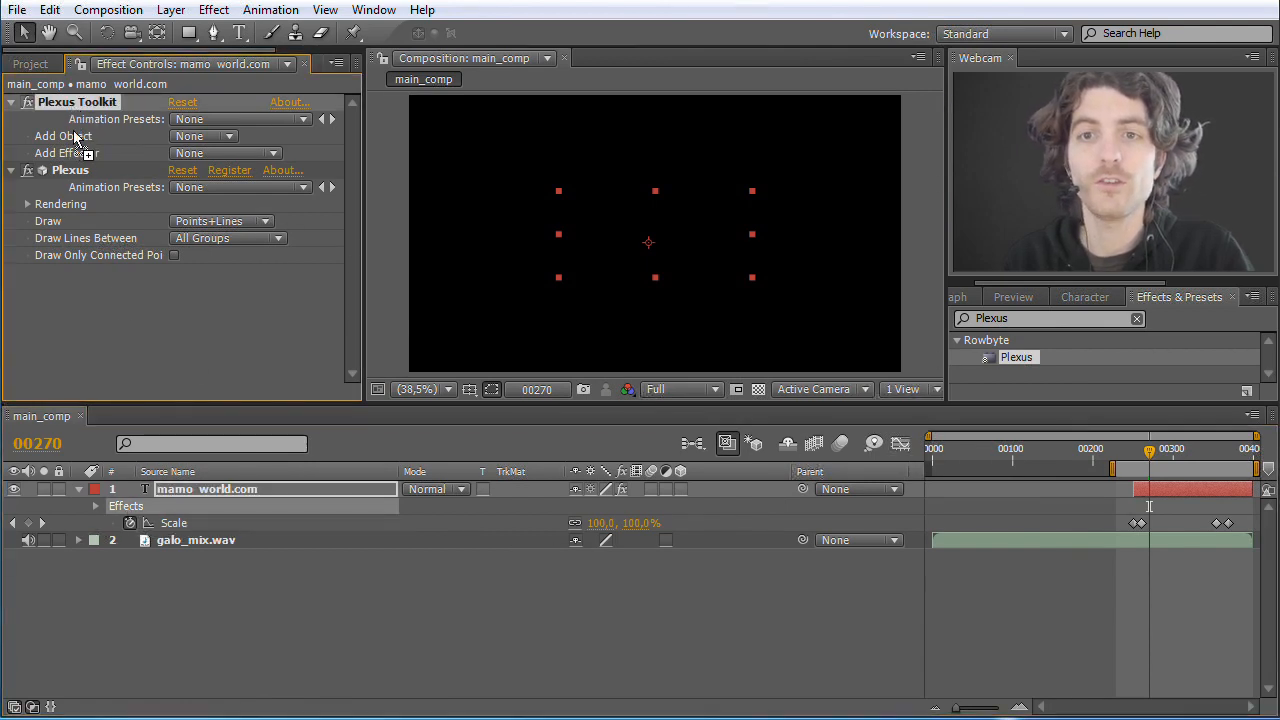
left_click(72, 173)
left_click_drag(72, 112, 70, 180)
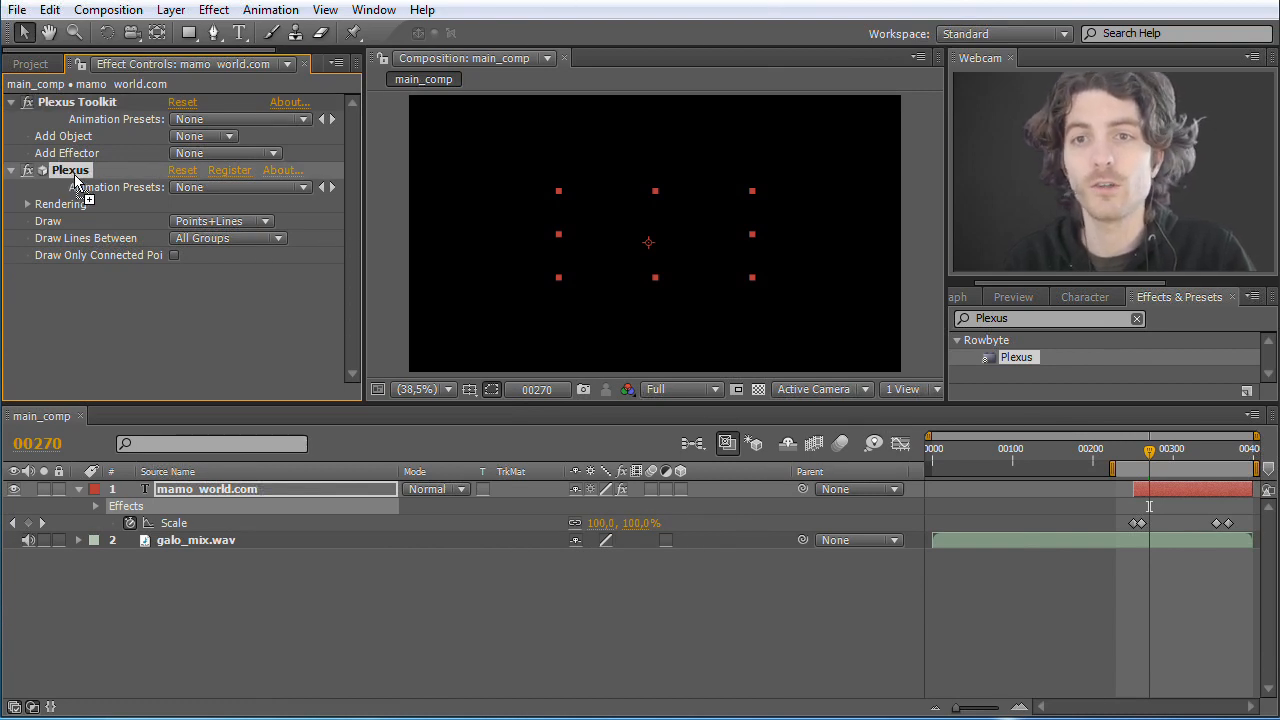
left_click(73, 104)
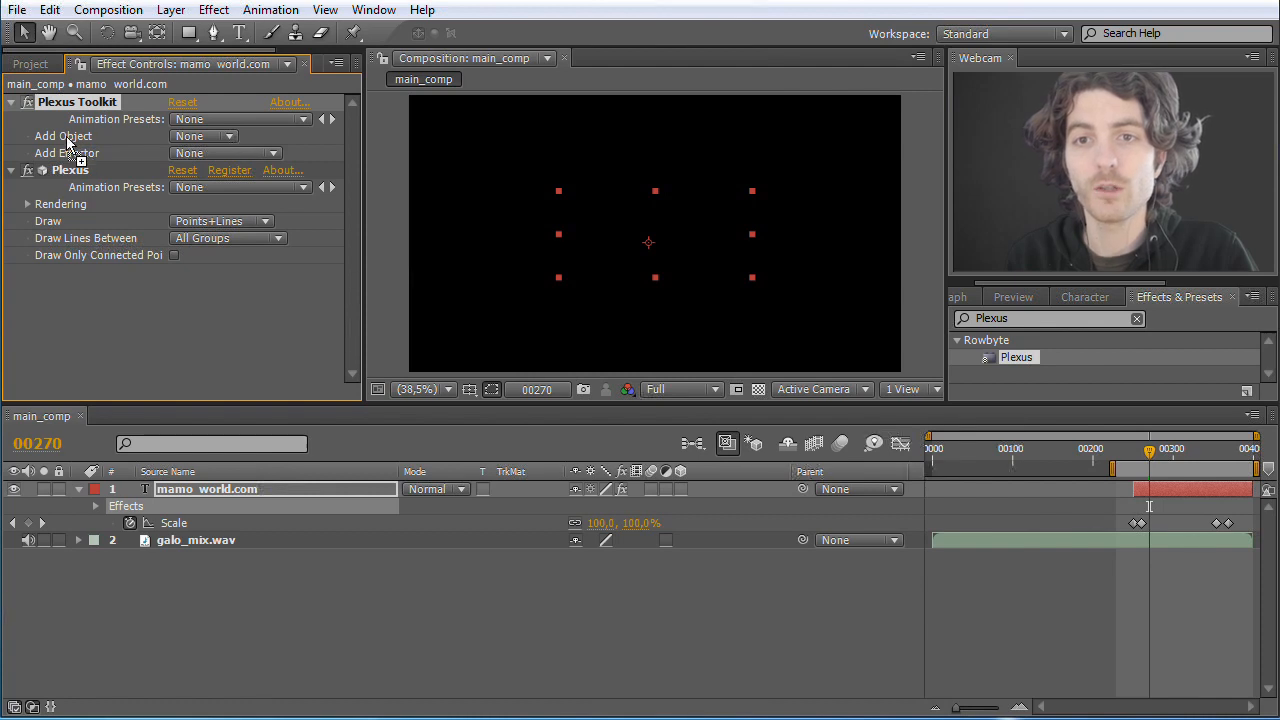
left_click(234, 136)
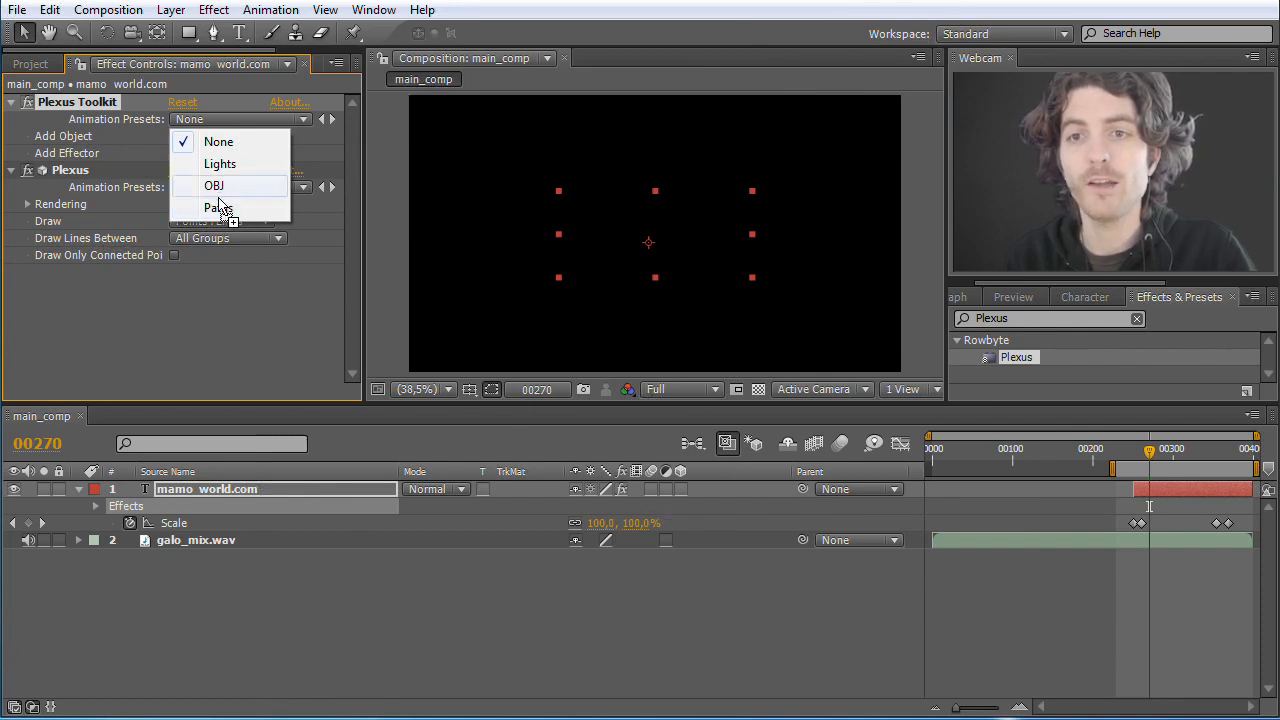
left_click(218, 208)
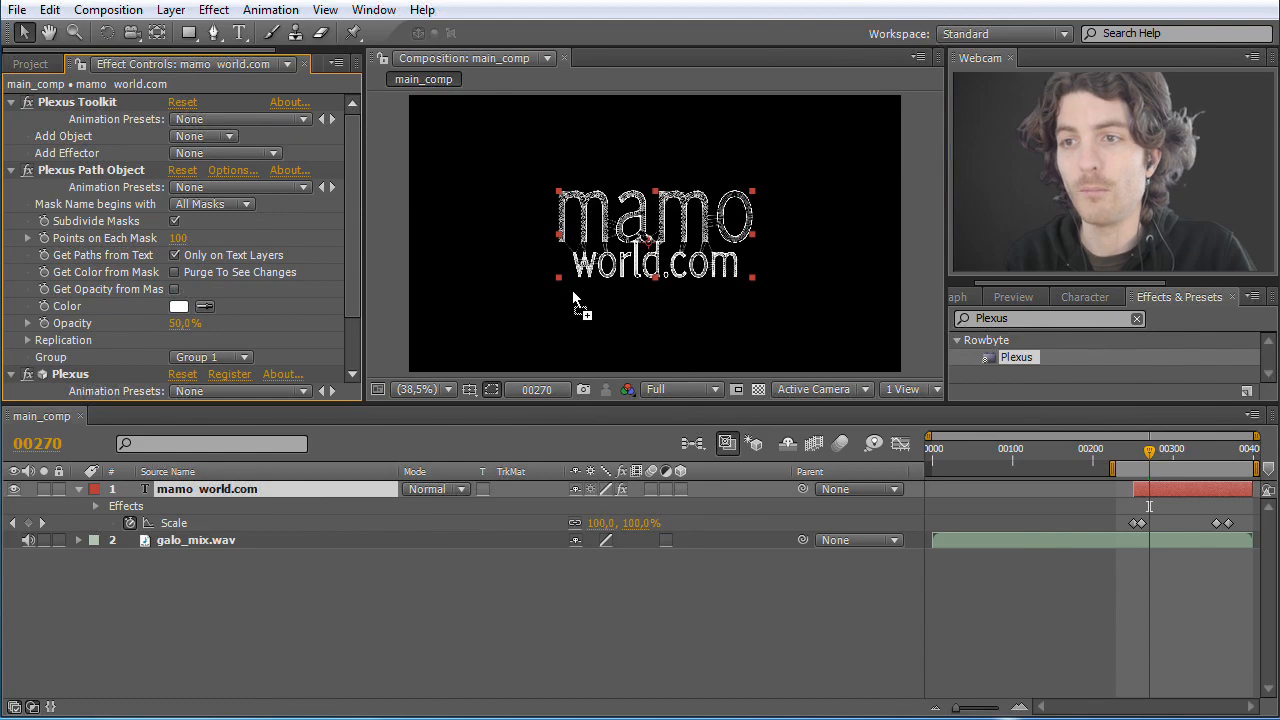
Step: Try 18 points on each mask in the Plexus Path Object and restore the value to 100
left_click(447, 386)
left_click(455, 211)
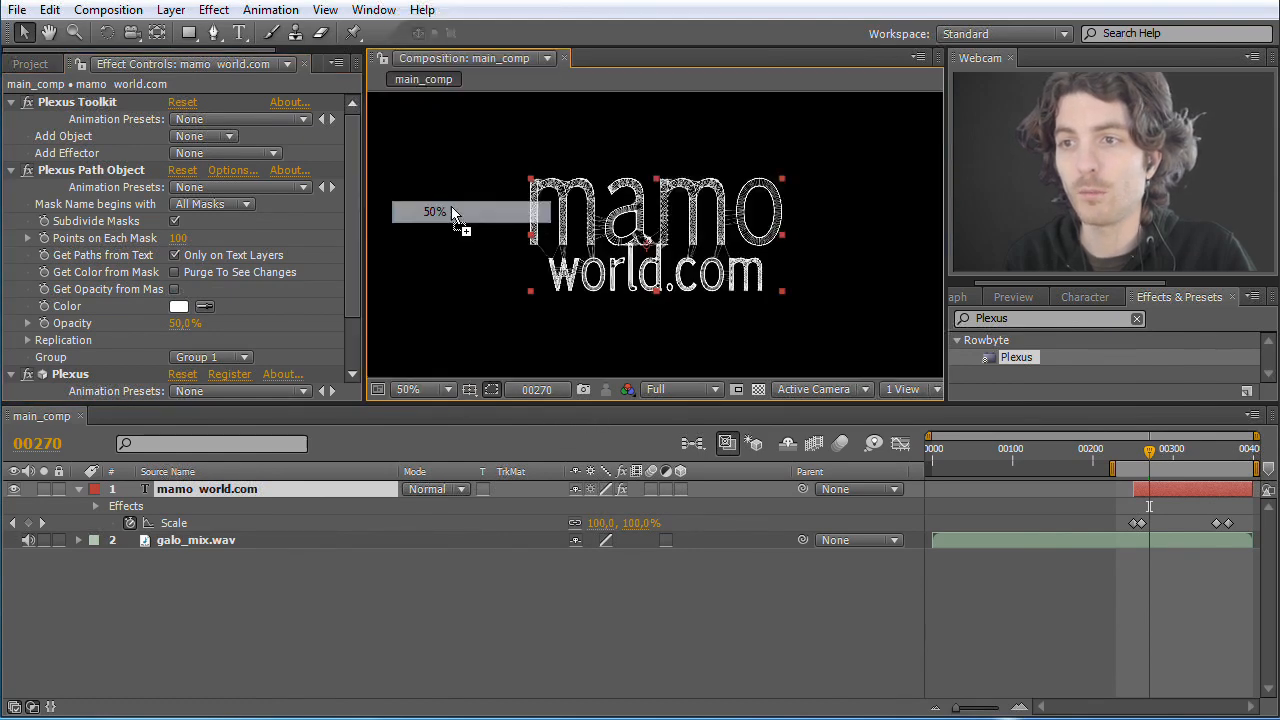
left_click(446, 389)
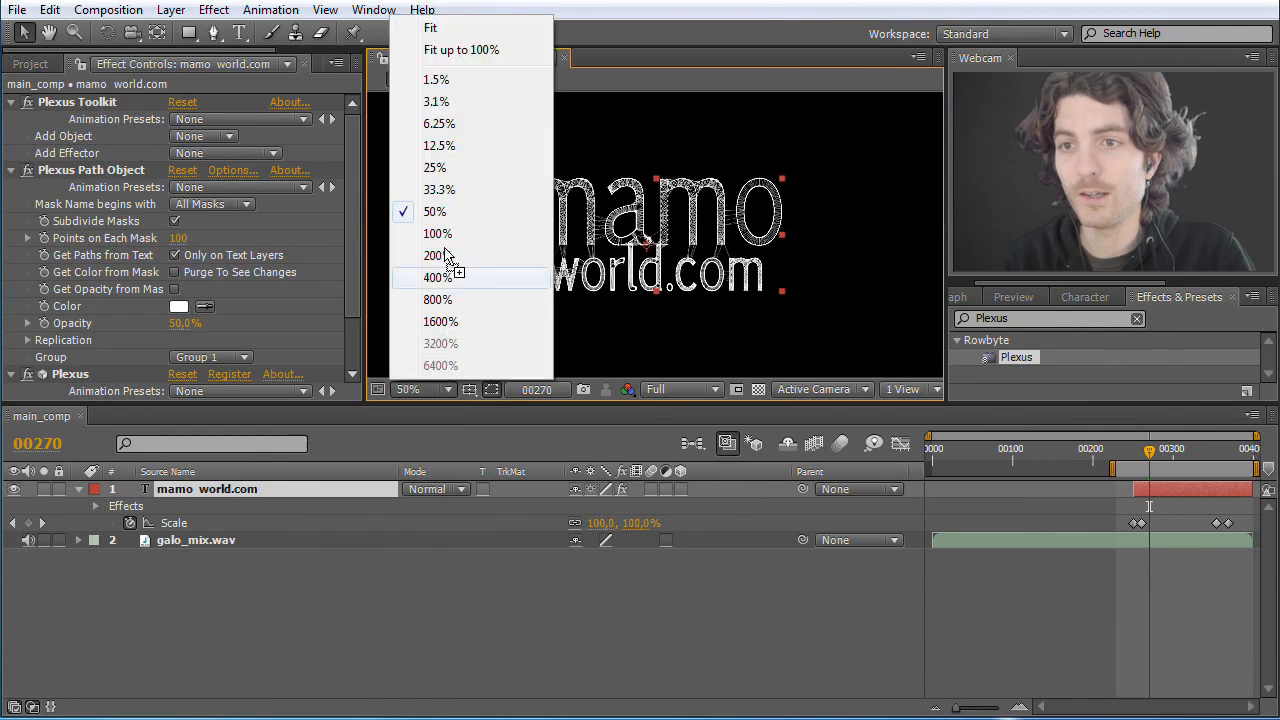
left_click(452, 240)
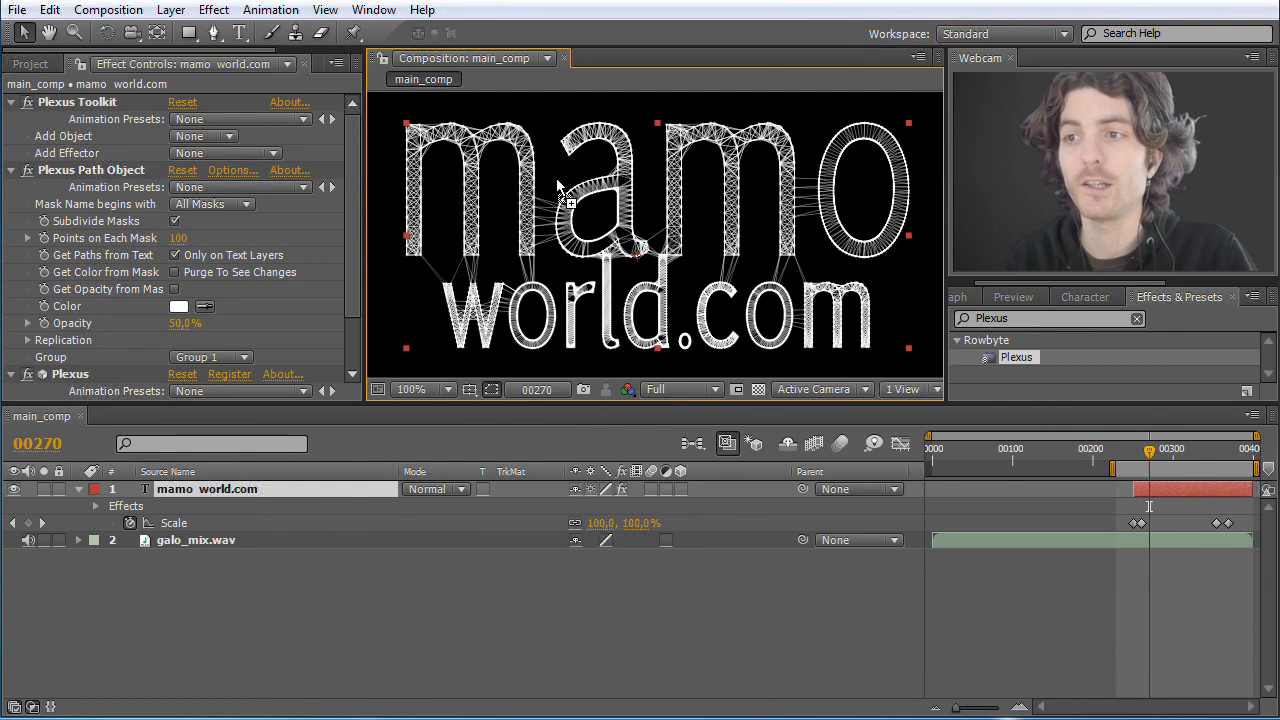
left_click(183, 238)
key("Return")
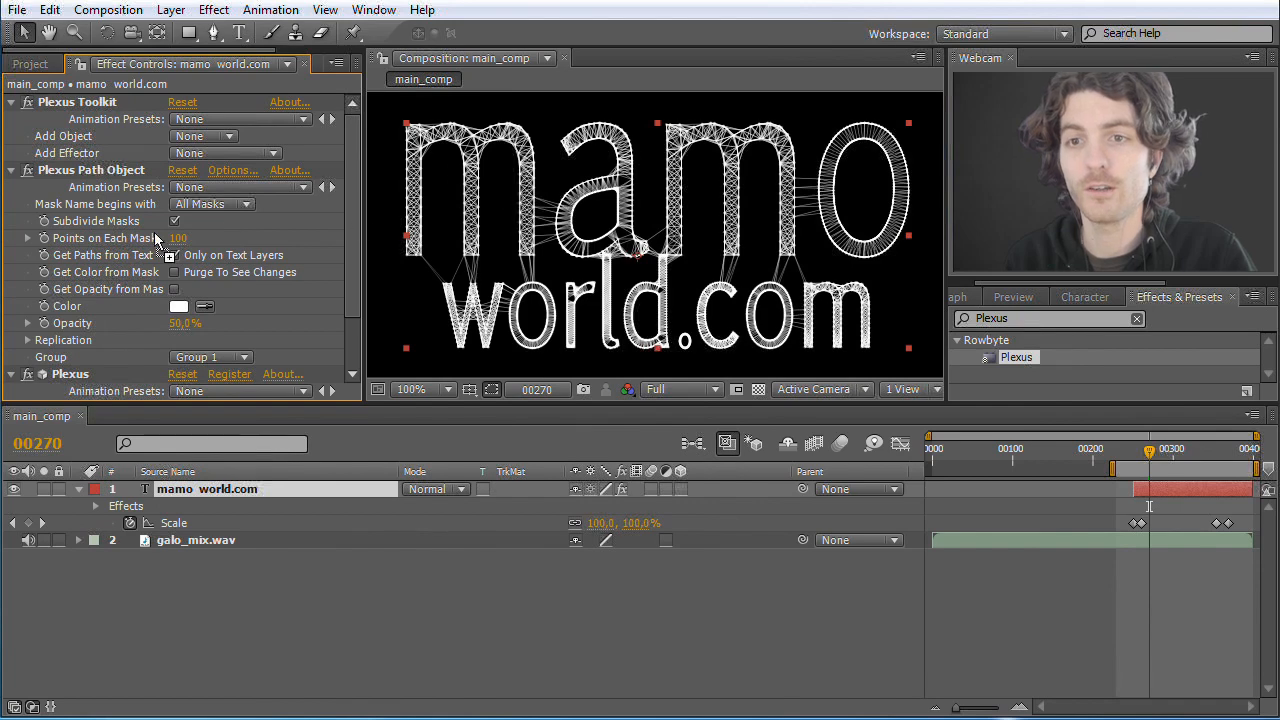
left_click_drag(182, 240, 105, 242)
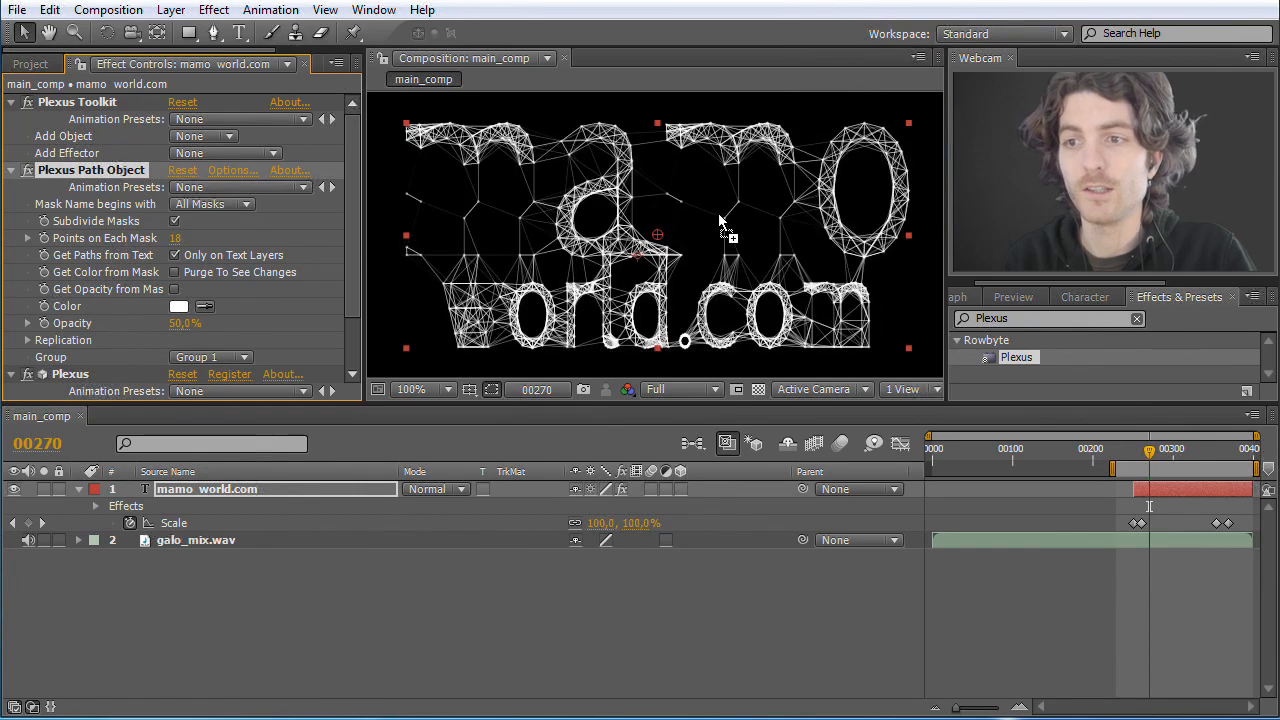
left_click_drag(175, 246, 205, 246)
left_click(178, 240)
type("100")
key("Return")
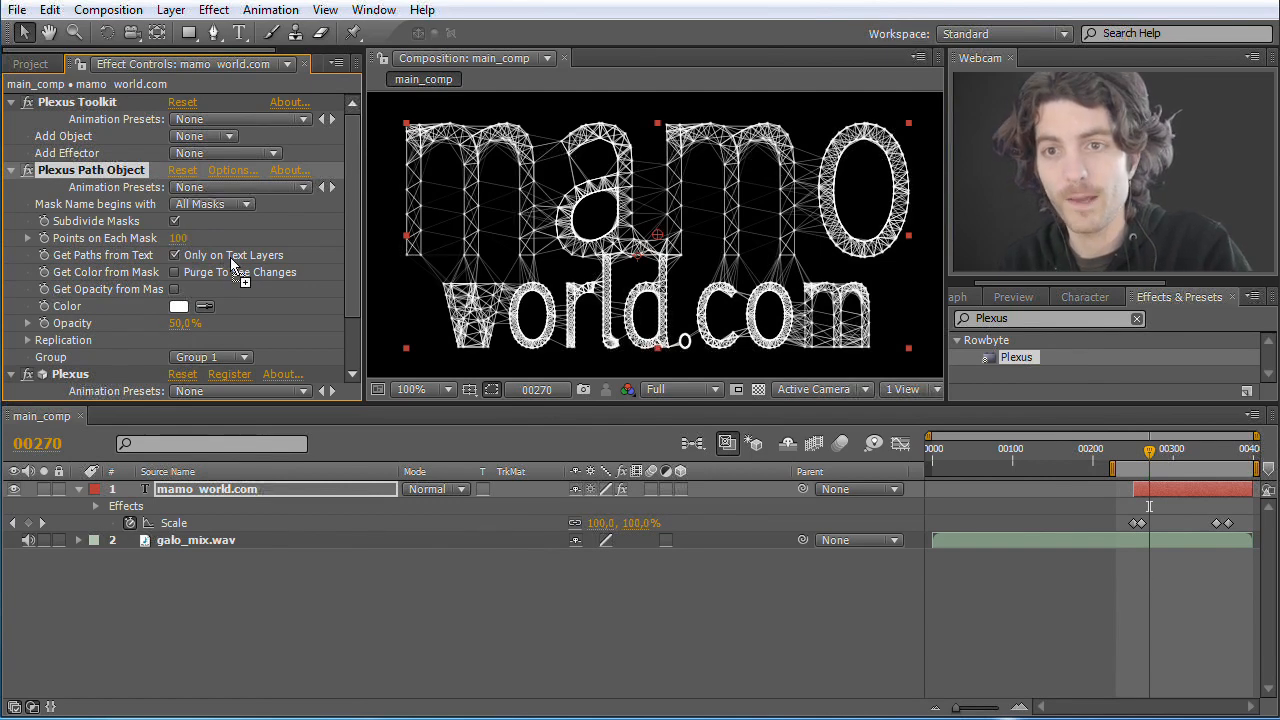
Step: Go to frame 262, collapse the Plexus Path Object settings and add a Noise effector through the Plexus Toolkit
left_click_drag(1153, 452, 1147, 460)
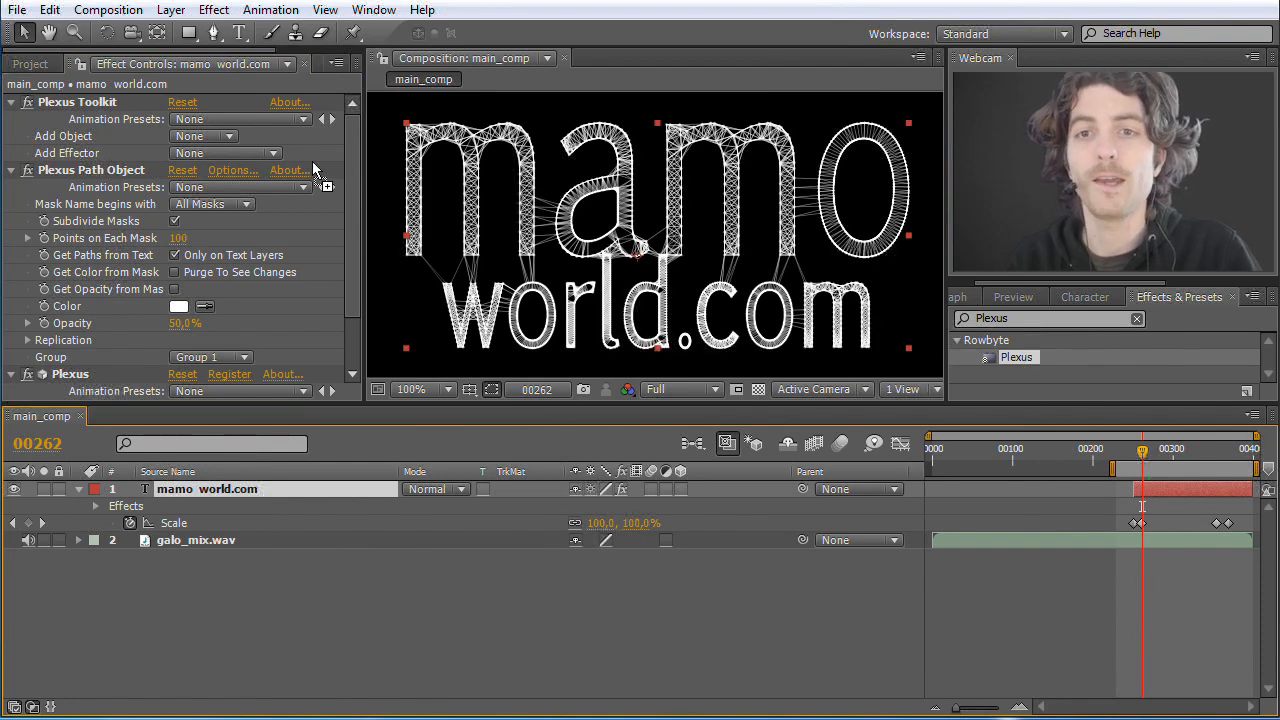
left_click(68, 157)
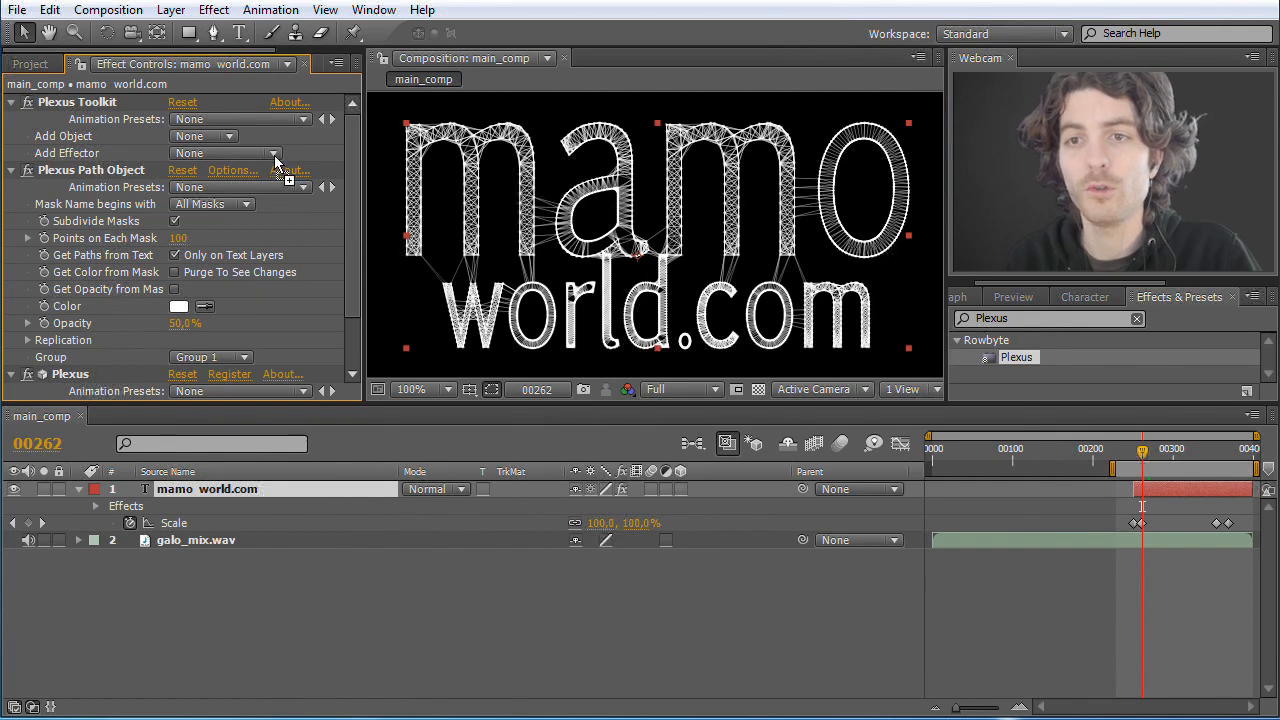
left_click(118, 190)
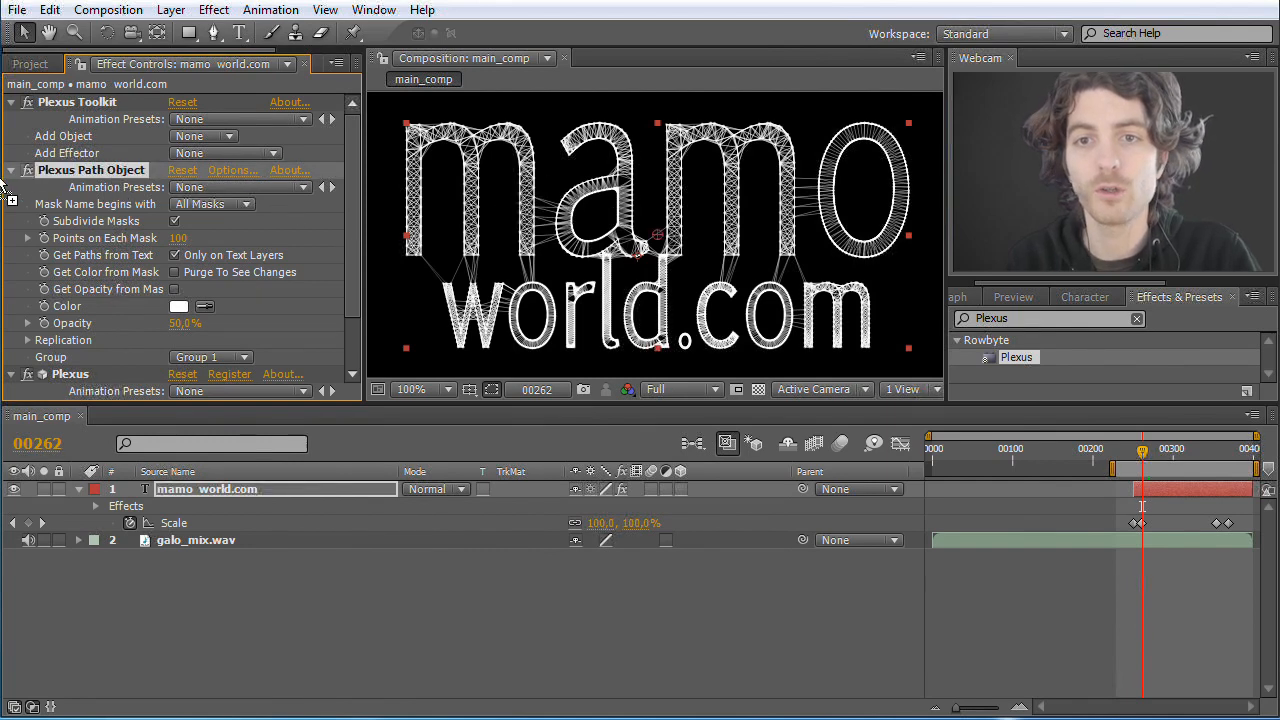
left_click(10, 171)
left_click_drag(38, 172, 257, 228)
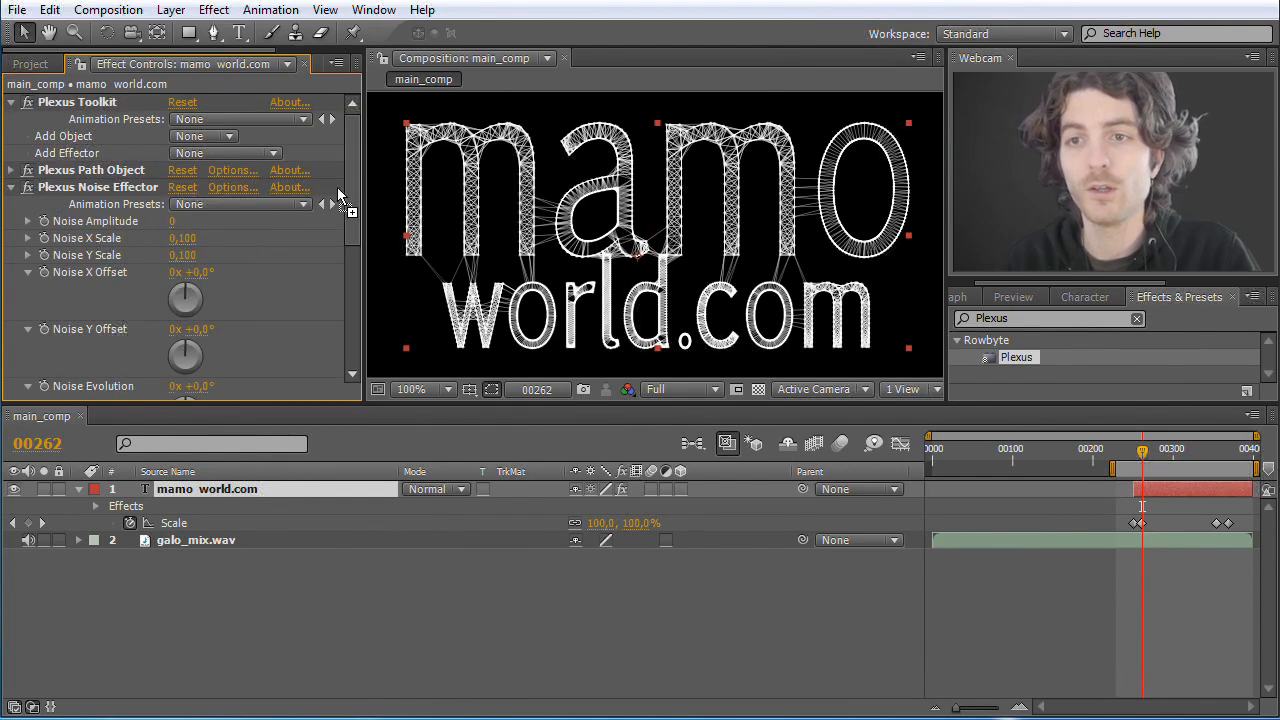
Step: Set the Plexus Noise Effector's Noise Amplitude to 185 and enable keyframing for it at frame 262
left_click(98, 178)
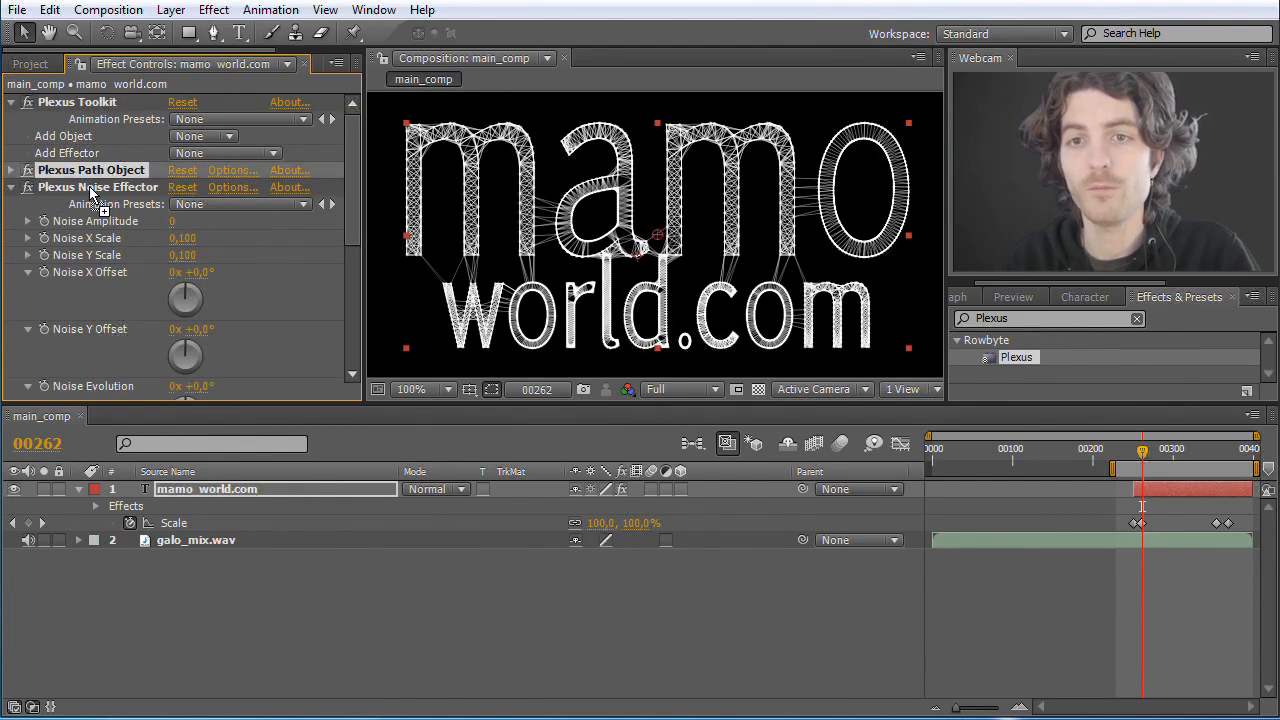
left_click(90, 189)
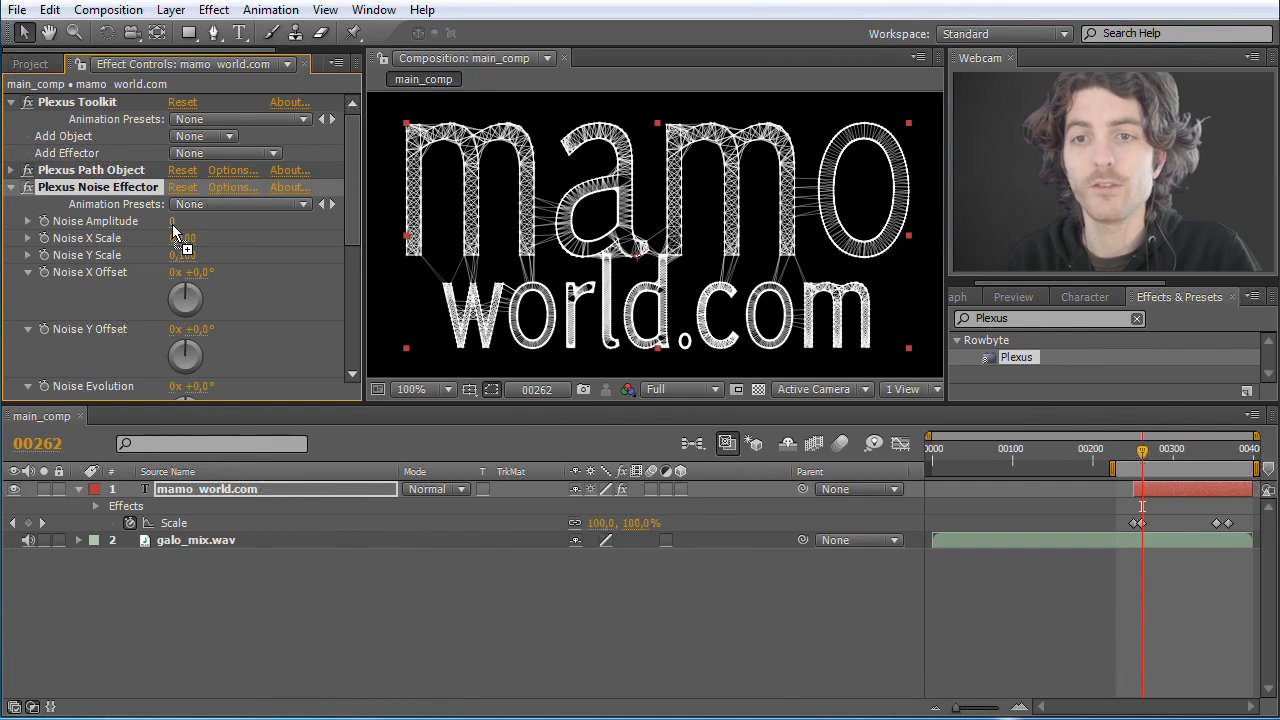
left_click_drag(178, 224, 224, 224)
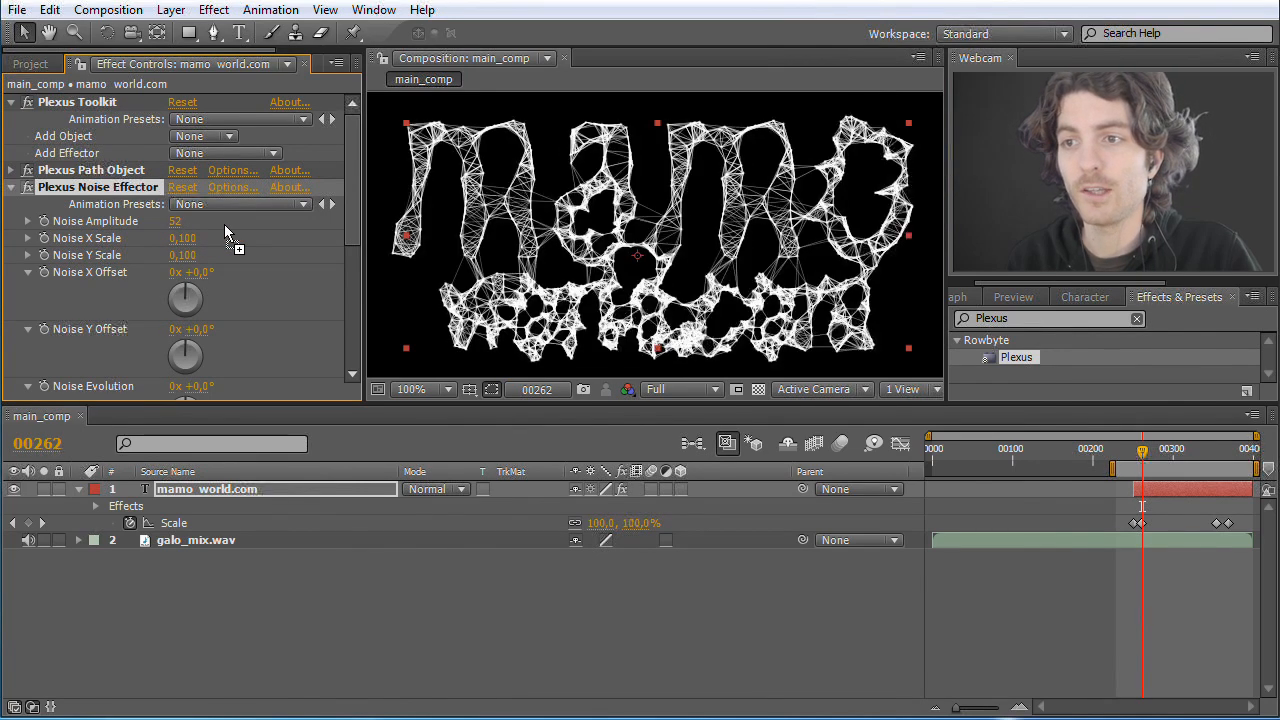
mouse_move(223, 225)
left_mouse_down()
mouse_move(245, 224)
mouse_move(196, 220)
mouse_move(230, 220)
left_mouse_up()
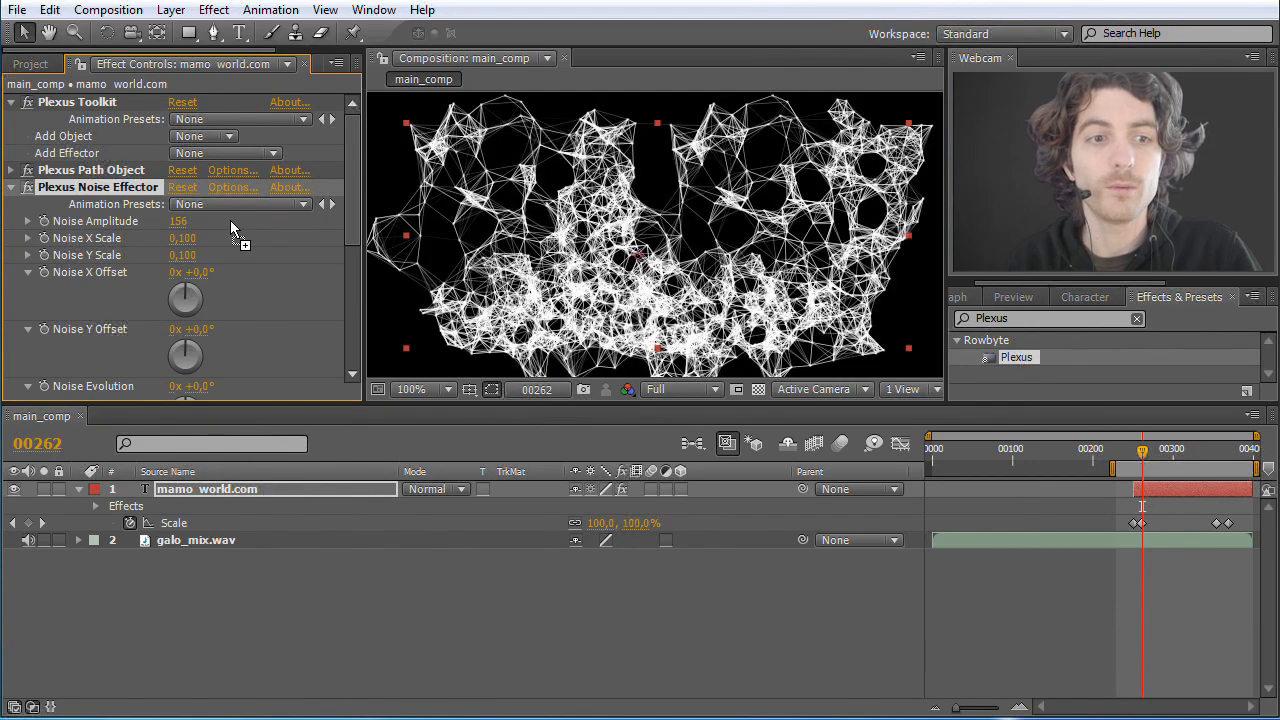
left_click_drag(204, 225, 210, 226)
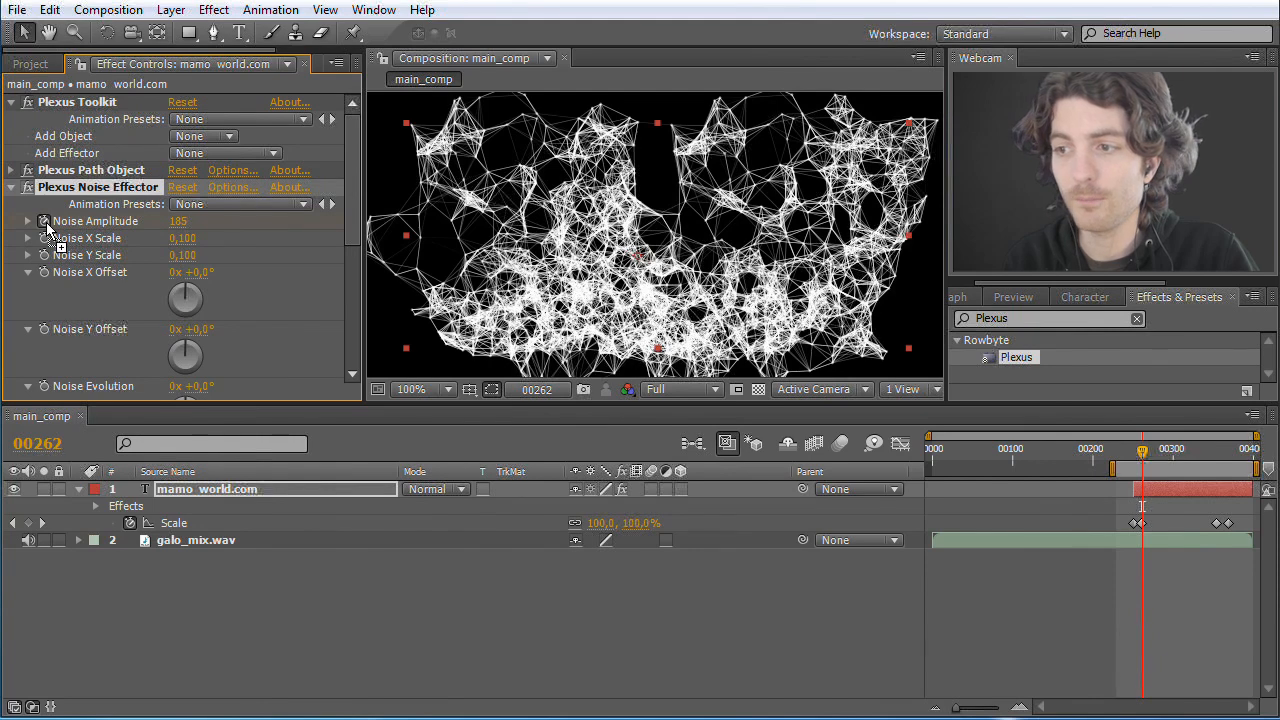
Step: Reveal the Noise Amplitude keyframe in the timeline and move it to the text layer's start, in line with the first Scale keyframe
left_click_drag(187, 416, 221, 515)
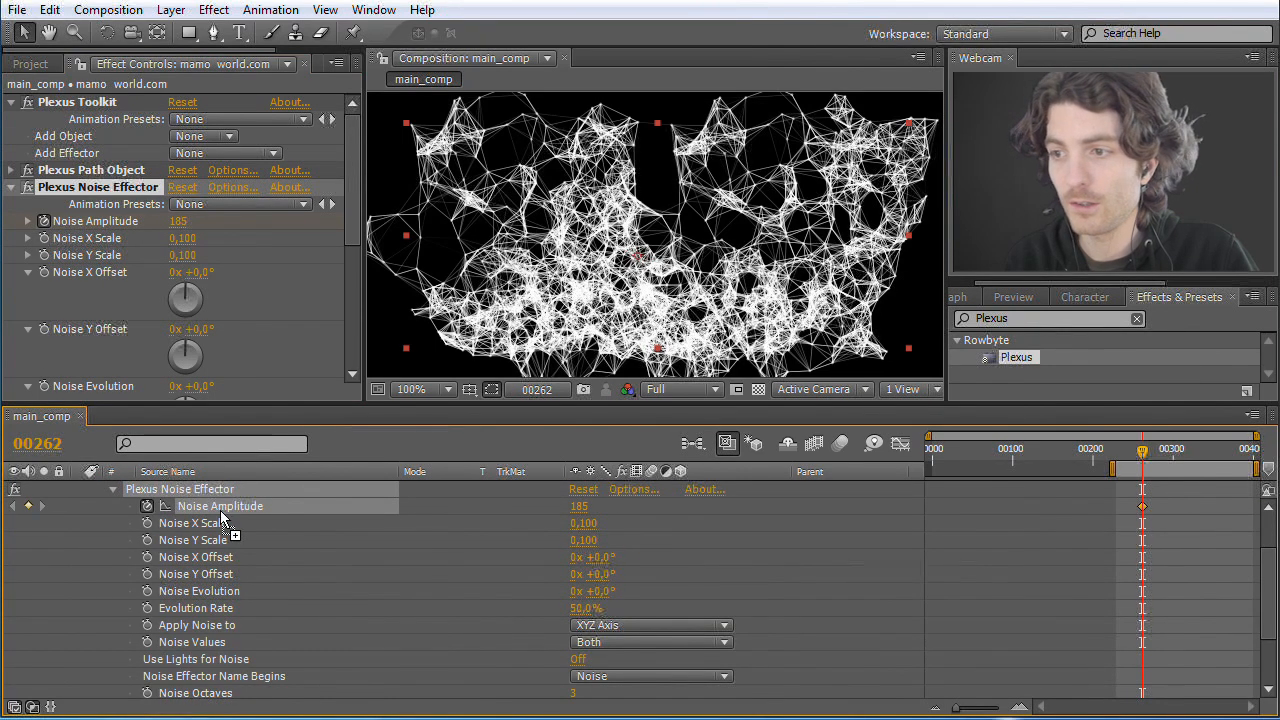
mouse_move(1144, 501)
left_mouse_down()
mouse_move(1162, 512)
mouse_move(1124, 515)
left_mouse_up()
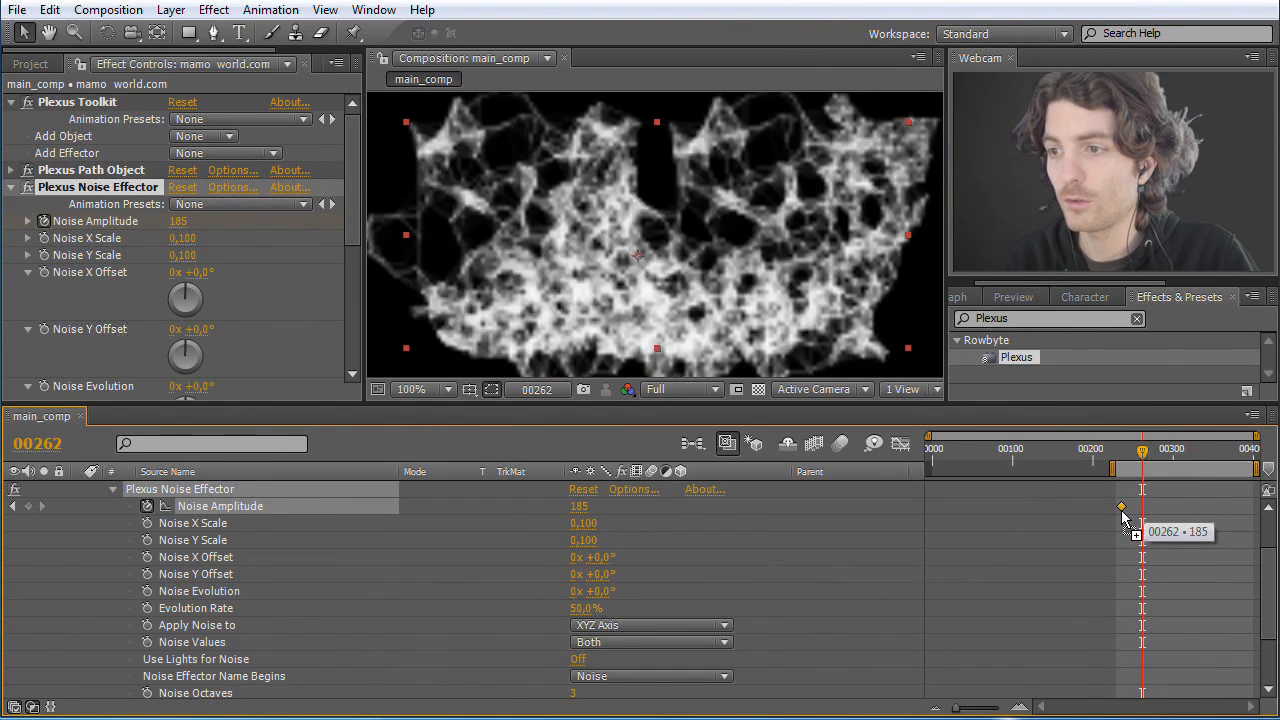
left_click_drag(1268, 562, 1268, 492)
left_click_drag(1143, 457, 1133, 461)
left_click_drag(1123, 579, 1136, 578)
Step: Go to frame 261 and set the Plexus Noise Effector's Noise Amplitude to 0
left_click_drag(1268, 563, 1271, 620)
left_click_drag(1136, 458, 1145, 460)
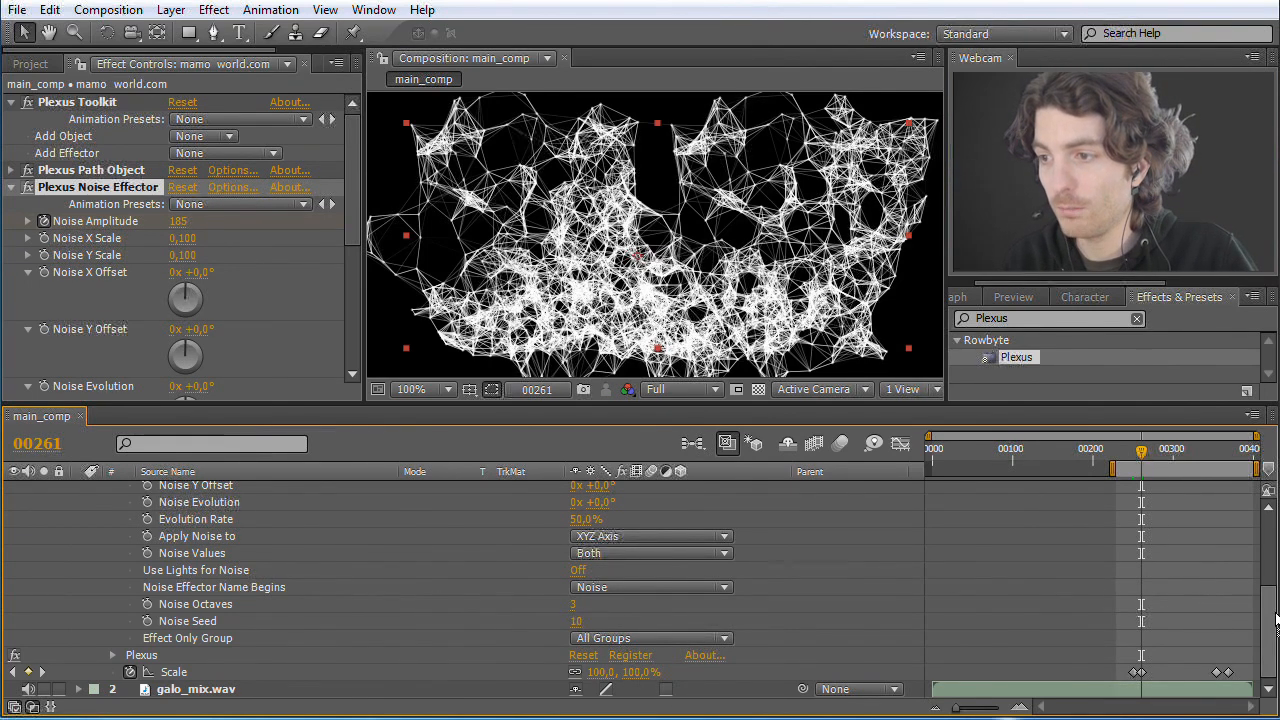
scroll(1268, 610, "up", 5)
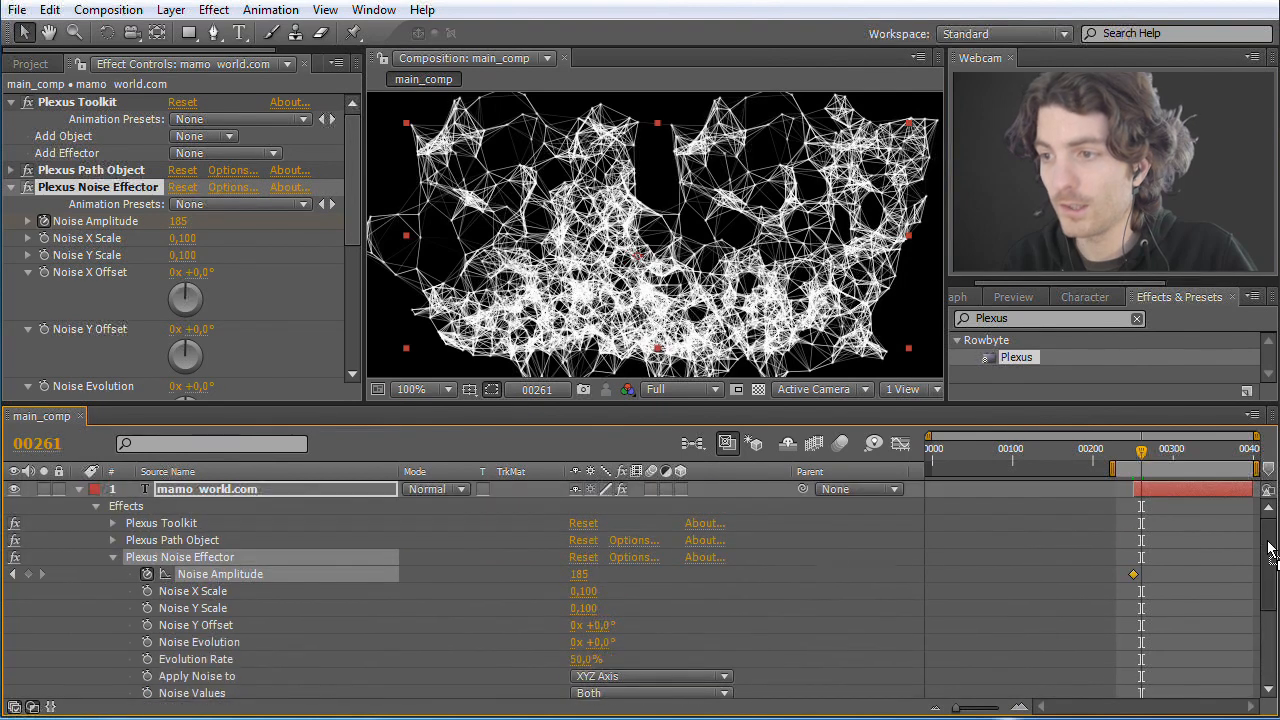
left_click(580, 576)
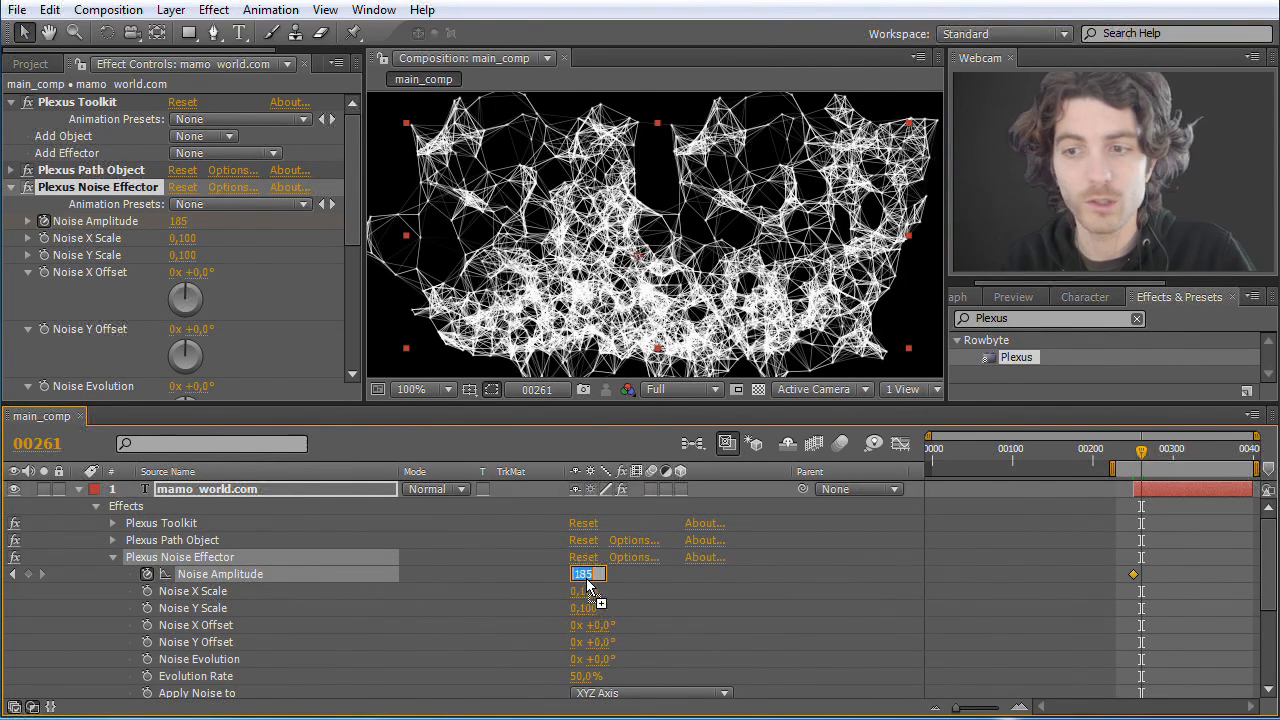
type("0")
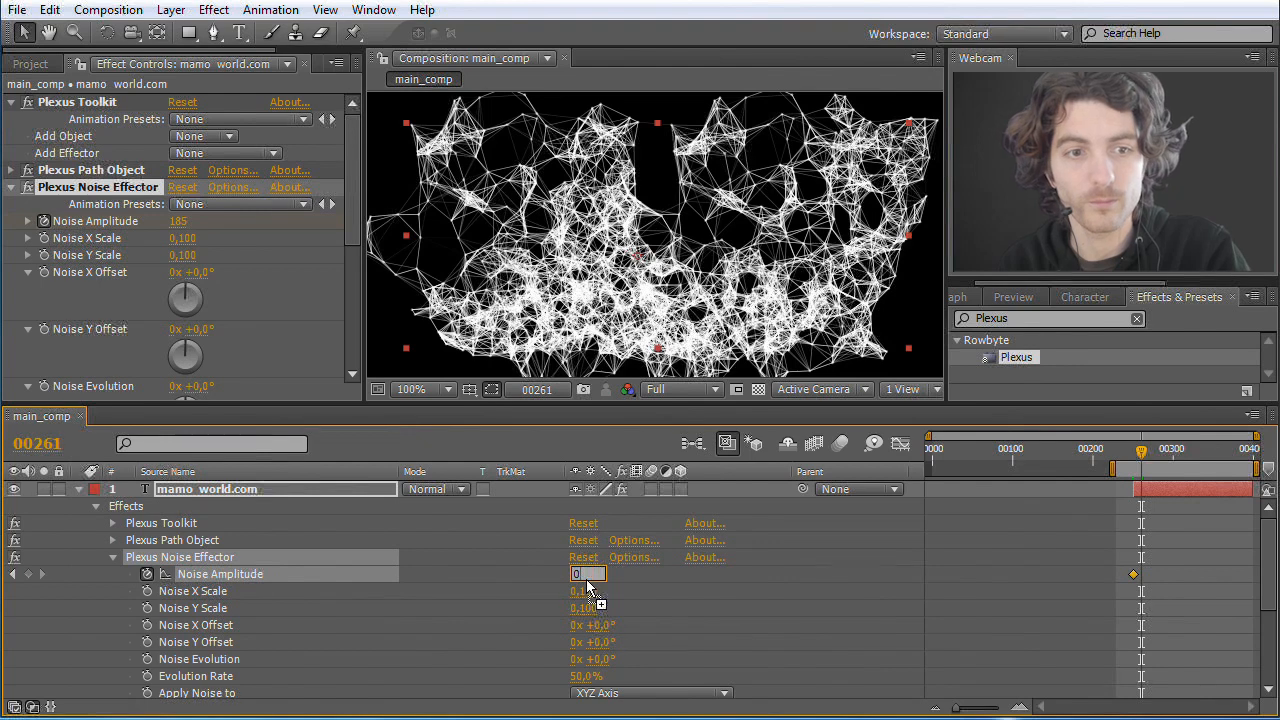
key("Return")
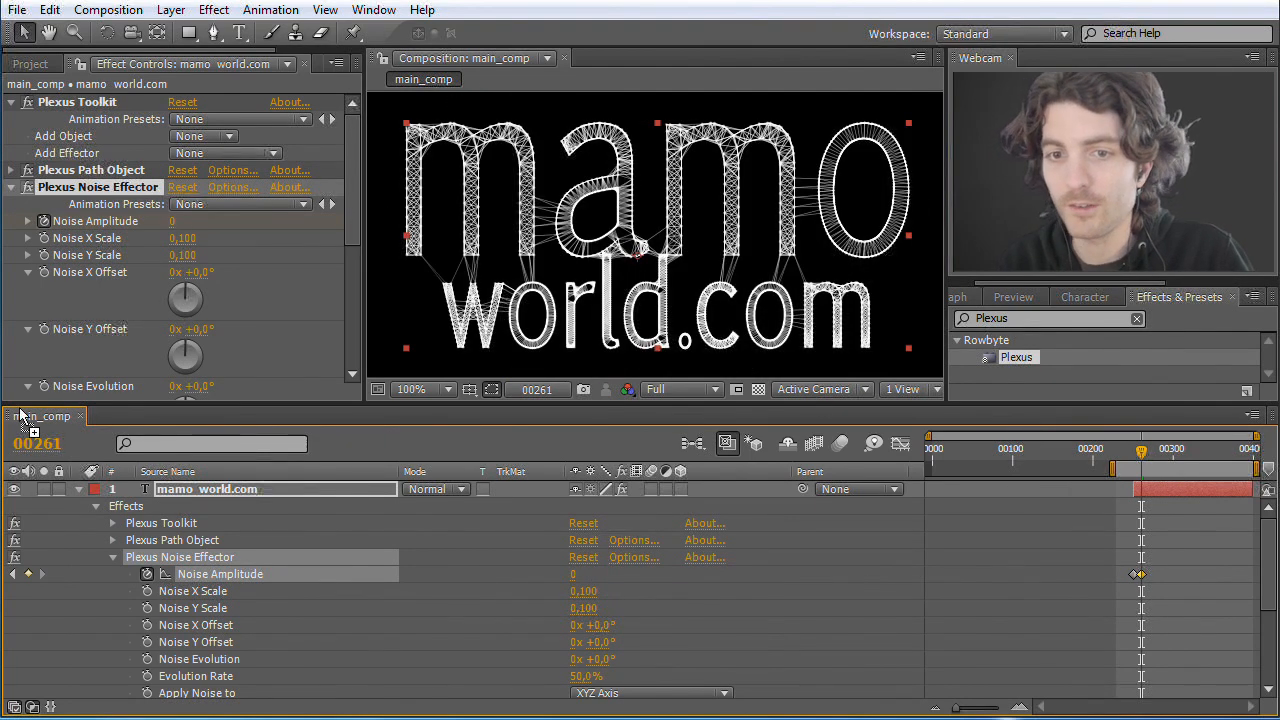
Step: Go to frame 275 and move the zero Noise Amplitude keyframe there
left_click(40, 444)
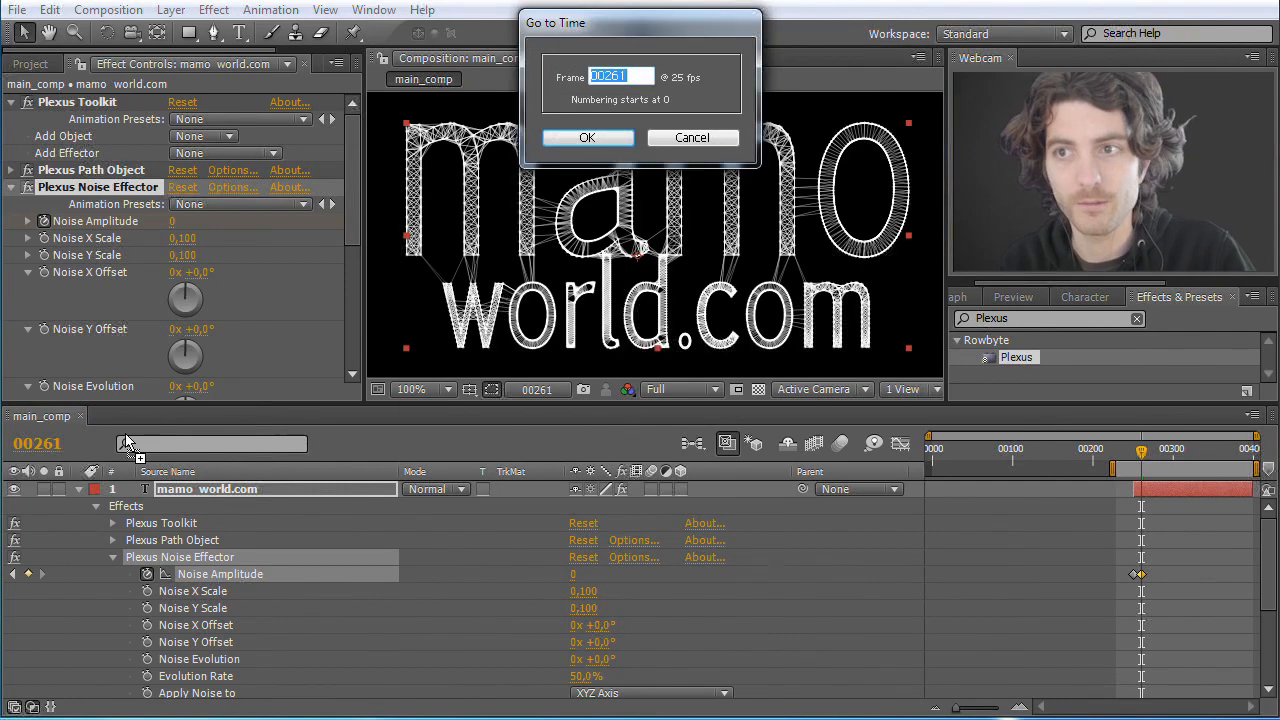
type("275")
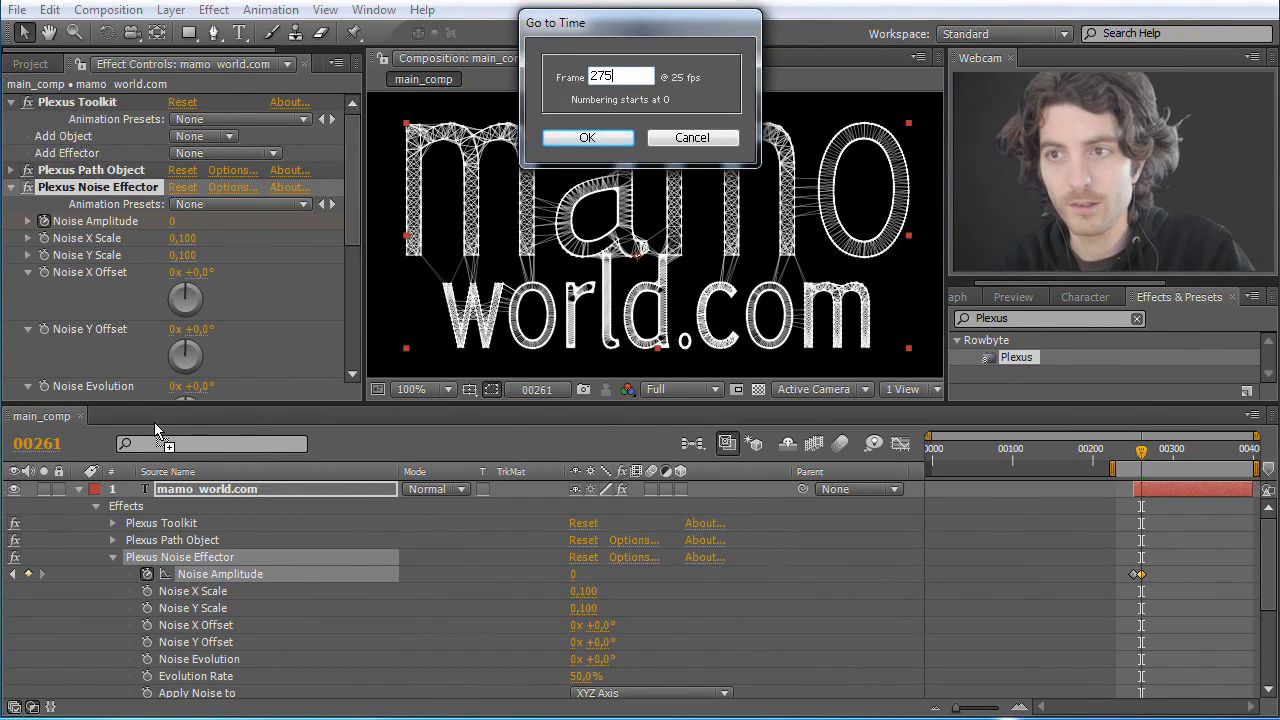
key("Return")
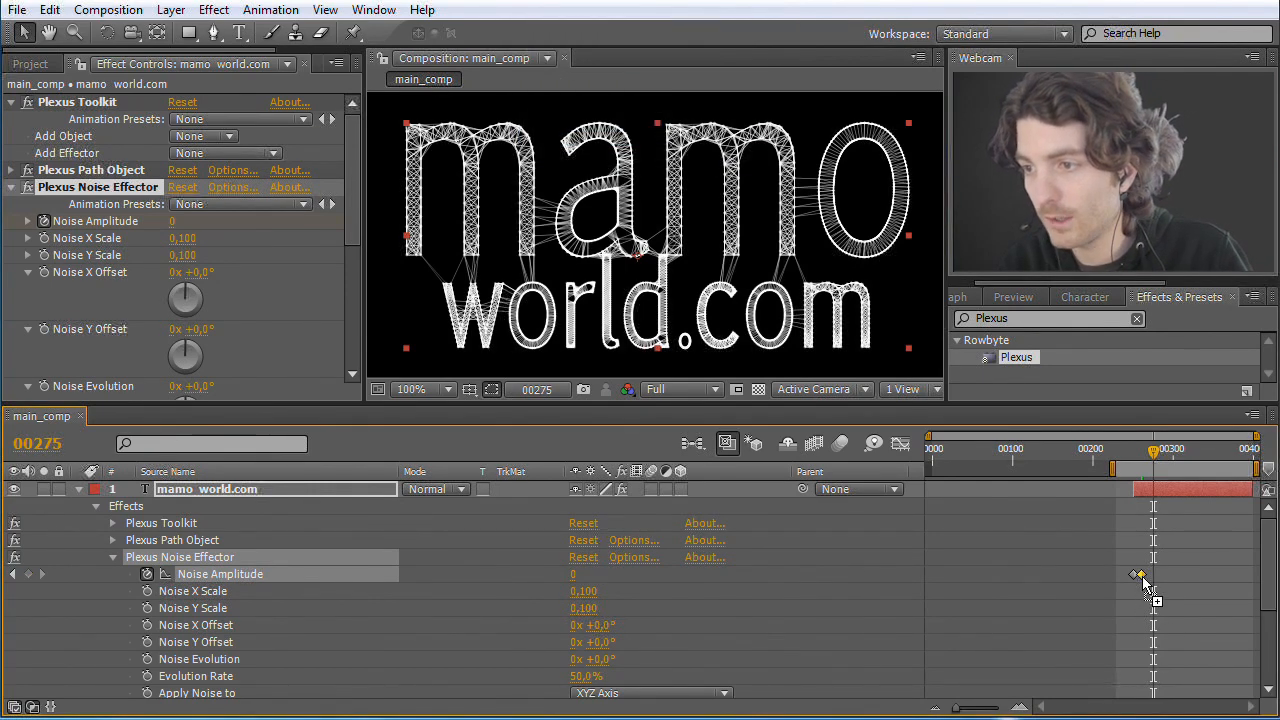
left_click_drag(1156, 575, 1153, 575)
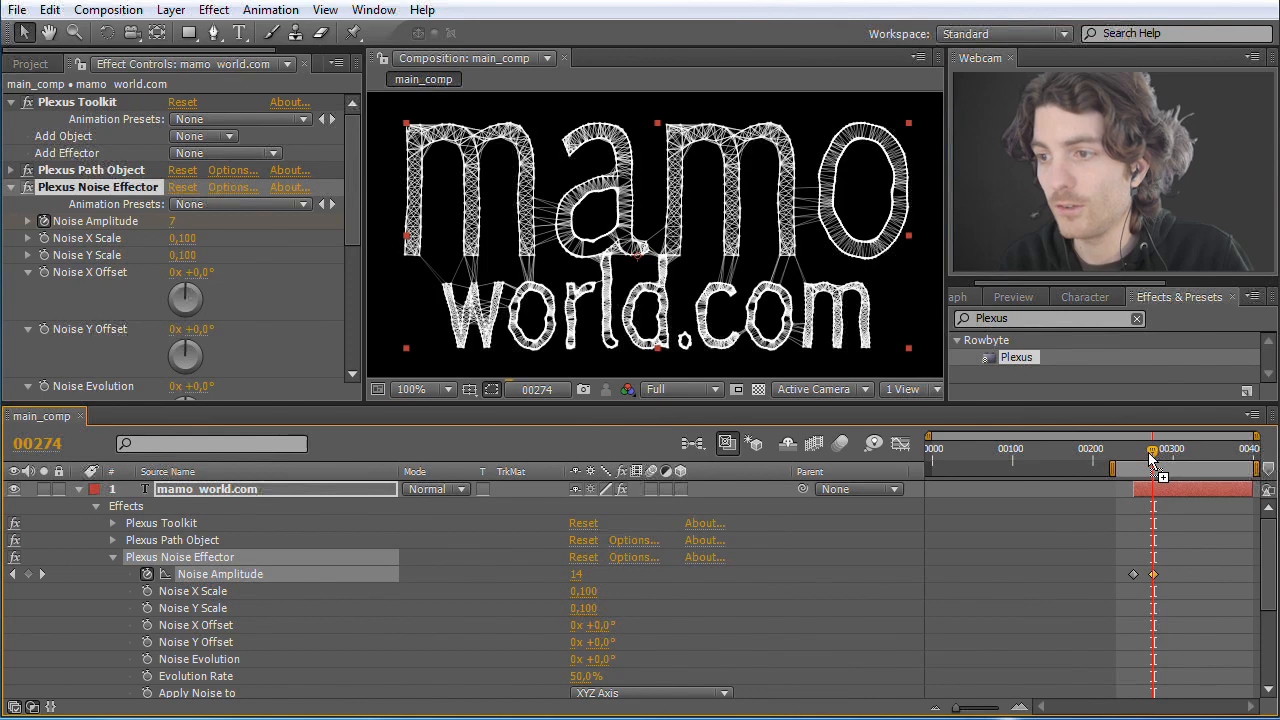
Step: Scrub back to frame 257 and play a RAM preview of the text forming from the noise
left_click_drag(1150, 466, 1139, 460)
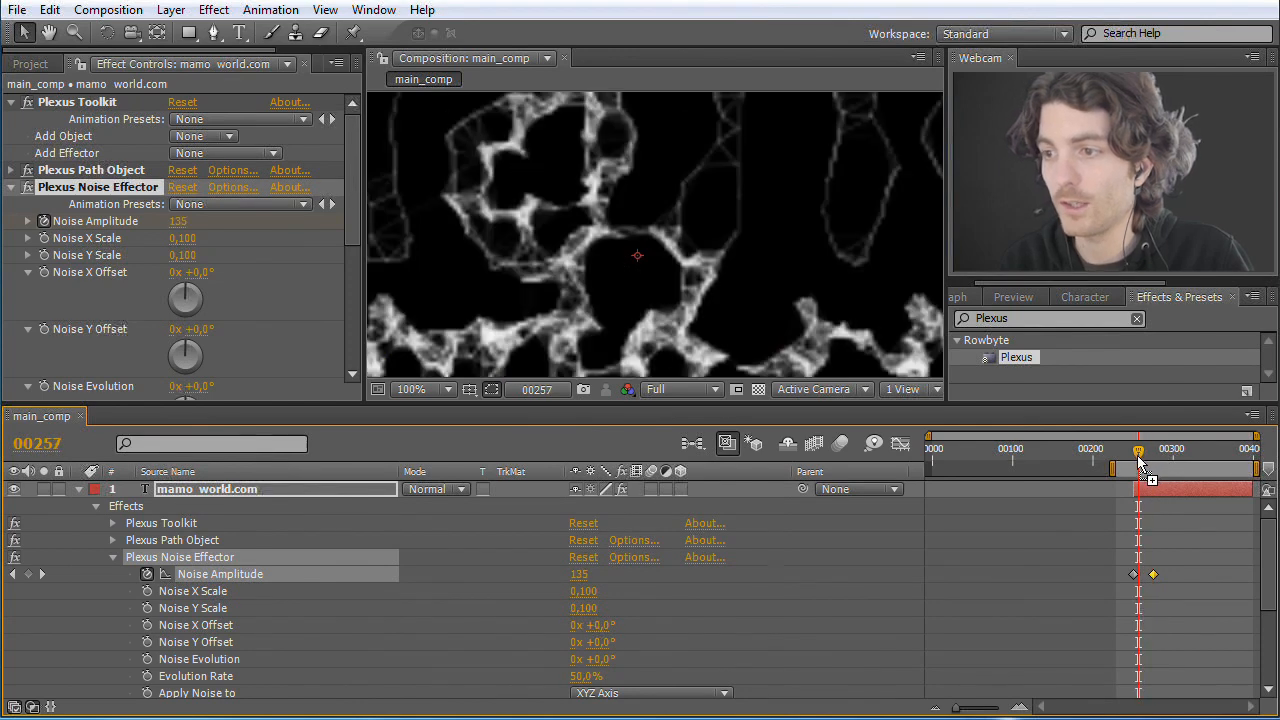
left_click(1013, 297)
left_click(1138, 321)
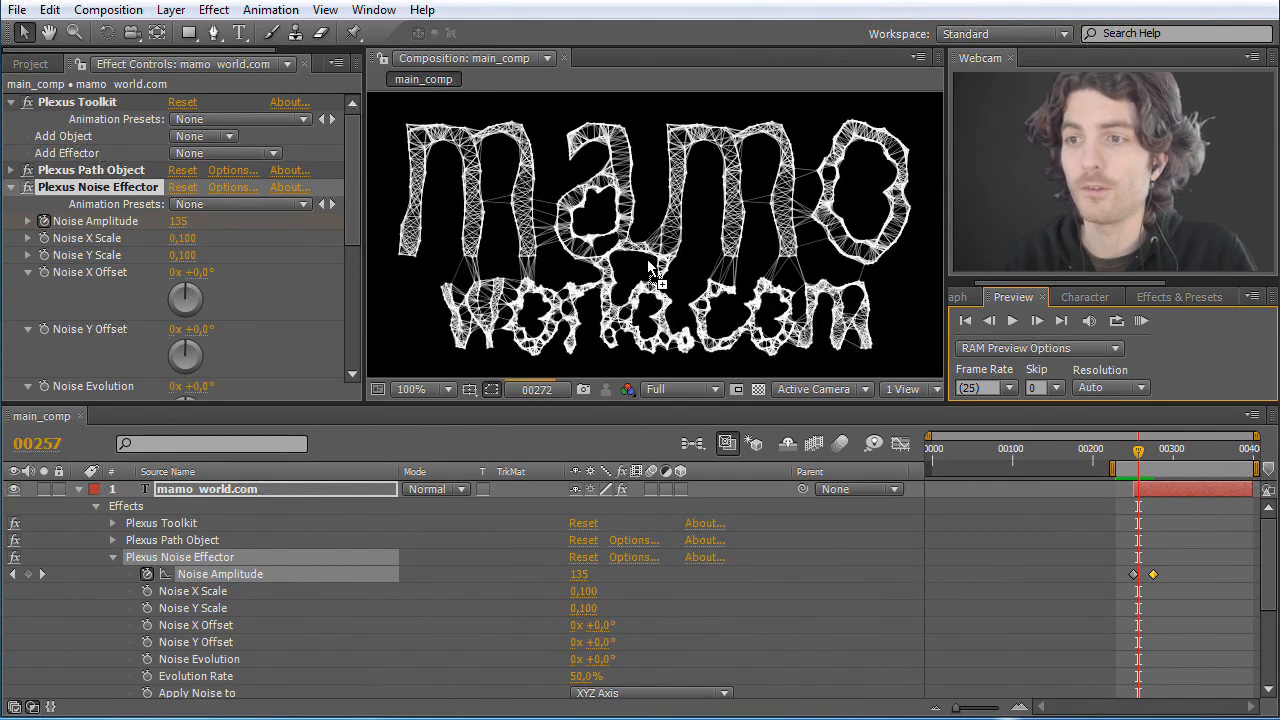
left_click(1143, 321)
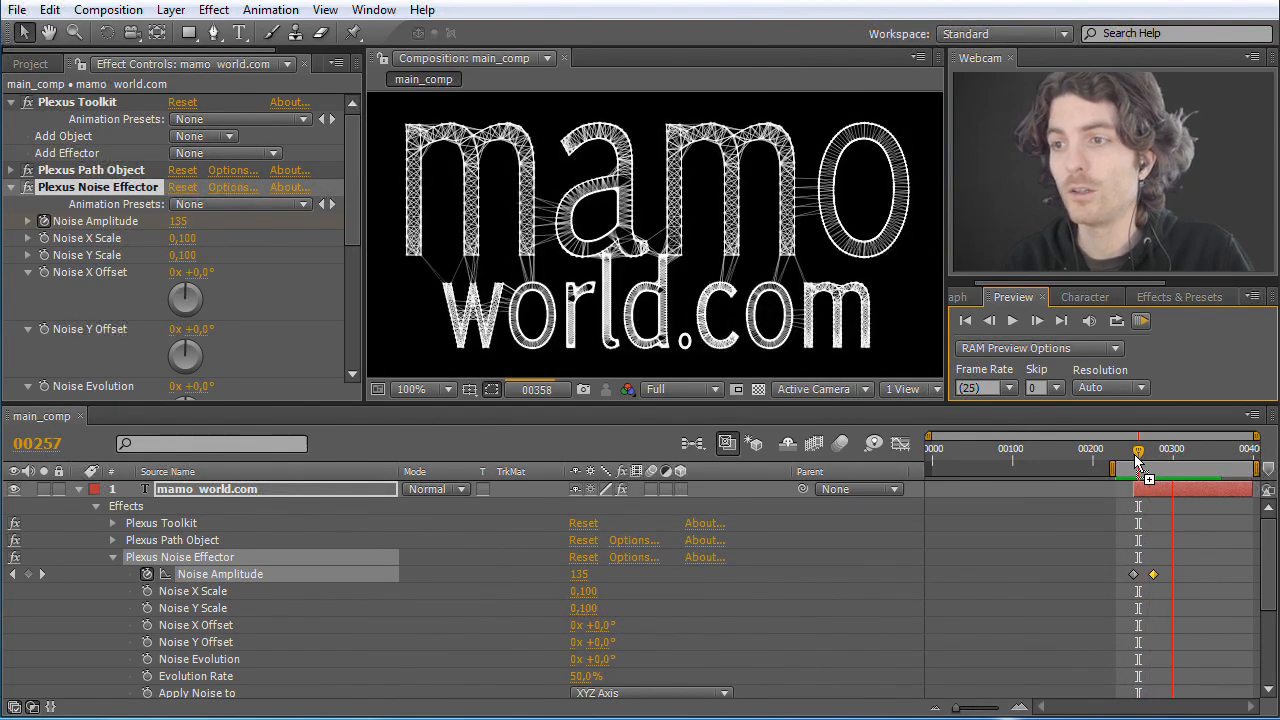
Step: Go to frame 343, just before the closing Scale keyframes, and add a Noise Amplitude keyframe with the current value
left_click_drag(1138, 456, 1208, 455)
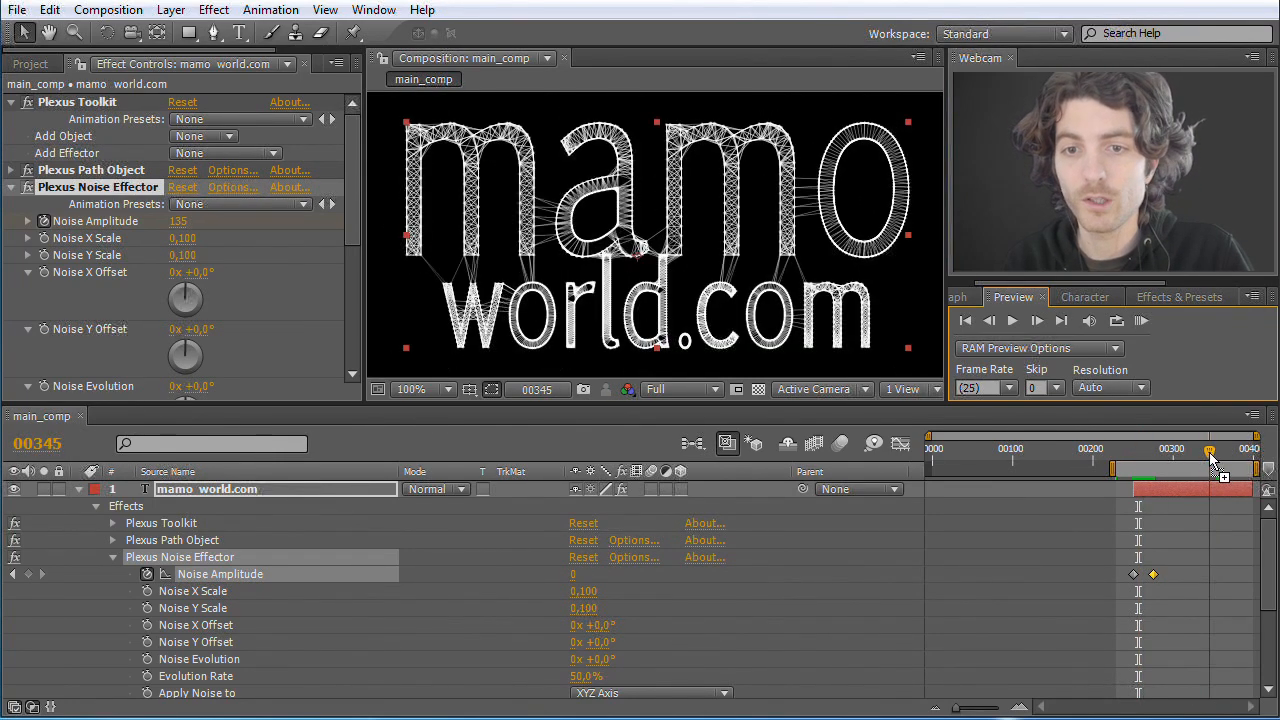
left_click_drag(1207, 455, 1208, 455)
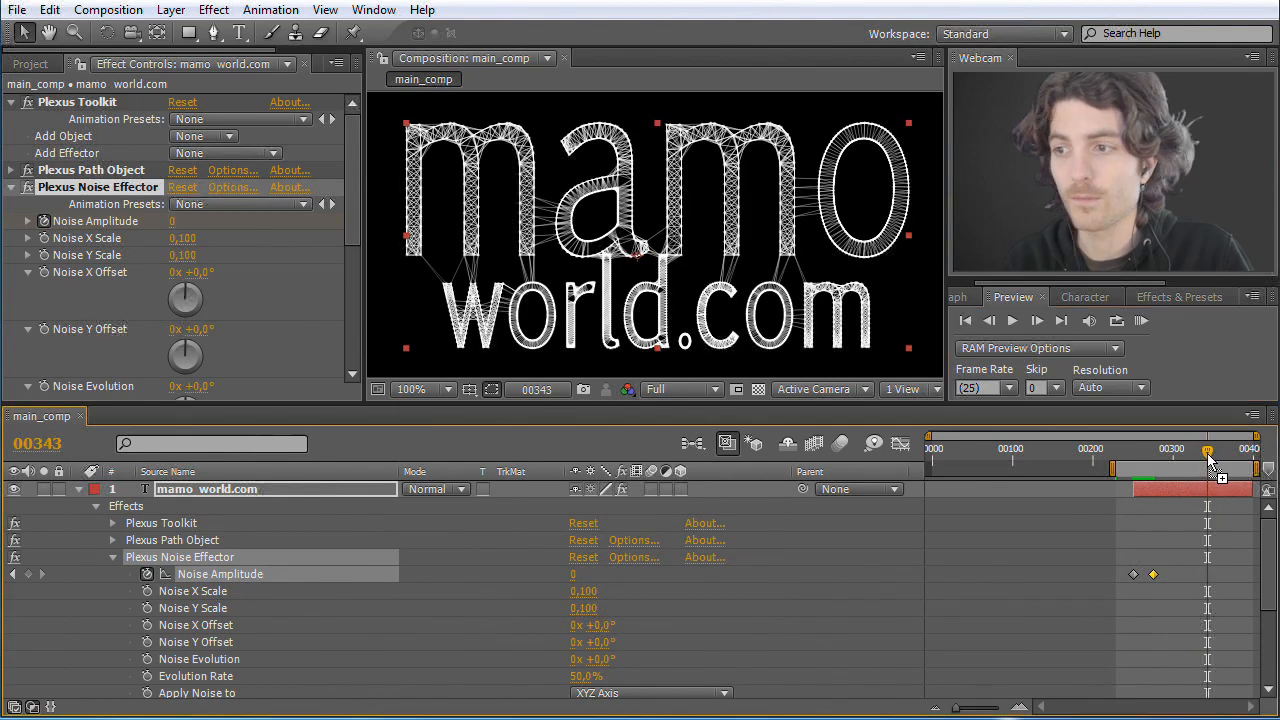
scroll(1262, 560, "down", 5)
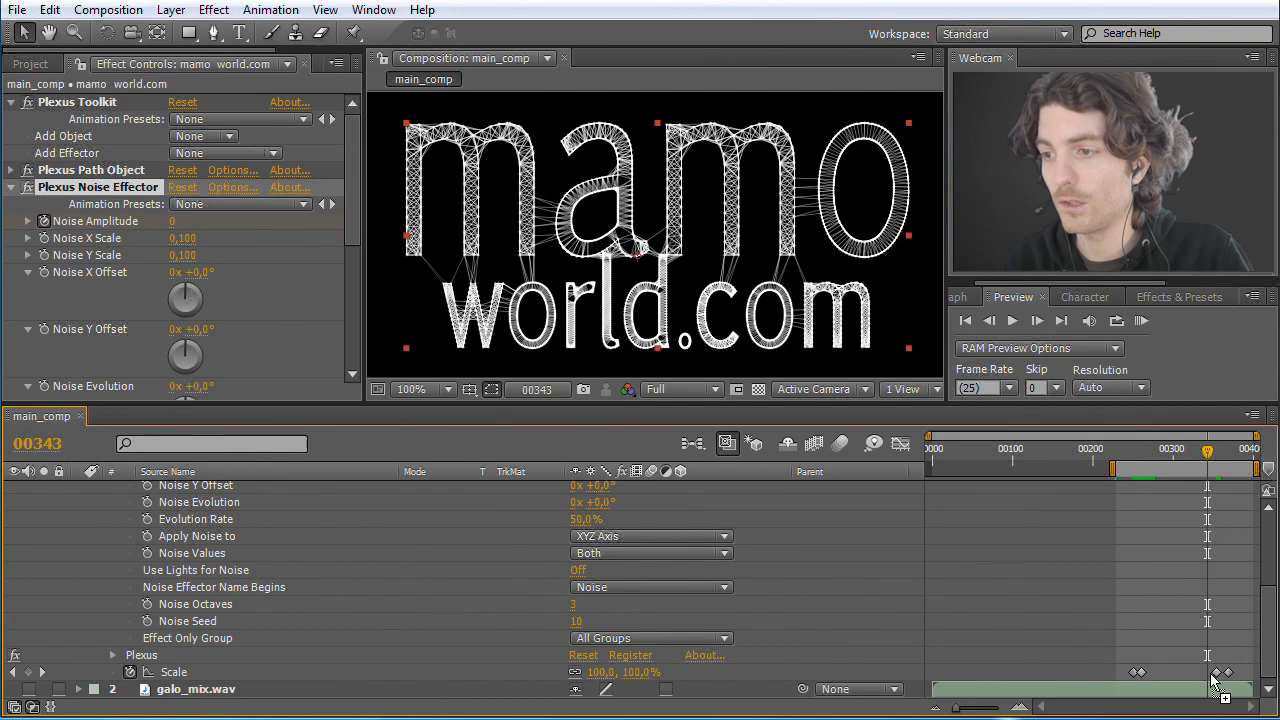
scroll(1276, 625, "up", 1)
scroll(1276, 625, "up", 5)
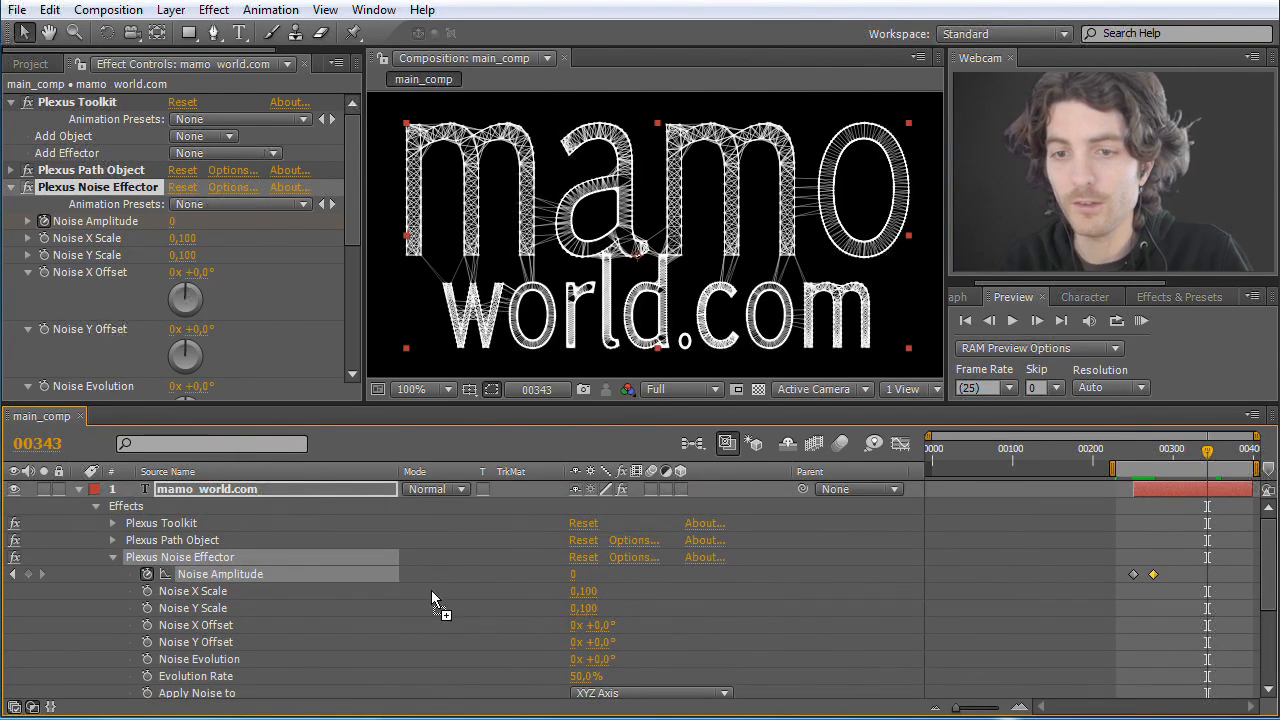
left_click(28, 574)
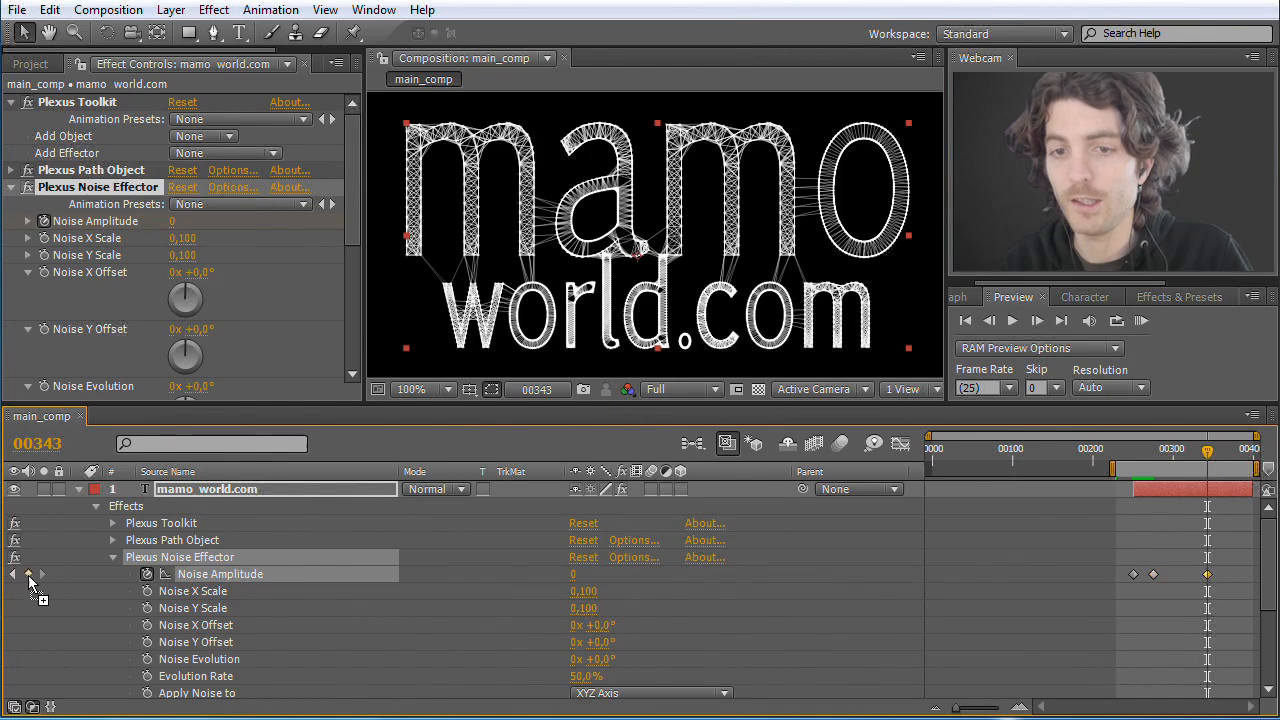
Step: Set the Noise Amplitude to 220 at frame 359 and check the end of the composition
left_click_drag(1209, 460, 1224, 457)
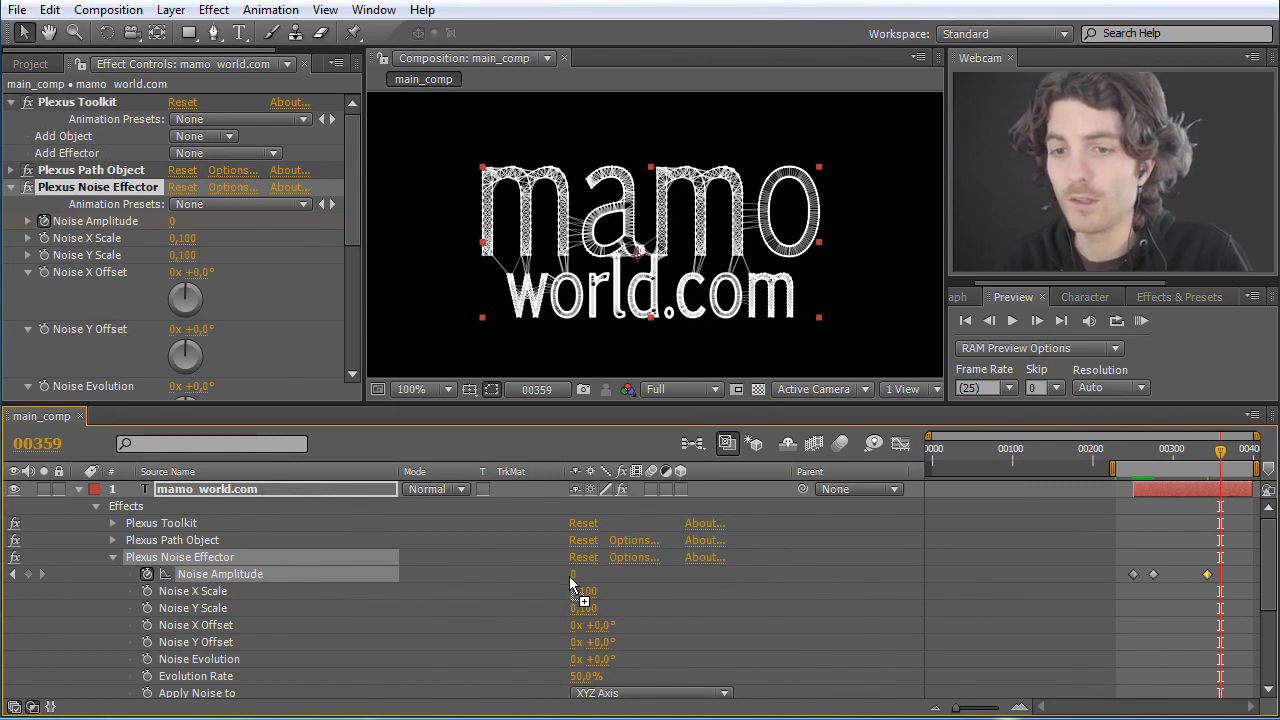
left_click_drag(602, 572, 787, 569)
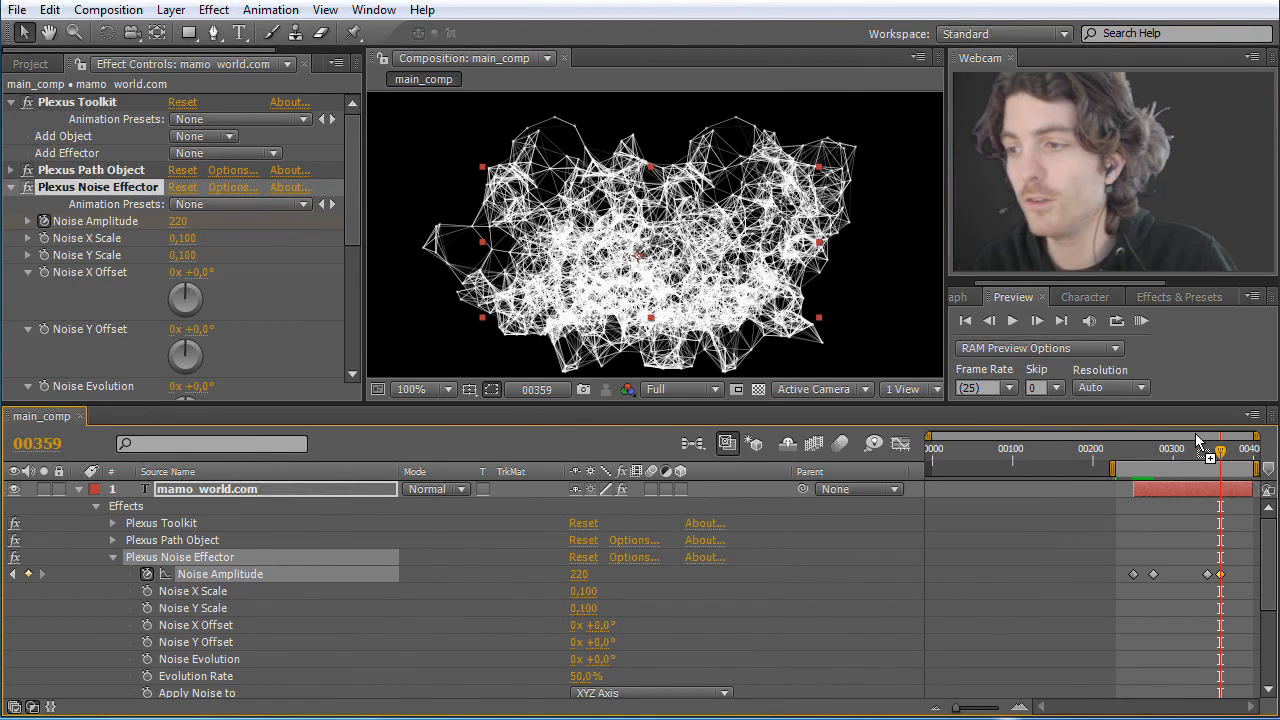
left_click_drag(1222, 458, 1262, 464)
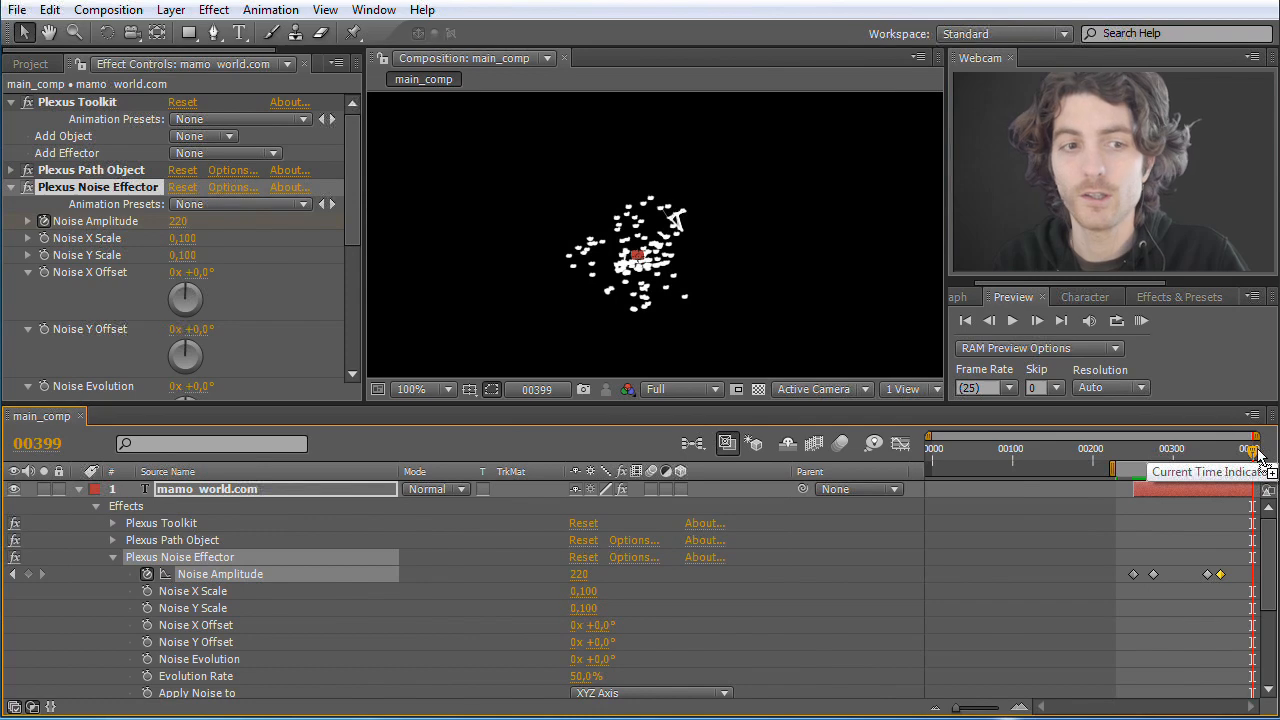
Step: Go to frame 371 and reduce the Noise Amplitude to 21
left_click_drag(1257, 455, 1238, 456)
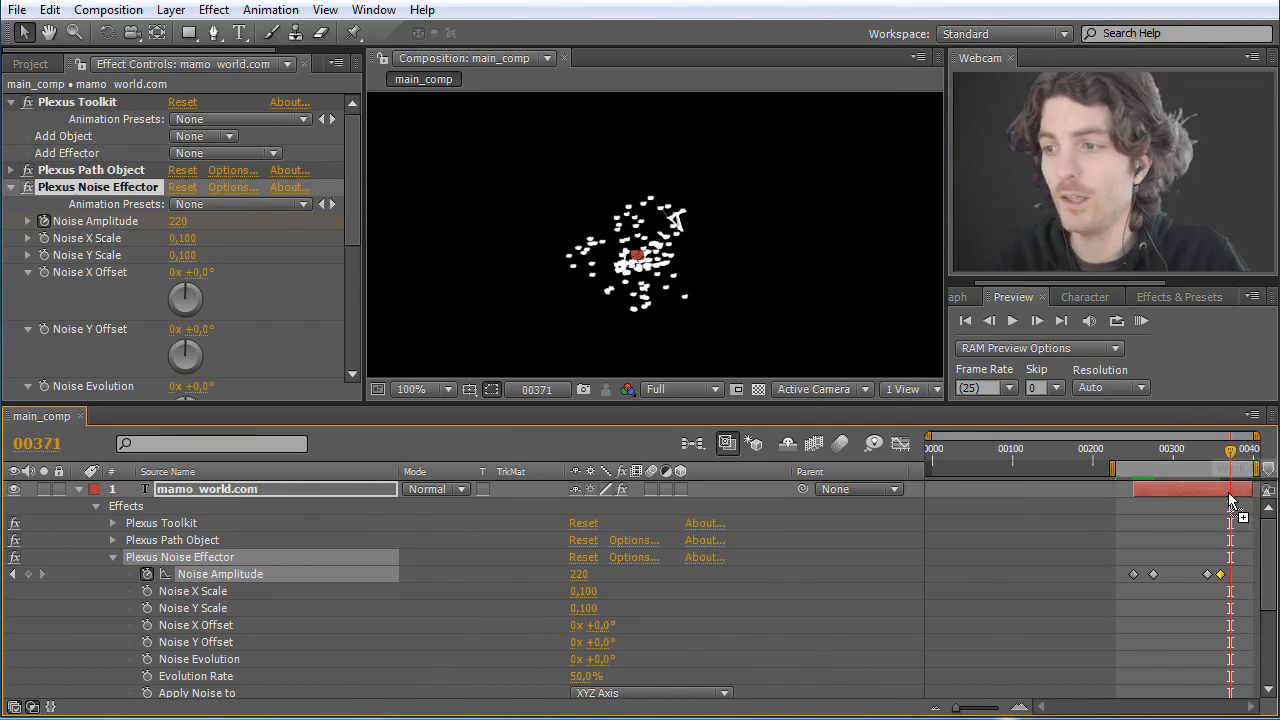
left_click_drag(1270, 565, 1272, 533)
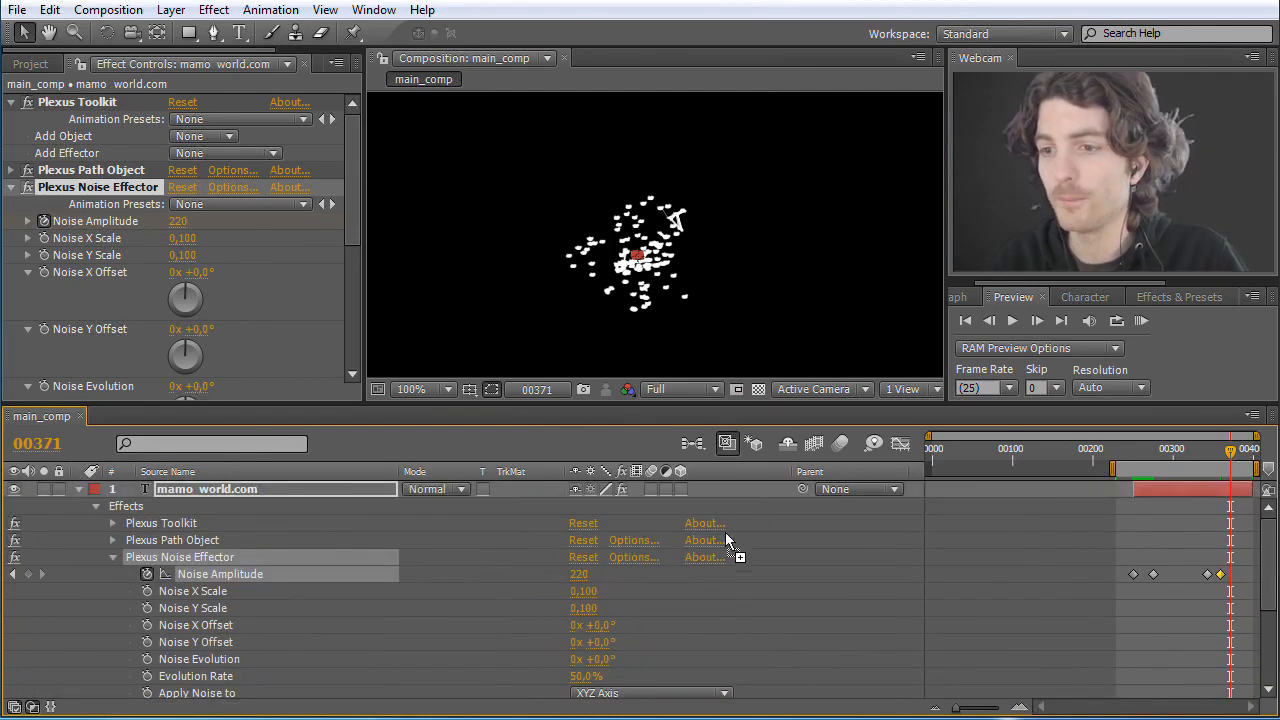
left_click_drag(576, 575, 485, 572)
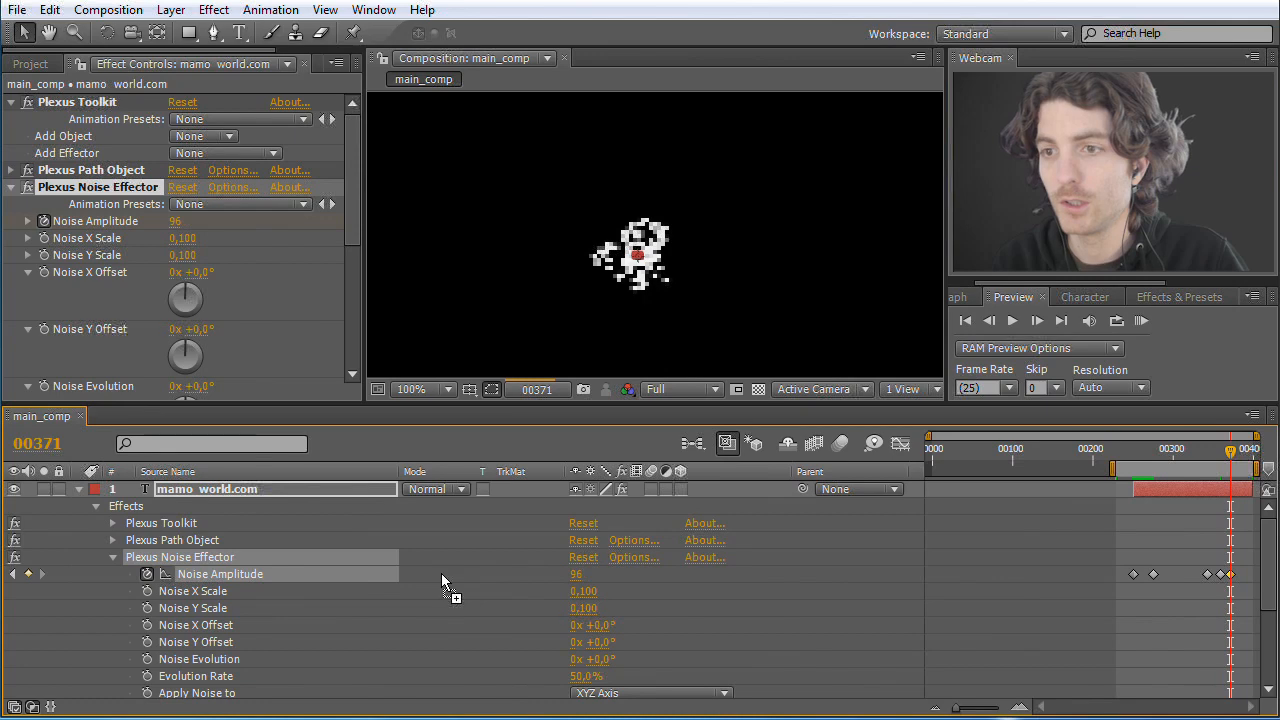
left_click_drag(397, 573, 388, 573)
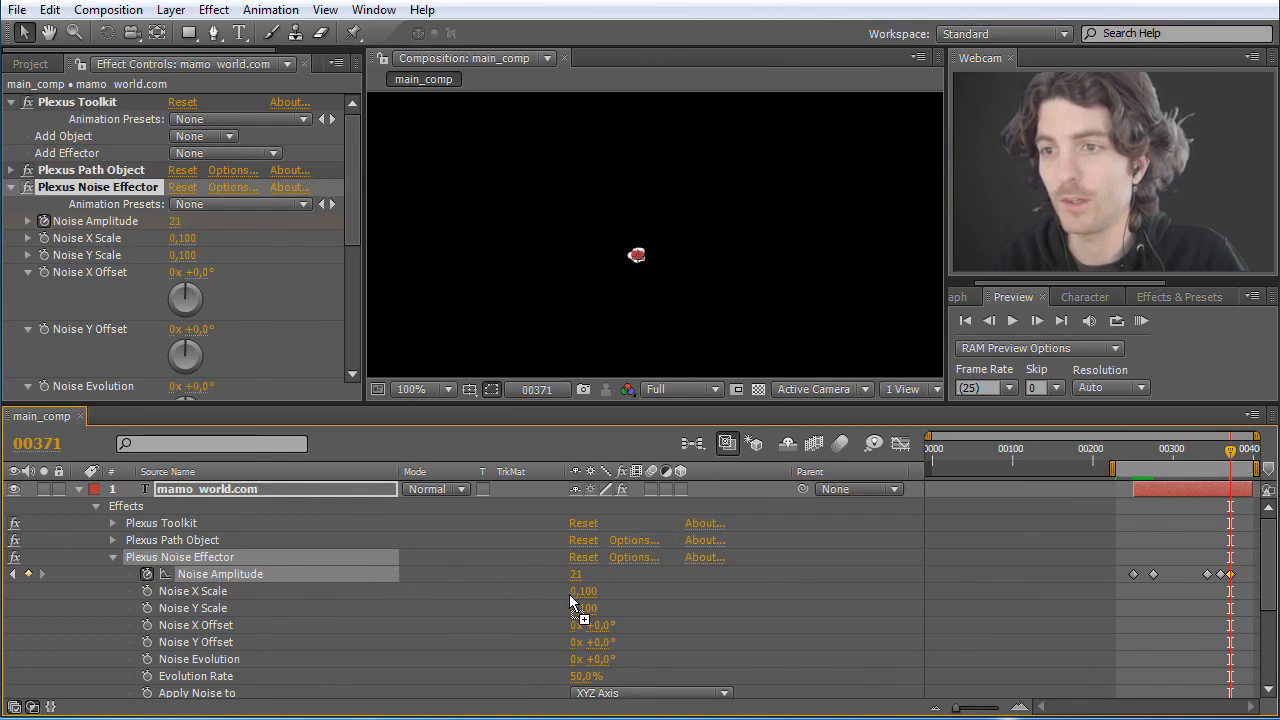
Step: Deselect the text layer and play a RAM preview of the whole noise animation
left_click(762, 289)
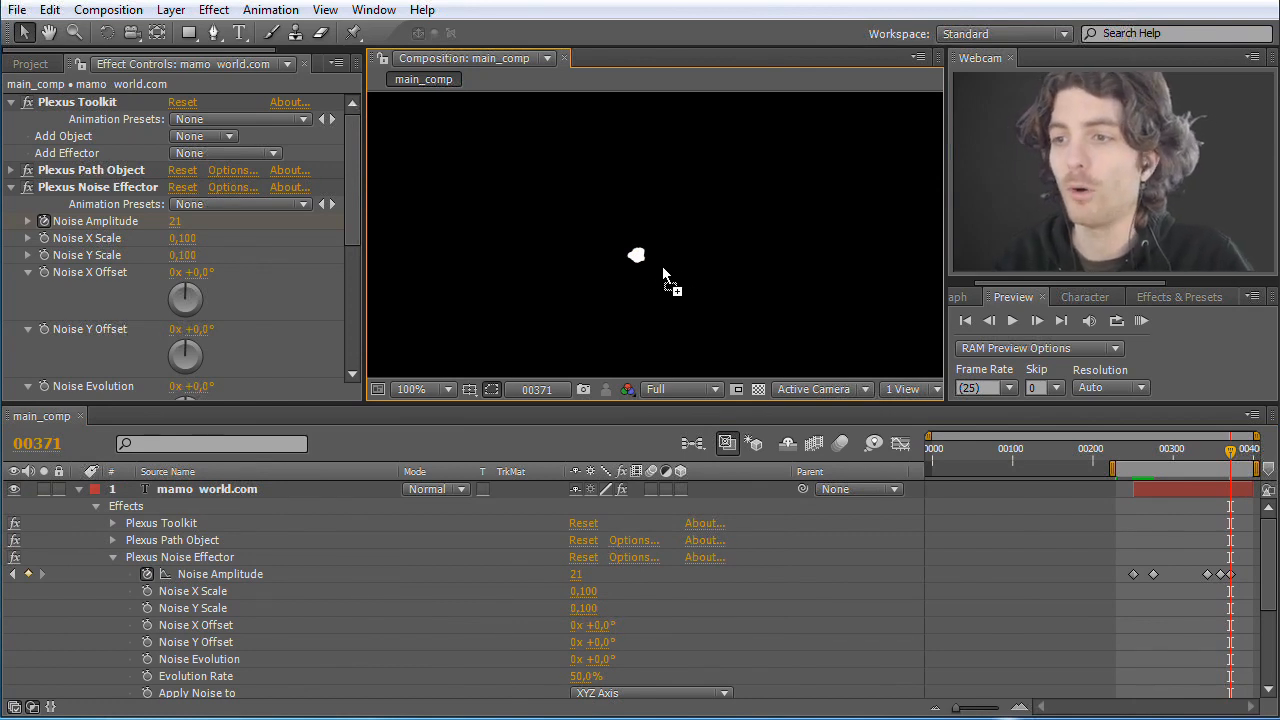
left_click(1144, 320)
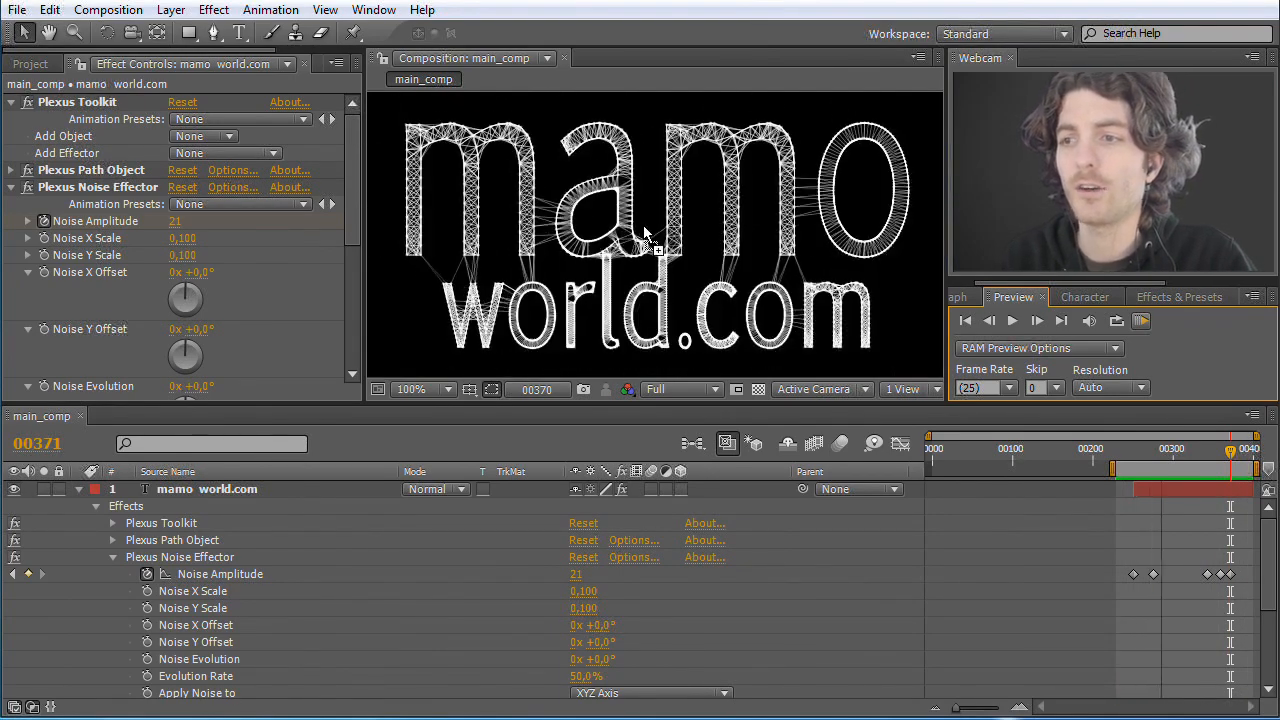
left_click(1142, 324)
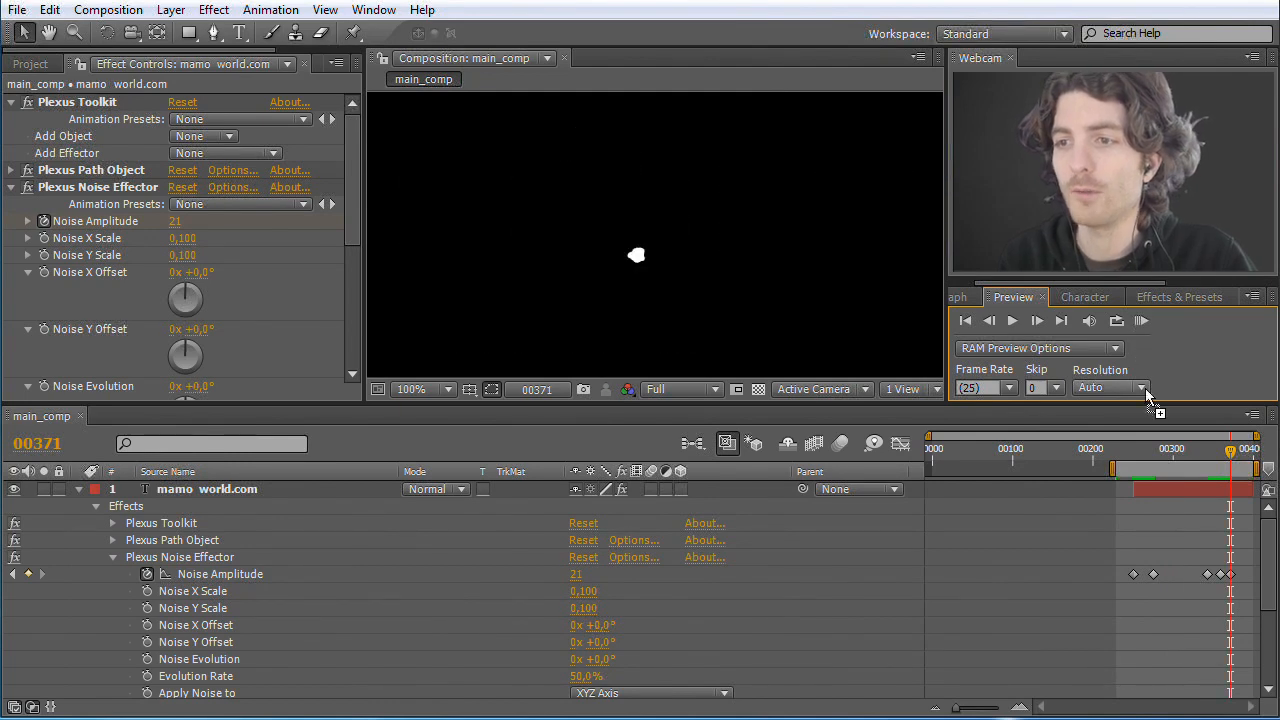
Step: Go to frame 323 and apply the expression wiggle(2,20) to the Noise Amplitude
left_click_drag(1233, 455, 1193, 454)
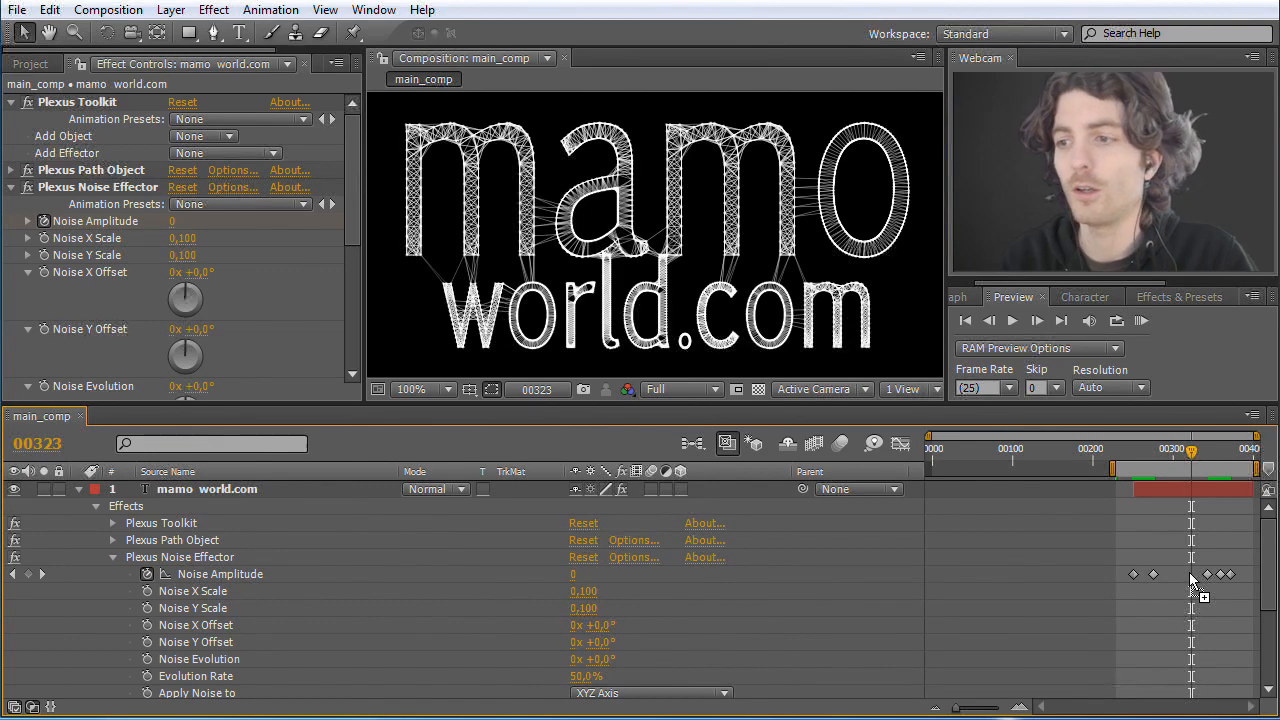
left_click(148, 575, "alt")
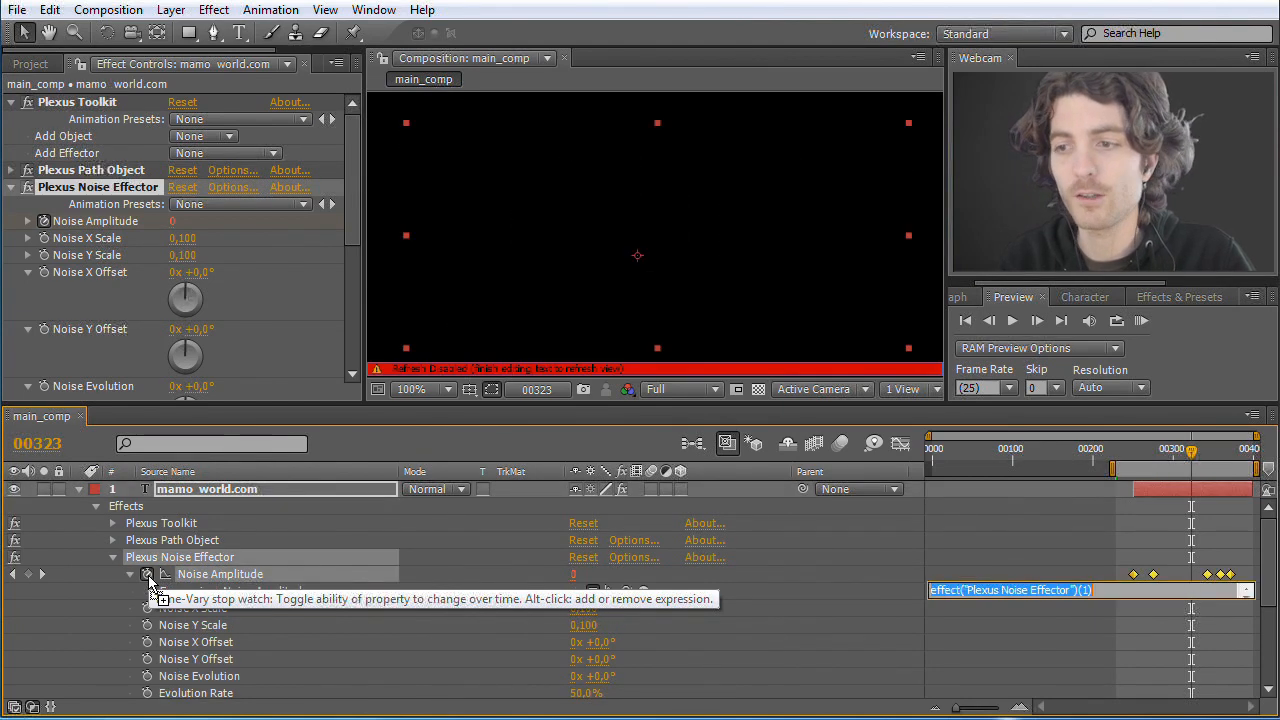
type("wiggle(2,2")
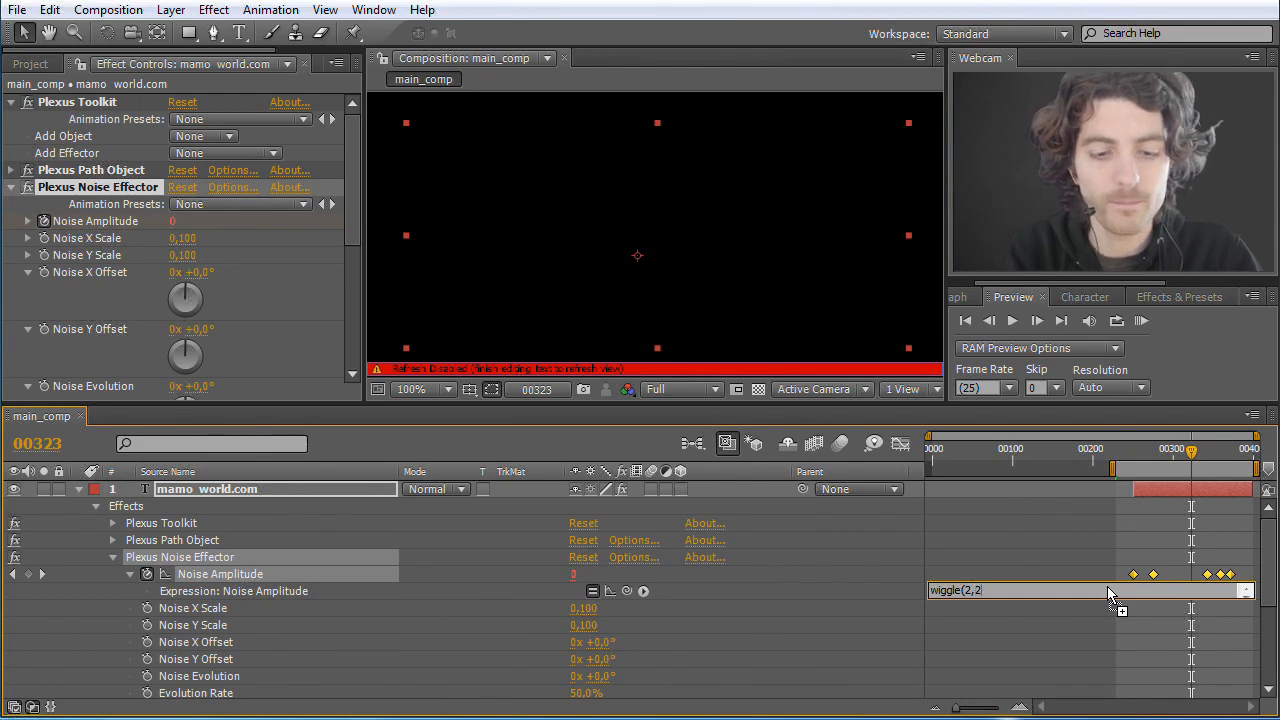
type("0)")
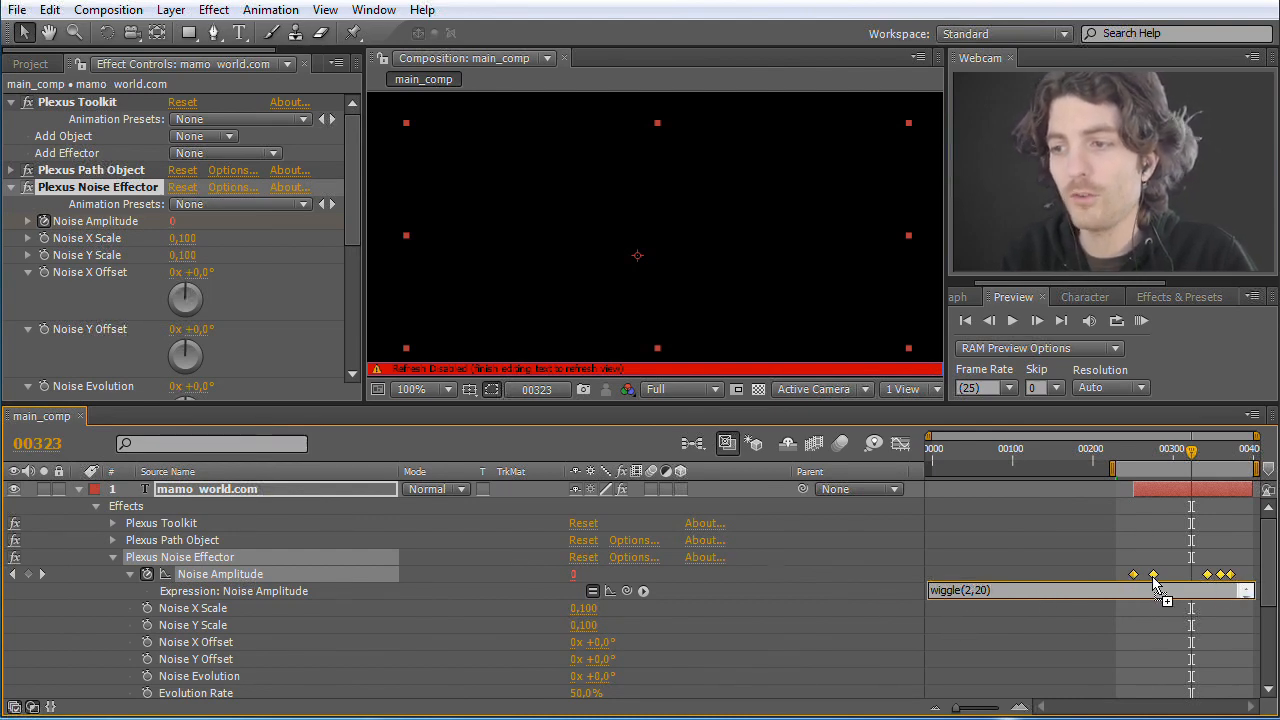
left_click(1001, 578)
Step: Play a RAM preview of the wiggling noise and scrub to frame 293 to examine the text
left_click(1141, 320)
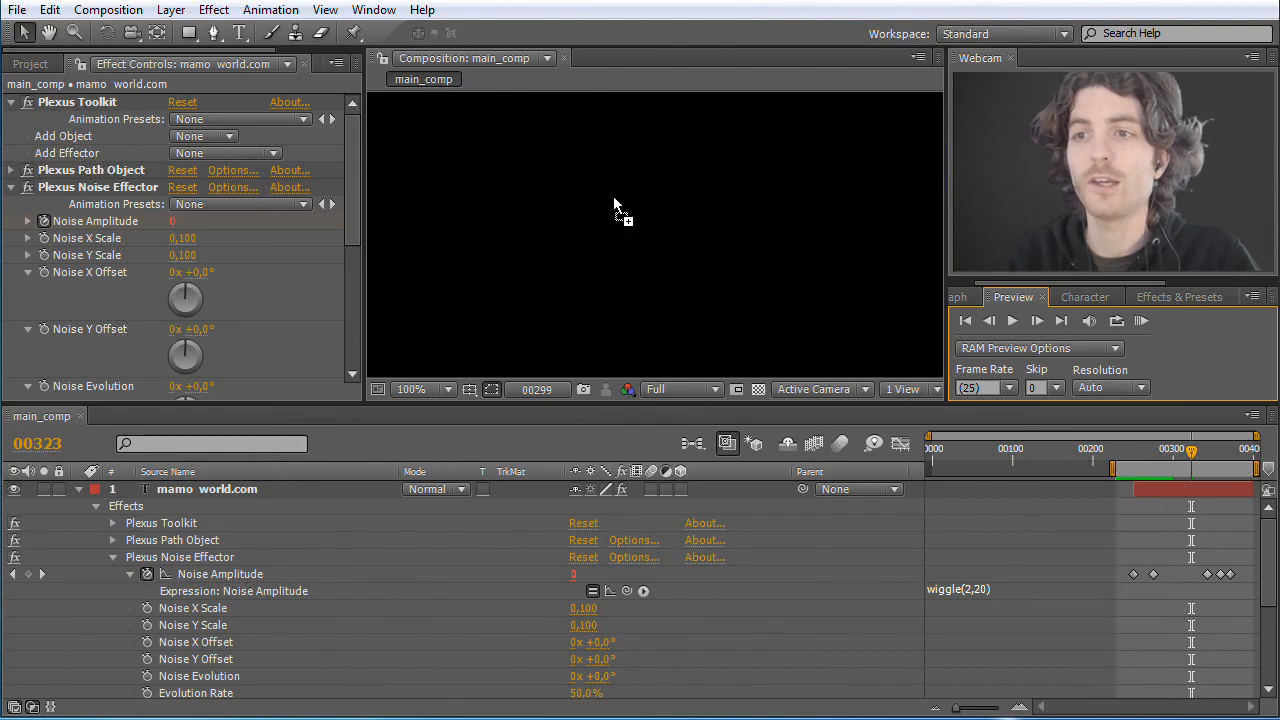
left_click_drag(1124, 452, 1172, 452)
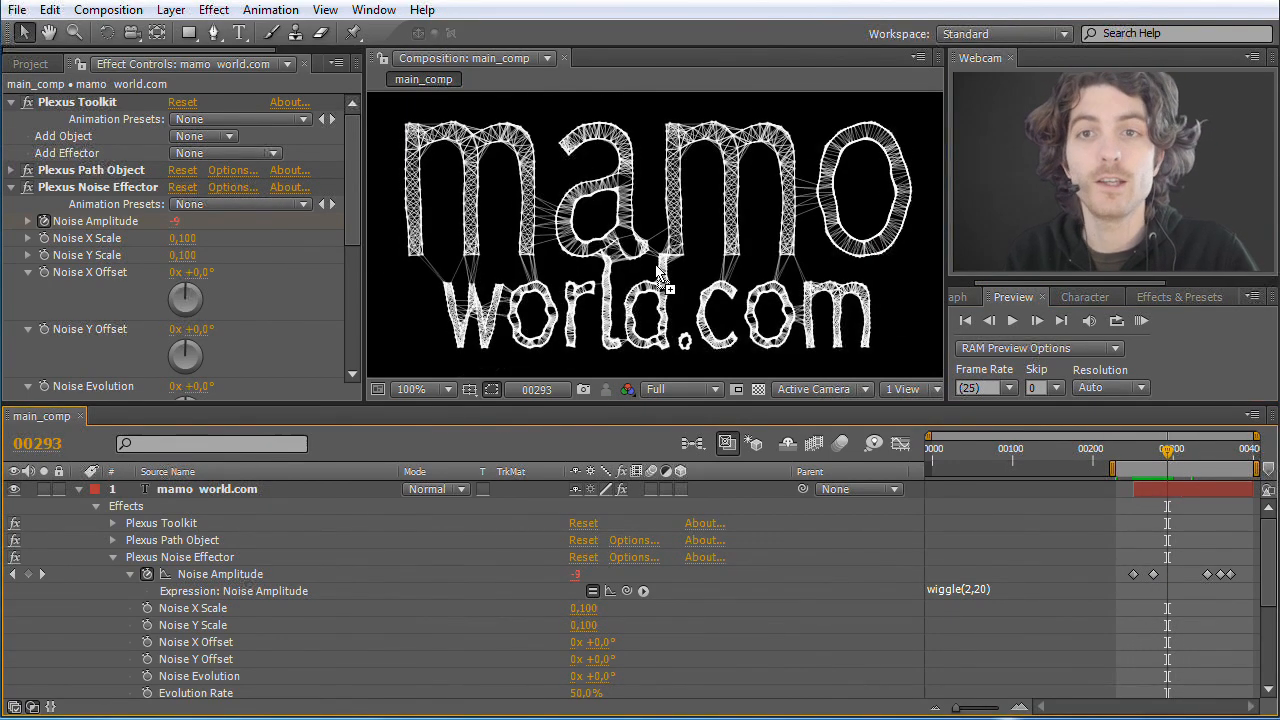
Step: Create a new adjustment layer above the text layer and rename it Shine
left_click(214, 10)
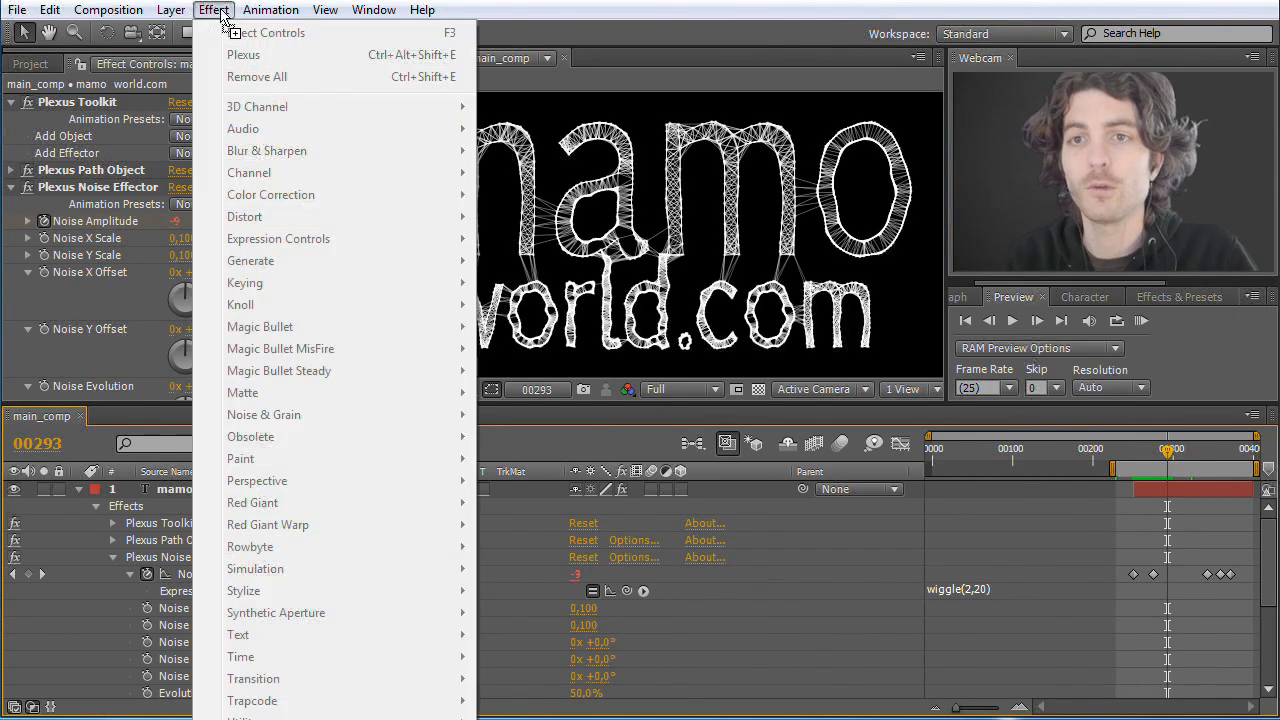
mouse_move(170, 10)
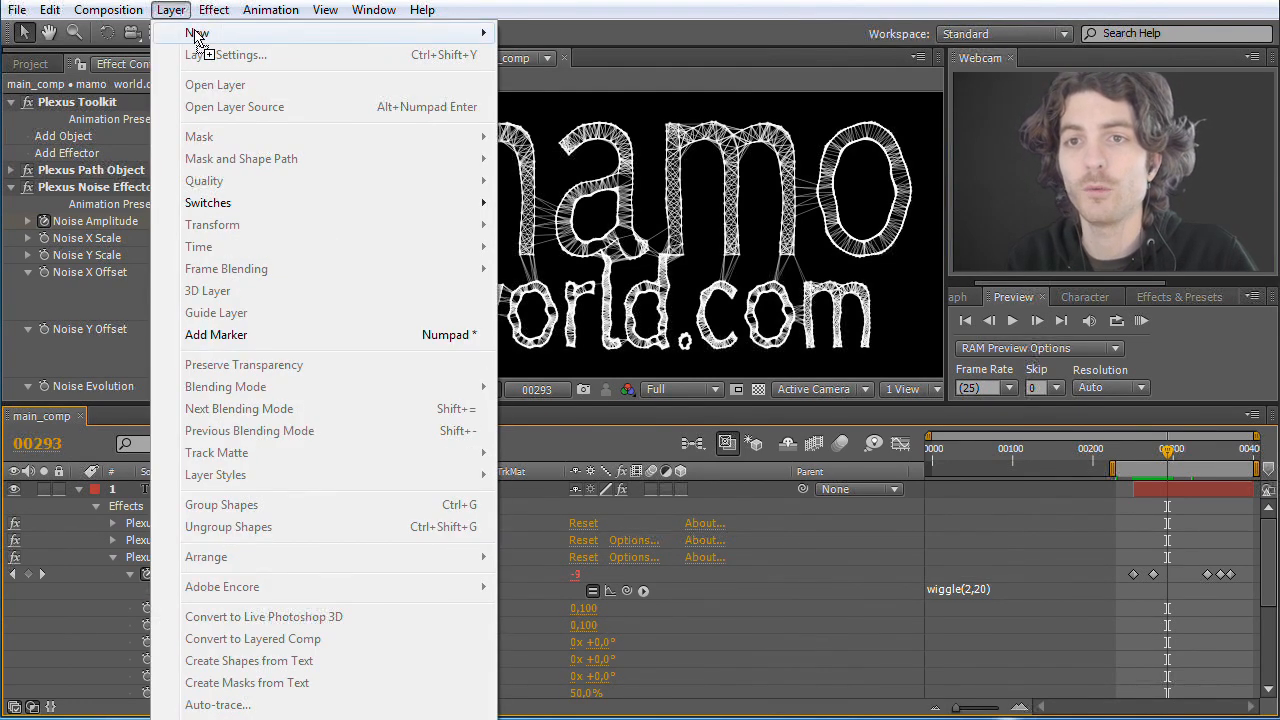
mouse_move(196, 33)
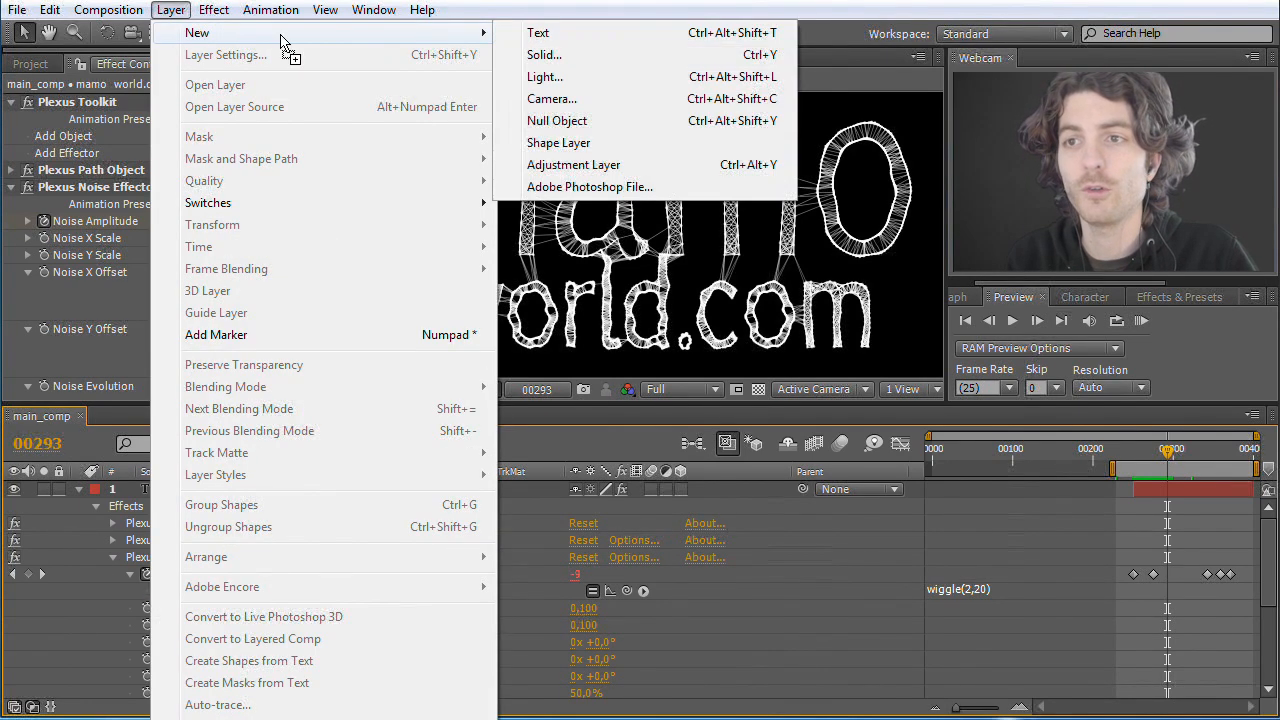
left_click(575, 165)
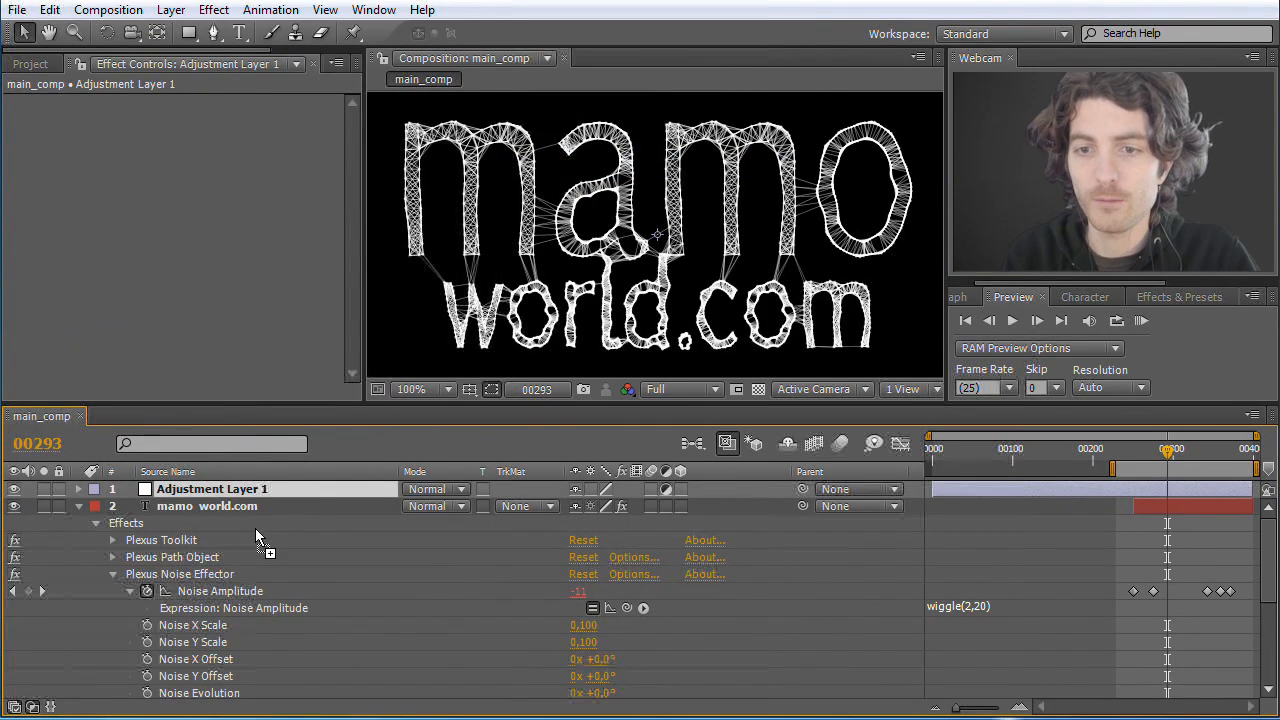
key("Return")
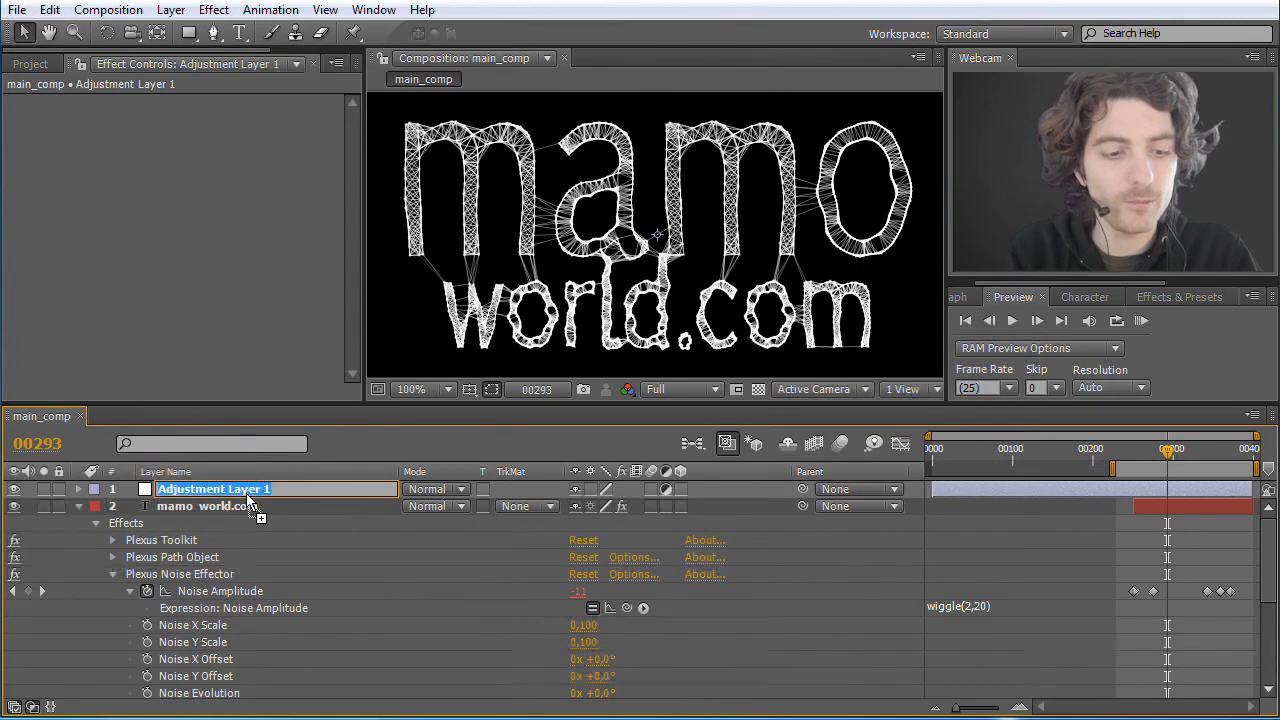
type("Shine")
key("Return")
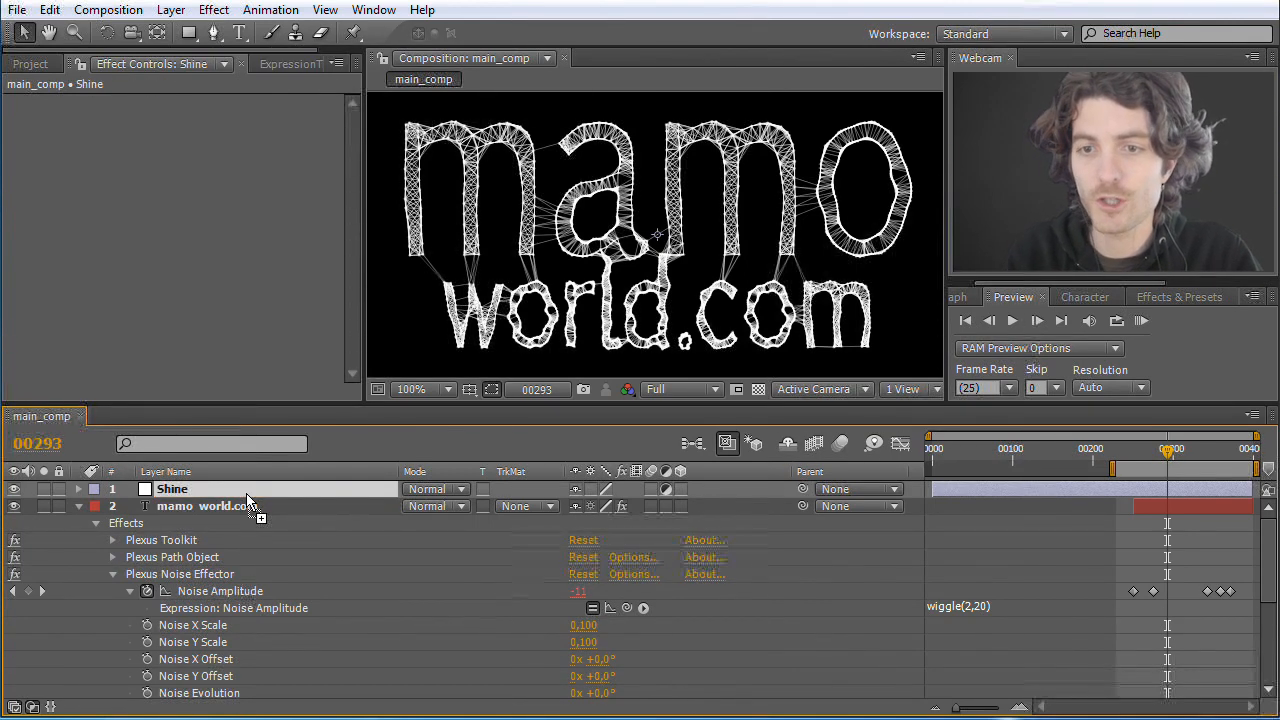
Step: Find the Trapcode Shine effect and apply it to the Shine adjustment layer
left_click(1157, 298)
left_click(1107, 318)
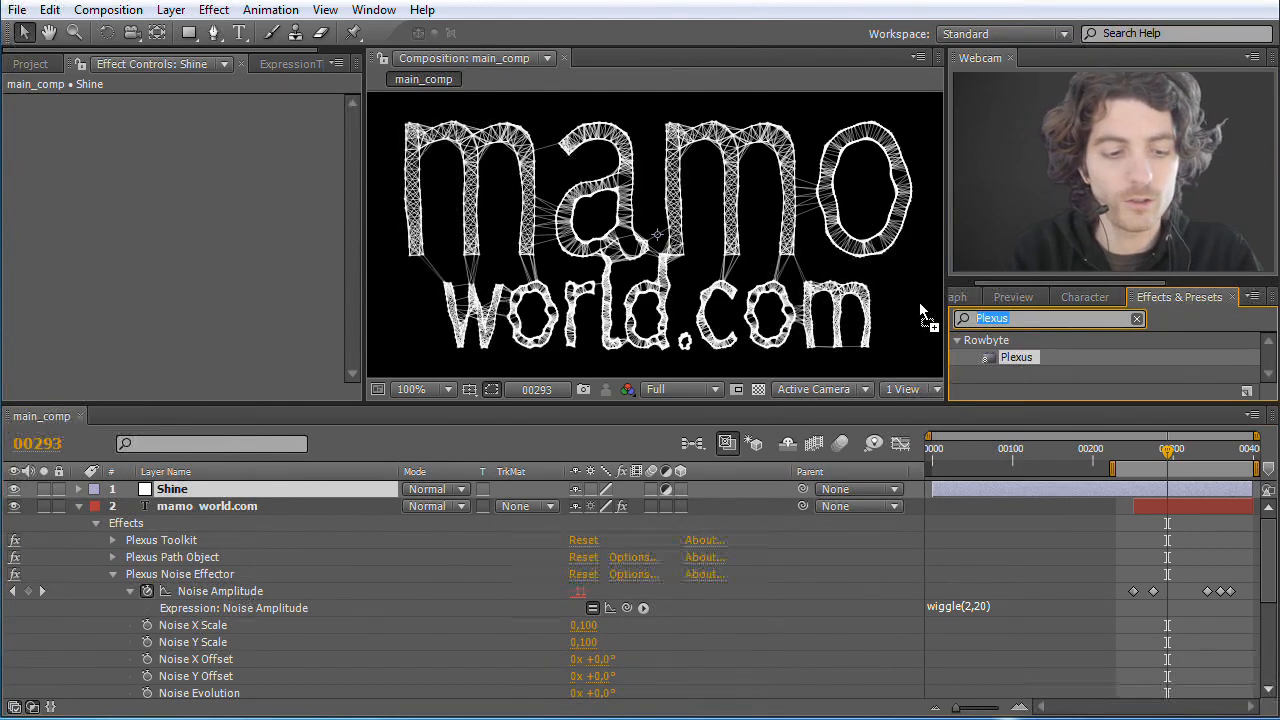
type("Shine")
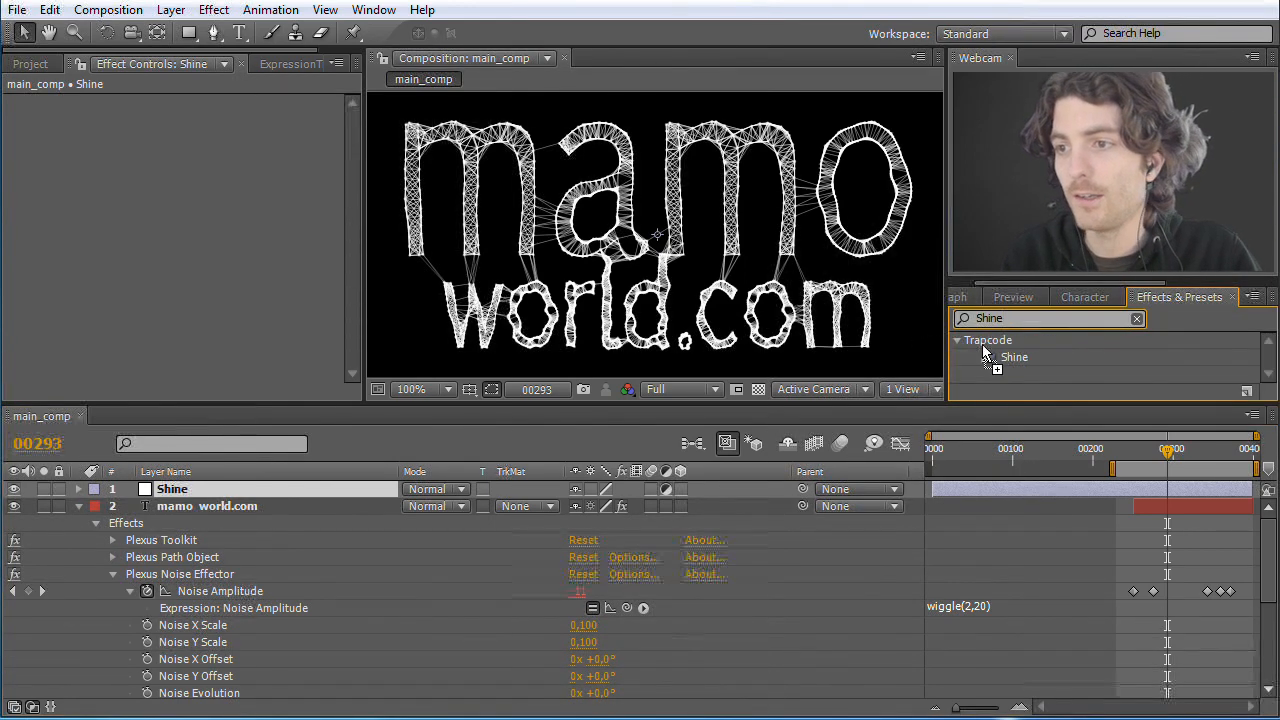
left_click_drag(997, 367, 212, 492)
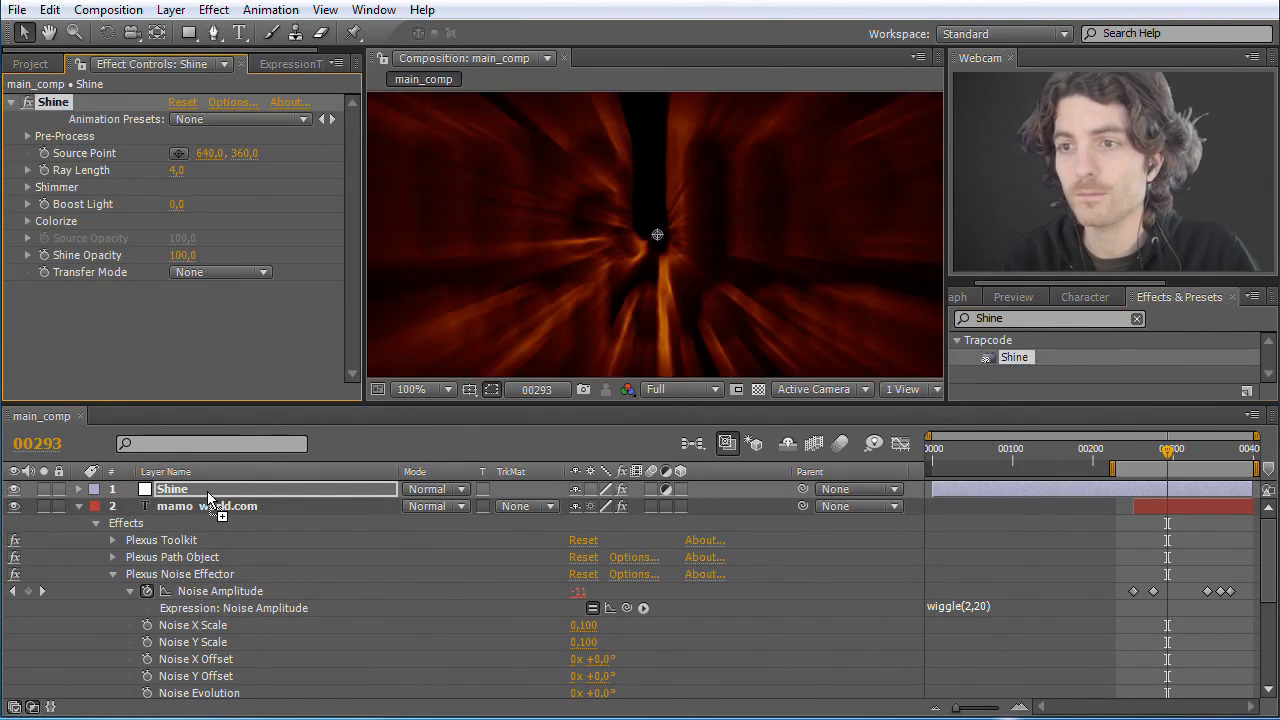
Step: Set the Shine effect's Ray Length to 0,5 and raise its Boost Light to 13,9
key("comma")
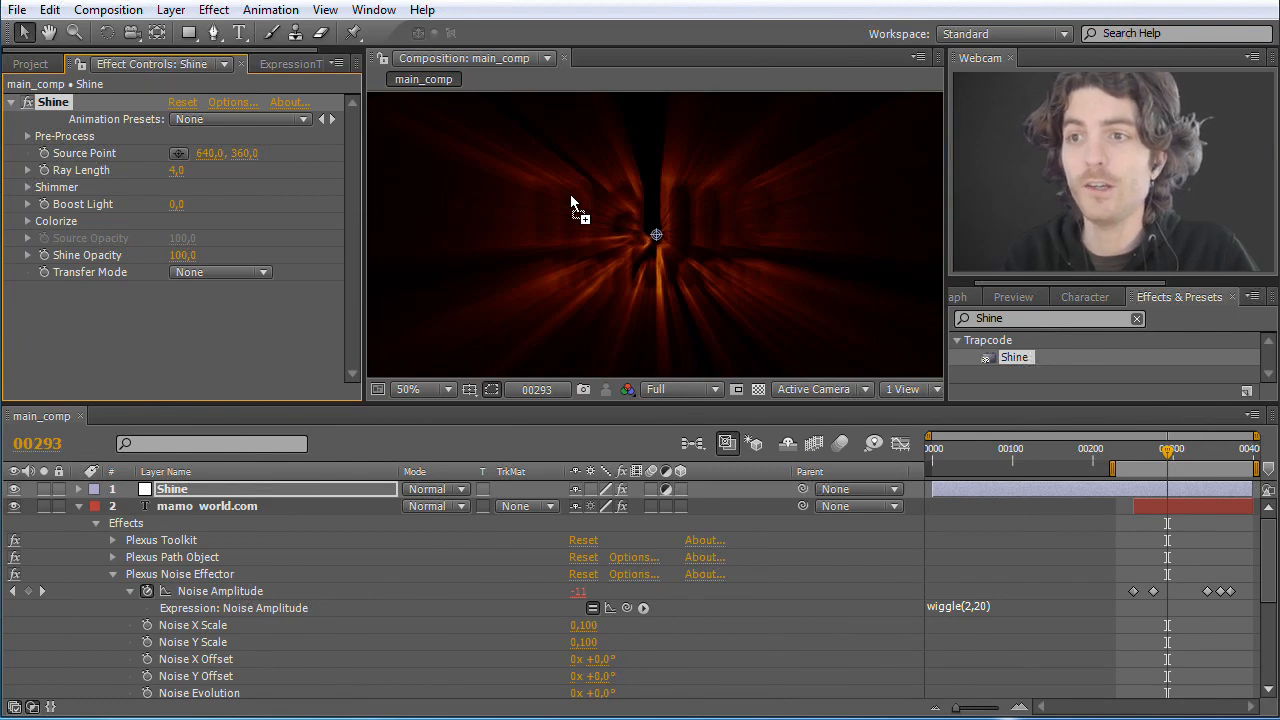
left_click_drag(588, 243, 204, 196)
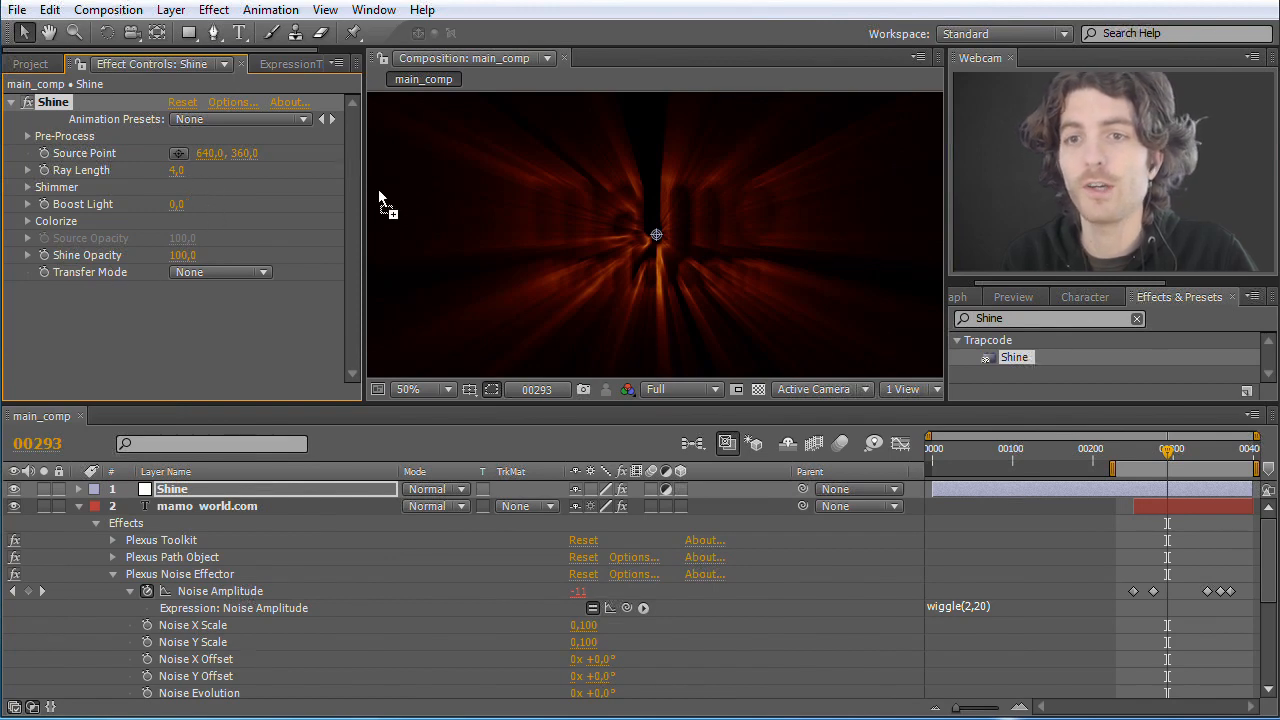
type("0,5")
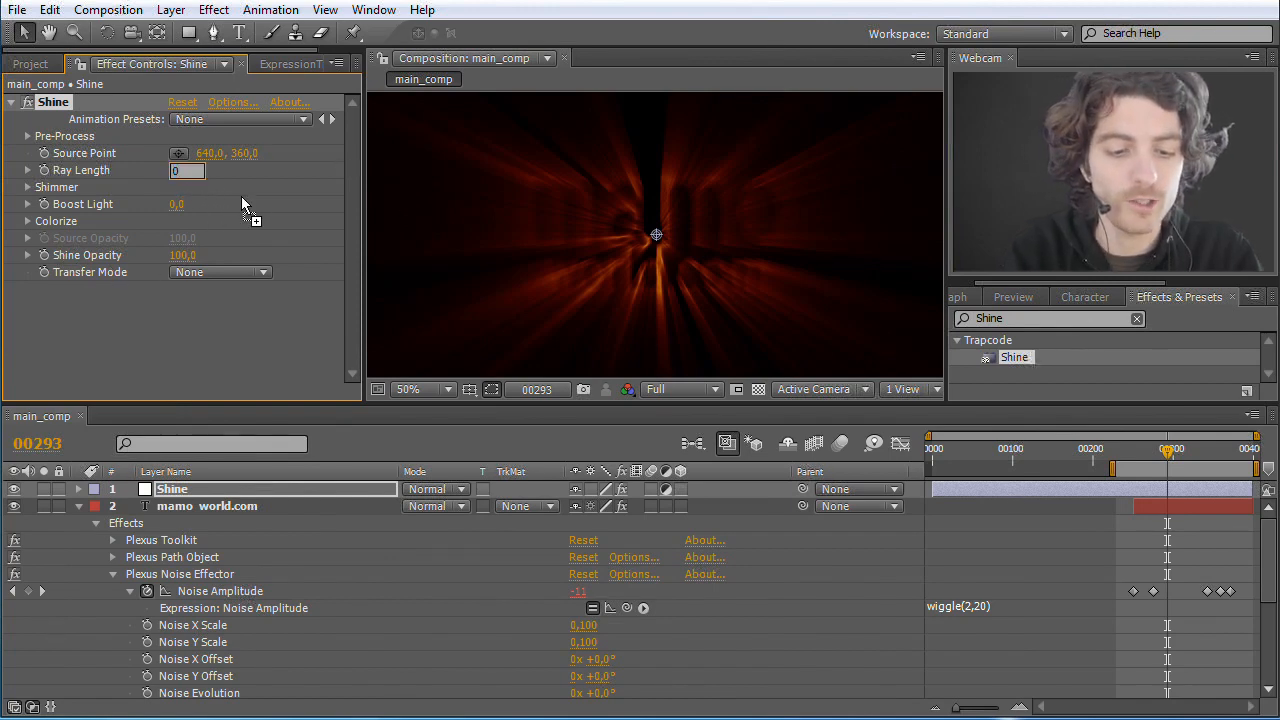
key("Return")
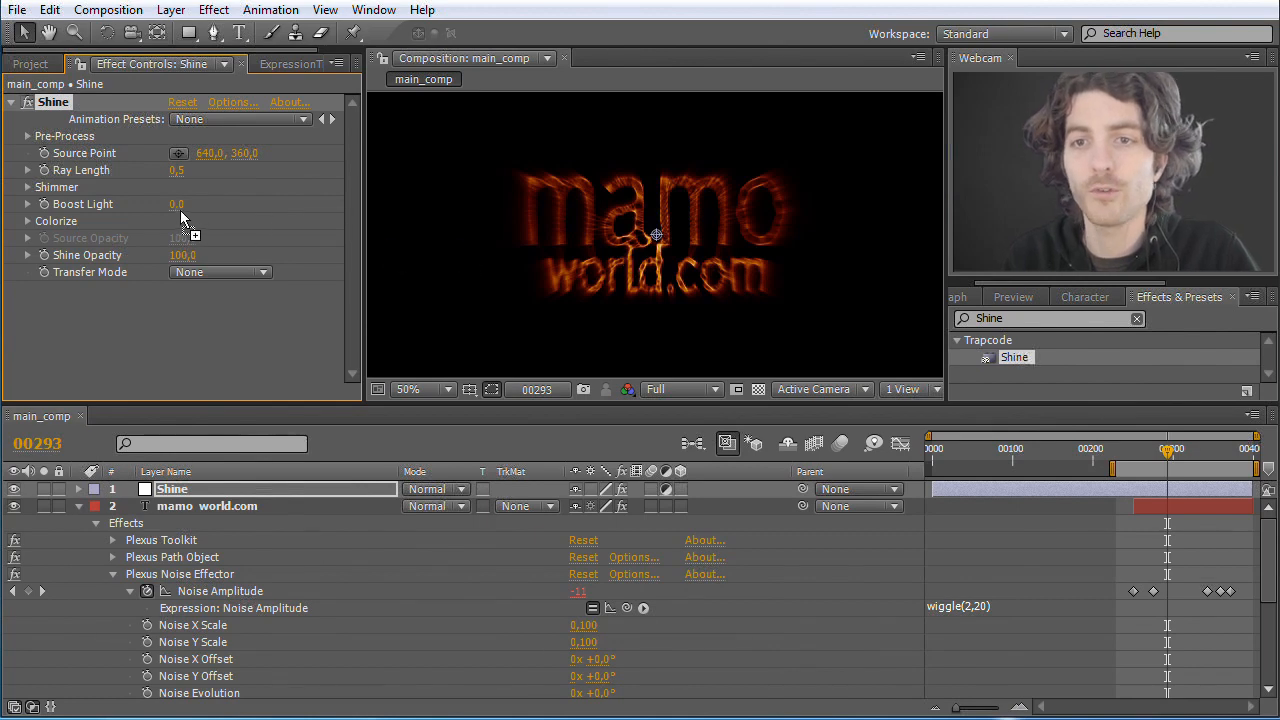
left_click_drag(190, 212, 222, 213)
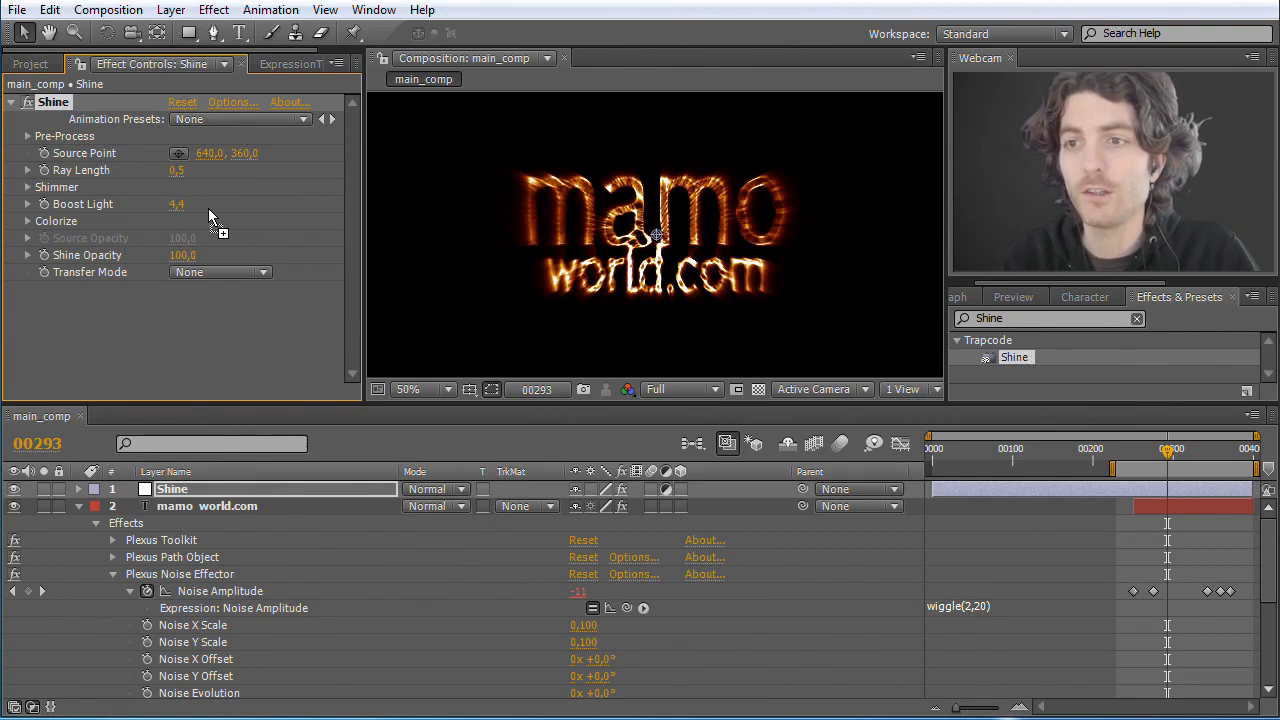
left_click_drag(193, 210, 285, 221)
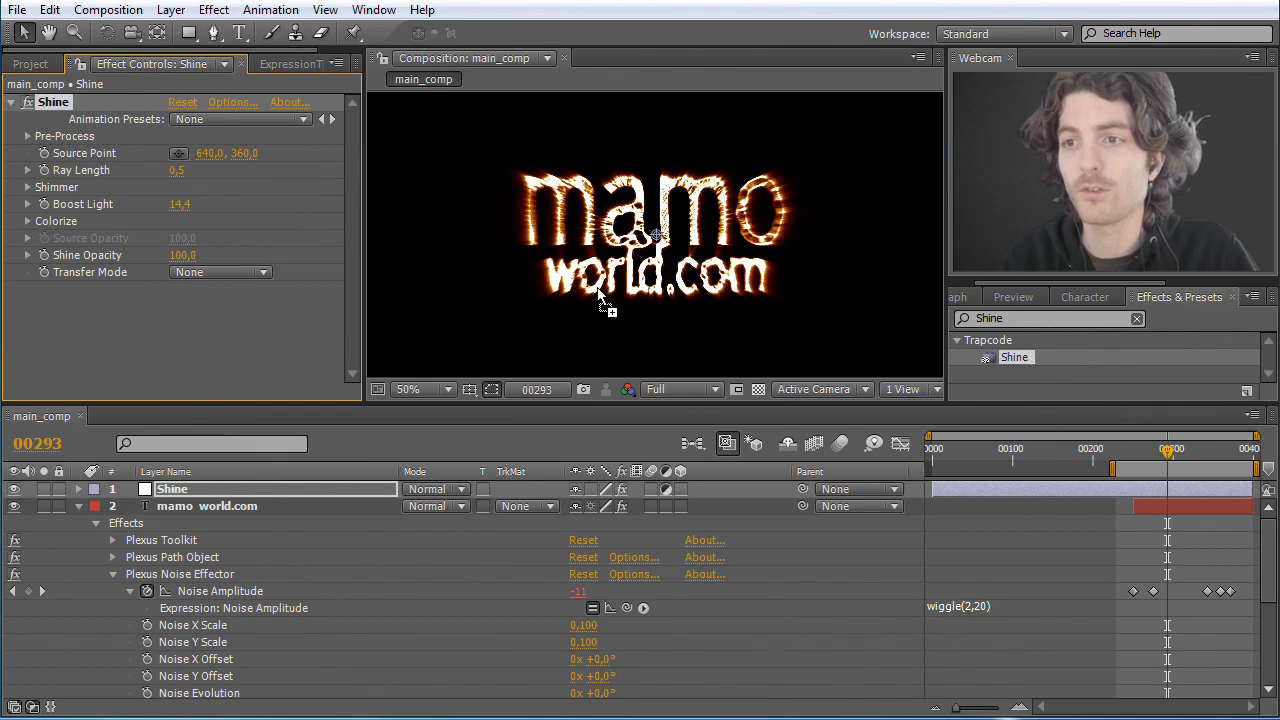
left_click_drag(175, 209, 194, 209)
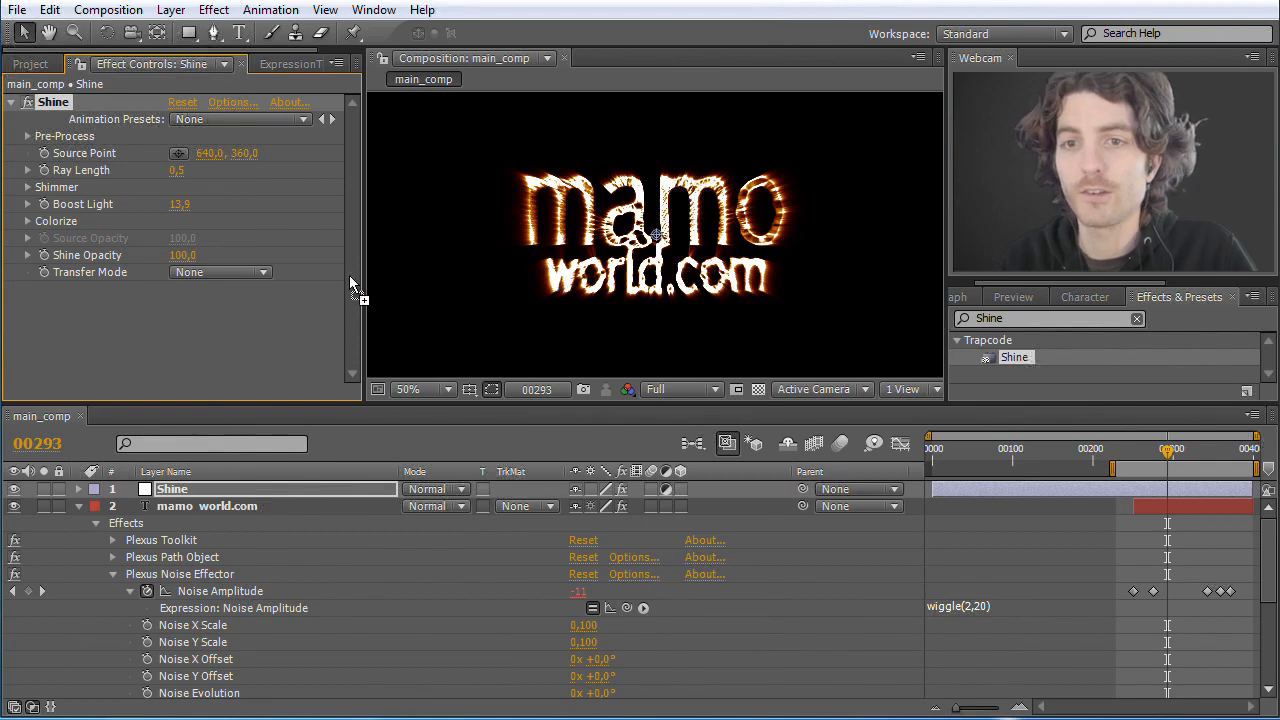
Step: Compare the Shine Transfer Mode options Add and None, and leave it set to Add
left_click(265, 274)
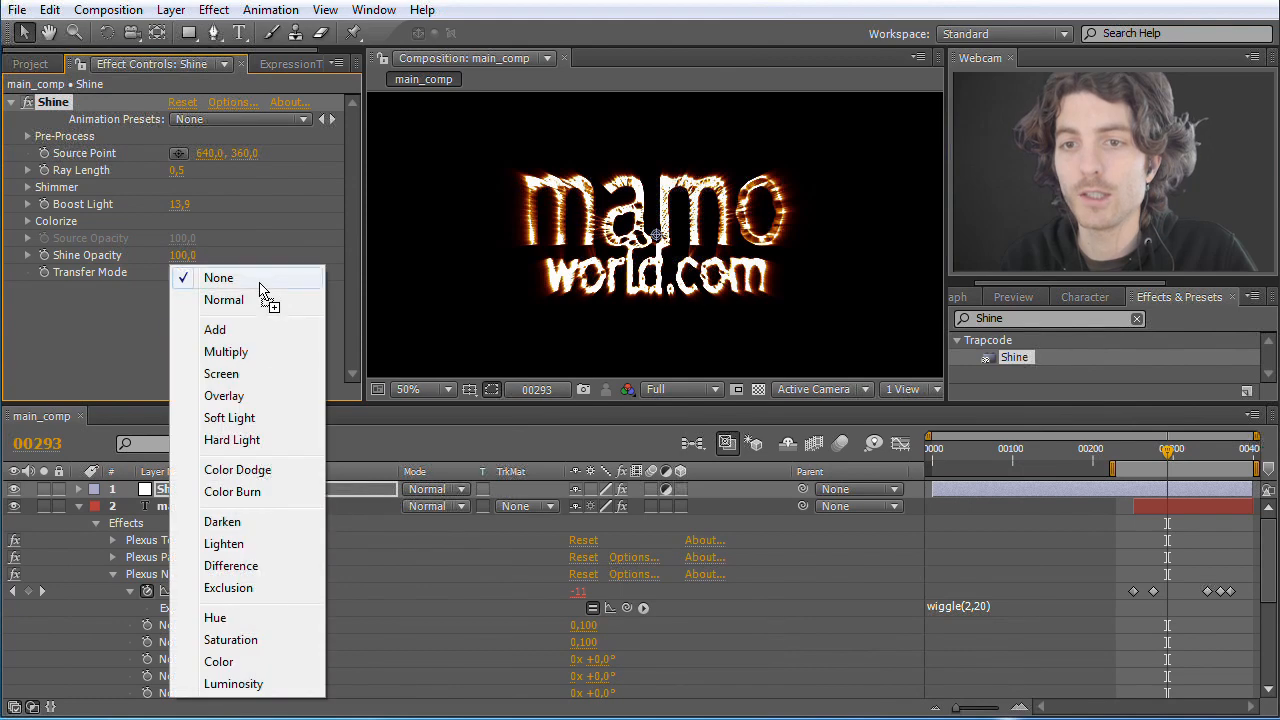
left_click(230, 329)
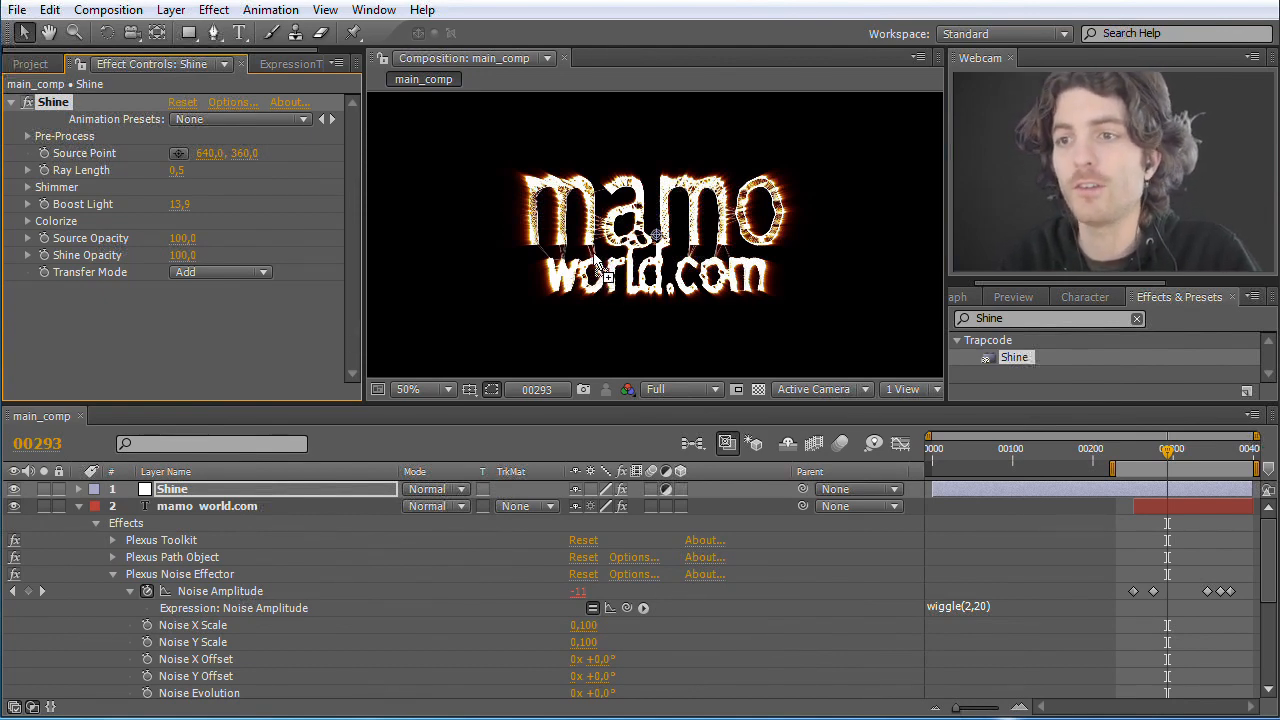
left_click(270, 272)
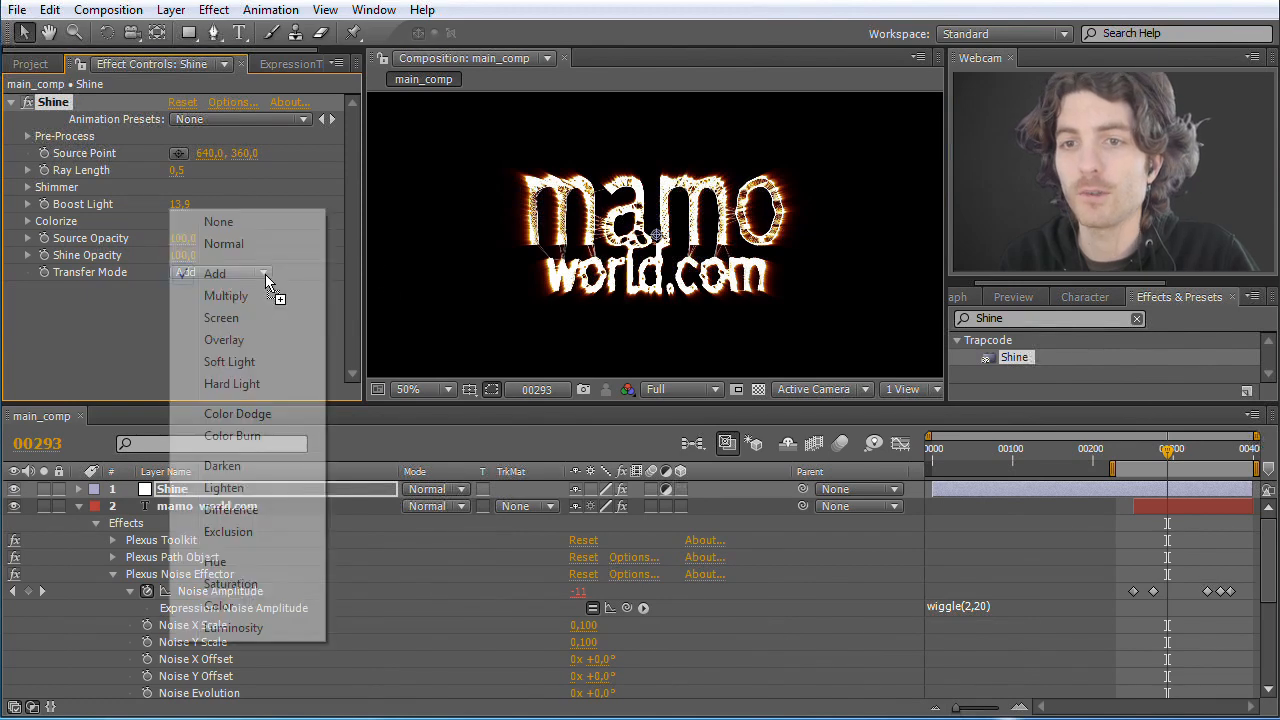
left_click(232, 228)
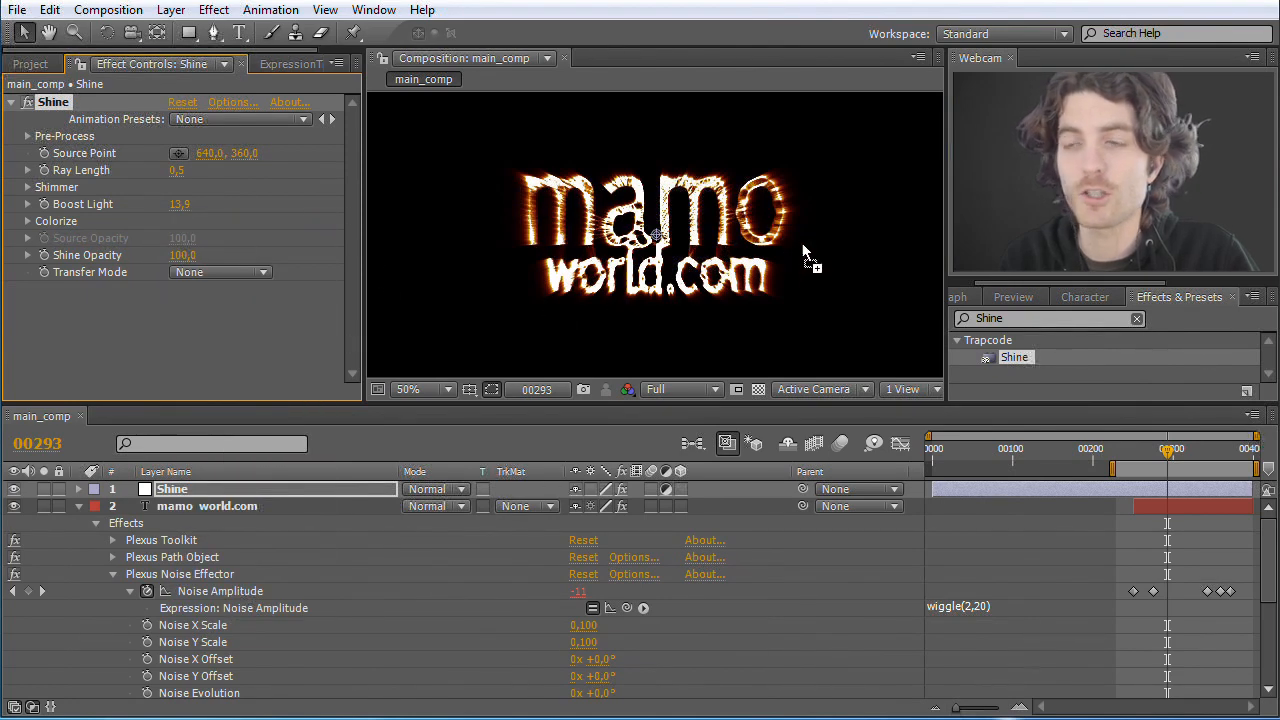
left_click(262, 273)
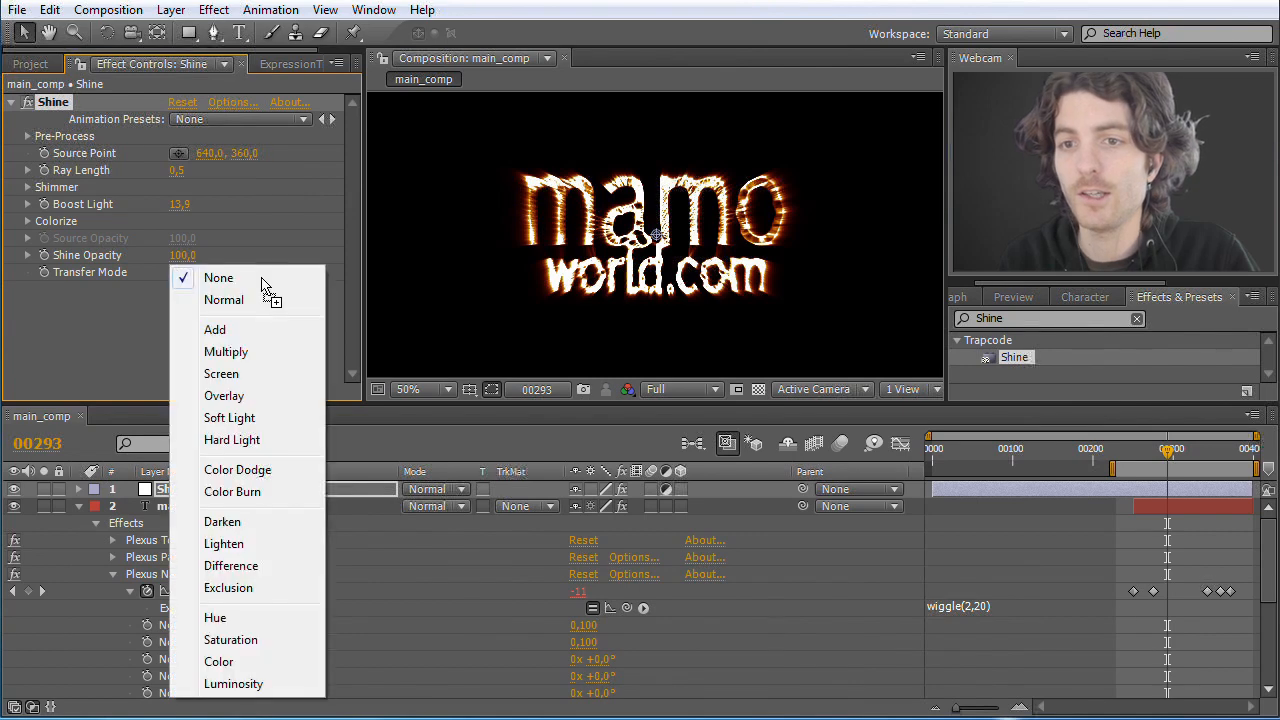
left_click(246, 329)
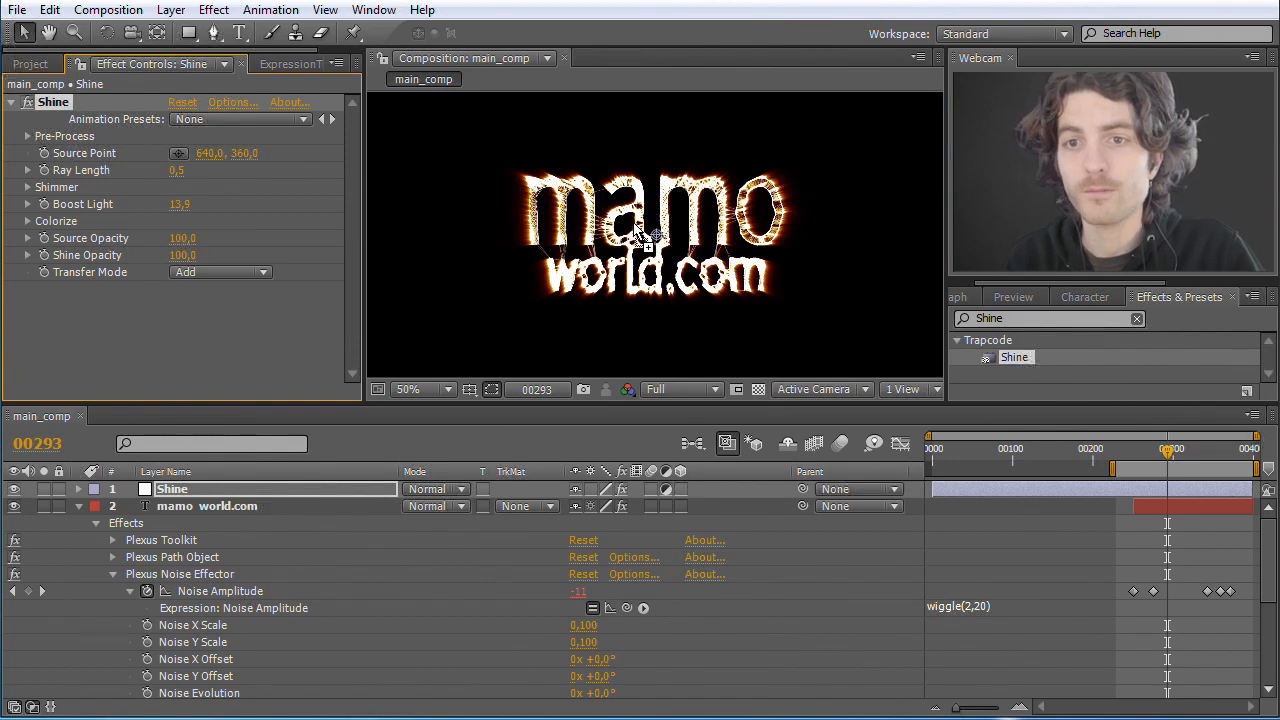
Step: Try the Shine Source Point at different places around the text and leave it near the centre at 640, 358
left_click(179, 156)
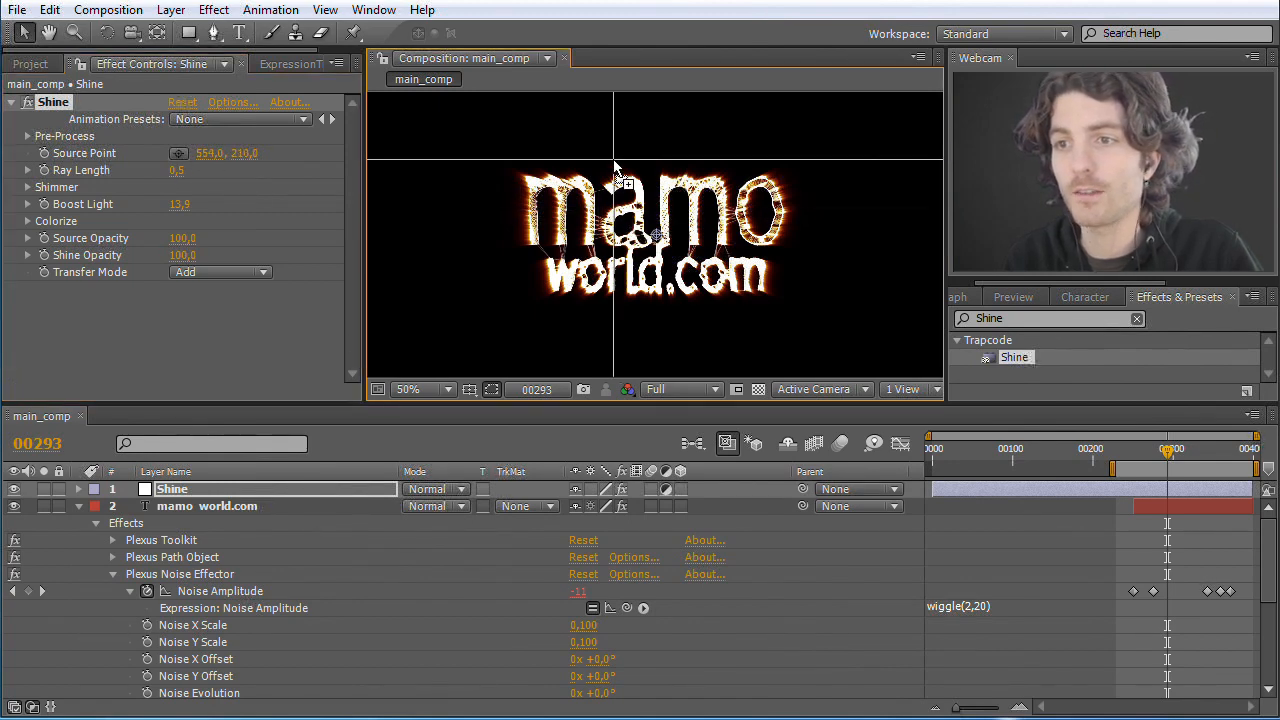
left_click(613, 162)
left_click_drag(613, 162, 470, 261)
left_click_drag(506, 301, 663, 252)
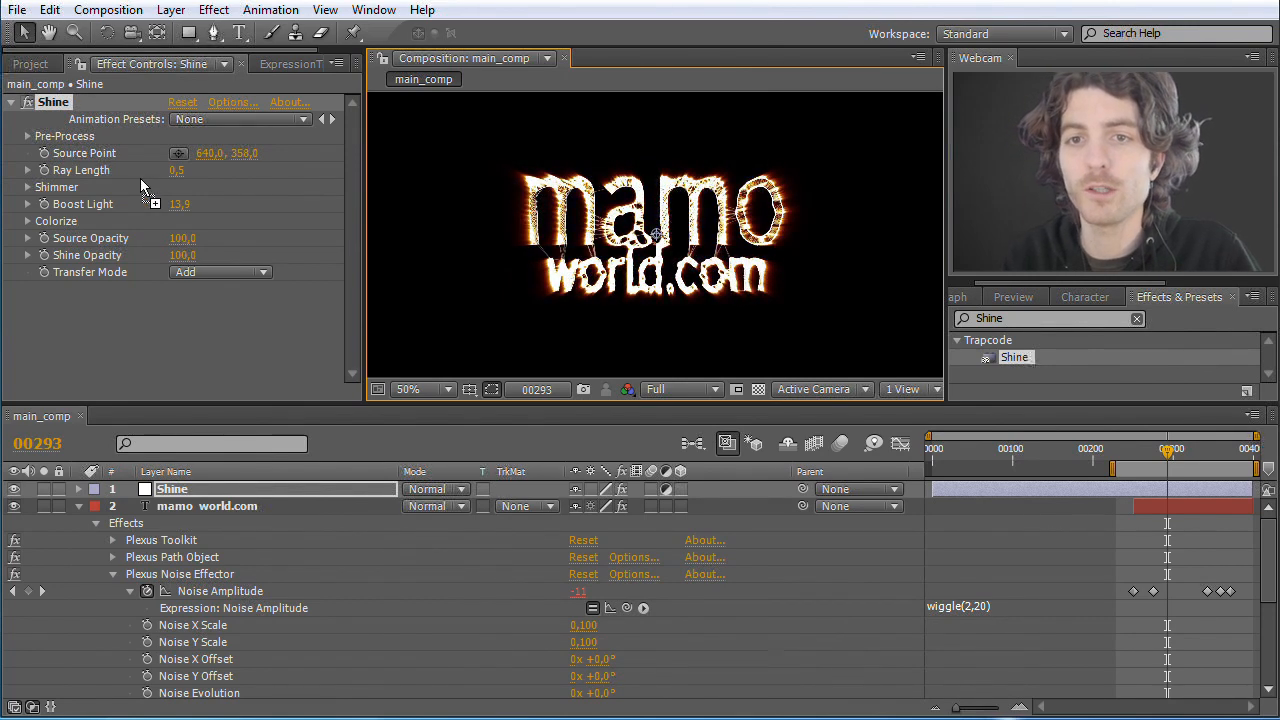
Step: Apply the expression wiggle(1,400) to the Source Point of the Shine effect
left_click(182, 490)
left_click(79, 490)
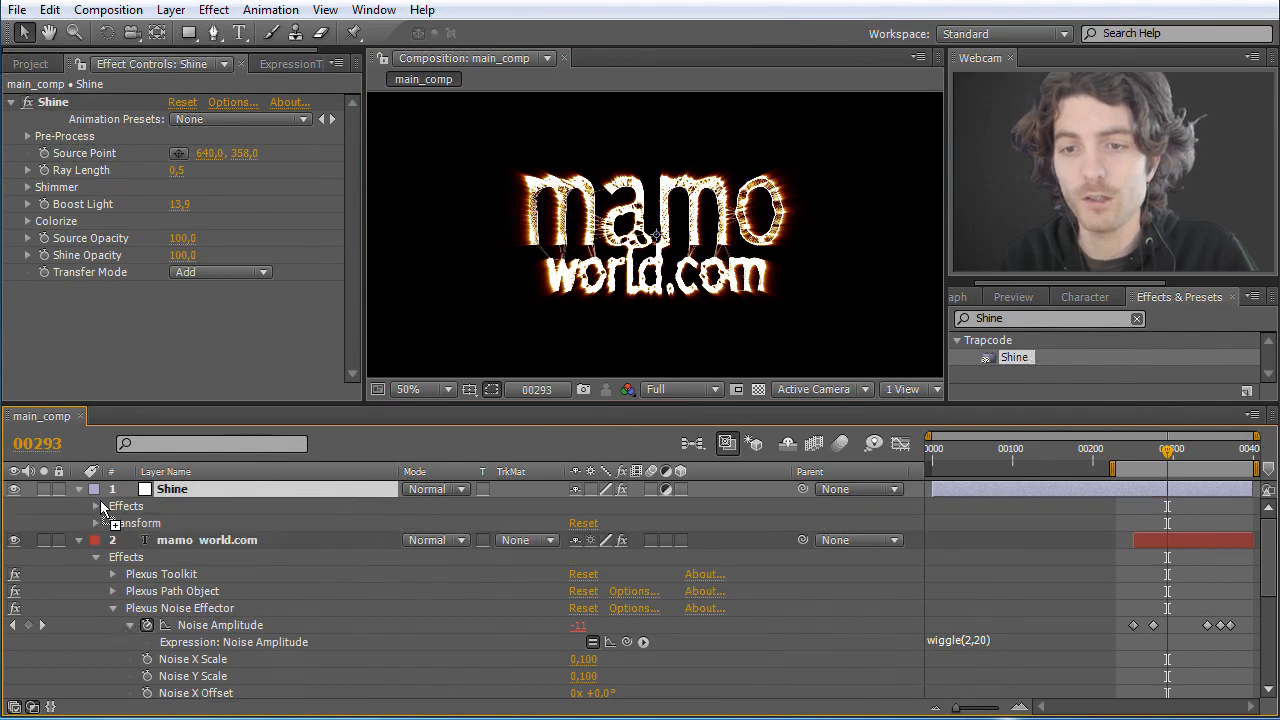
left_click(96, 507)
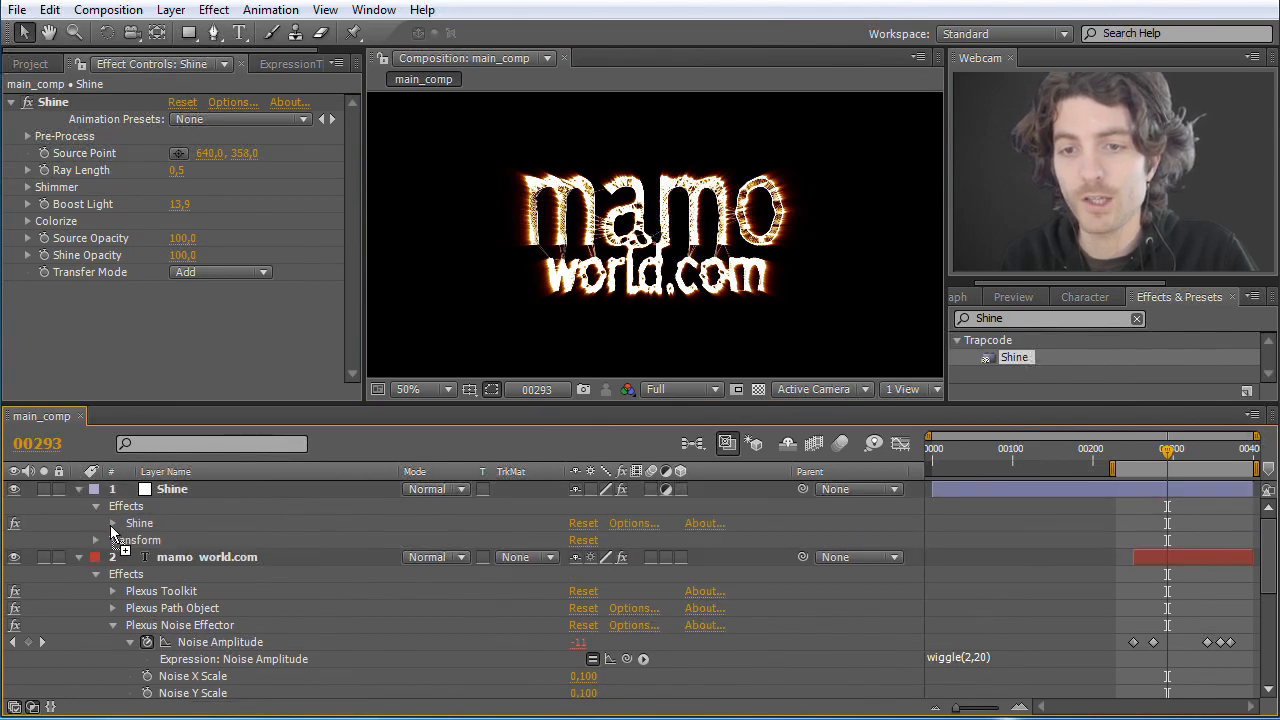
left_click(113, 523)
left_click(196, 558)
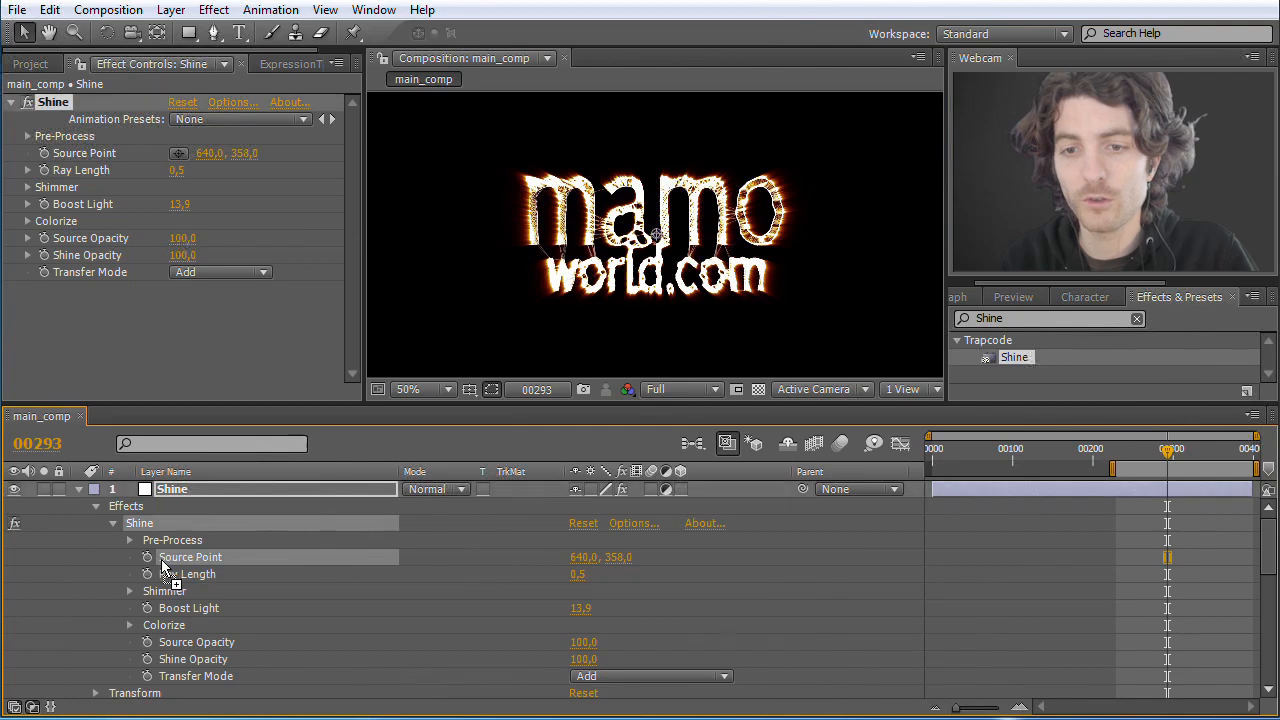
left_click(147, 558, "alt")
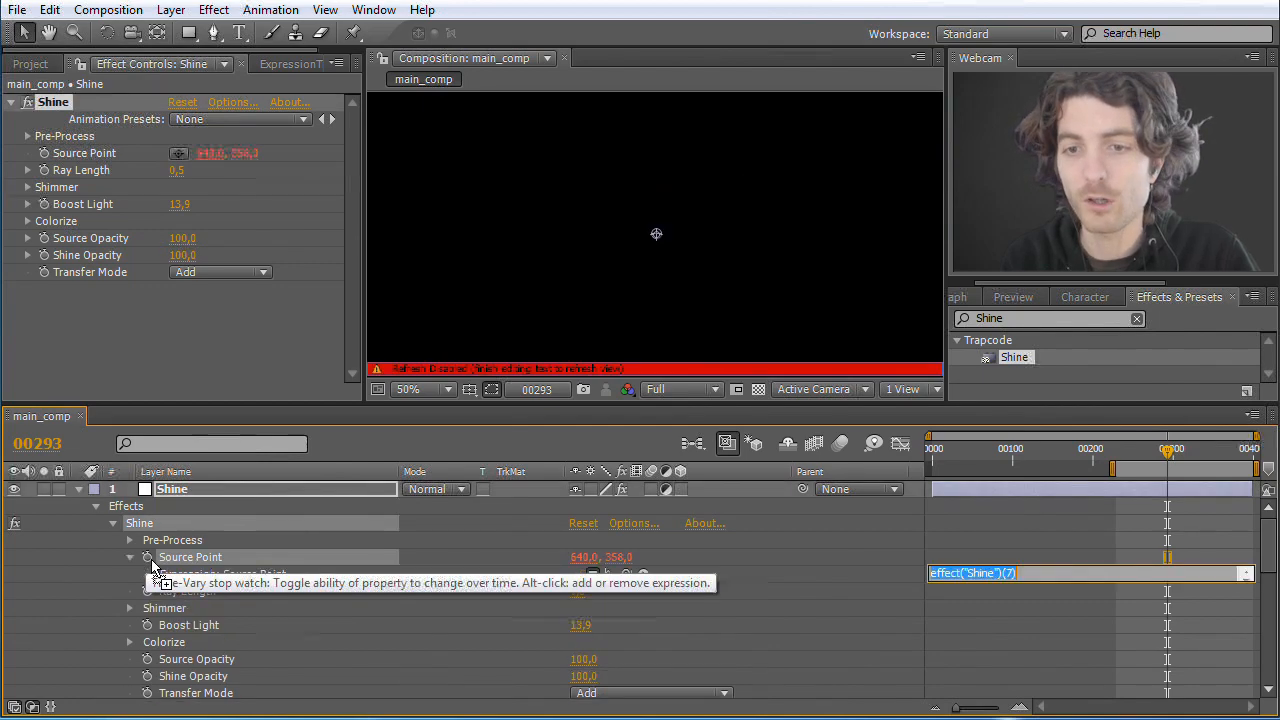
type("w")
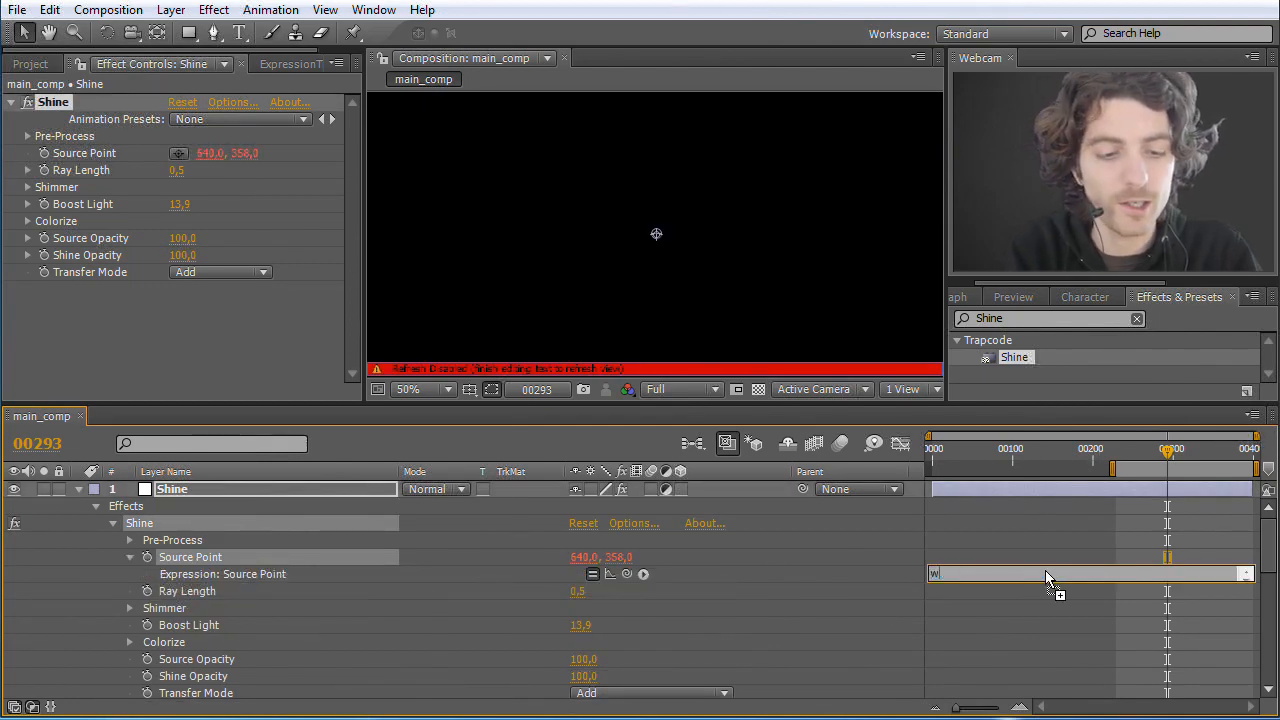
type("iggle(")
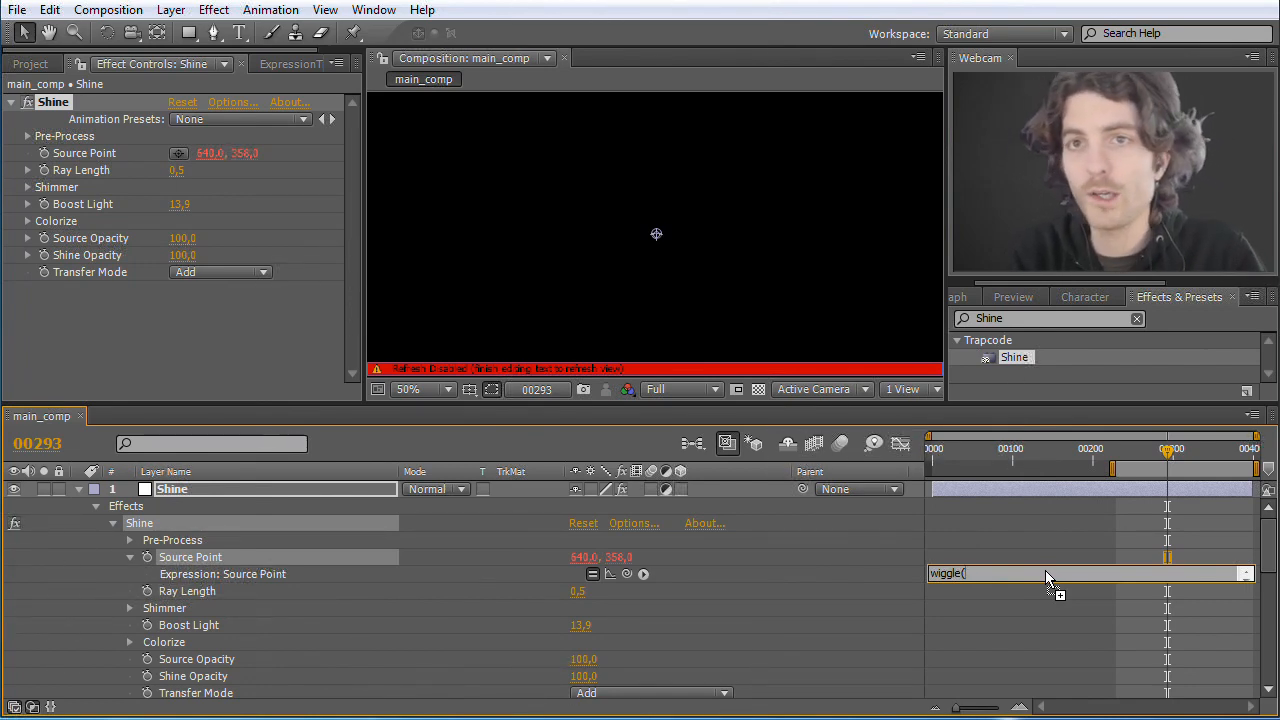
type("1,")
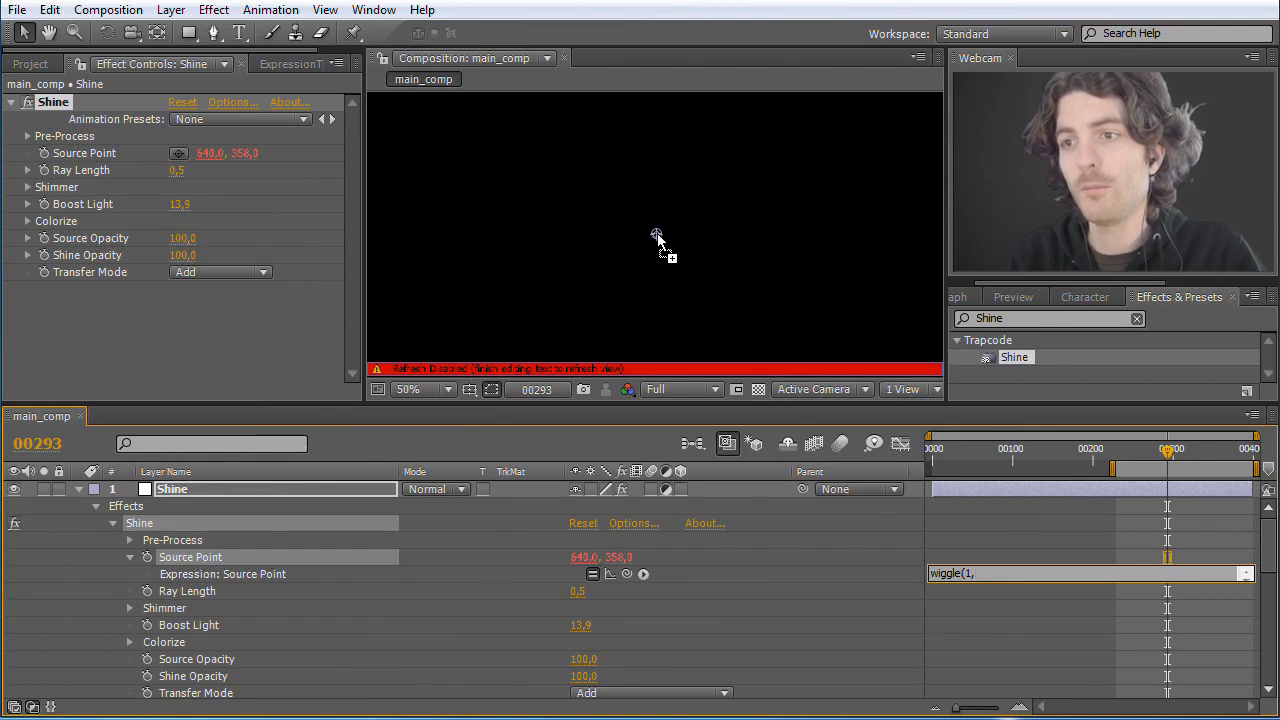
type("400")
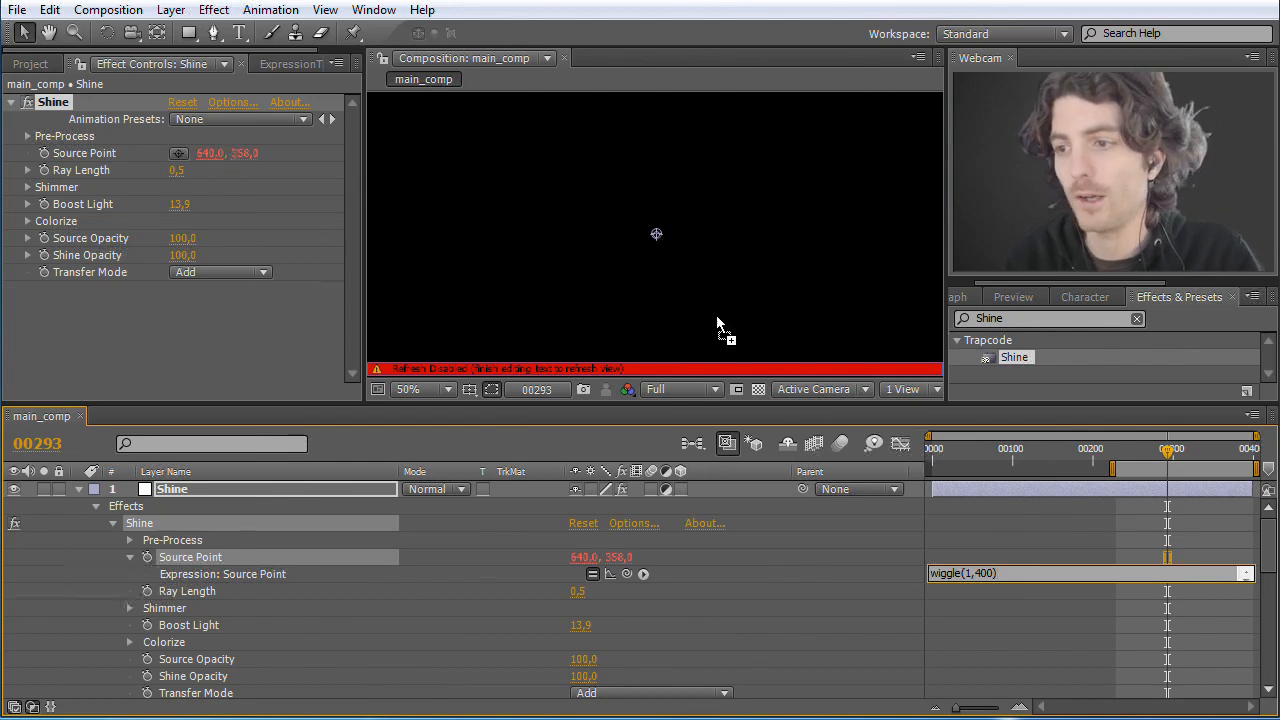
left_click(981, 533)
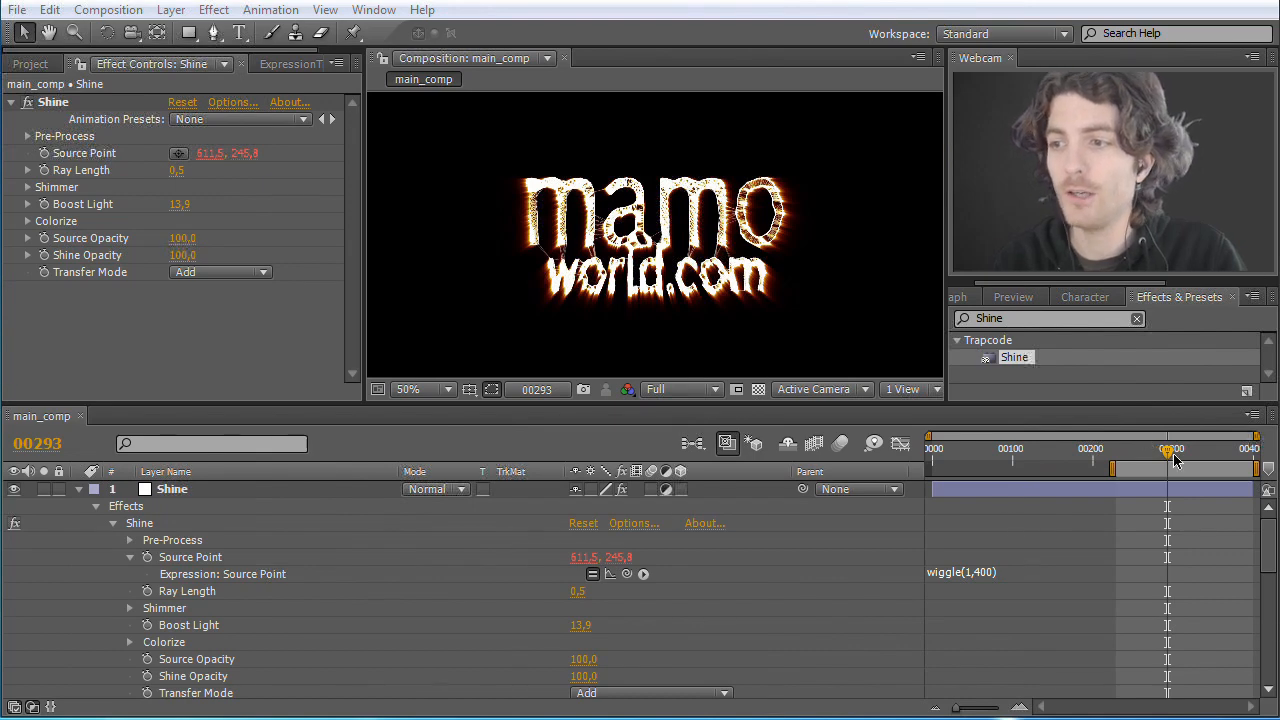
Step: Scrub back to frame 128 and show the ExpressionTimeline script
left_click_drag(1170, 452, 1036, 454)
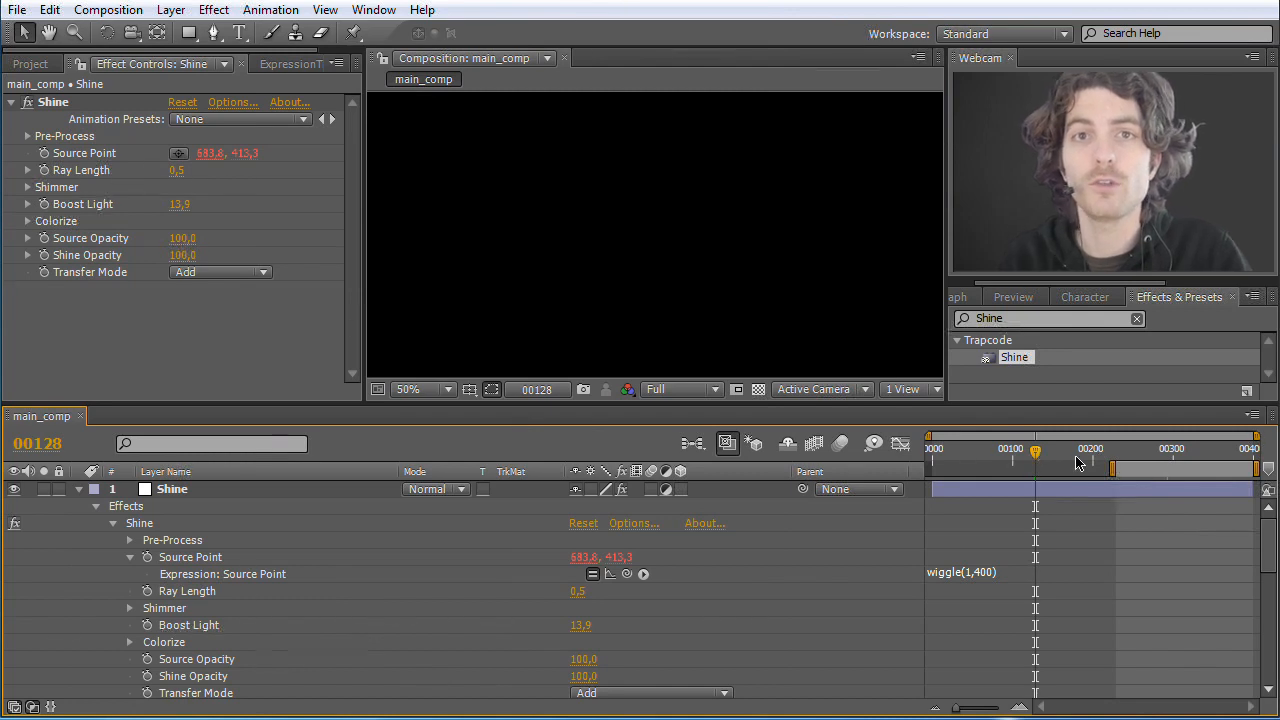
left_click(292, 61)
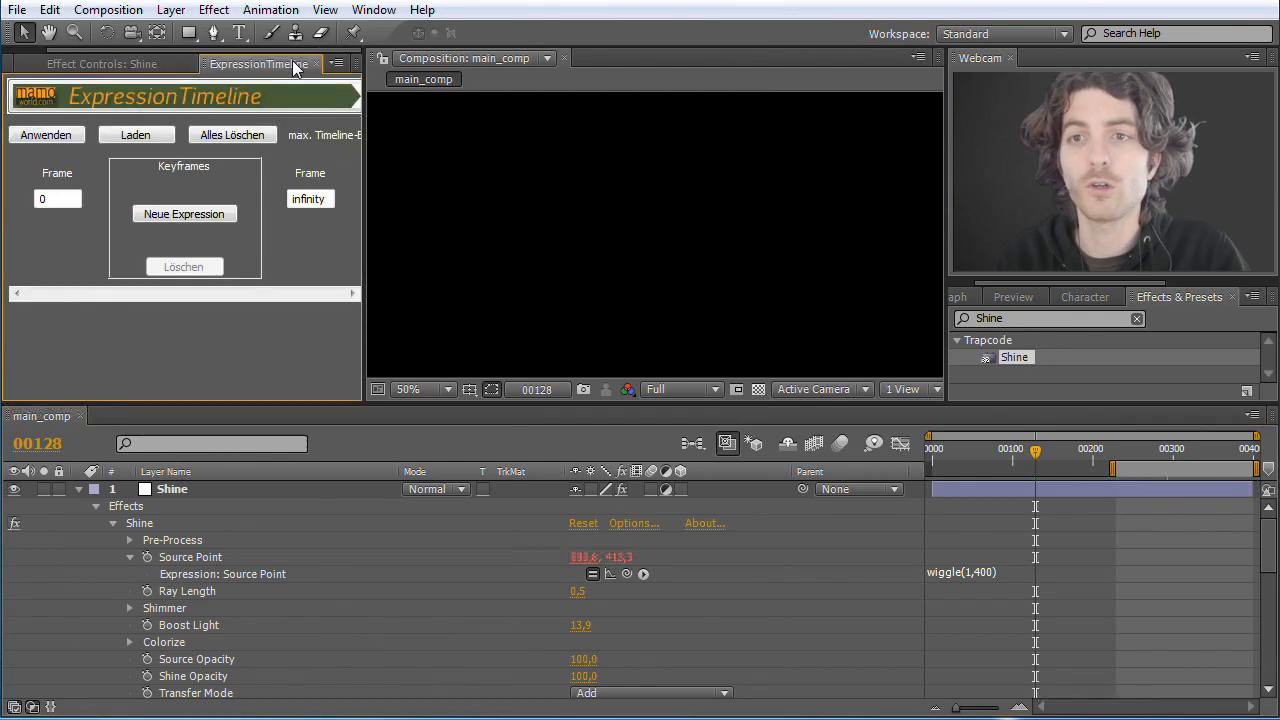
Step: Widen the ExpressionTimeline panel so that all of its controls fit
left_click_drag(366, 127, 498, 137)
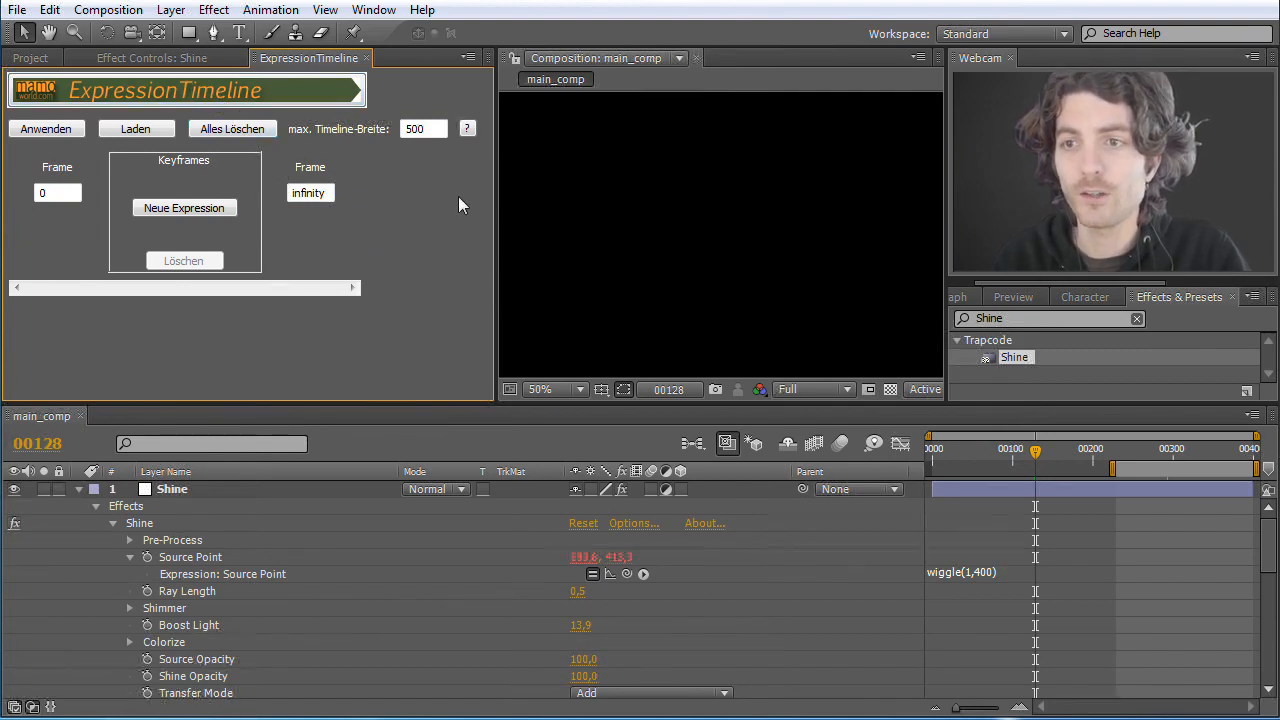
left_click_drag(497, 190, 486, 190)
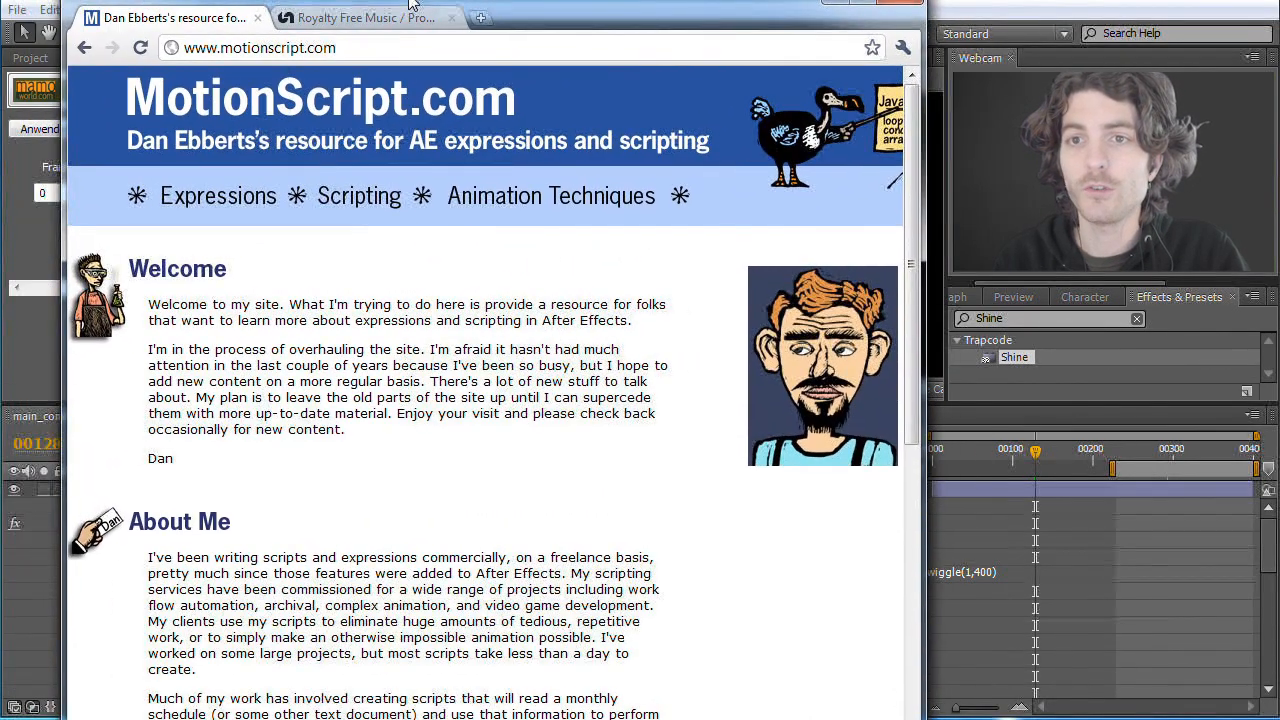
Step: Switch to the browser with motionscript.com and open the Random Motion page of the Expressions Lab
left_click_drag(413, 5, 402, 7)
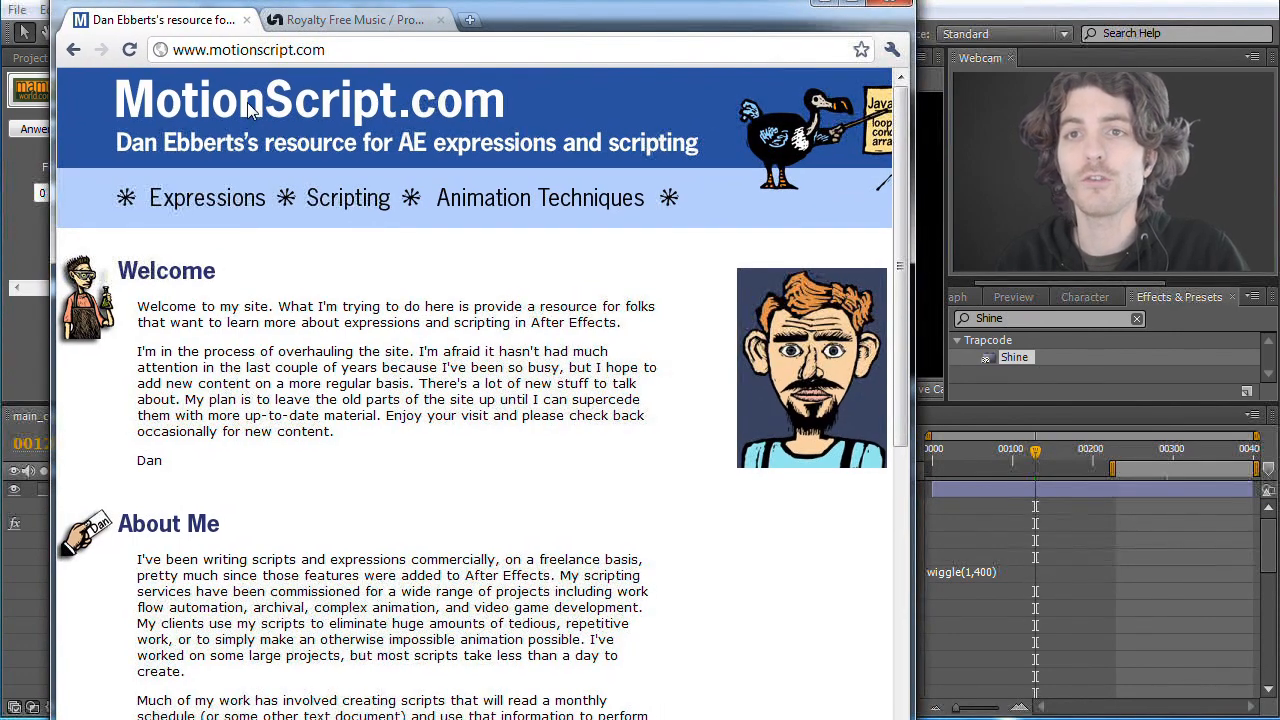
left_click_drag(903, 165, 906, 539)
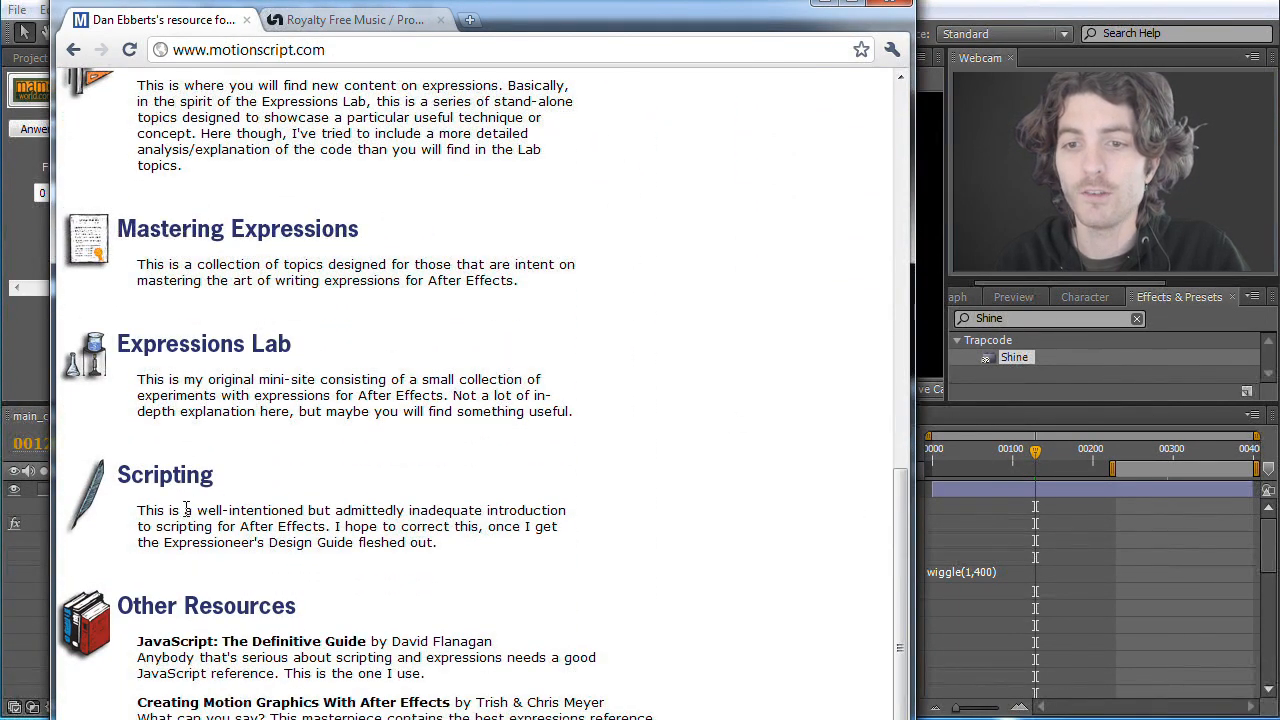
left_click(205, 347)
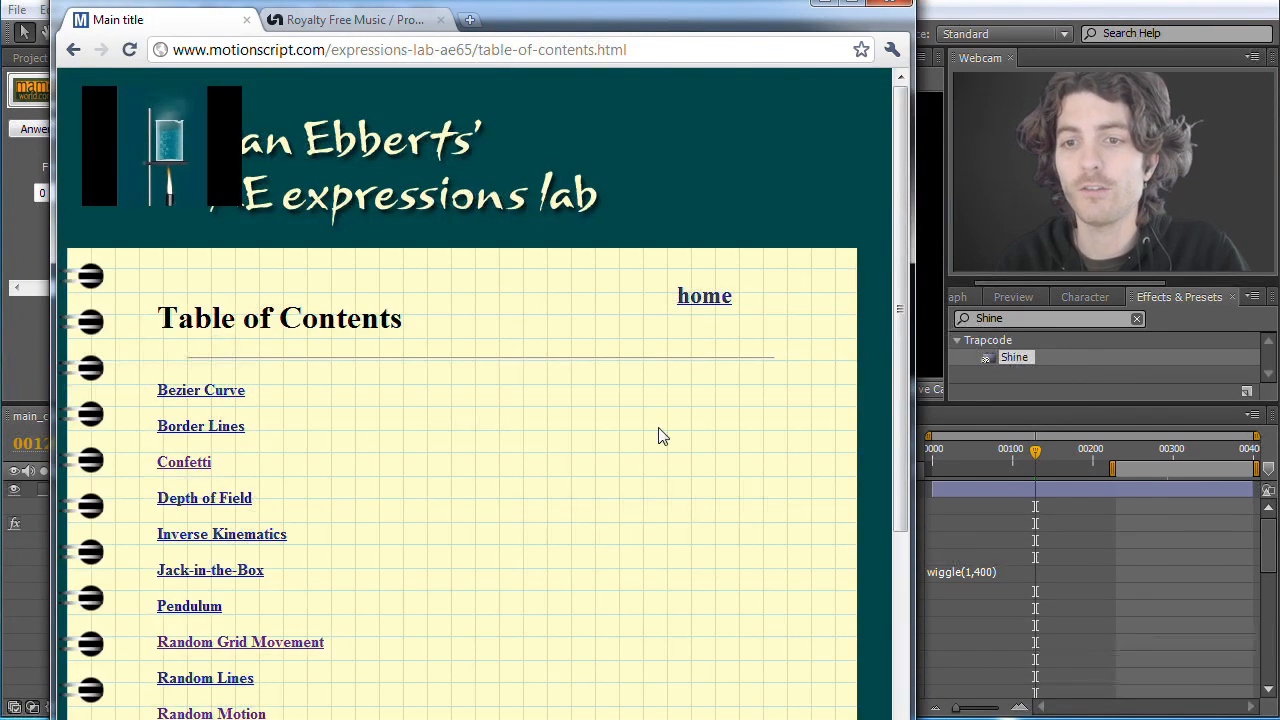
left_click_drag(895, 196, 907, 343)
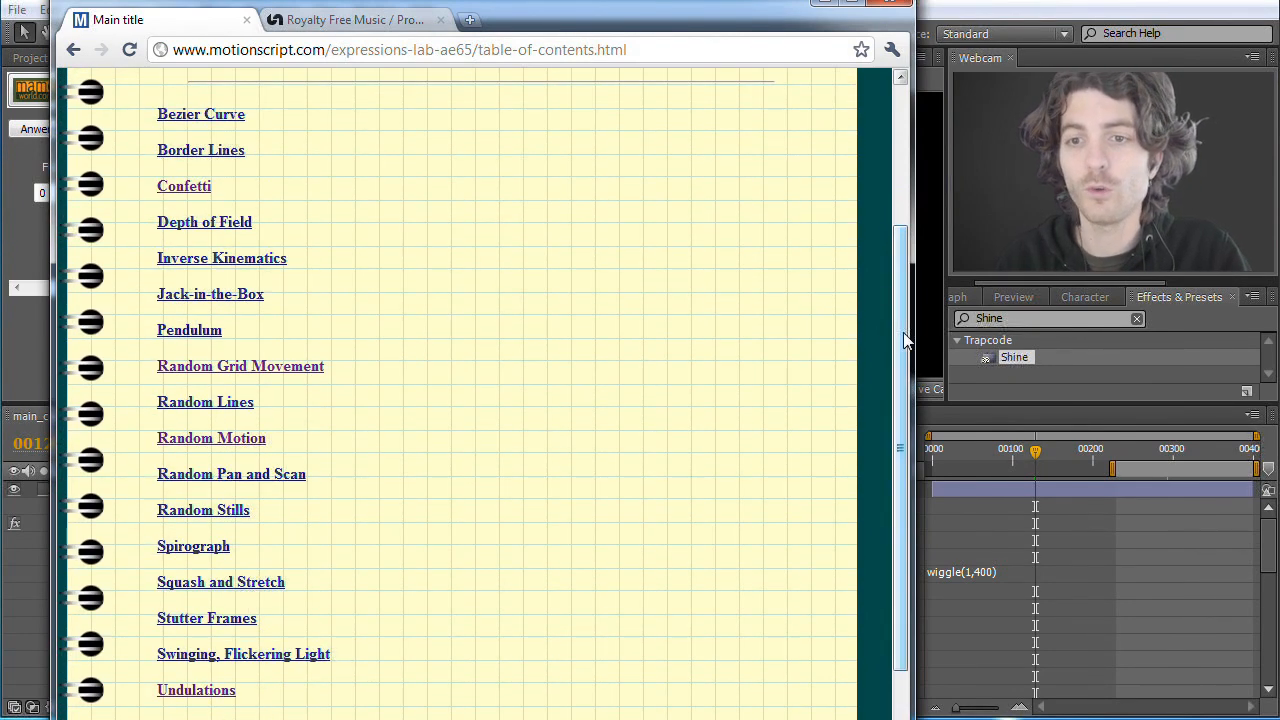
left_click(228, 441)
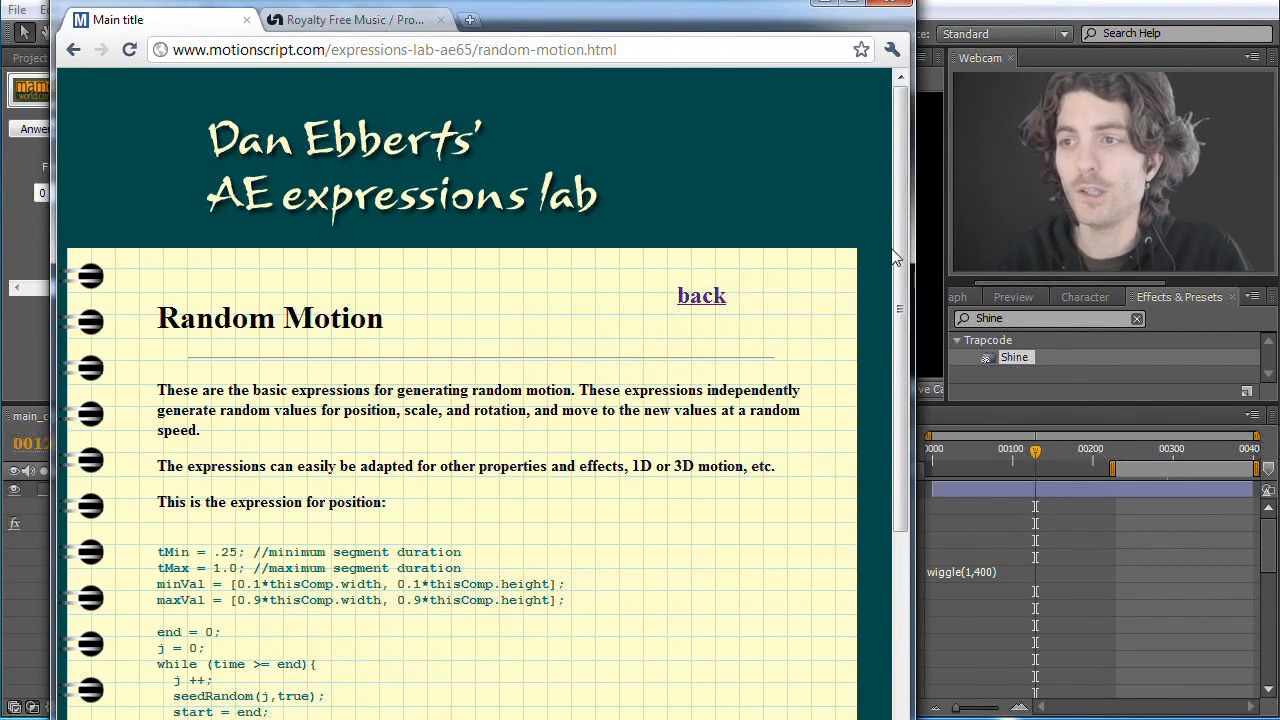
Step: Examine the position, rotation and scale expressions on the Random Motion page, highlighting the position code
scroll(903, 245, "down", 1)
scroll(903, 245, "down", 5)
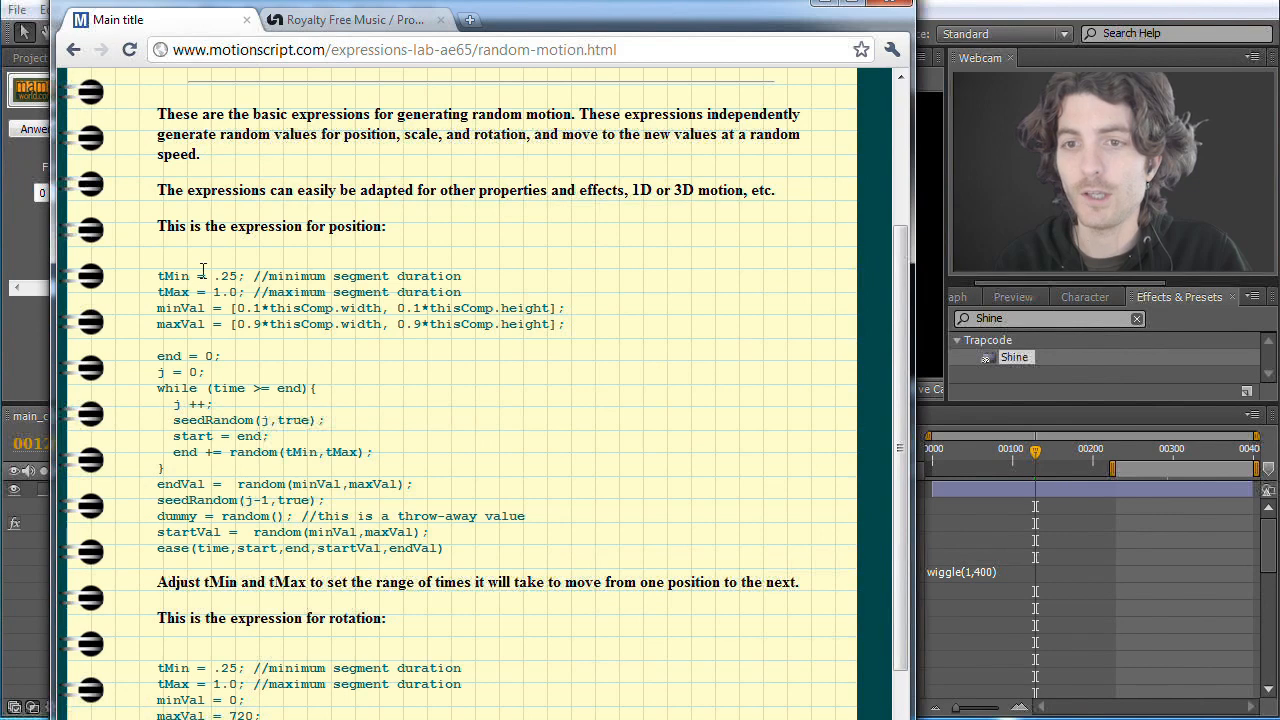
left_click_drag(160, 273, 456, 550)
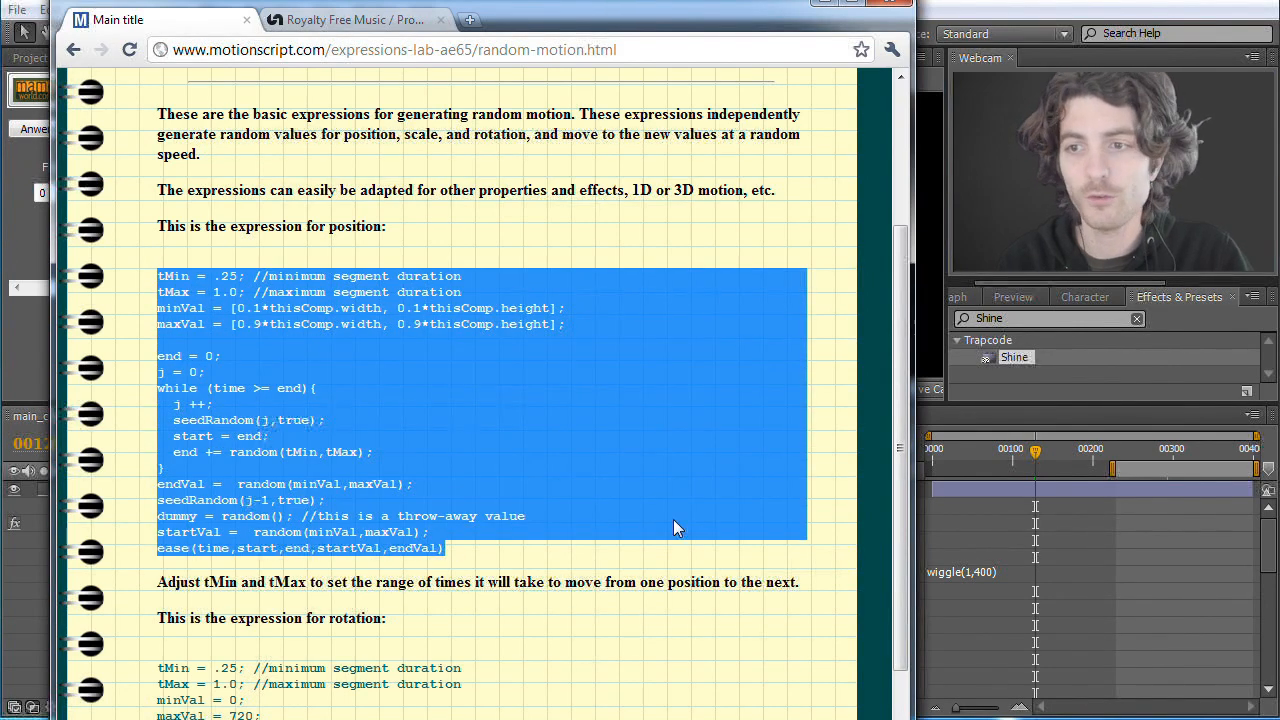
left_click(815, 487)
scroll(903, 430, "down", 3)
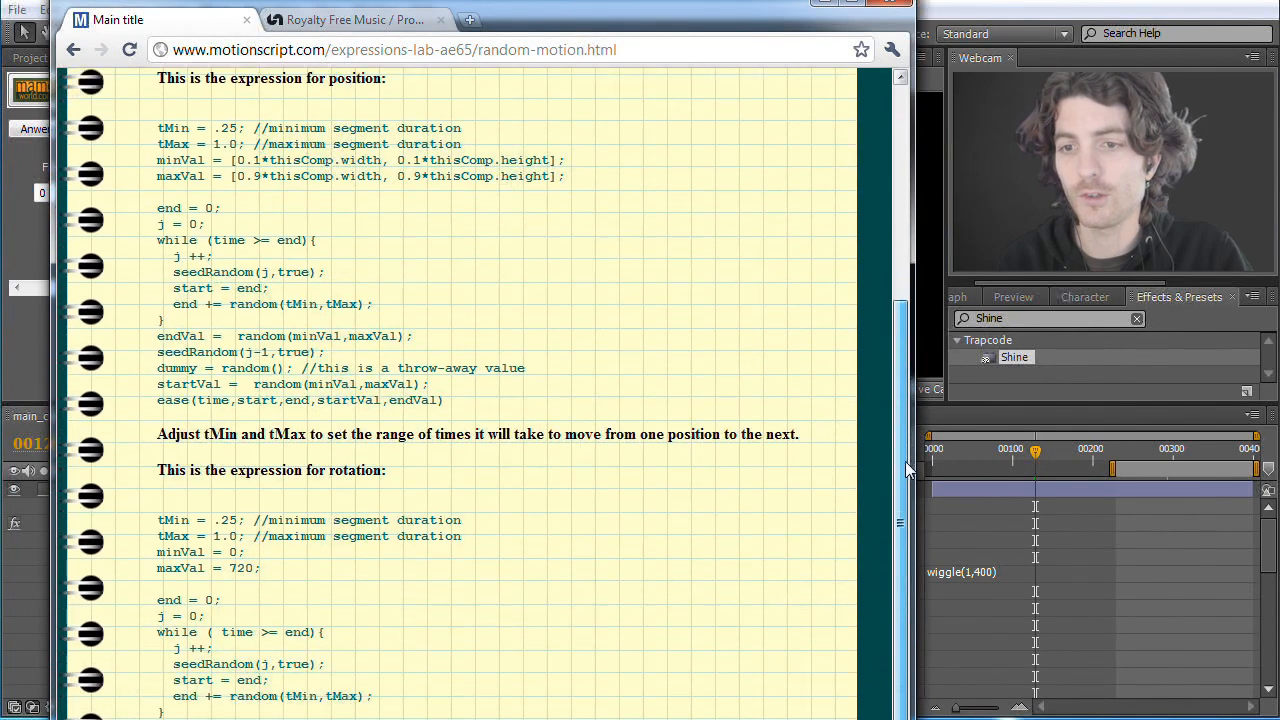
scroll(907, 470, "down", 2)
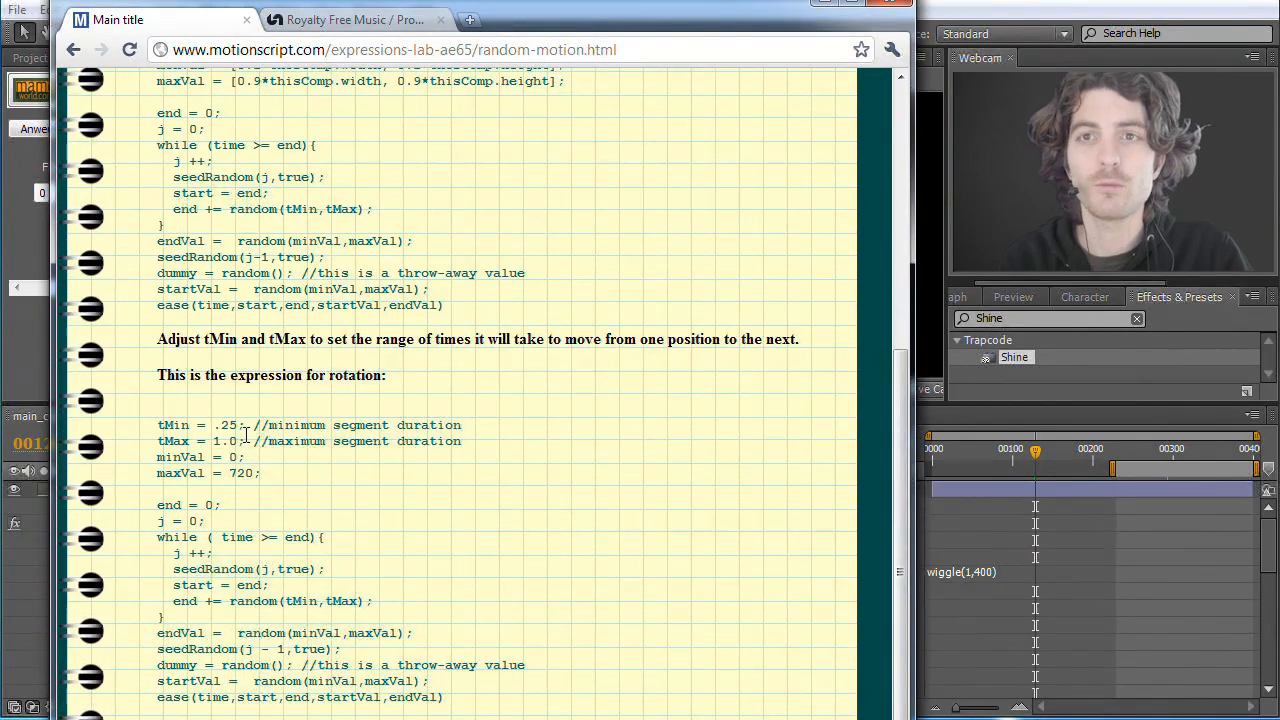
left_click_drag(906, 431, 904, 518)
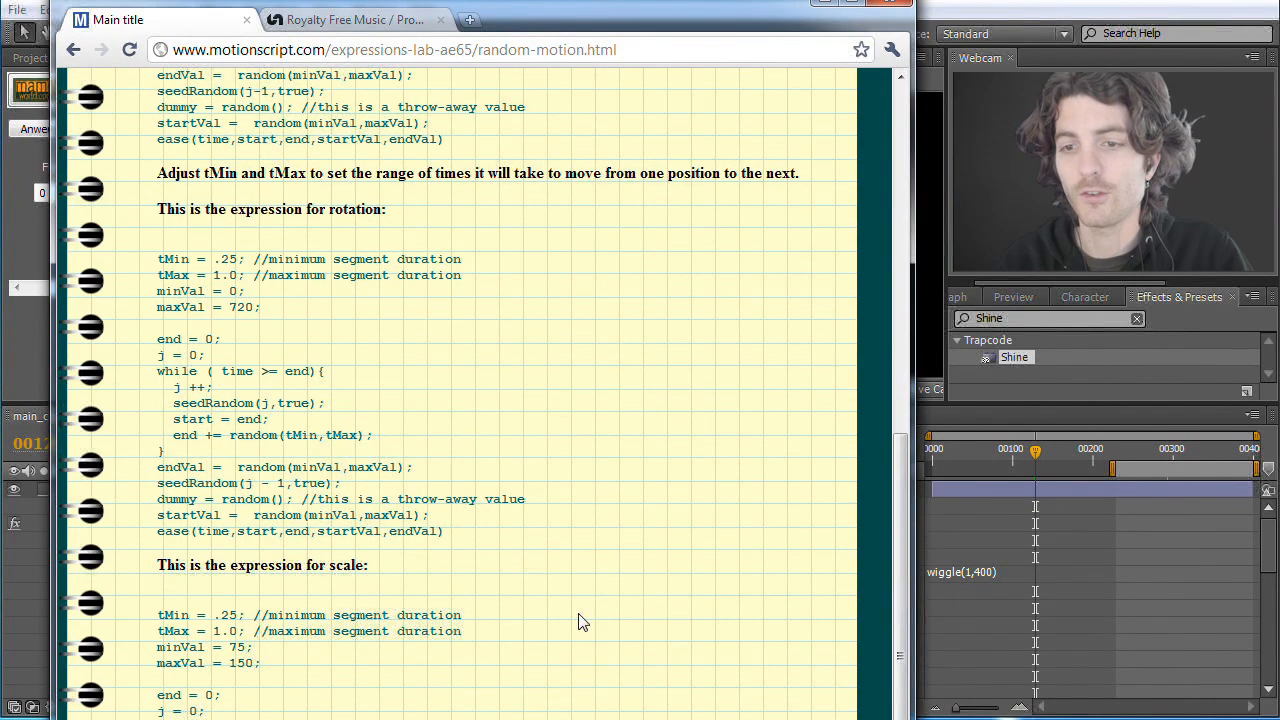
left_click_drag(904, 557, 882, 385)
left_click_drag(157, 241, 480, 514)
left_click(161, 245)
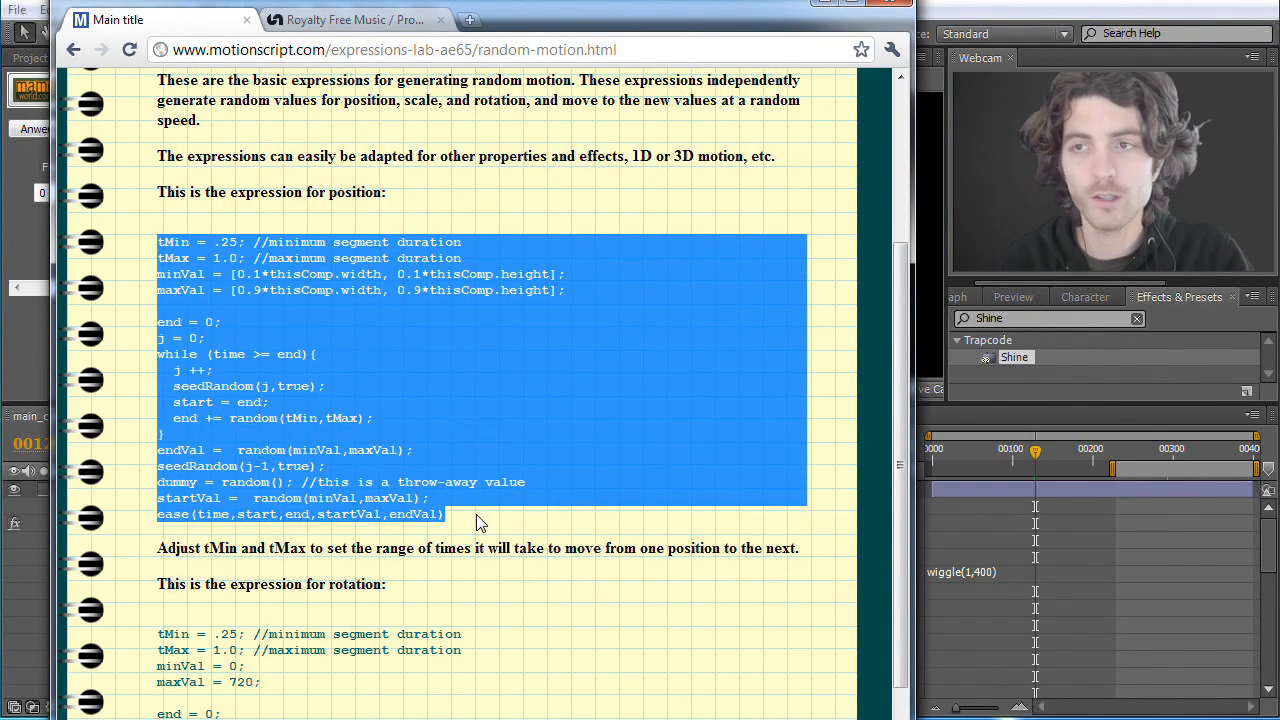
Step: Switch back to After Effects and collapse the Shine and mamo world.com layers in the timeline
left_click(972, 4)
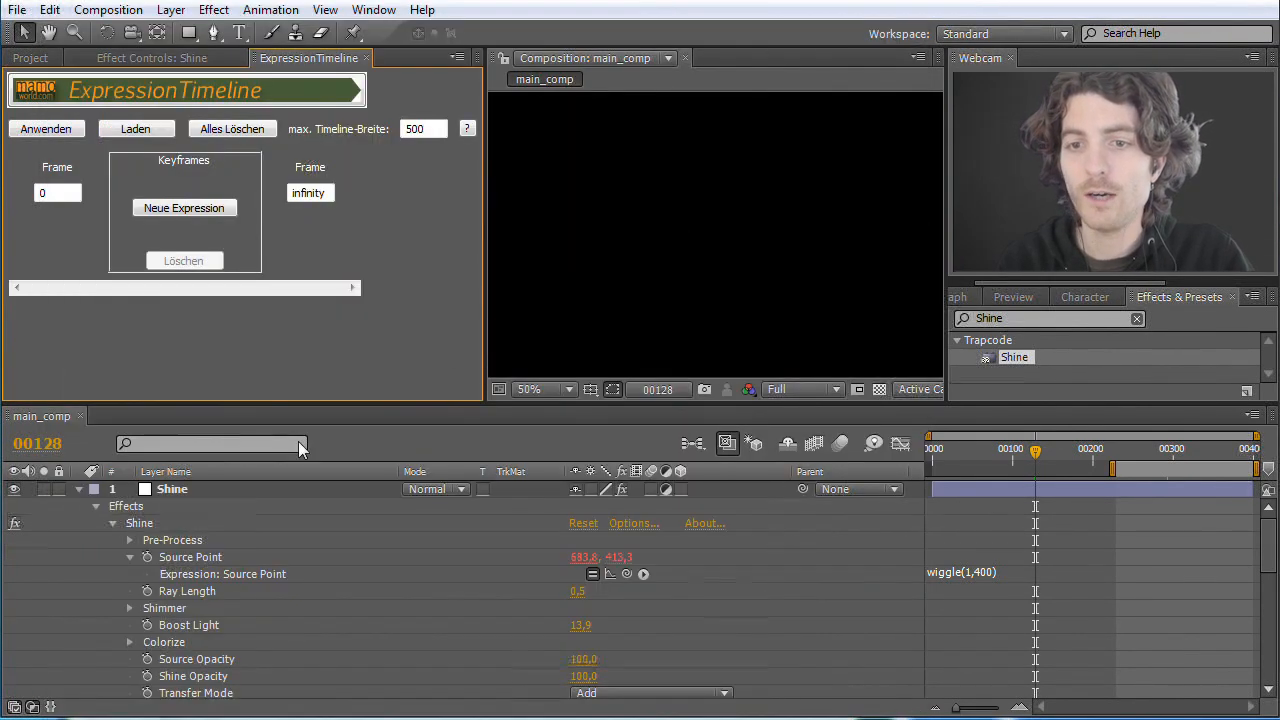
left_click(79, 490)
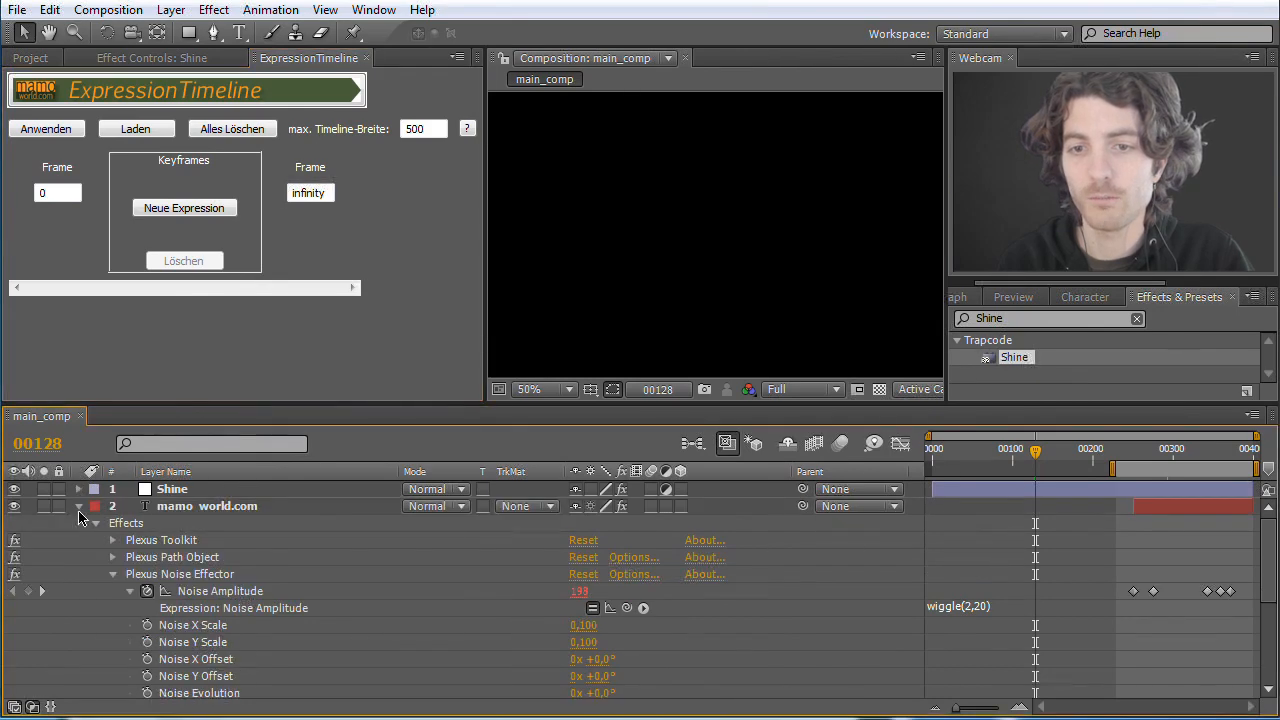
left_click(79, 507)
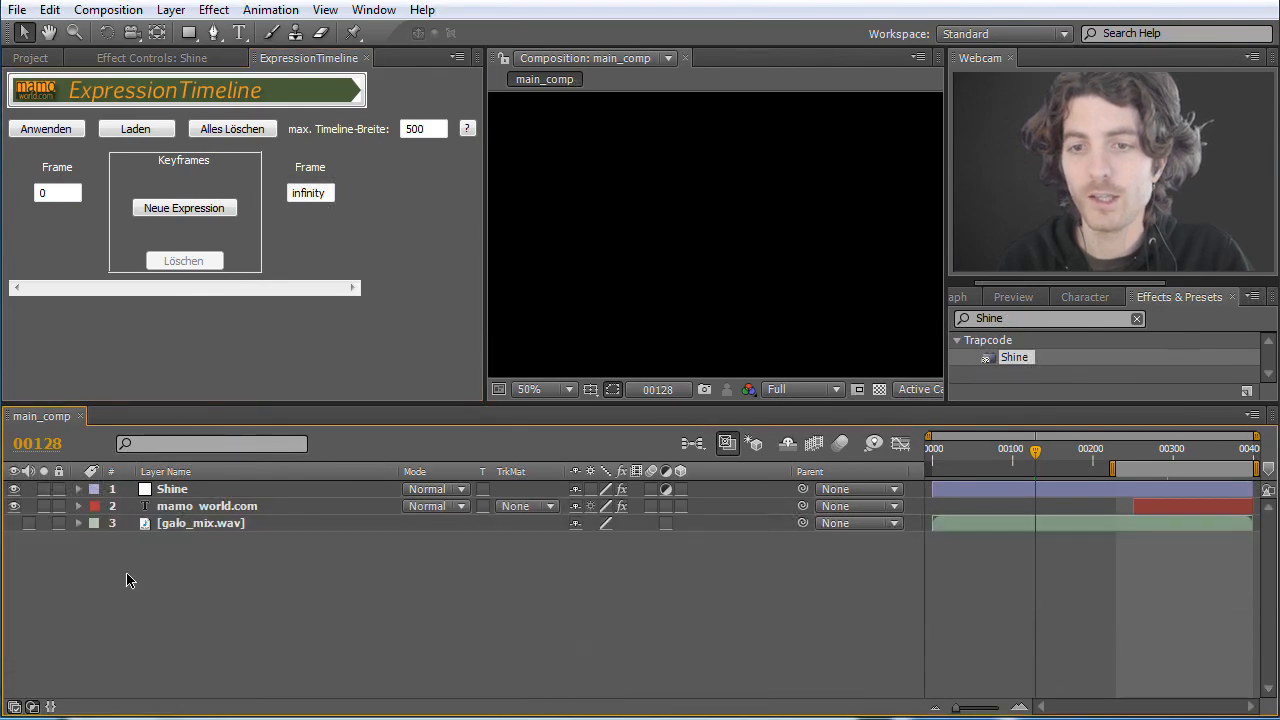
Step: Start a new solid layer with a width and height of 20 px
left_click(172, 11)
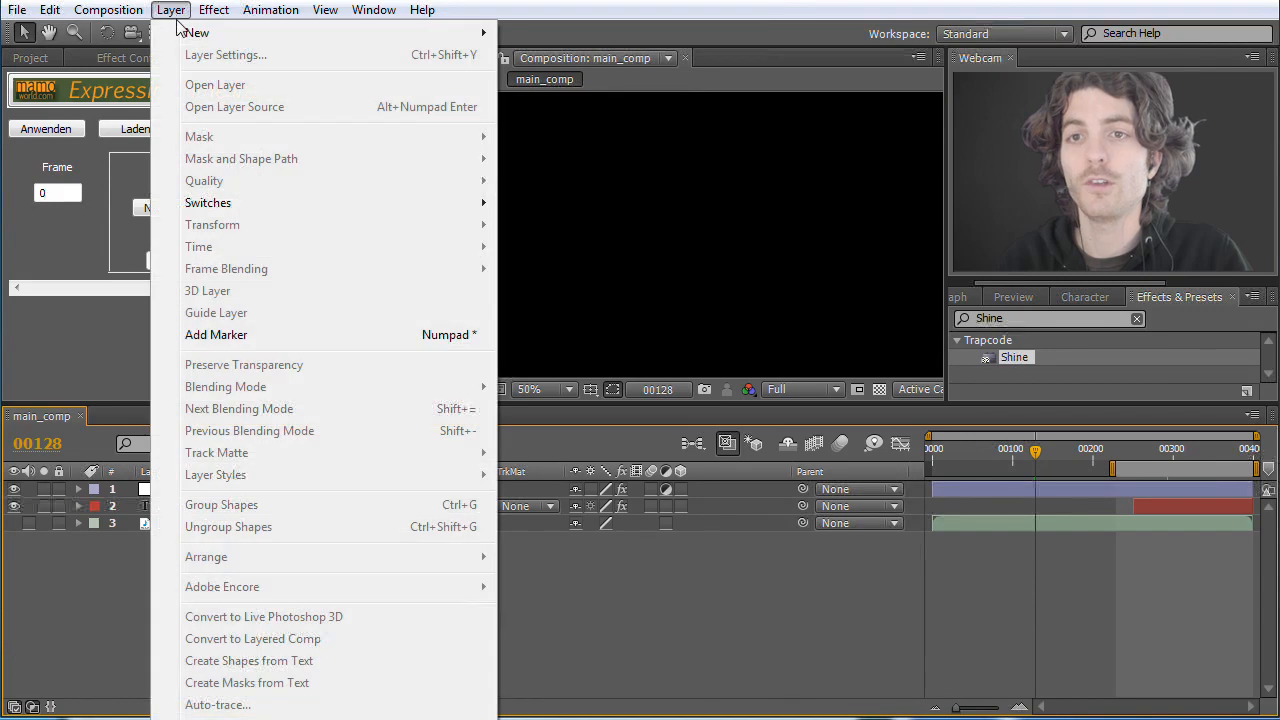
mouse_move(190, 32)
left_click(577, 53)
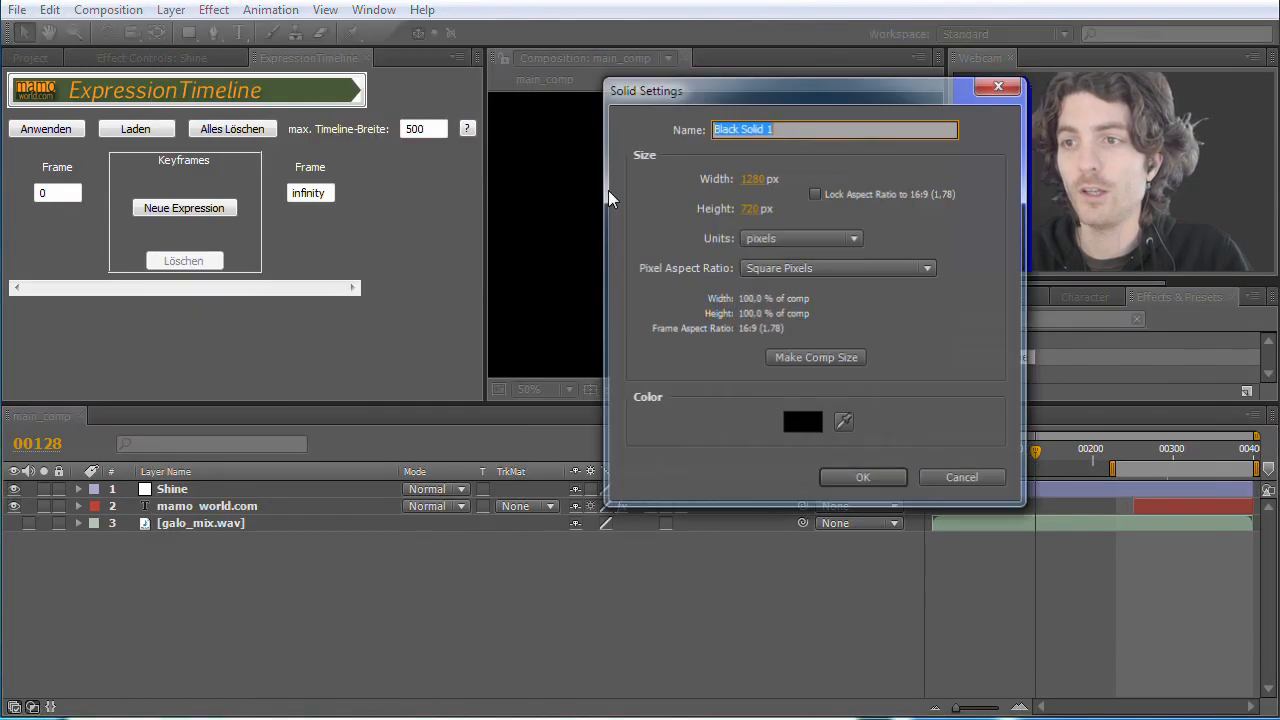
left_click(757, 178)
type("2")
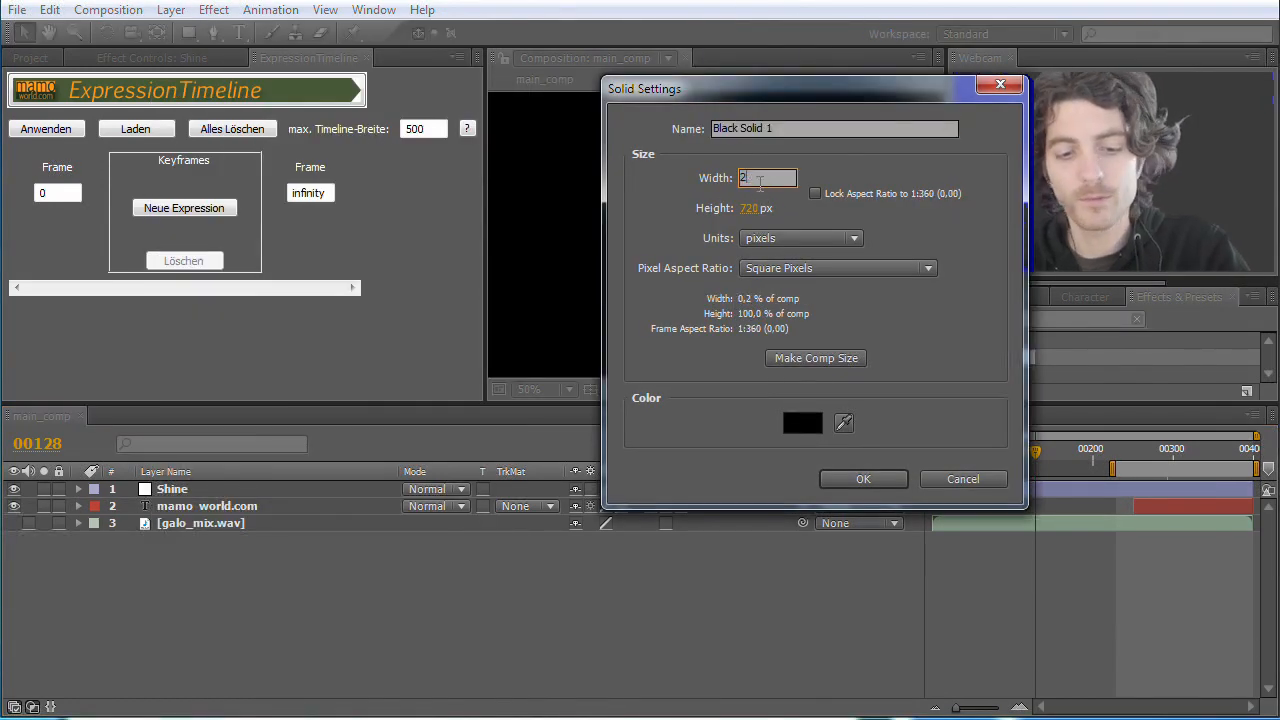
type("0")
left_click(749, 208)
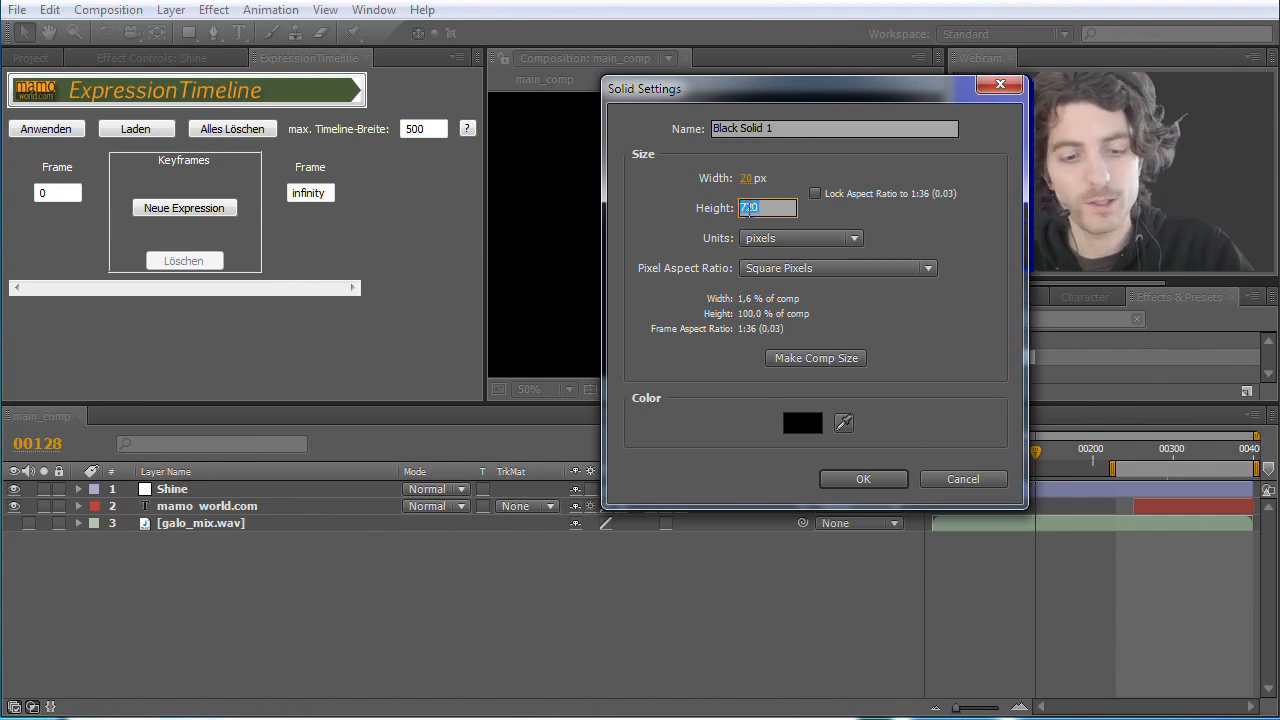
type("20")
Step: Colour the new solid white, name it dummy and create it
left_click(802, 423)
left_click_drag(614, 255, 404, 108)
left_click(840, 111)
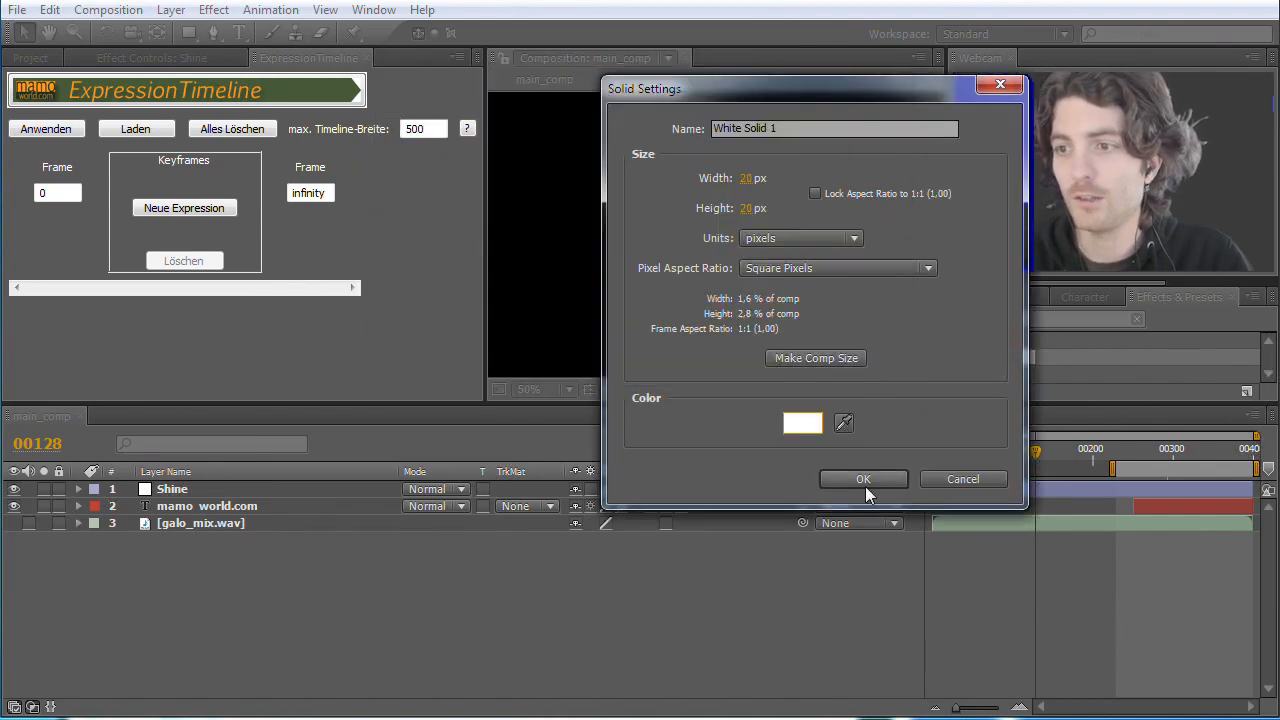
left_click(776, 128)
type("dummy")
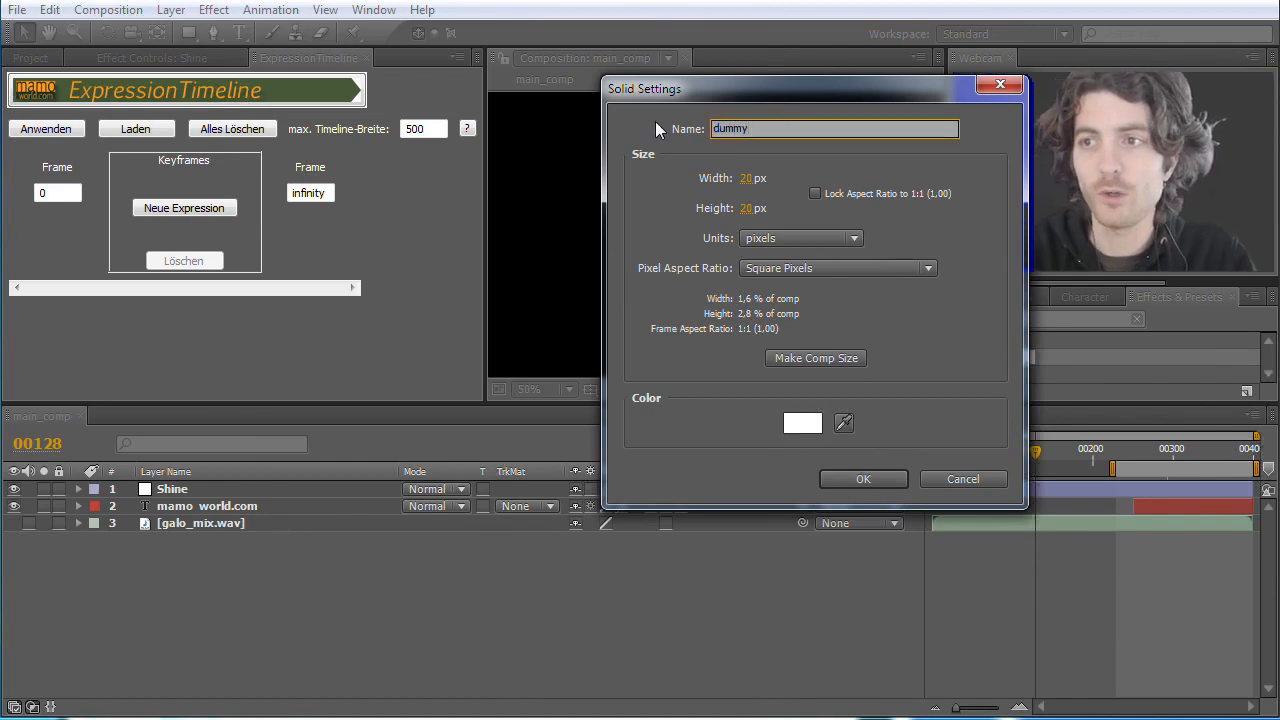
key("Return")
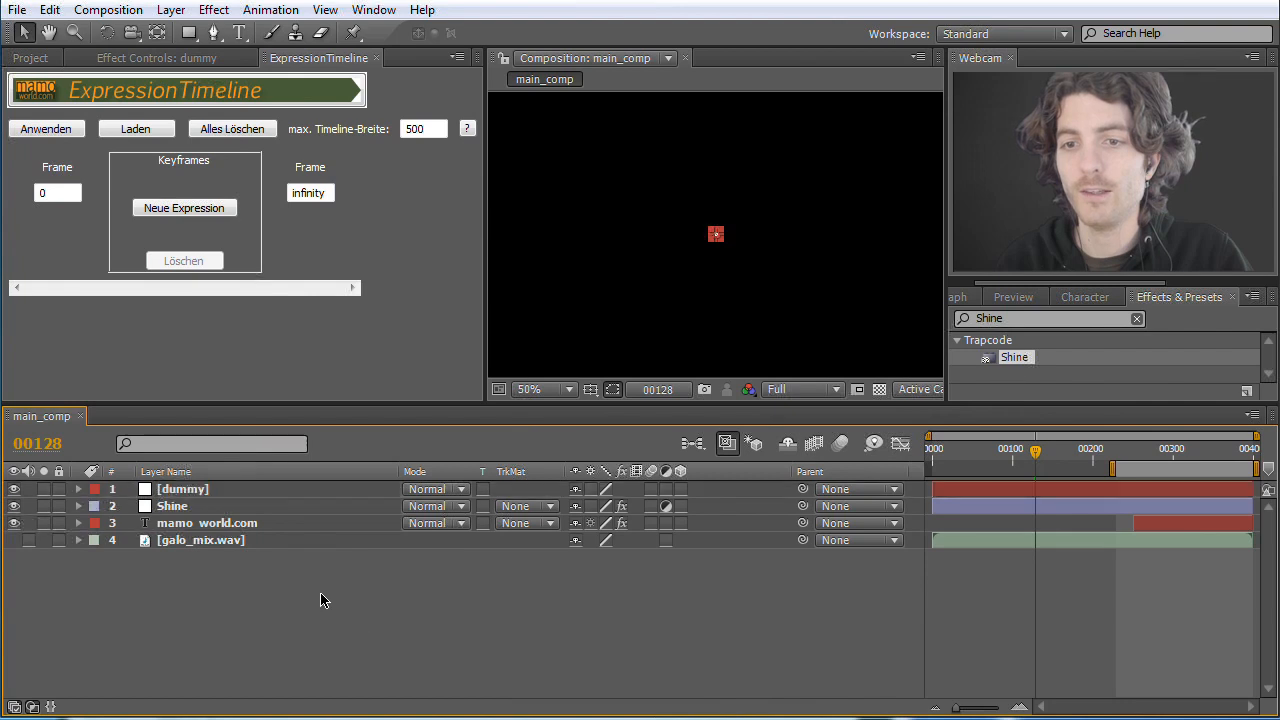
Step: Reveal and select the Position property of the dummy layer
key("p")
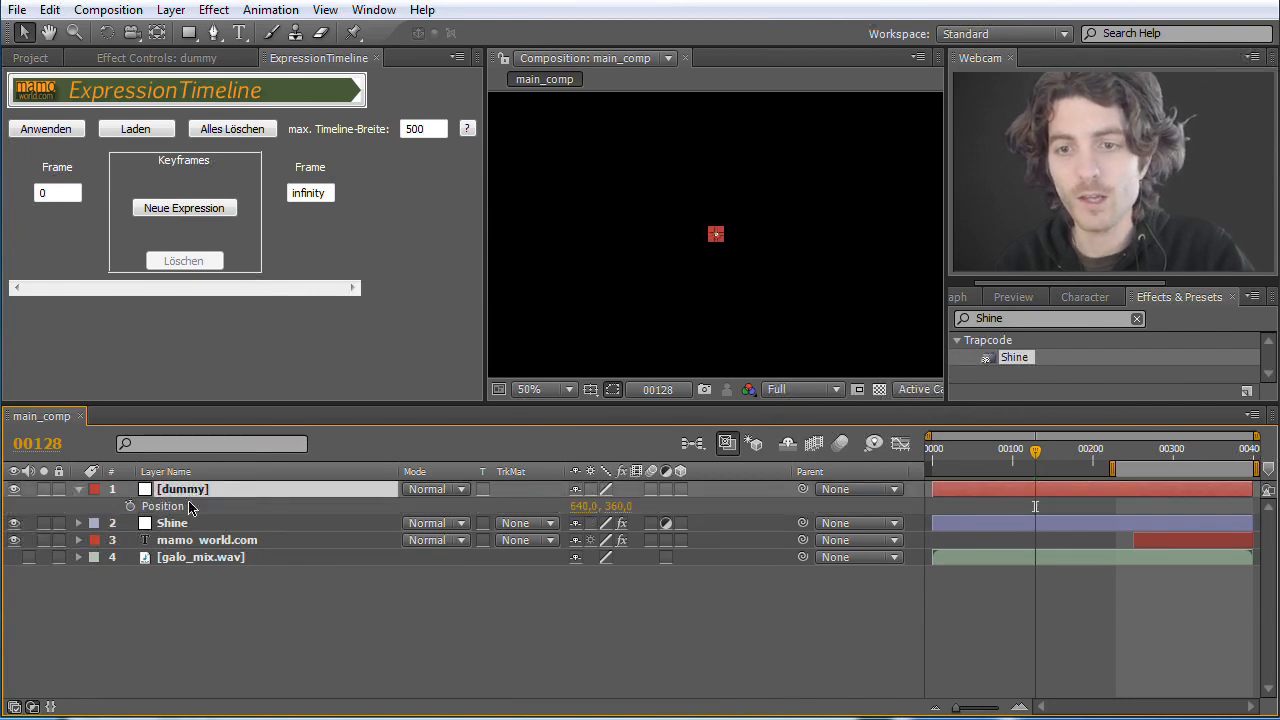
left_click(158, 508)
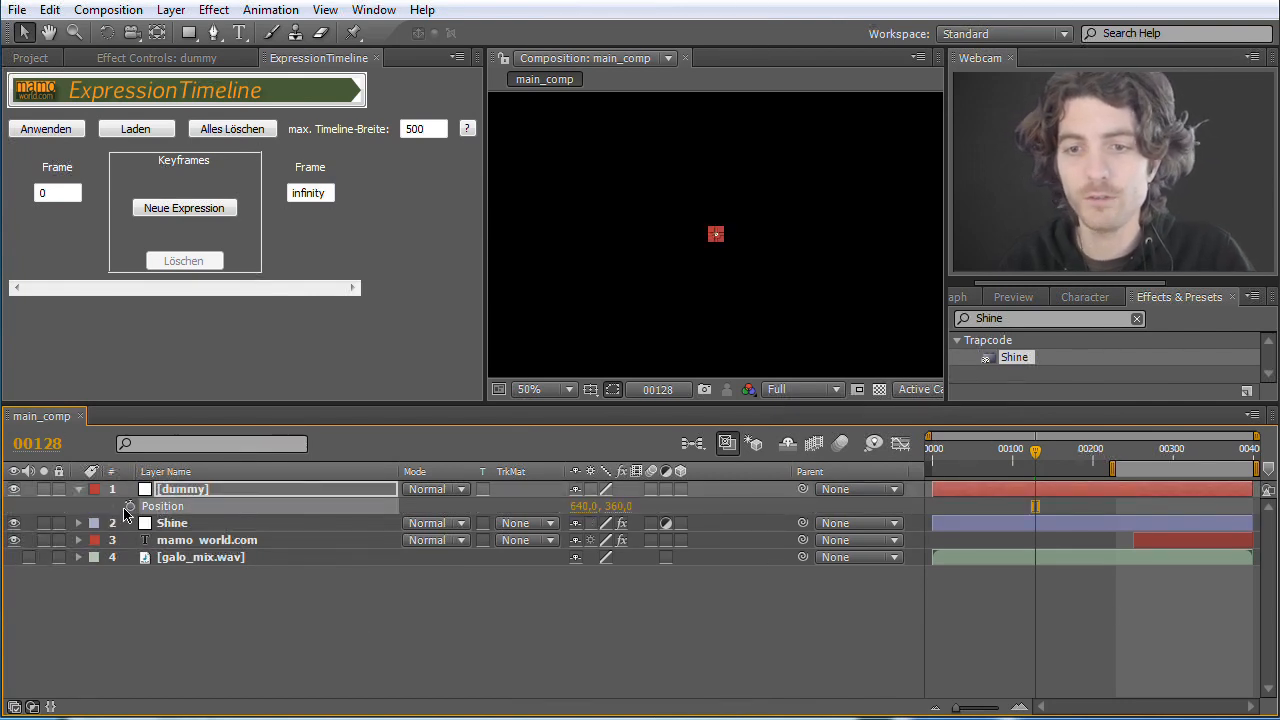
left_click(131, 507, "alt")
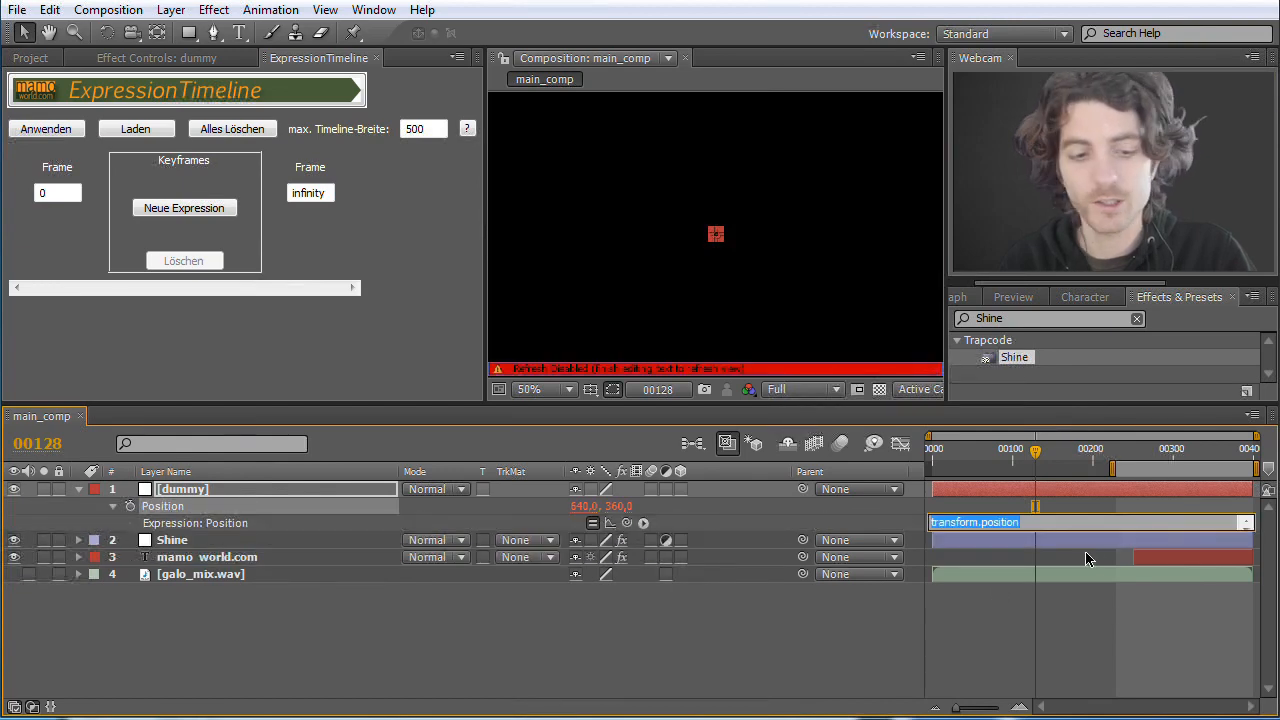
left_click_drag(1026, 530, 1026, 569)
key("BackSpace")
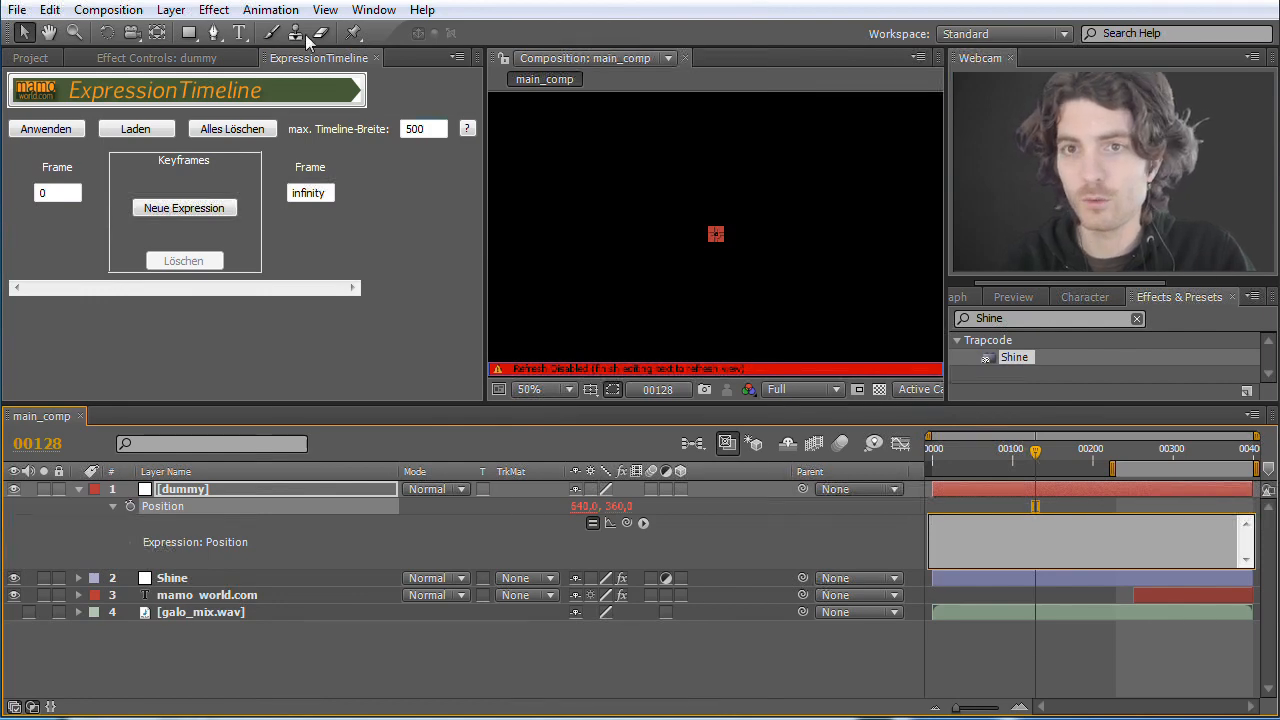
left_click(49, 9)
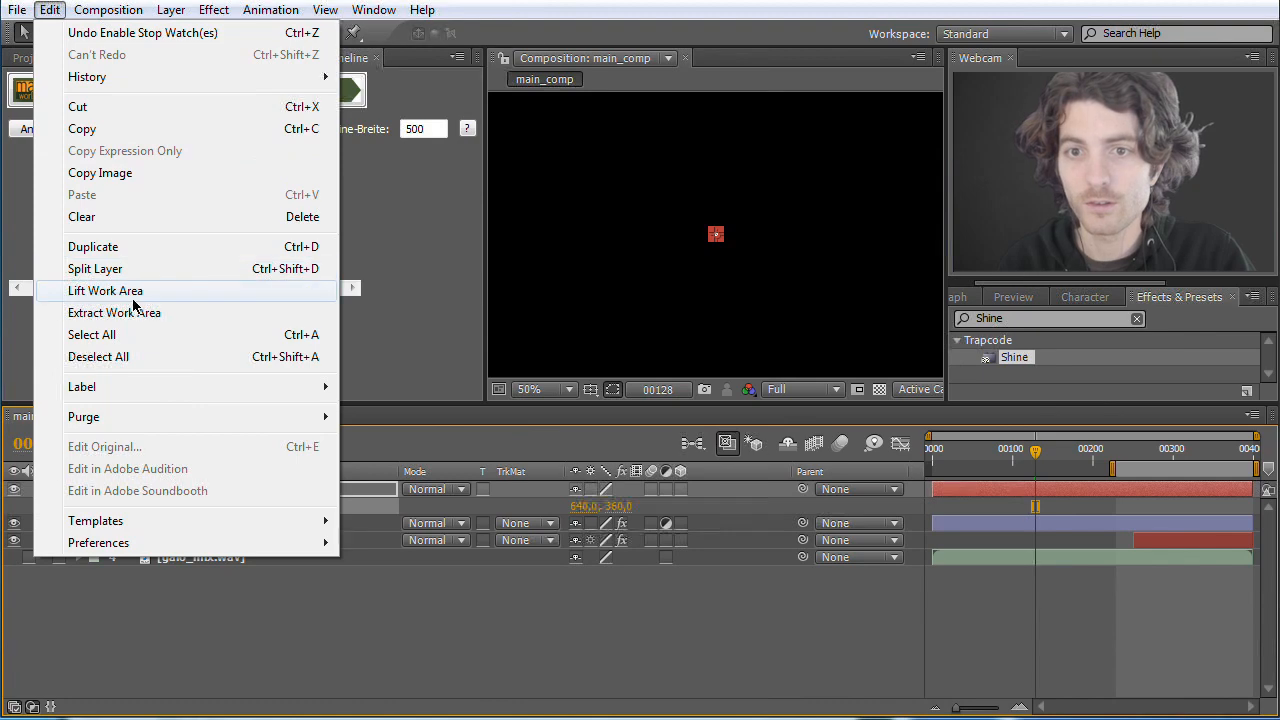
mouse_move(373, 10)
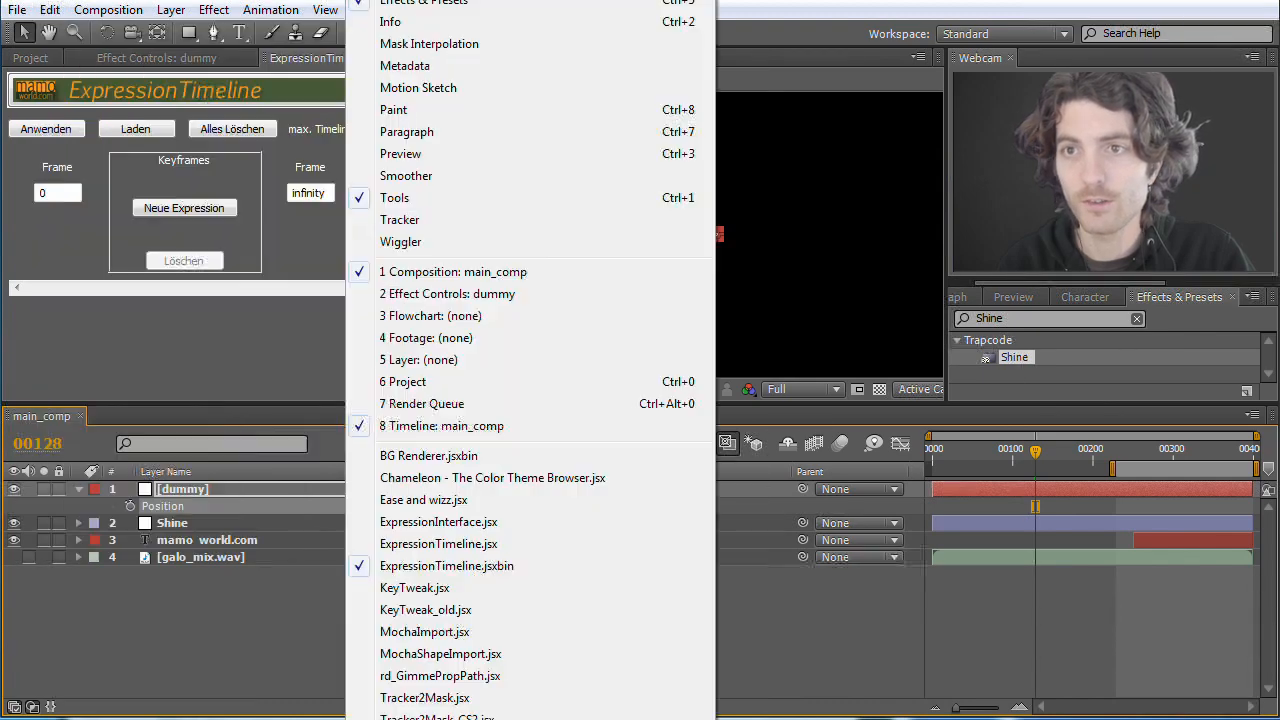
key("Escape")
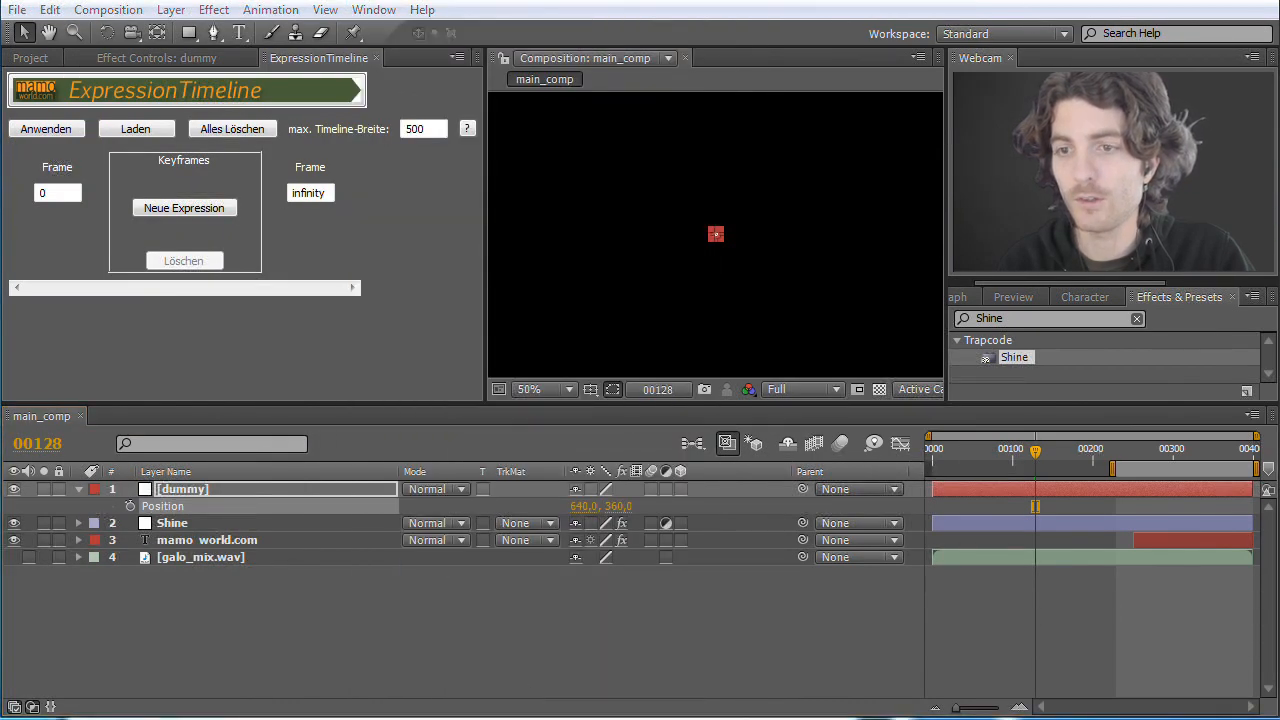
Step: Switch to the browser and copy the complete position expression, from the tMin line through the ease line
key("alt+Tab")
left_click(202, 258)
left_click_drag(157, 243, 372, 420)
left_click(488, 476)
left_click_drag(462, 511, 160, 72)
left_click(140, 258)
left_click_drag(160, 245, 454, 516)
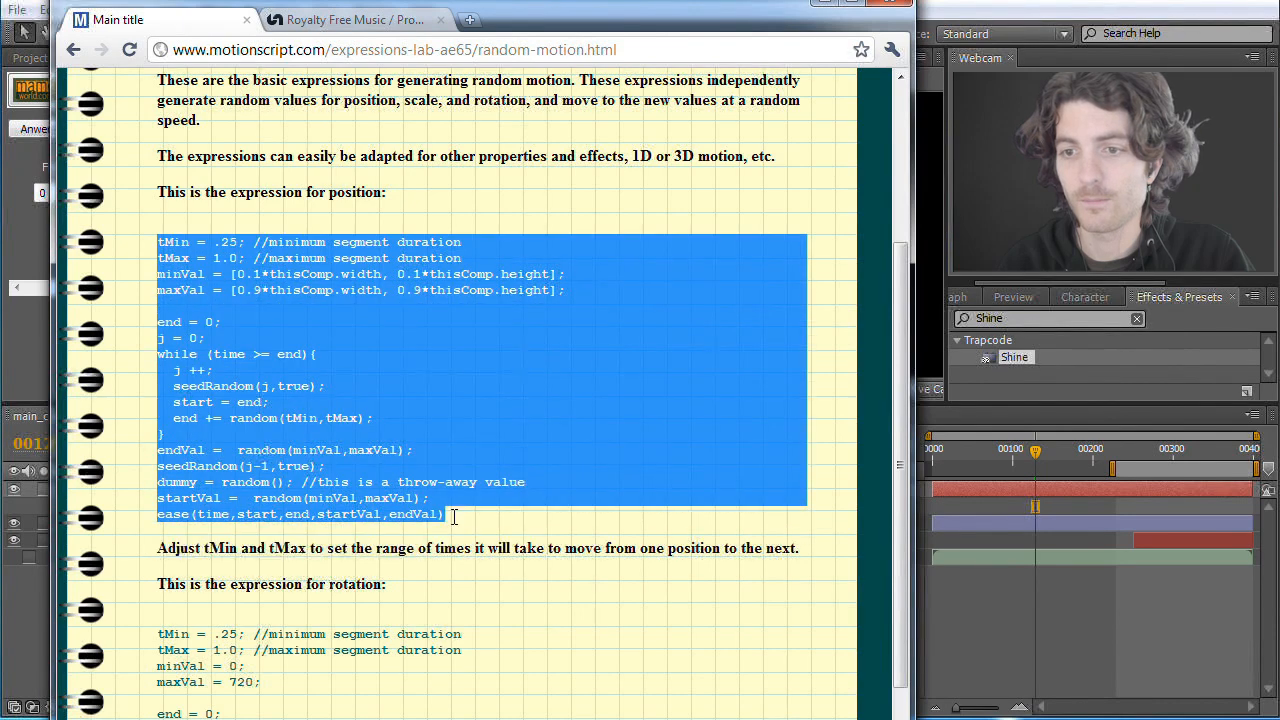
right_click(388, 497)
left_click(430, 512)
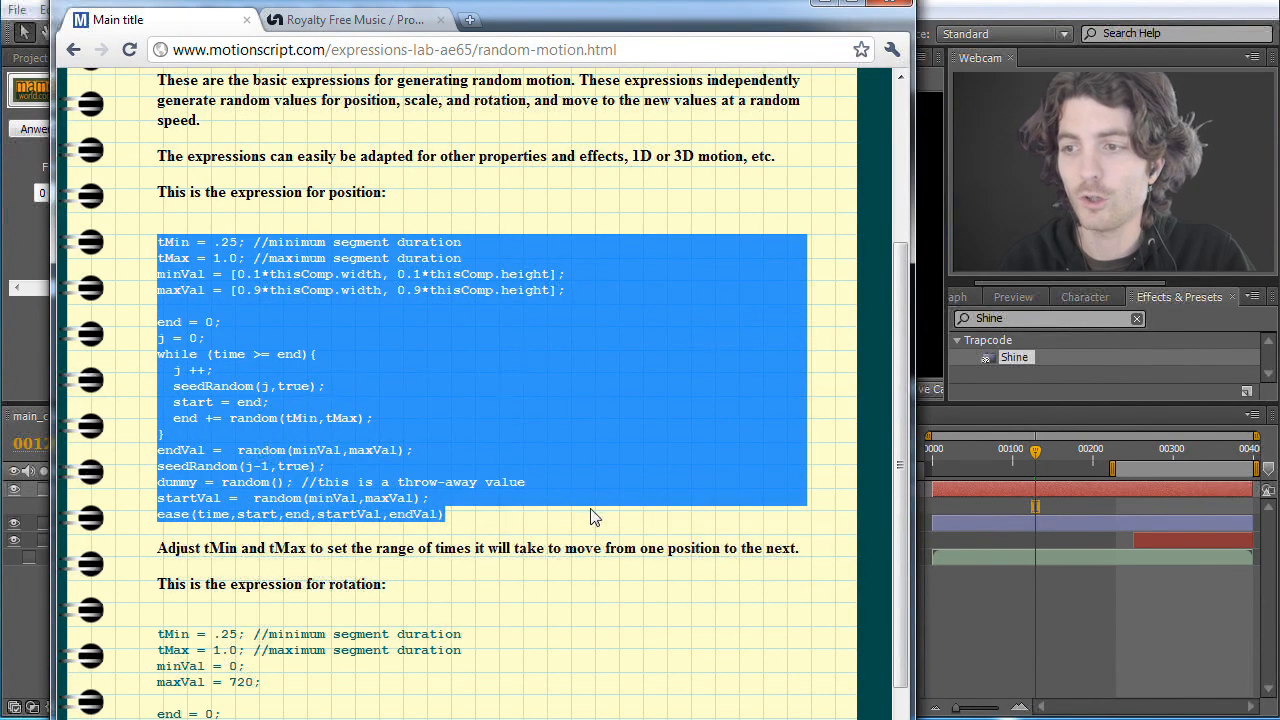
Step: Return to After Effects and replace the default position expression of the dummy layer with the copied random-motion expression
left_click(978, 617)
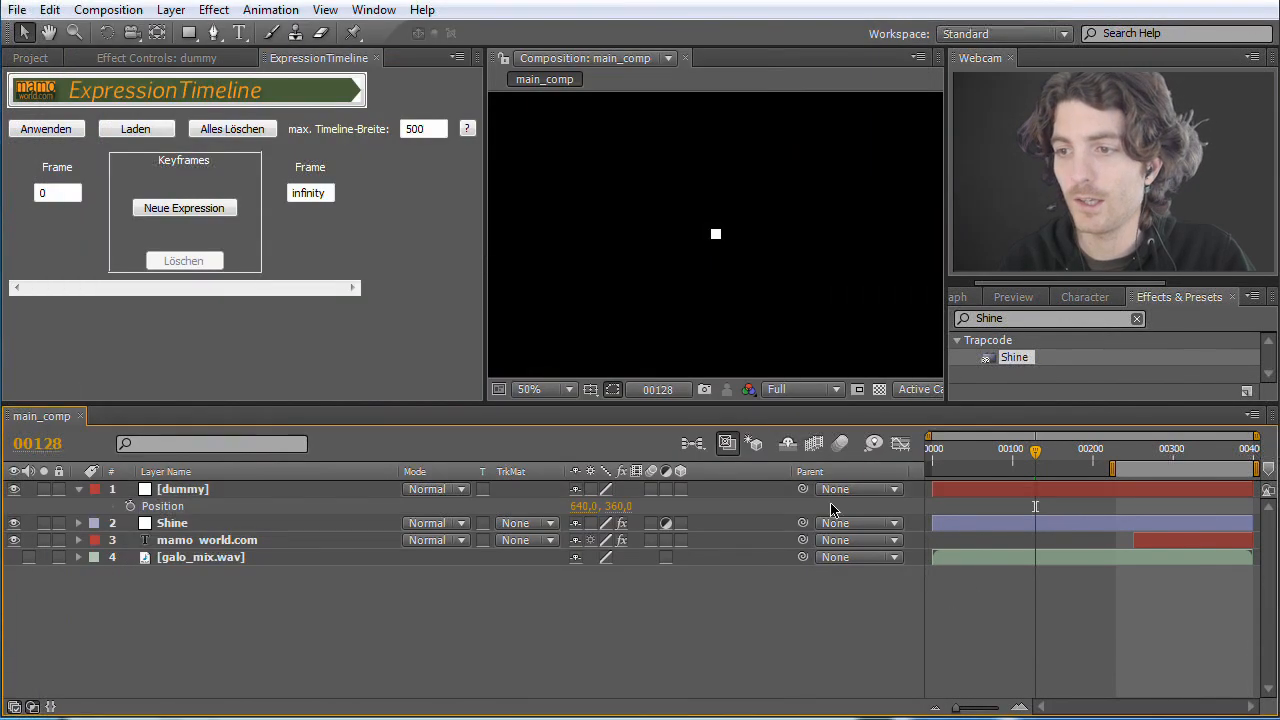
left_click(131, 509, "alt")
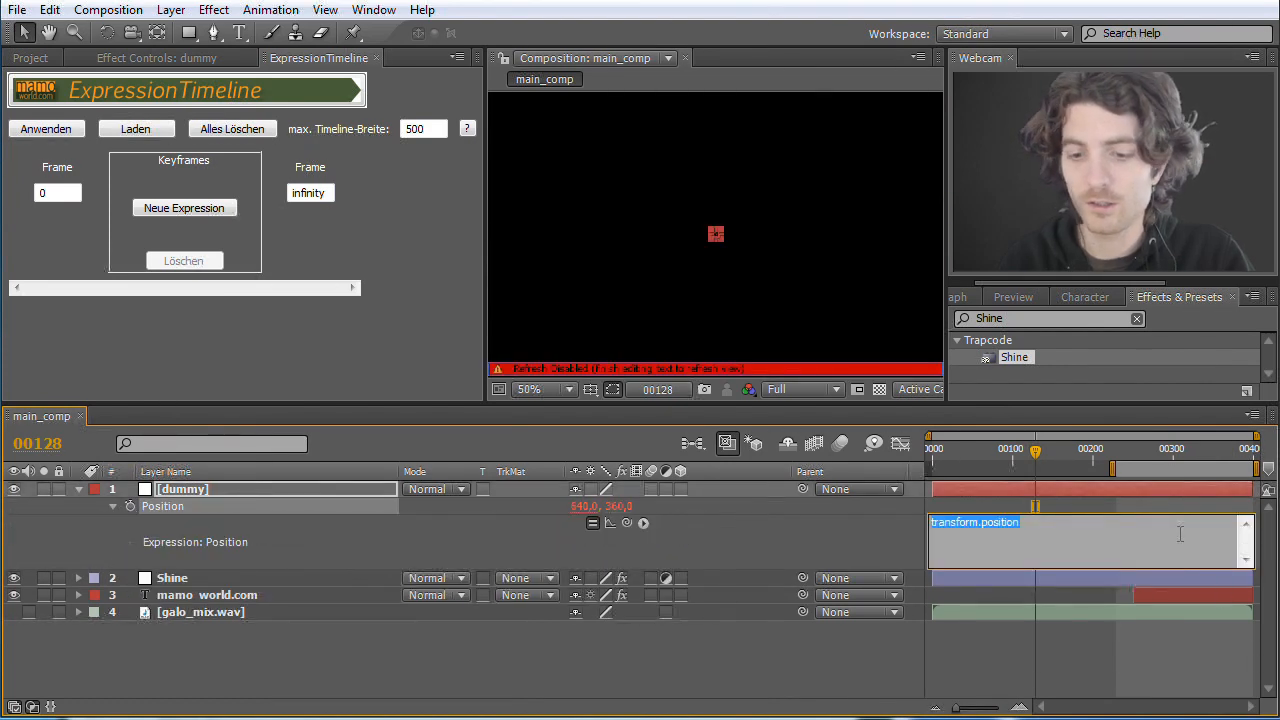
key("BackSpace")
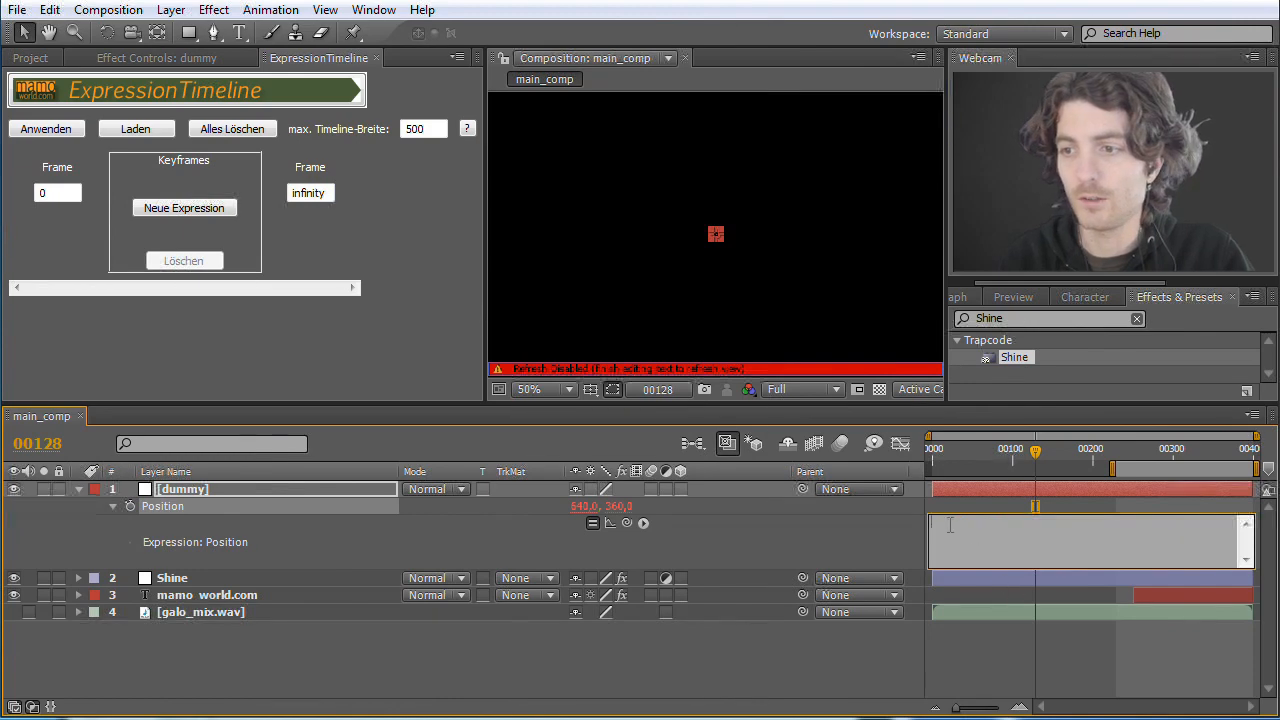
right_click(950, 524)
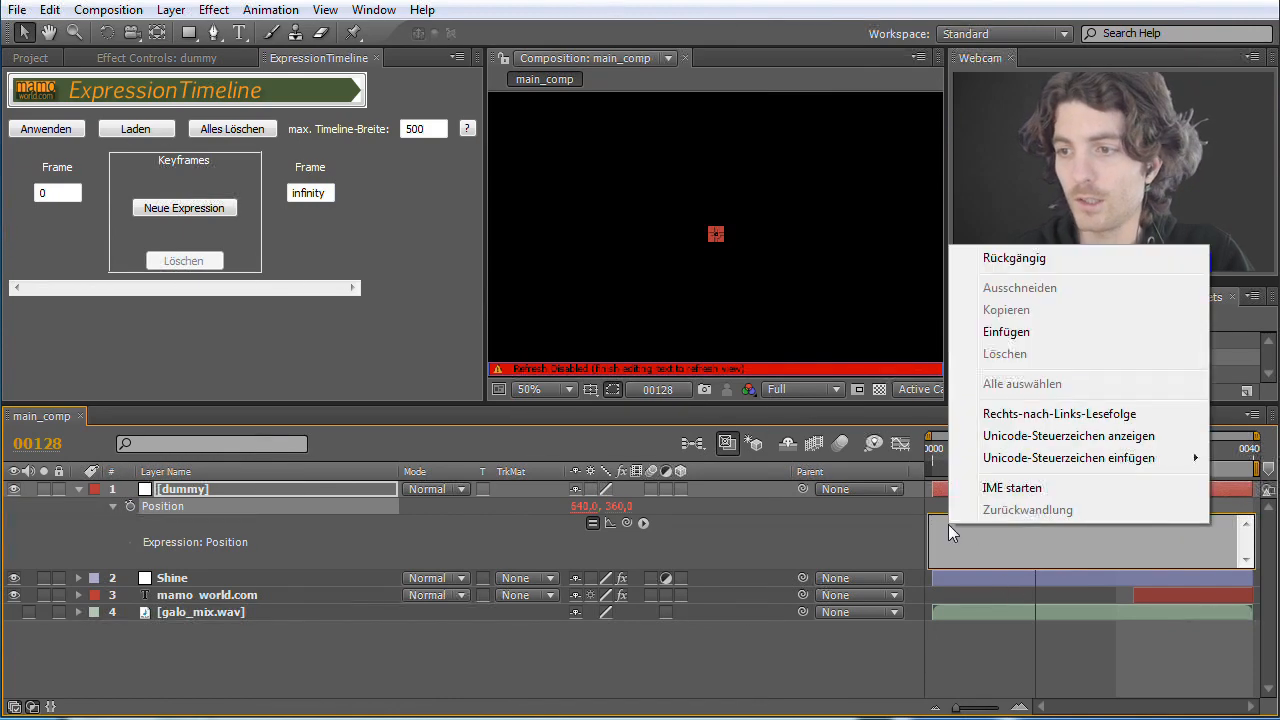
left_click(1025, 336)
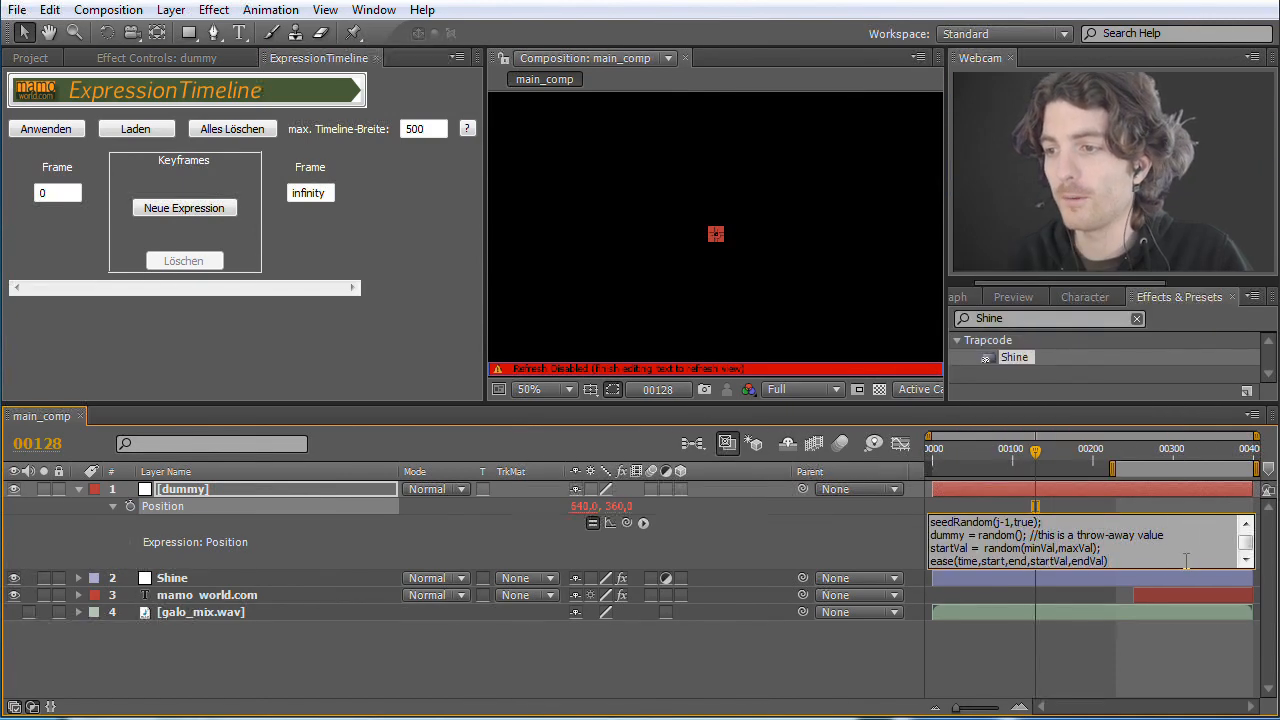
left_click(808, 552)
Step: Set the composition view to Fit up to 100% and scrub through the first 100 frames to check the dummy's random motion
mouse_move(1036, 452)
left_mouse_down()
mouse_move(956, 460)
mouse_move(1040, 460)
mouse_move(1012, 460)
left_mouse_up()
left_click(565, 390)
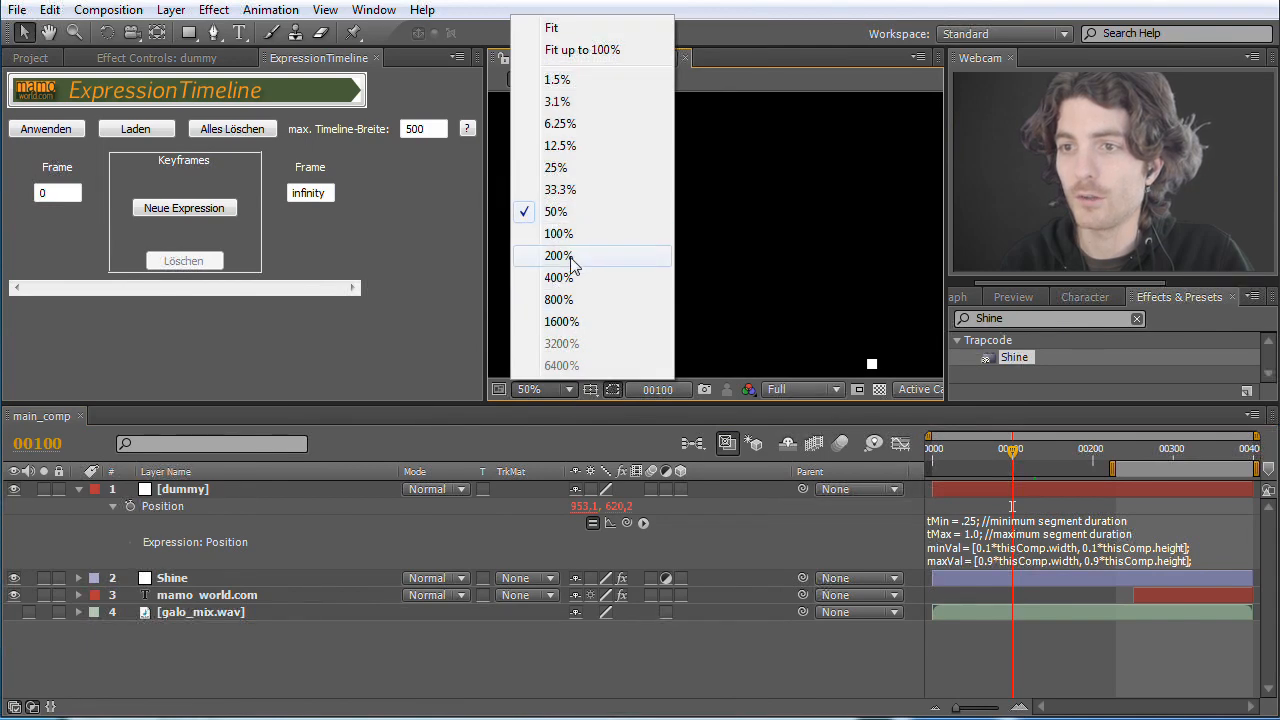
left_click(582, 49)
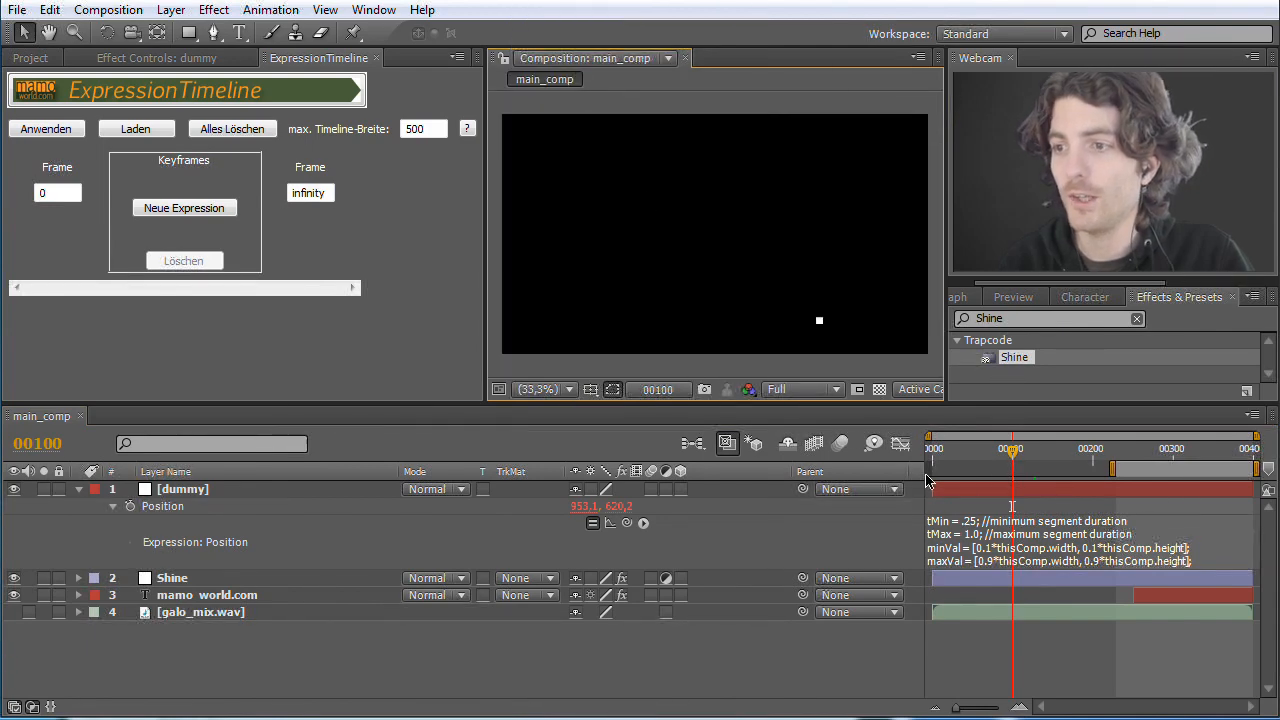
left_click_drag(1049, 452, 985, 456)
Step: Duplicate the dummy layer repeatedly until there are nine dummy layers in main_comp
left_click(190, 493)
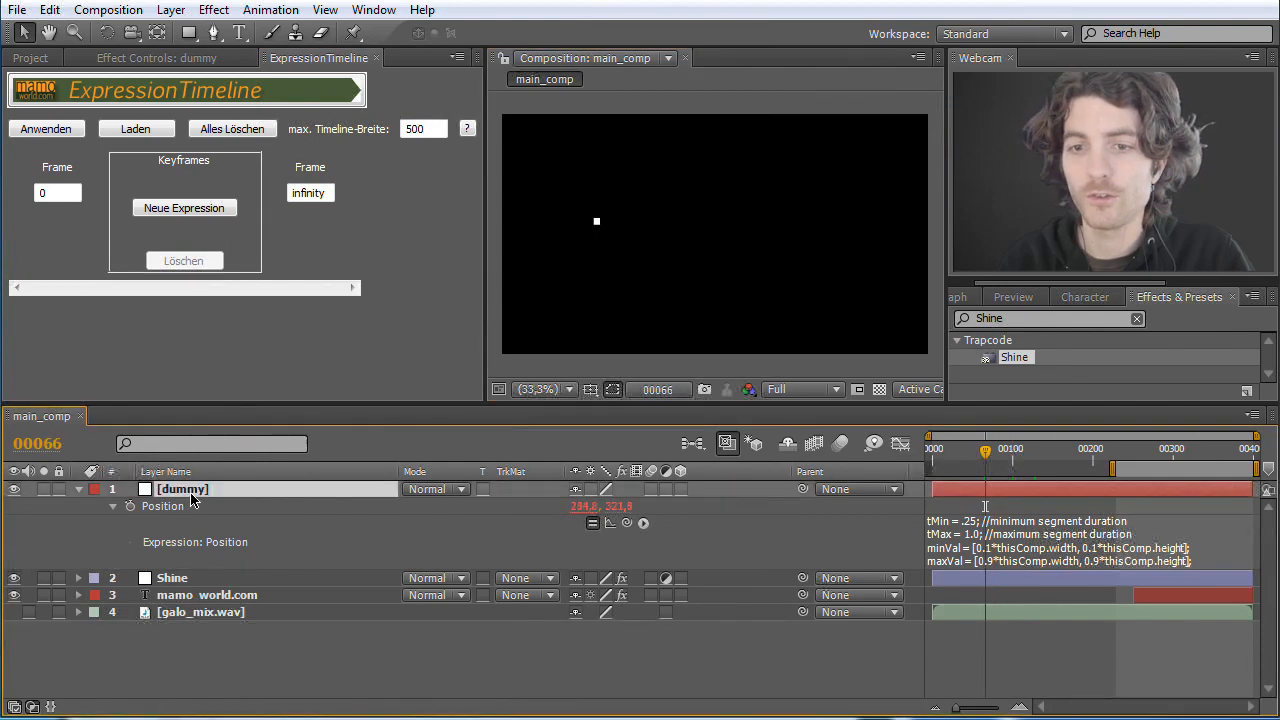
key("ctrl+d")
key("ctrl+d")
key("ctrl+d")
key("ctrl+d")
key("ctrl+d")
key("ctrl+d")
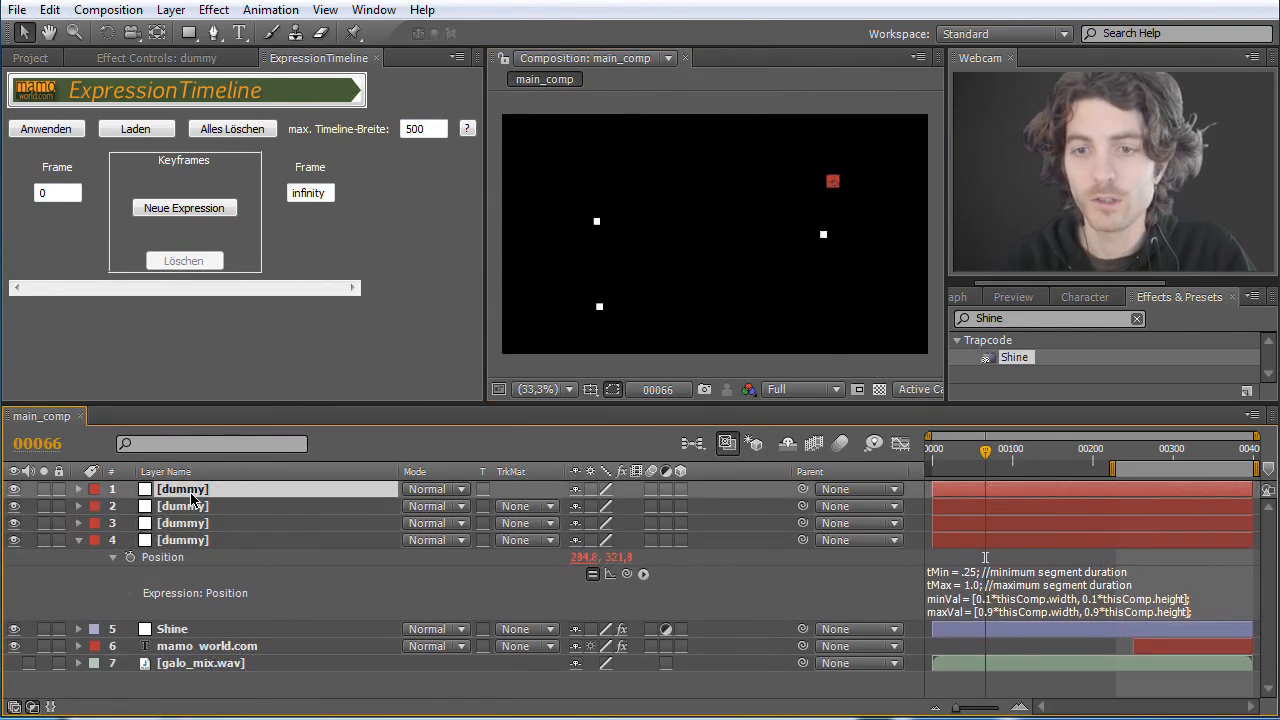
key("ctrl+d")
key("ctrl+d")
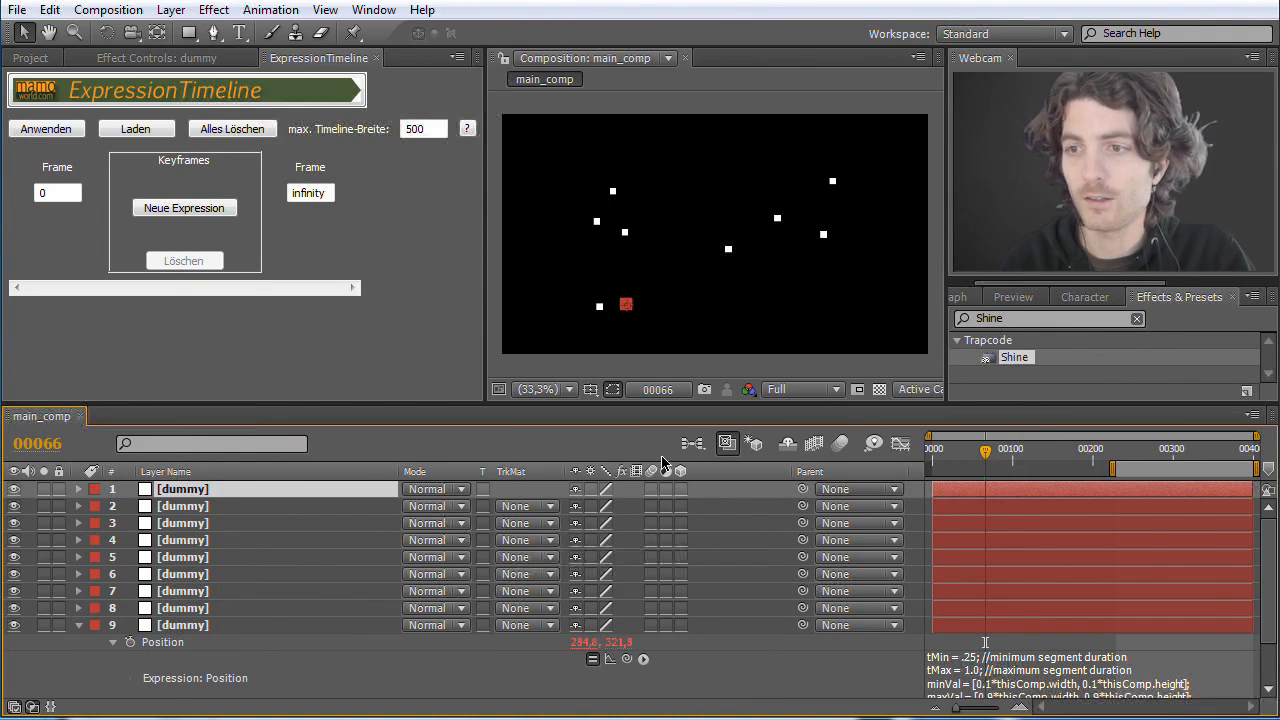
Step: Limit the work area to the range from the start to about frame 170, RAM preview the moving dummies and go to frame 81
left_click_drag(1116, 474, 929, 474)
left_click_drag(1256, 468, 1066, 486)
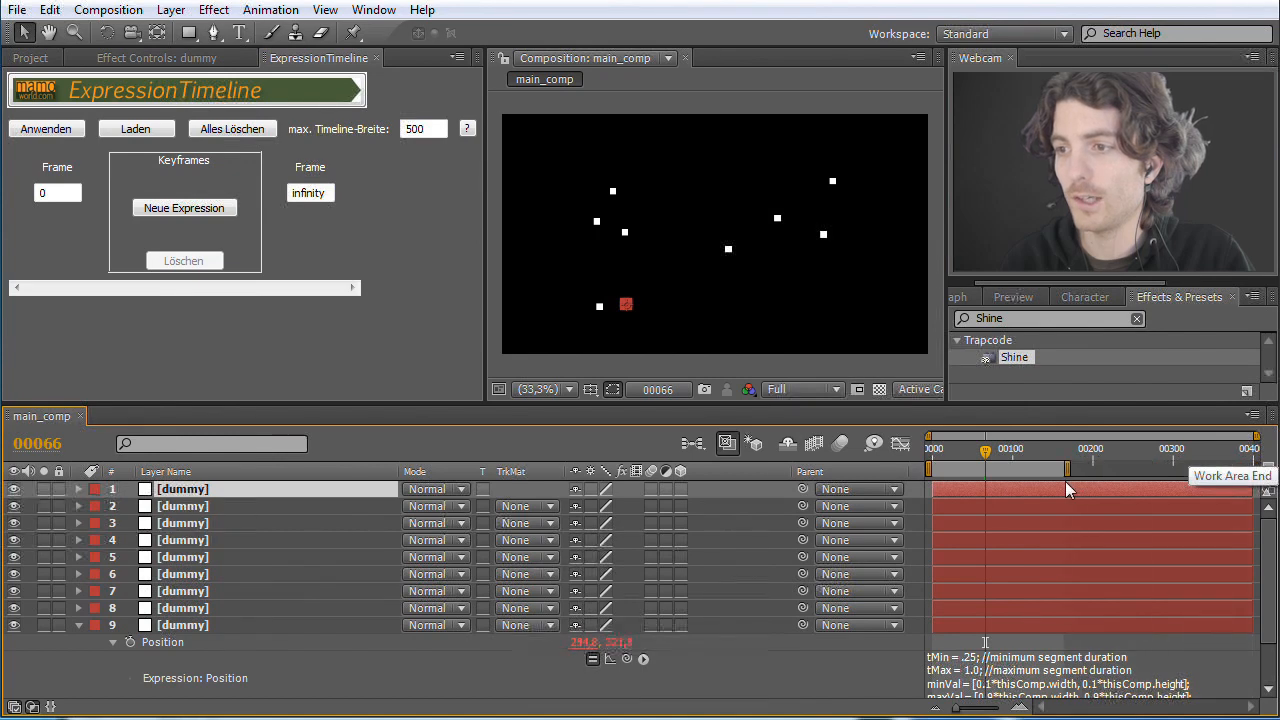
left_click(1008, 300)
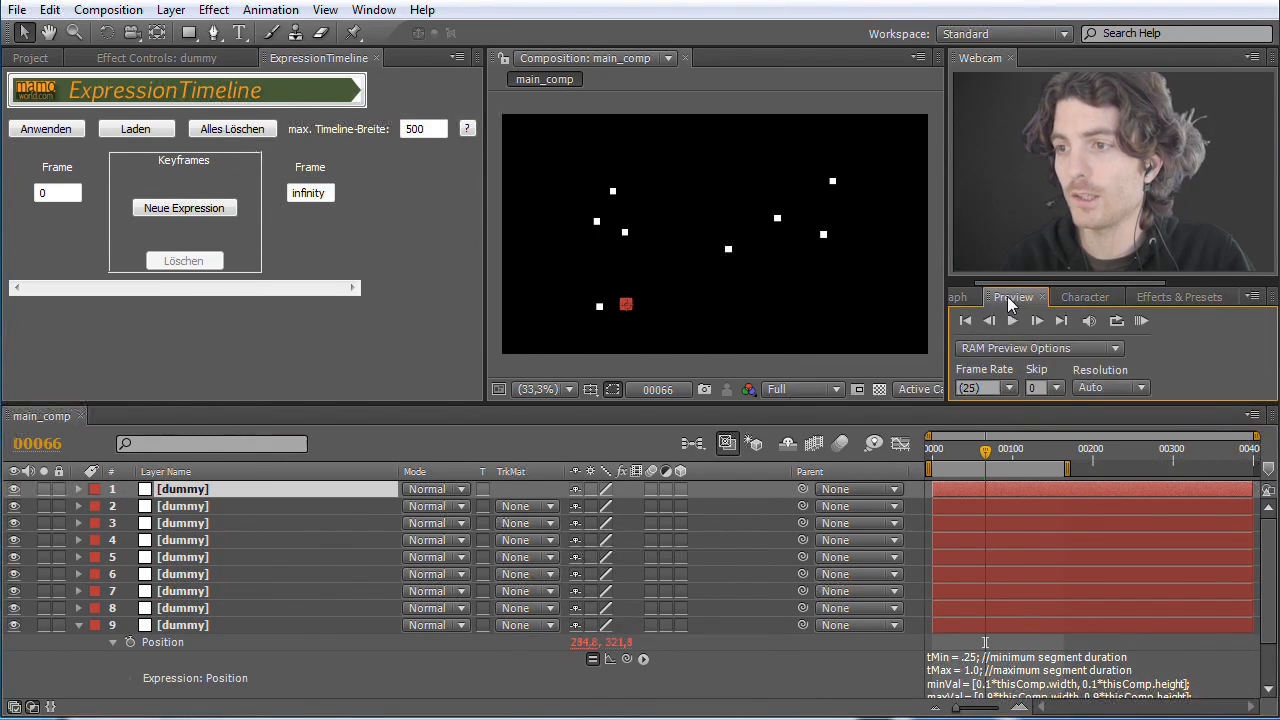
left_click(1141, 320)
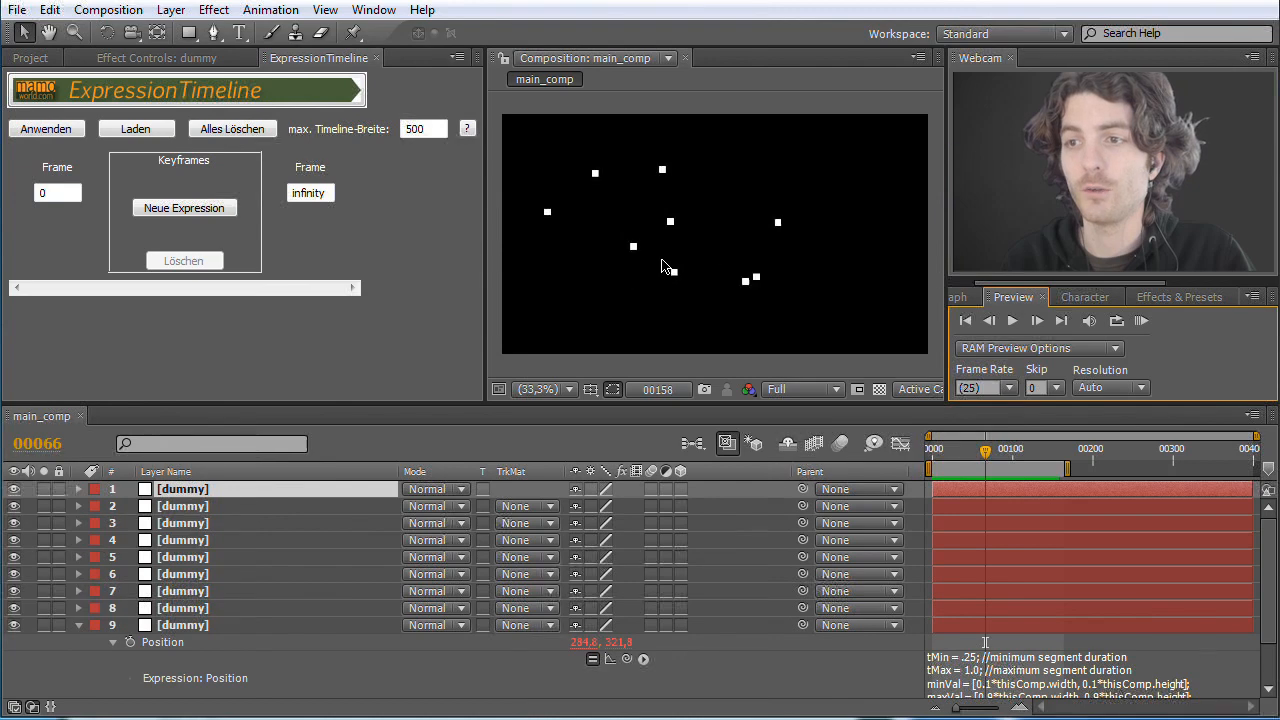
left_click(1142, 321)
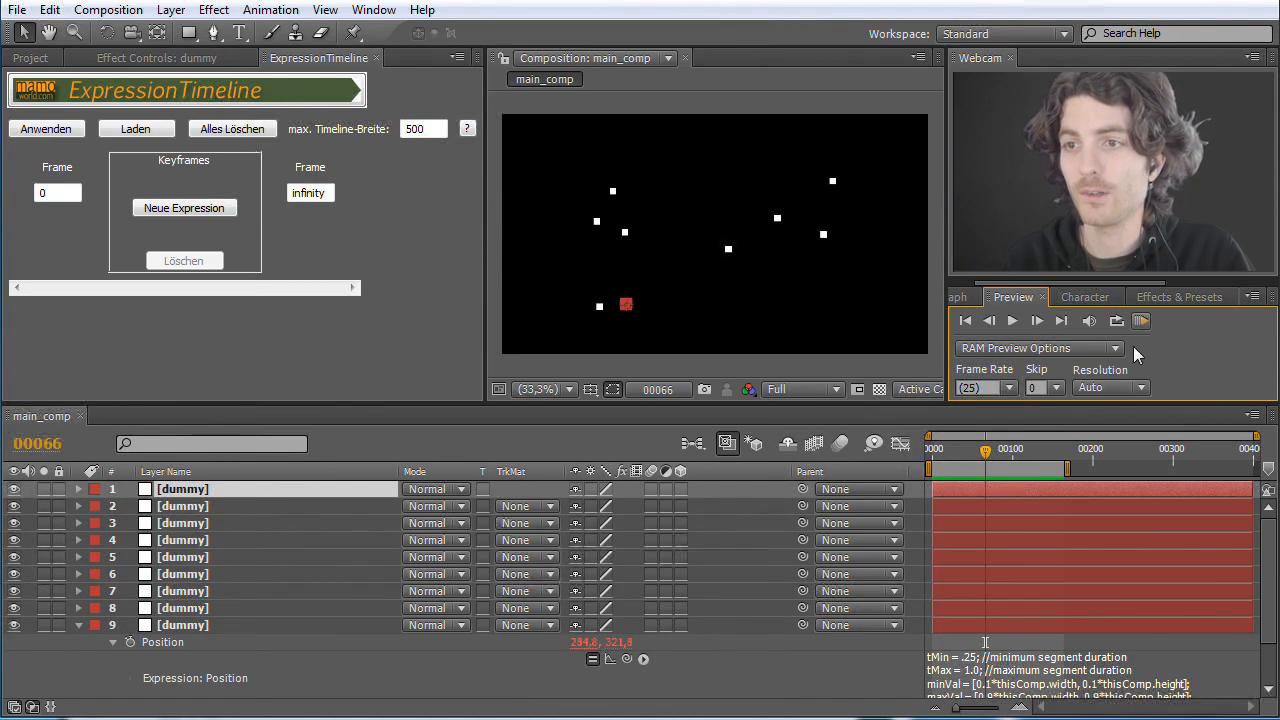
mouse_move(988, 456)
left_mouse_down()
mouse_move(1000, 456)
mouse_move(972, 456)
mouse_move(1011, 456)
mouse_move(997, 456)
left_mouse_up()
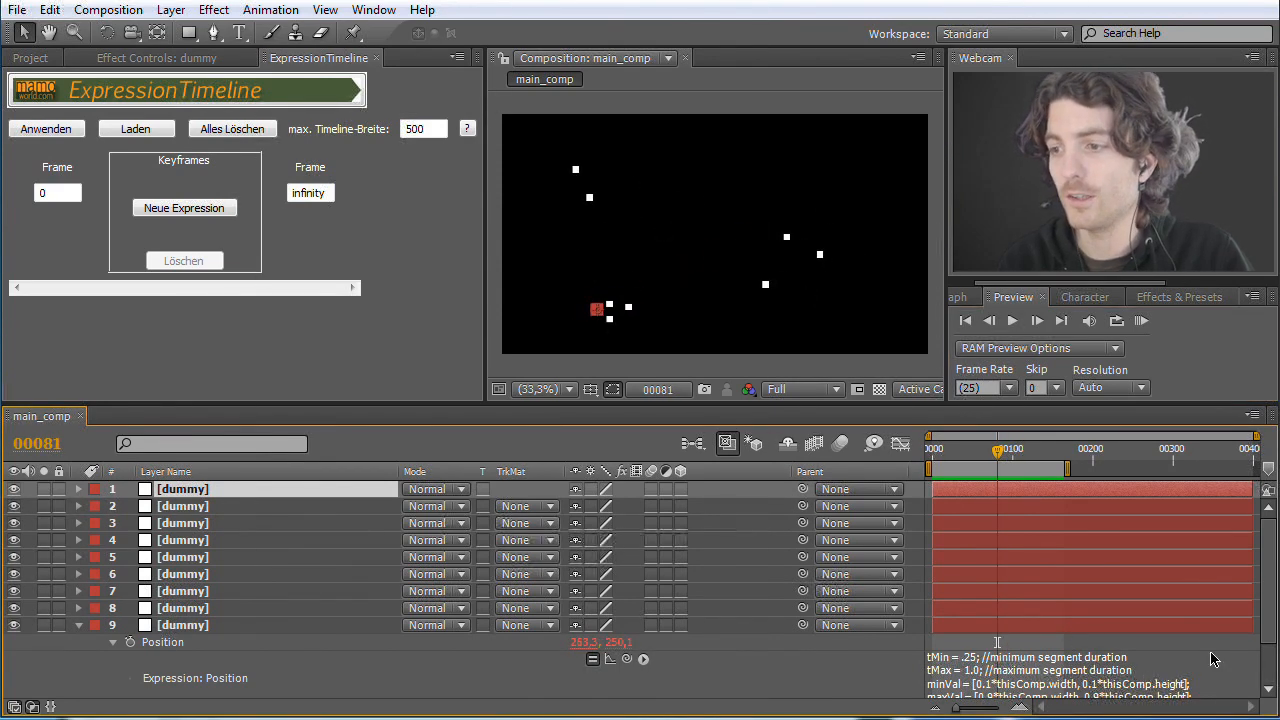
Step: Examine the tMin, tMax, minVal and maxVal parameters of the position expression on dummy layer 9 and on the browser page
scroll(1274, 644, "down", 2)
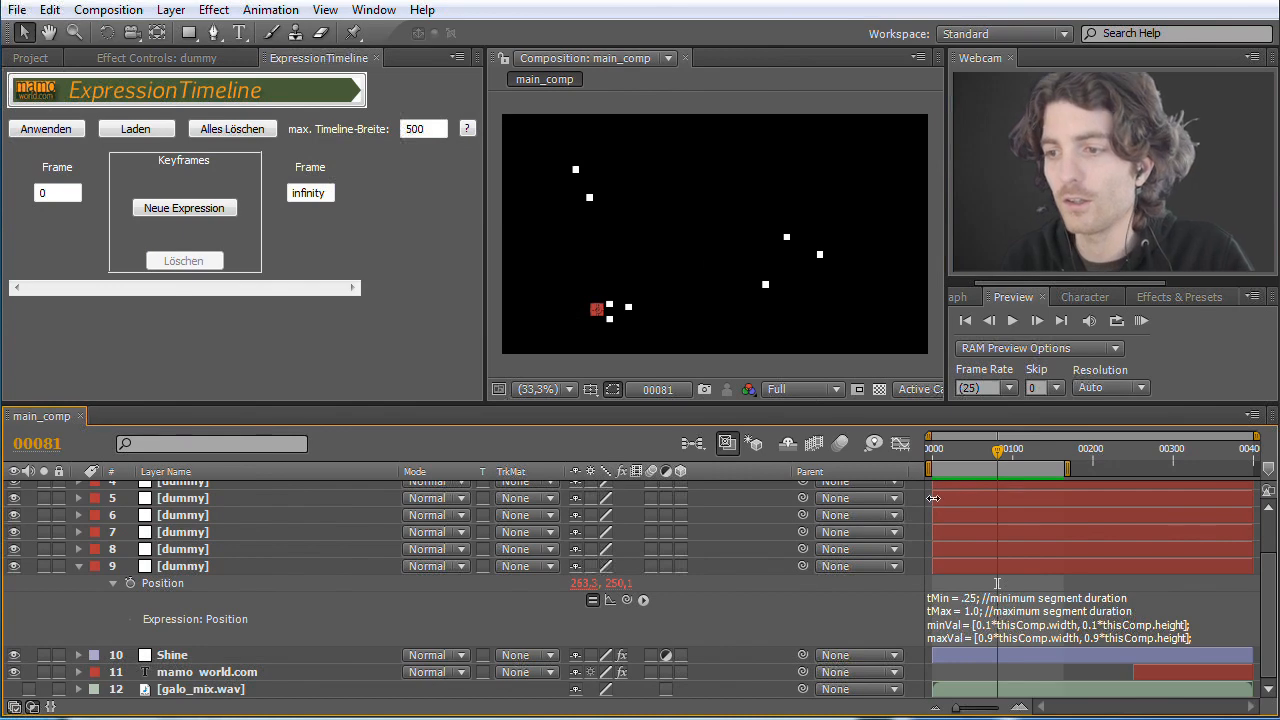
left_click(1052, 612)
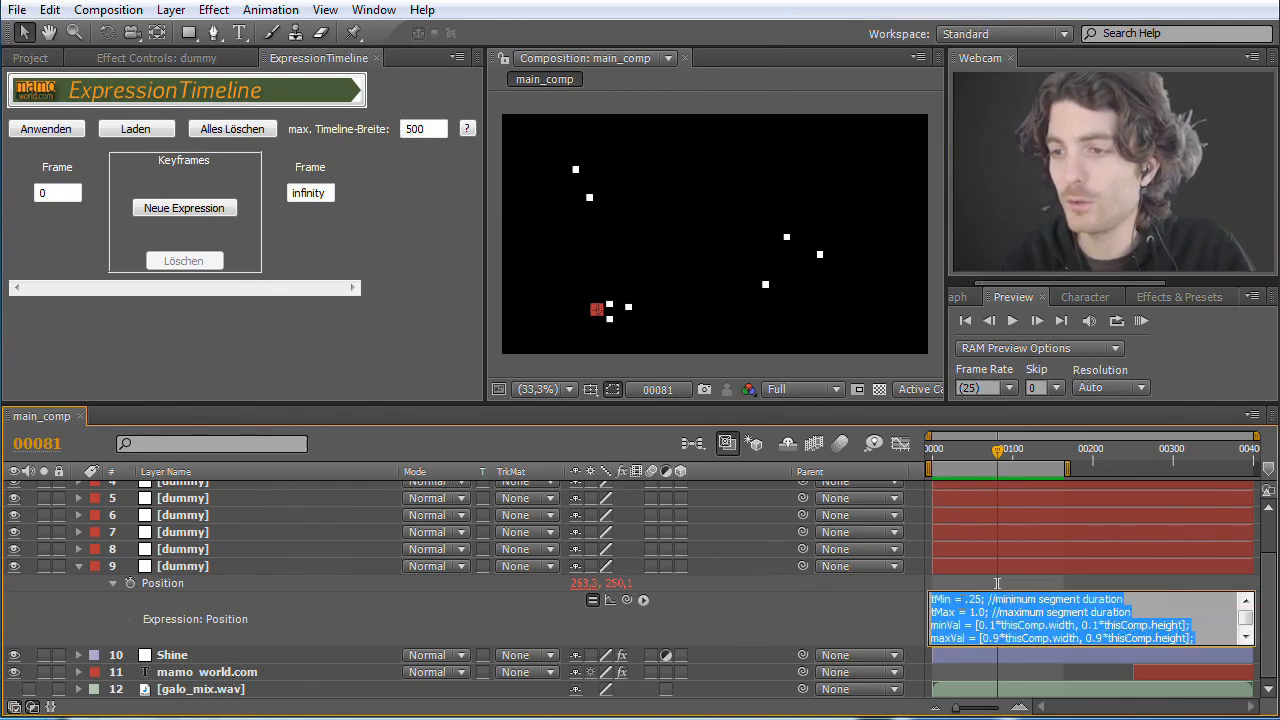
left_click(998, 602)
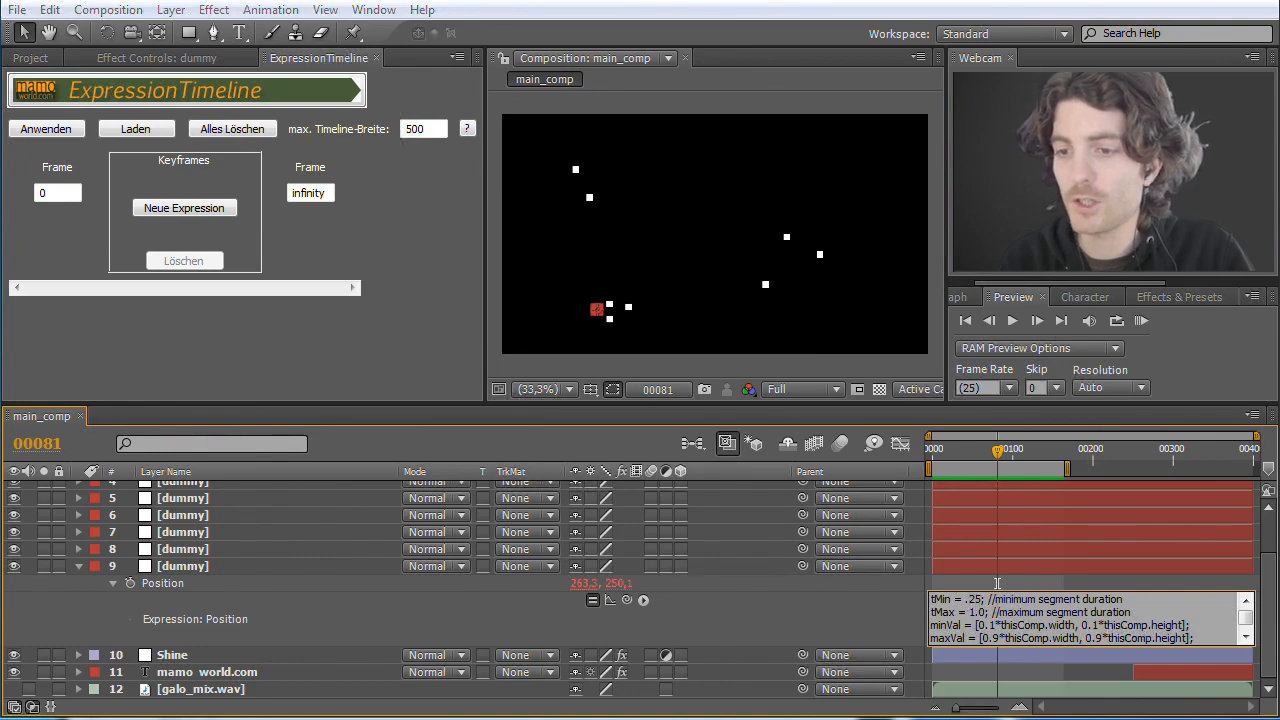
key("alt+Tab")
left_click(556, 220)
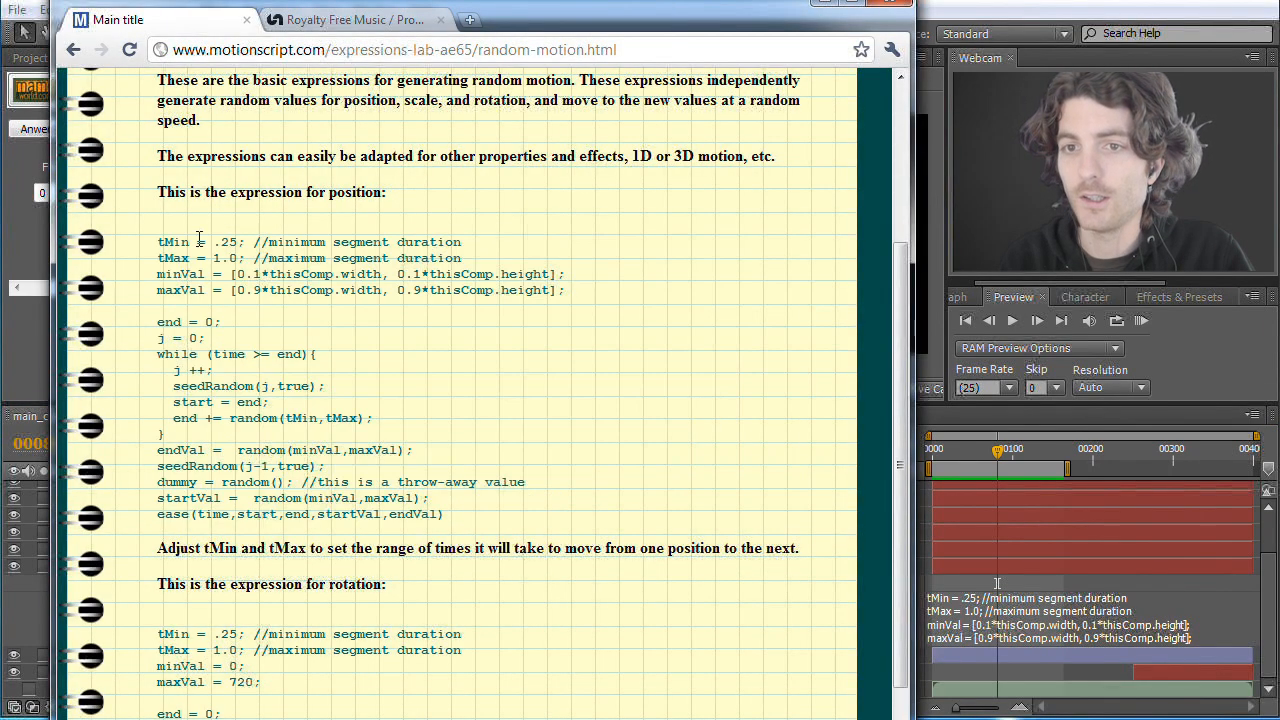
left_click_drag(159, 241, 211, 291)
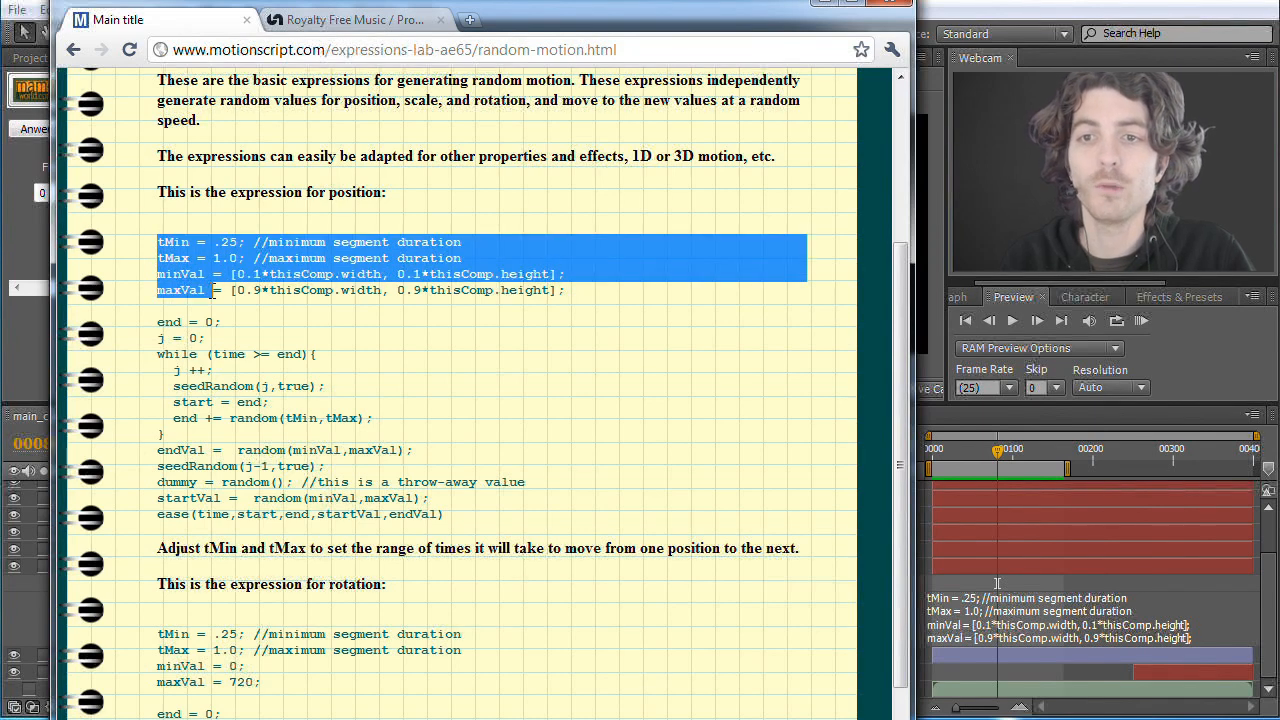
left_click(392, 230)
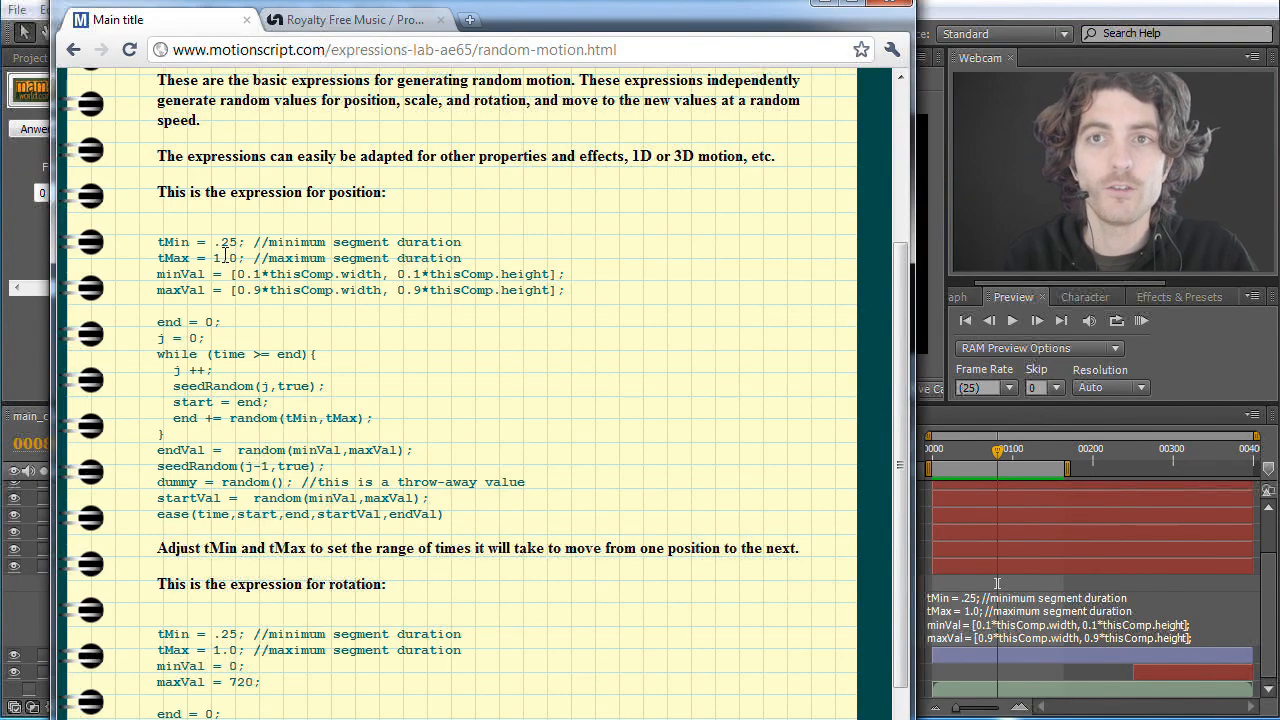
Step: Set tMin to 4.25 and tMax to 8.0 in the position expression of dummy layer 9 and copy the whole expression
left_click(1160, 608)
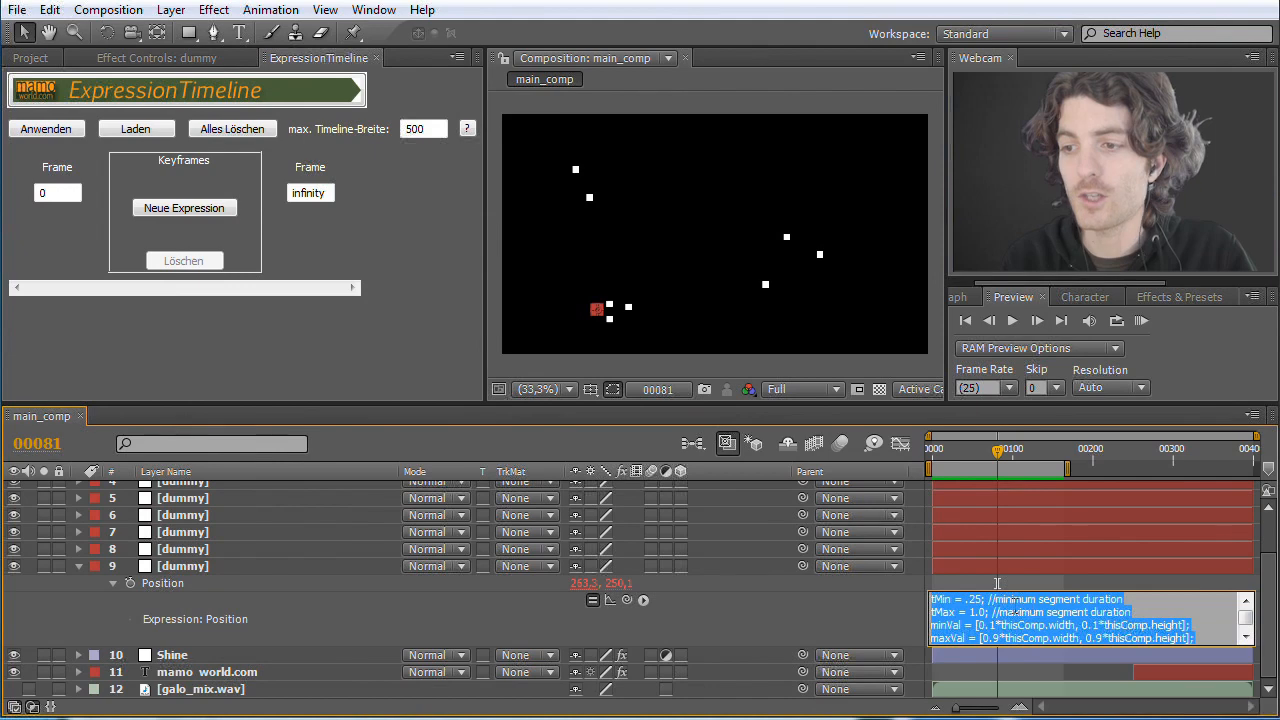
left_click(1015, 606)
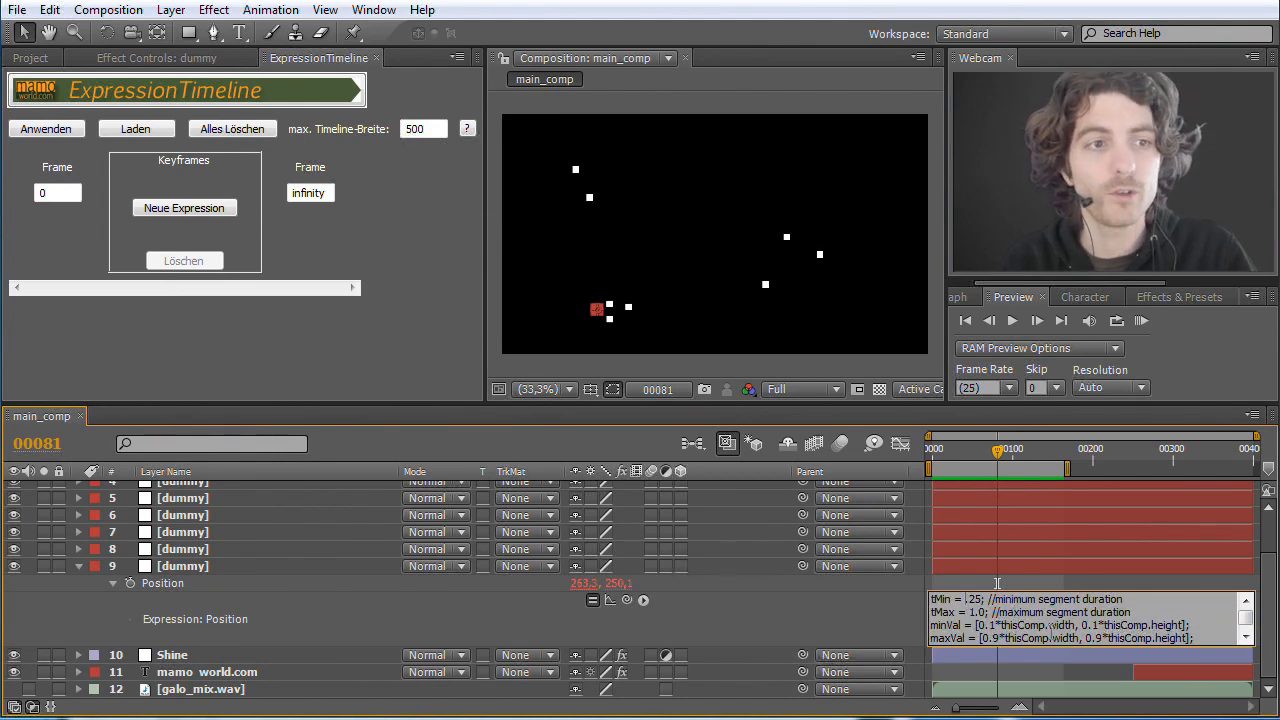
type("4")
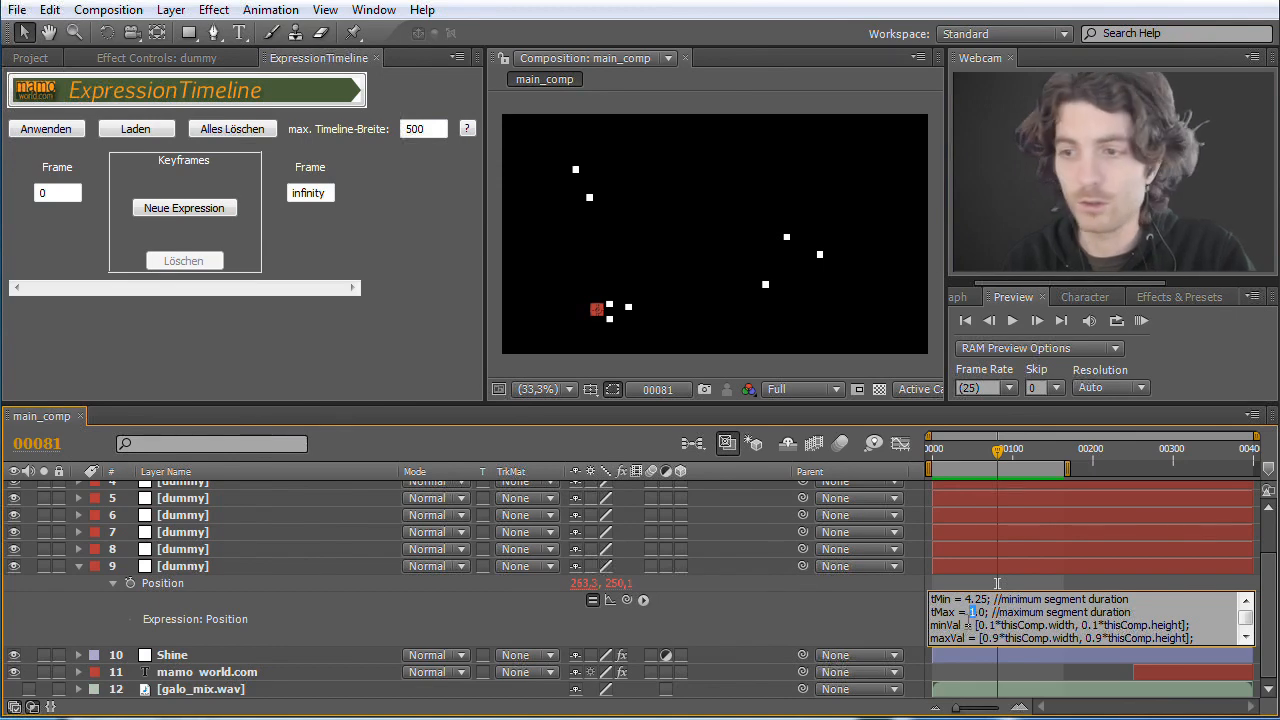
type("8")
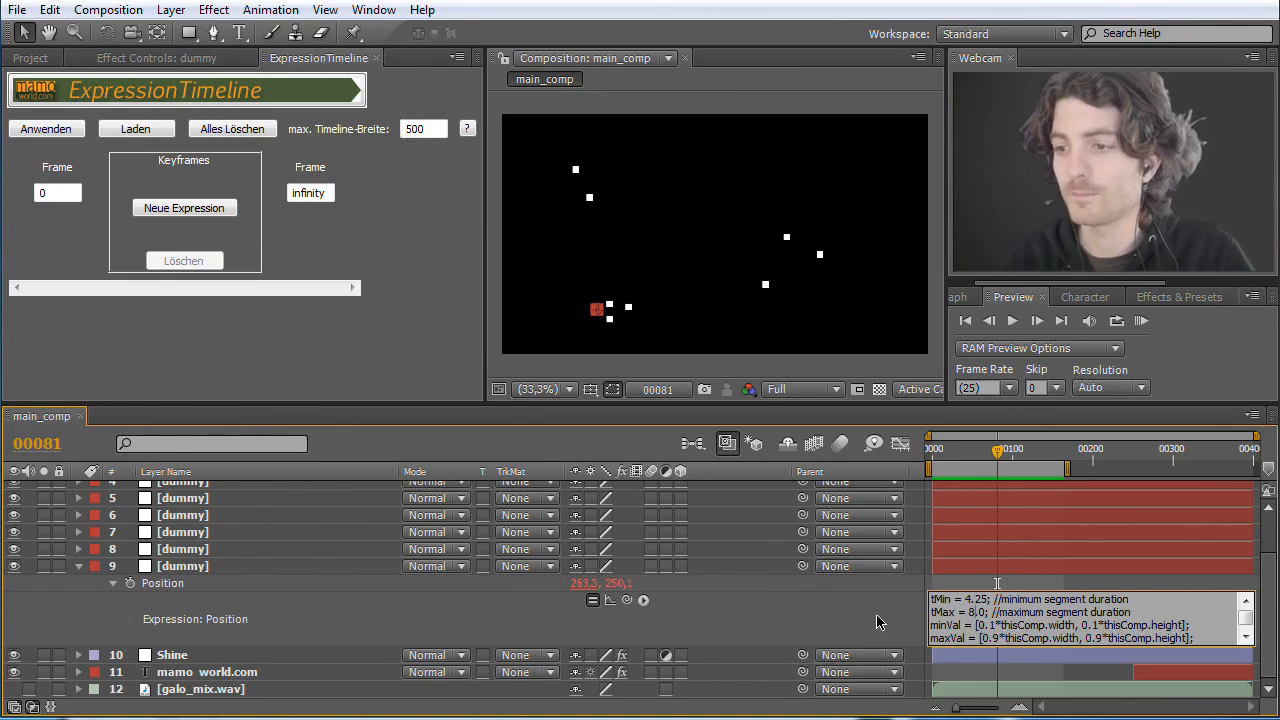
key("ctrl+a")
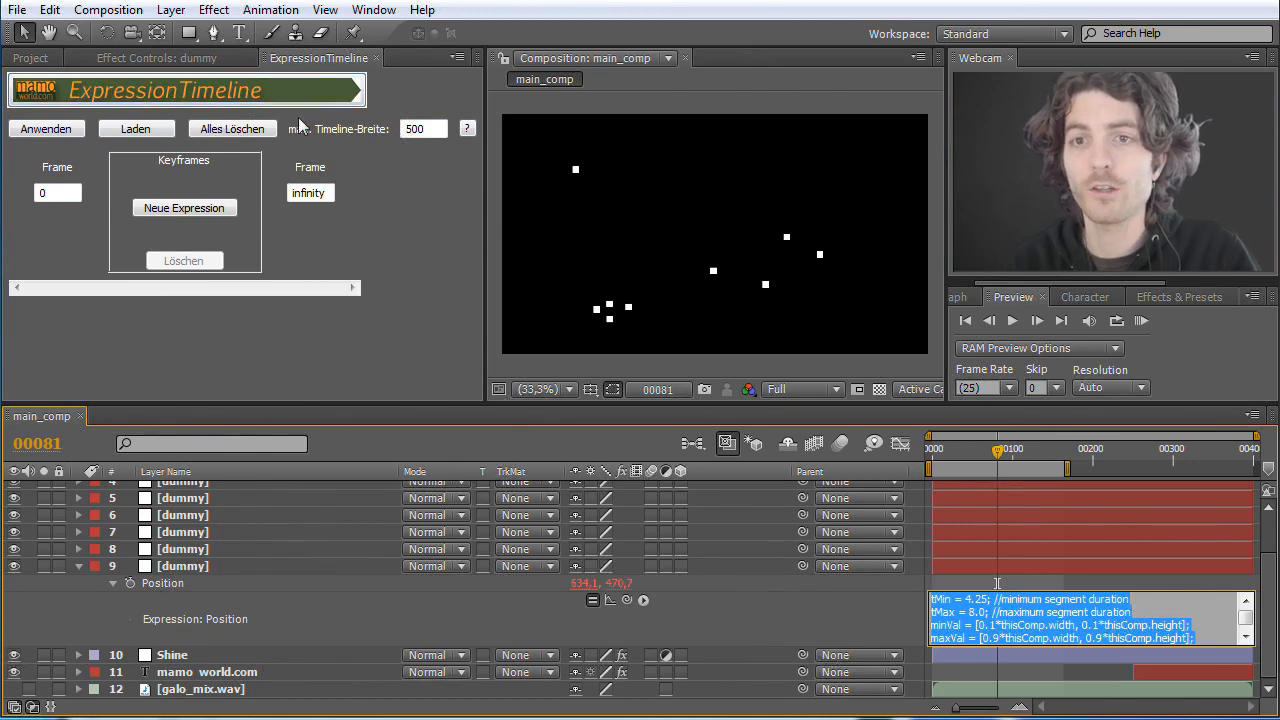
Step: Create a new expression in ExpressionTimeline and replace its default value text with the copied random-motion expression
left_click(198, 211)
left_click(198, 211)
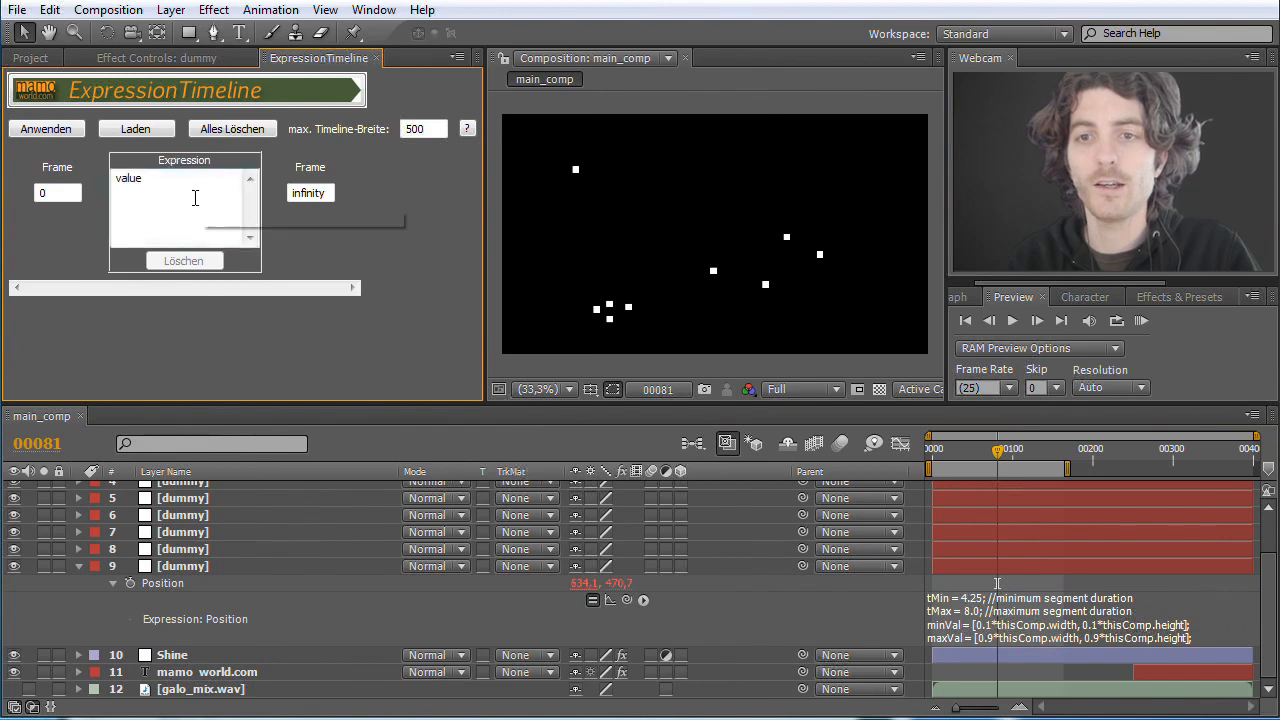
left_click_drag(170, 186, 85, 183)
key("BackSpace")
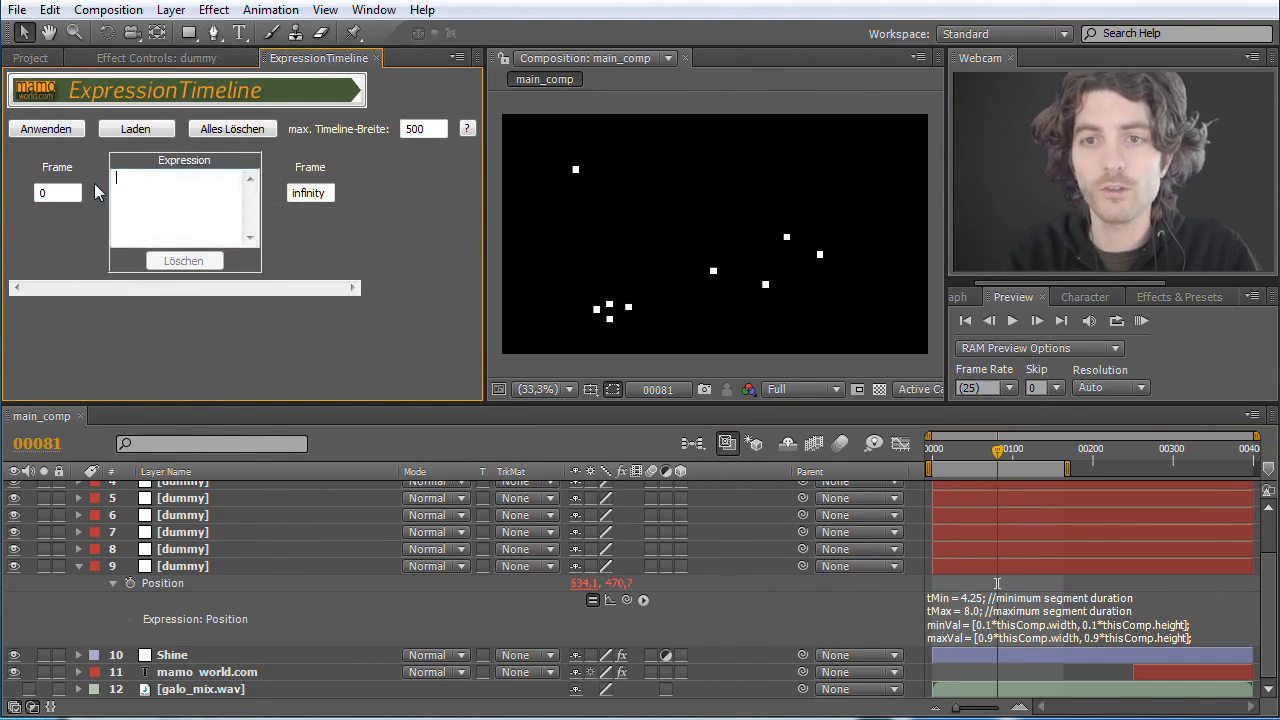
key("ctrl+v")
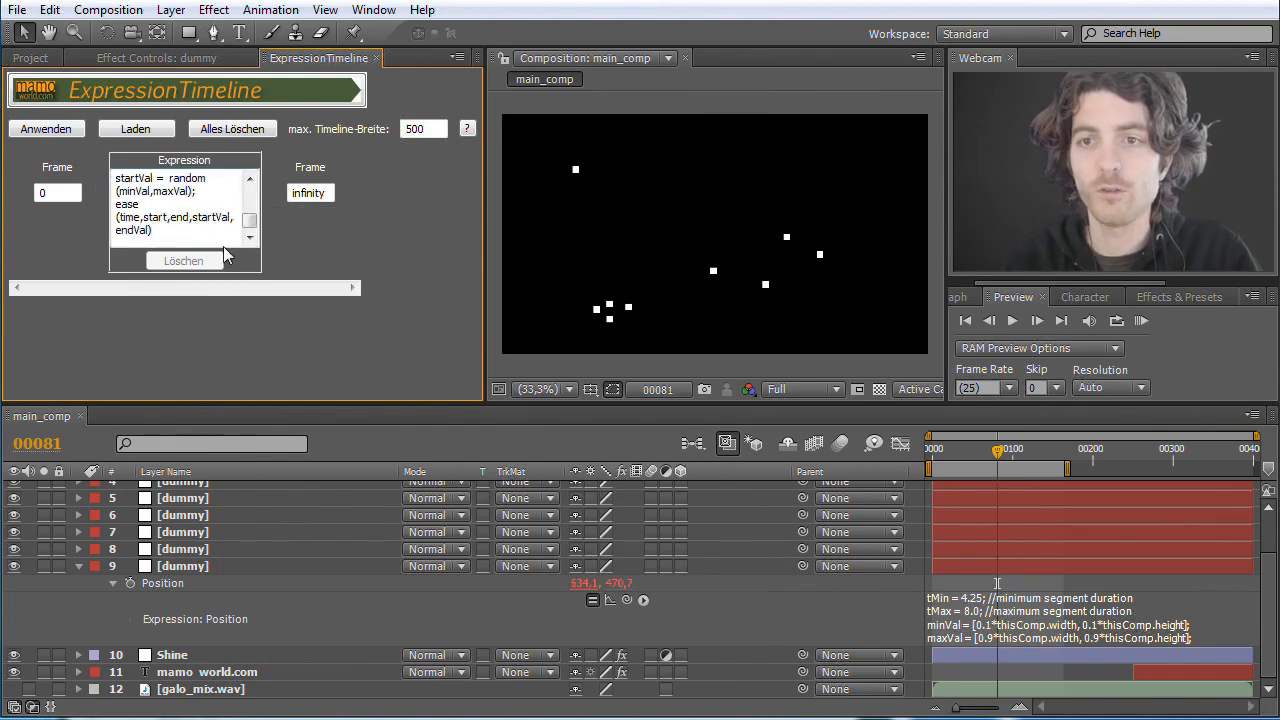
left_click_drag(248, 222, 250, 190)
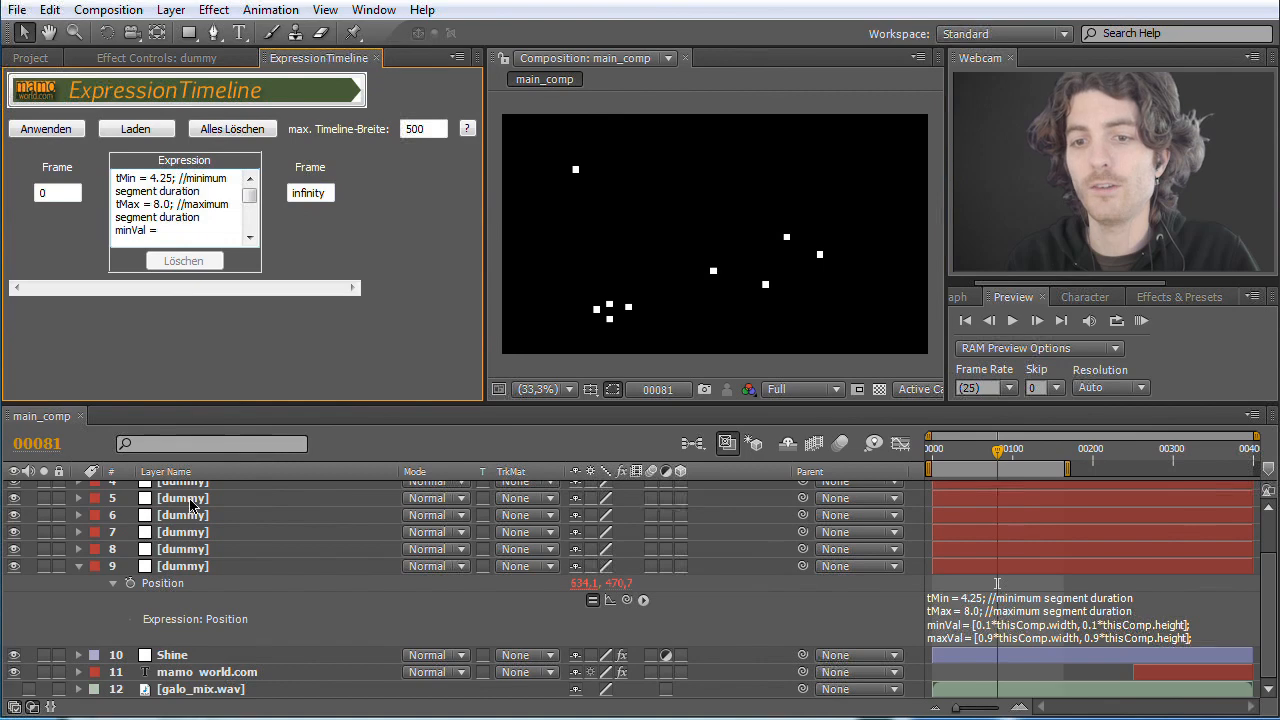
Step: Select all nine dummy layers, reveal their Position properties and select all of these properties together
left_click(176, 570)
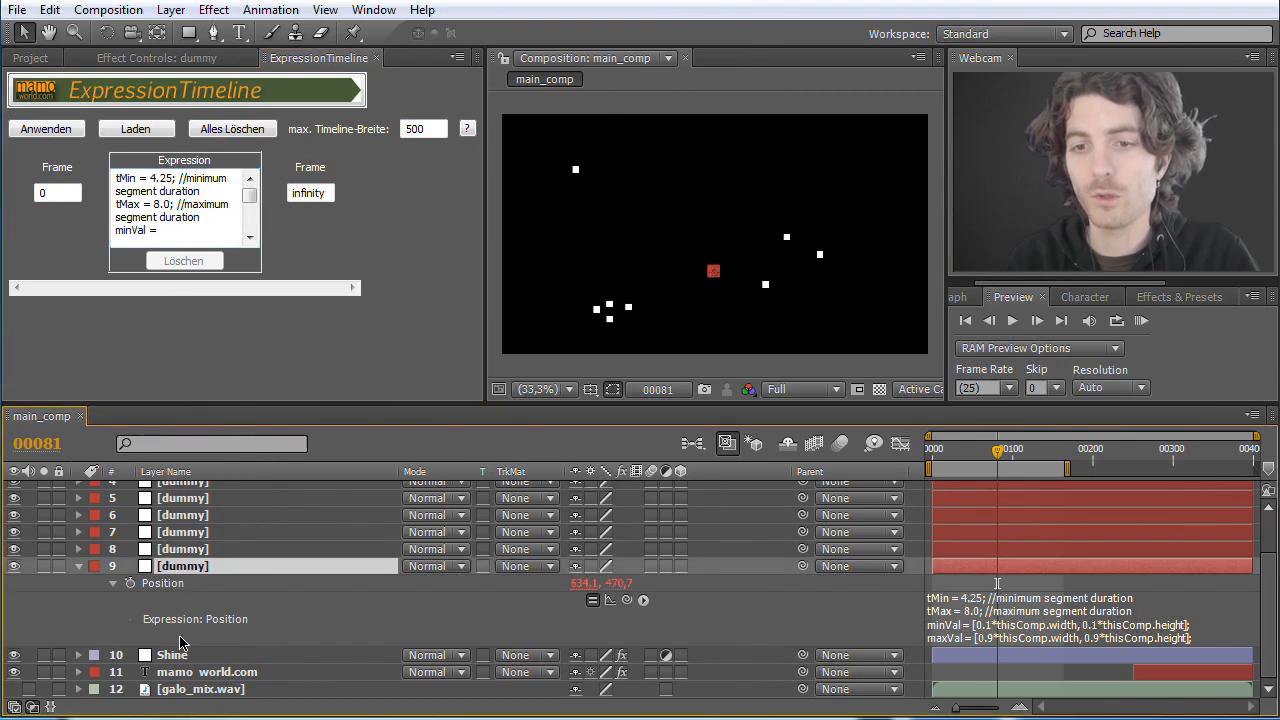
scroll(180, 642, "up", 3)
left_click(185, 490, "shift")
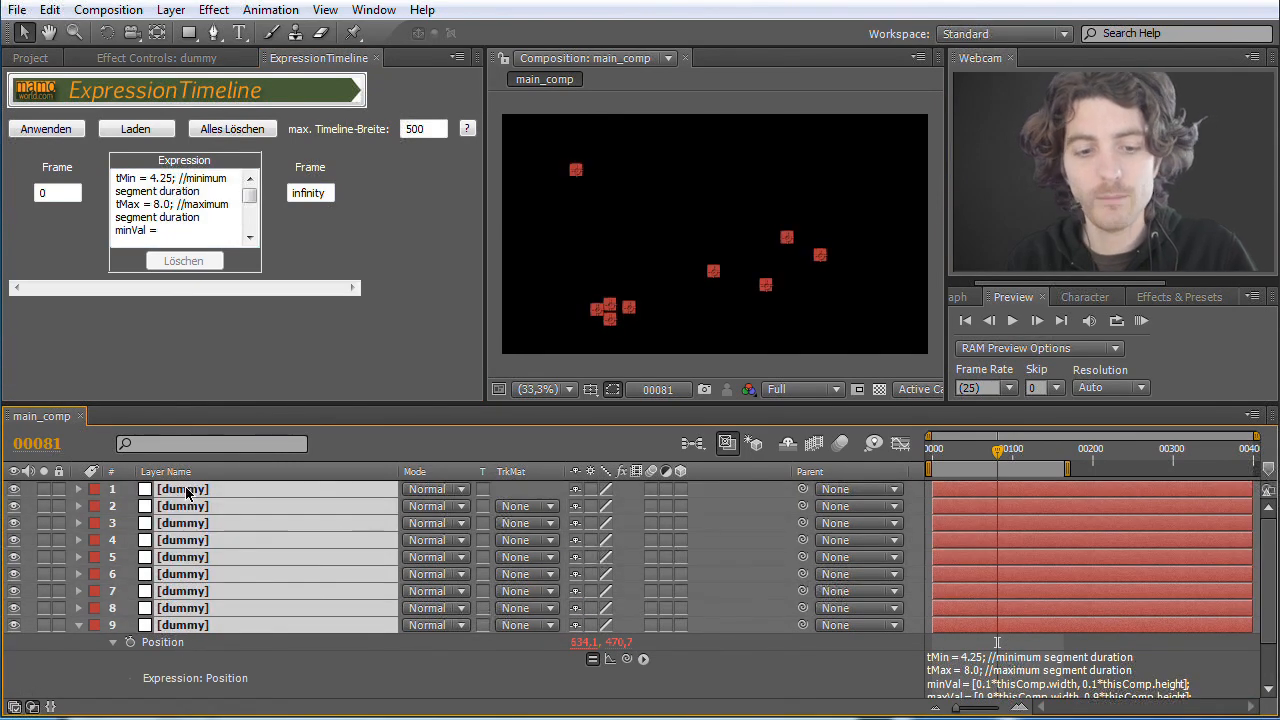
key("u")
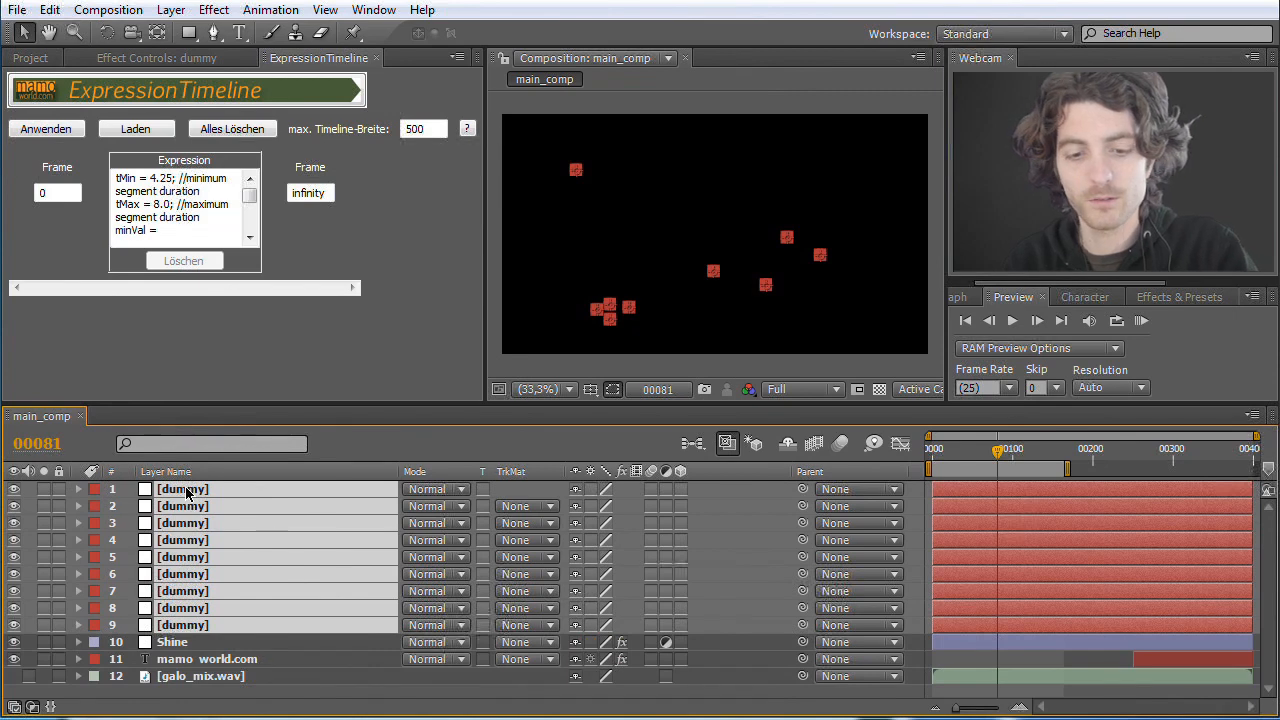
key("p")
scroll(180, 552, "up", 5)
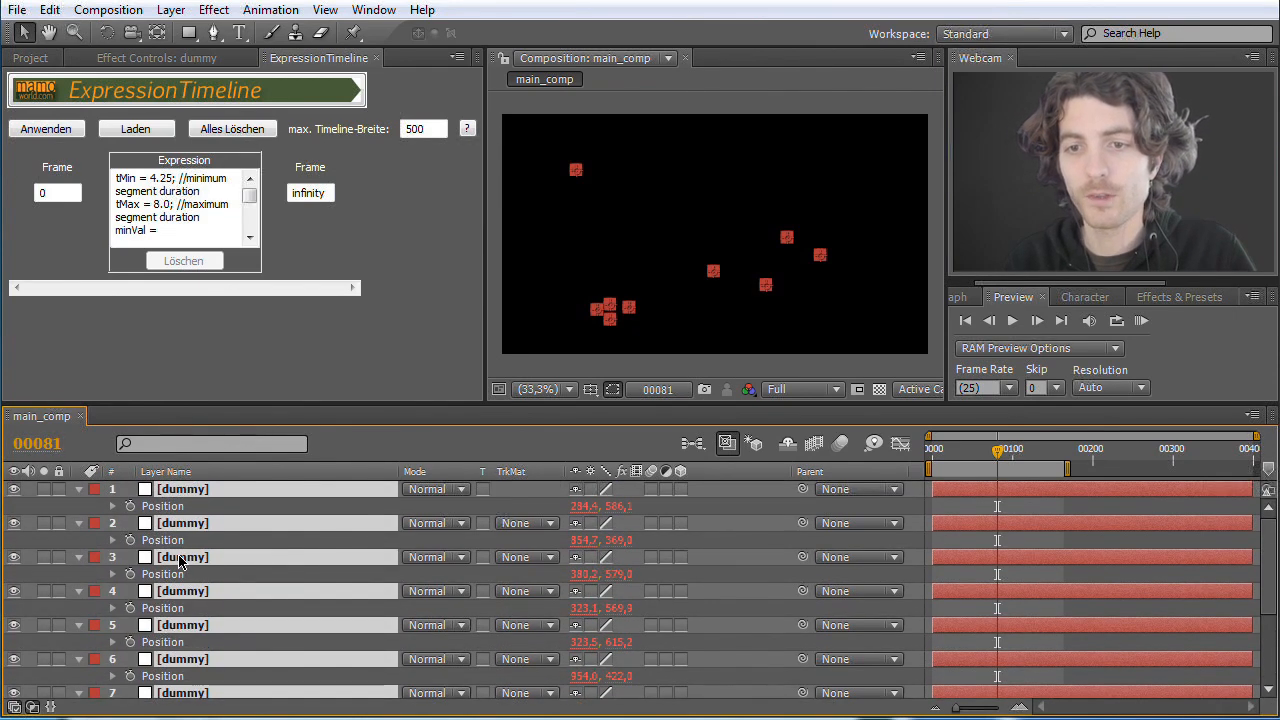
left_click(71, 503)
left_click_drag(61, 507, 208, 645)
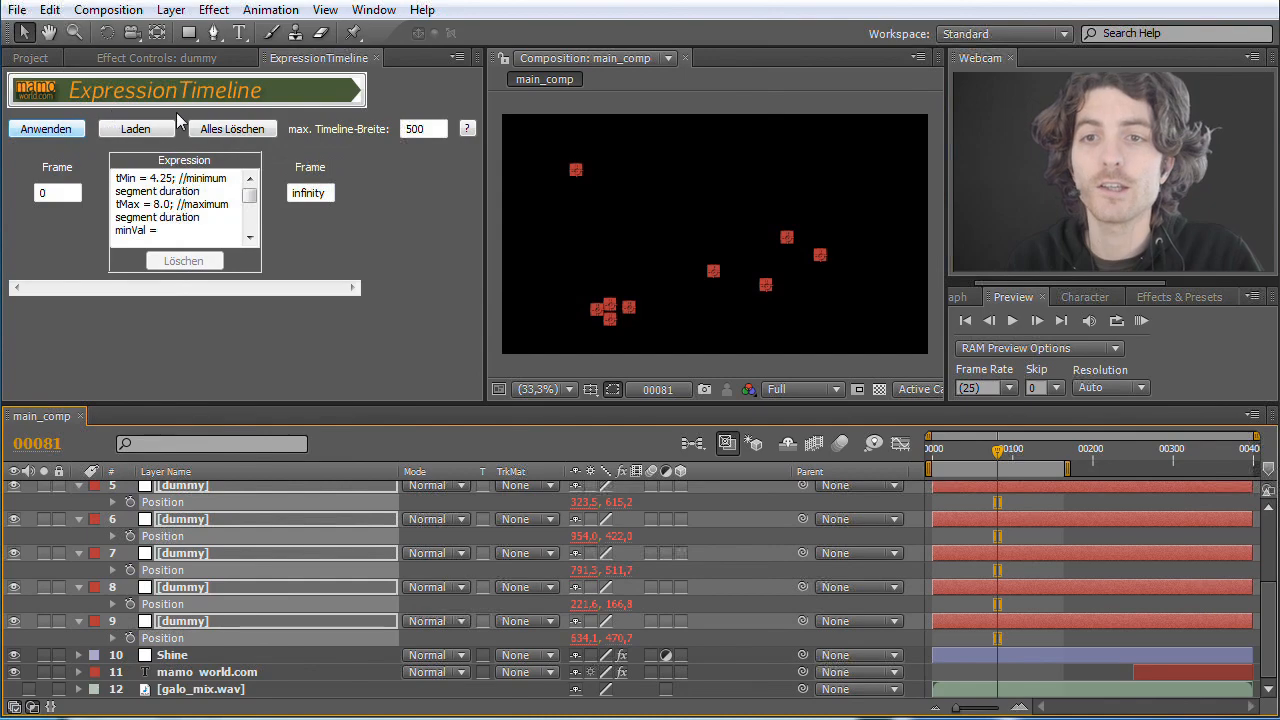
Step: Switch the ExpressionTimeline interface language to English and restart the ExpressionTimeline.jsx script so the change takes effect
left_click(219, 91)
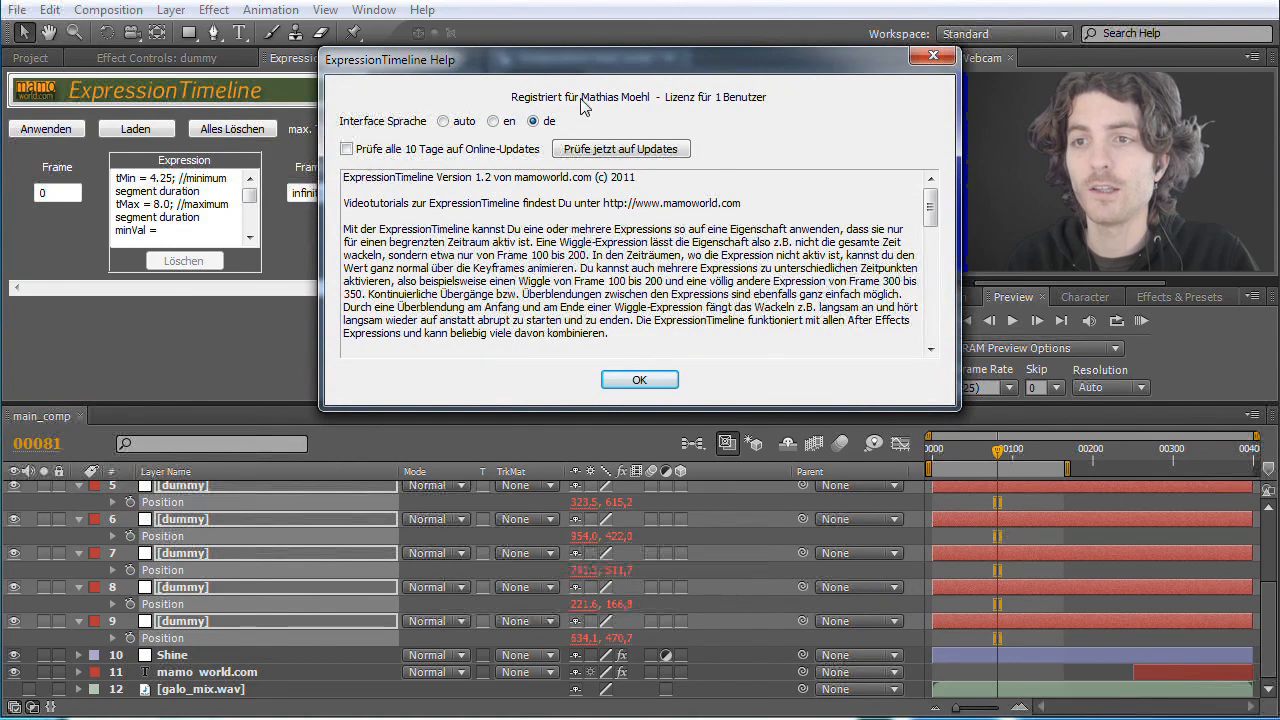
left_click(492, 122)
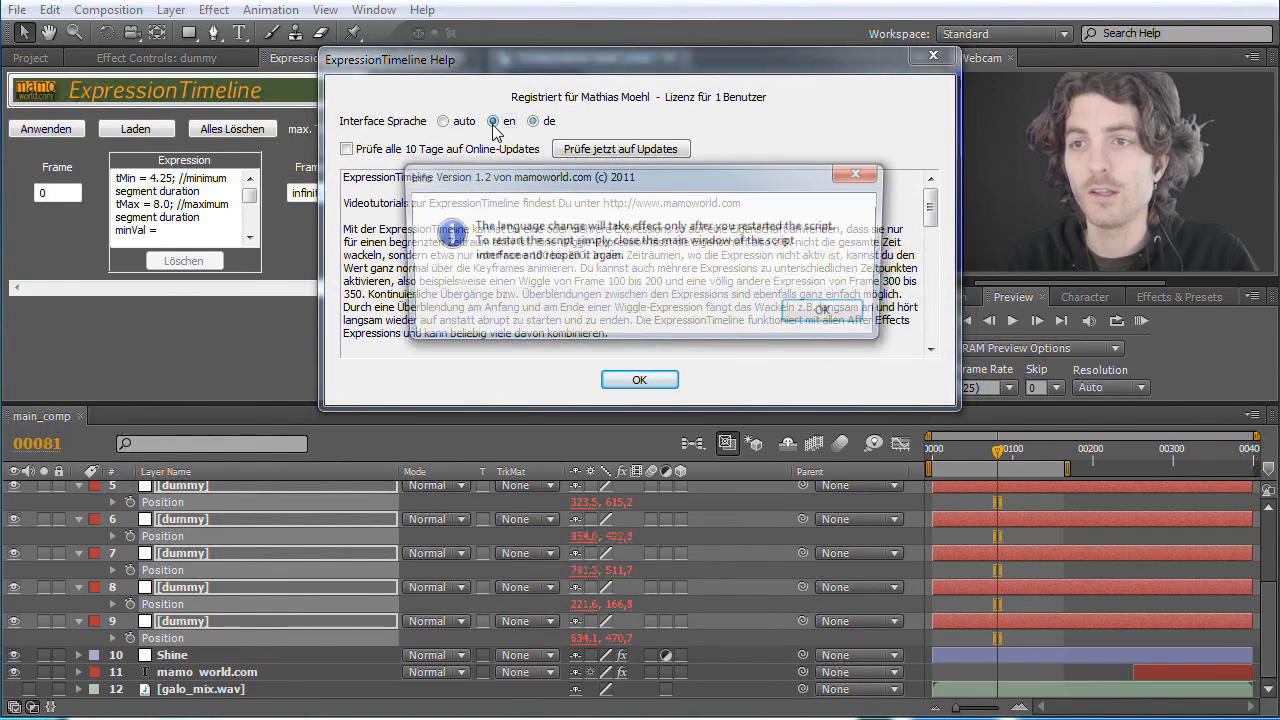
left_click(795, 315)
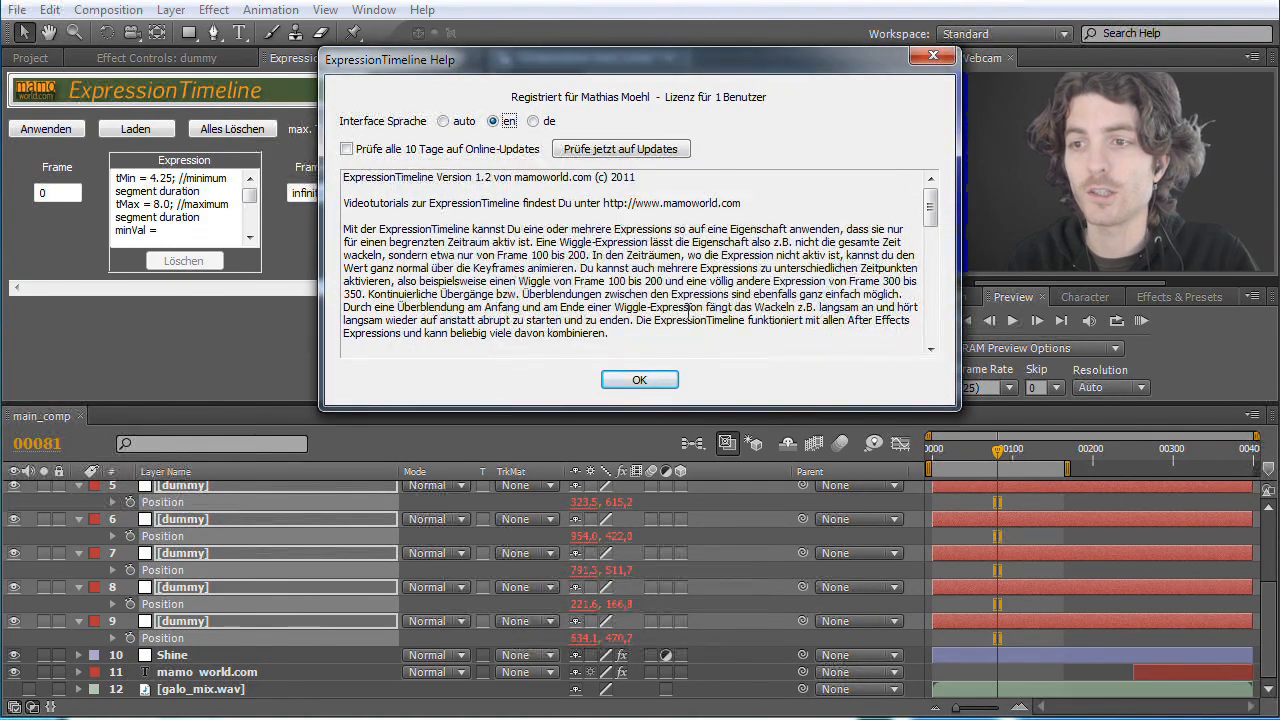
left_click(649, 382)
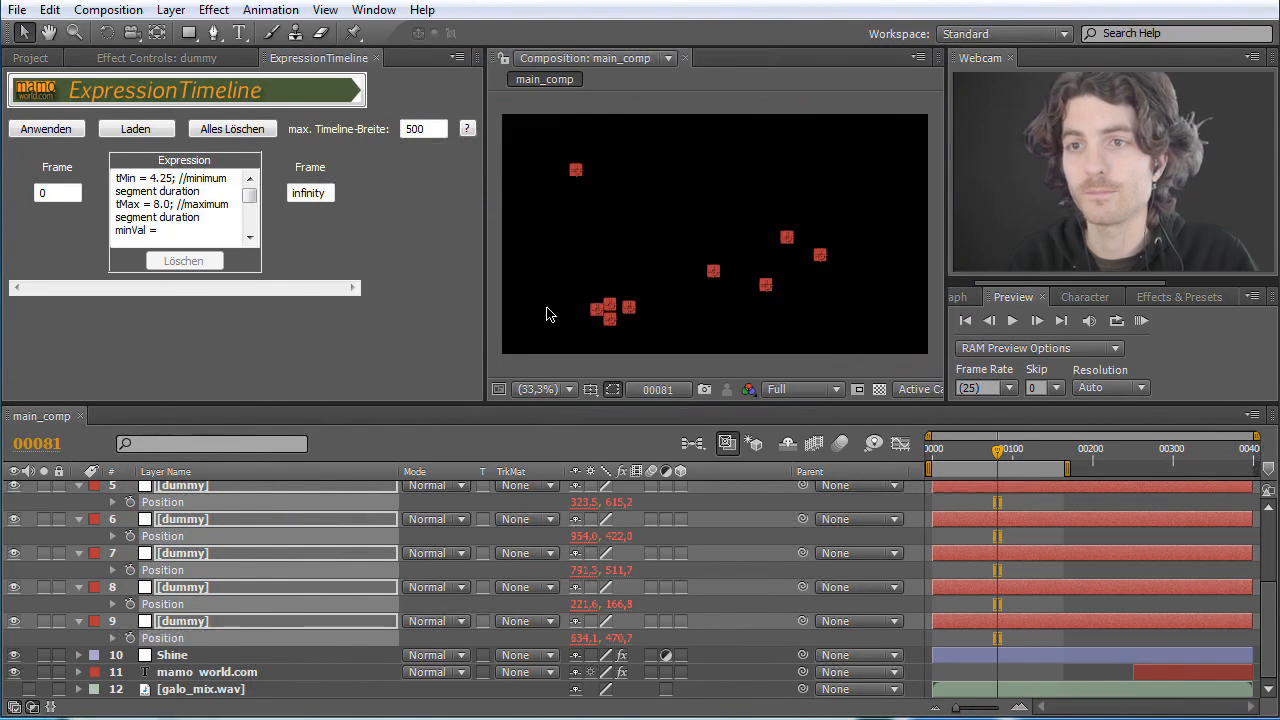
left_click(374, 57)
left_click(373, 10)
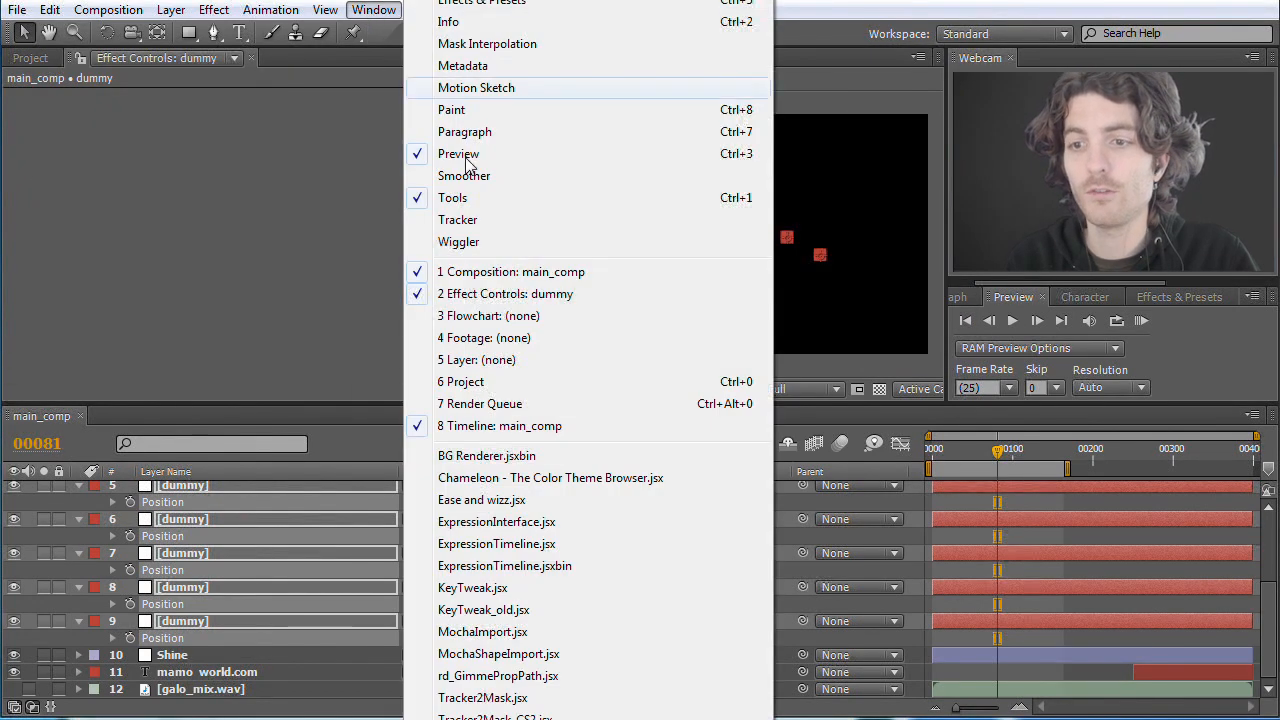
left_click(524, 546)
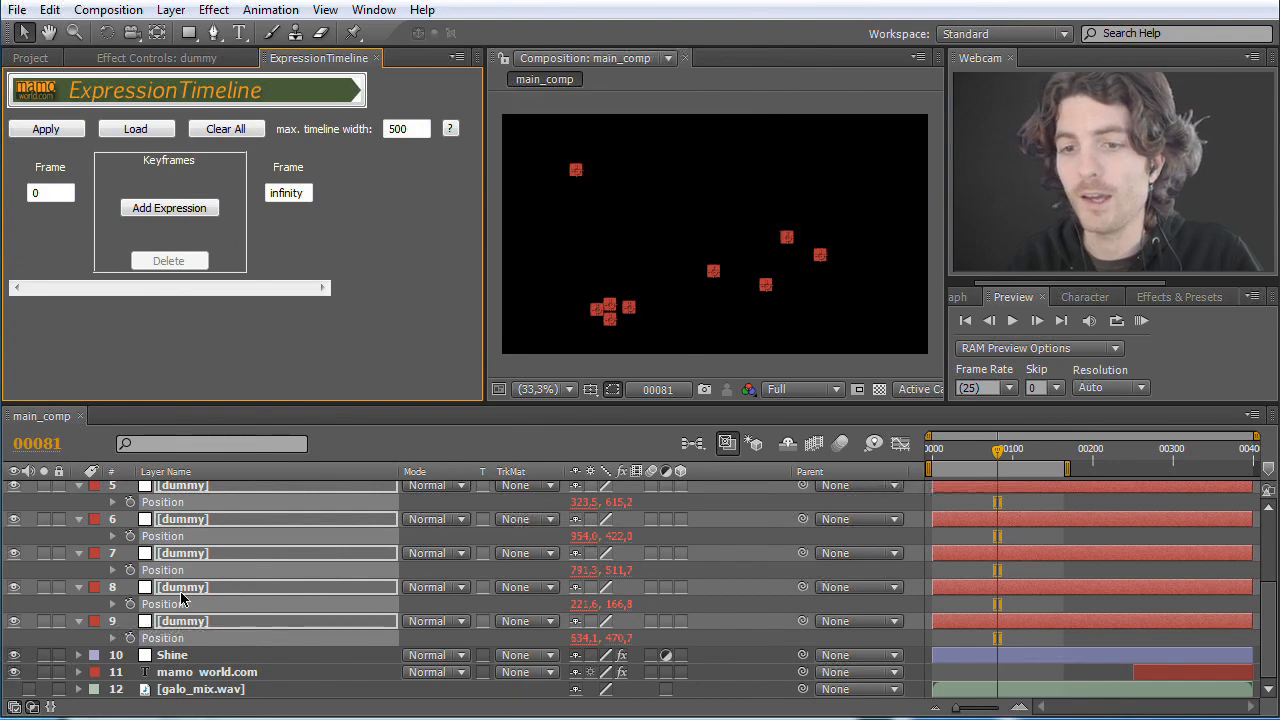
Step: Add a new expression in ExpressionTimeline and replace its default value text with the position expression of dummy layer 9
left_click(160, 209)
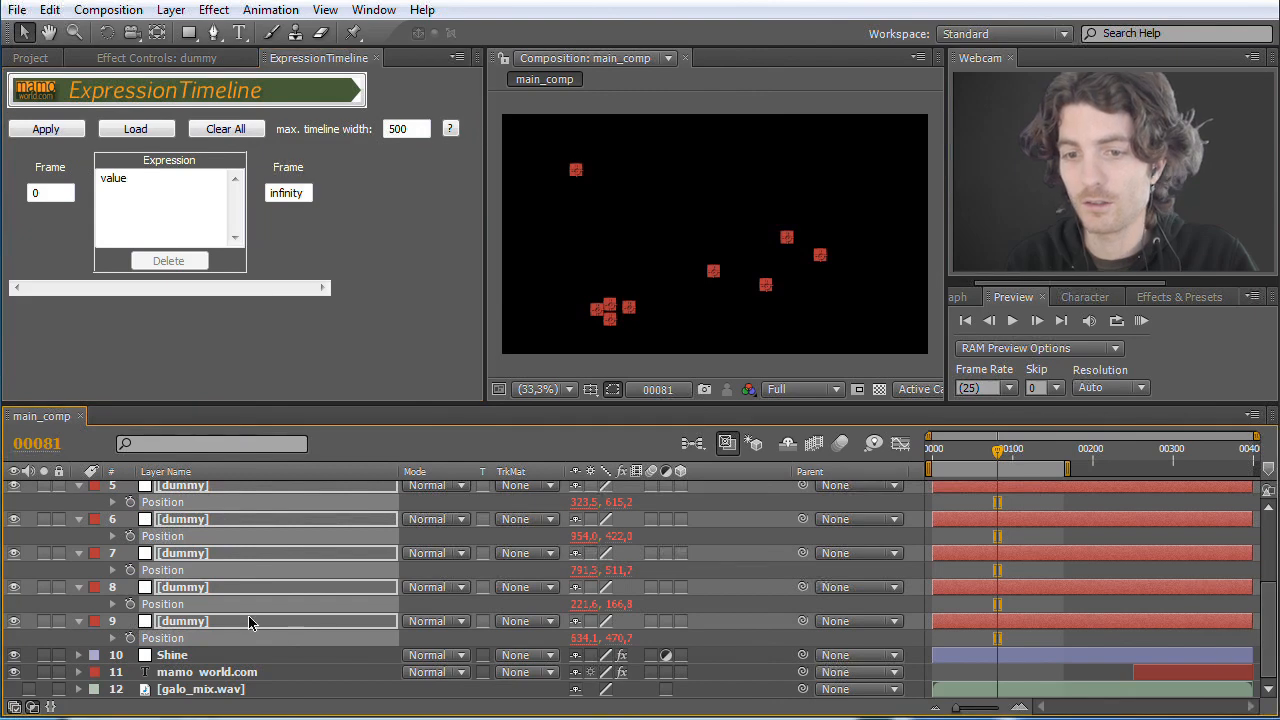
left_click(152, 640)
left_click(112, 638)
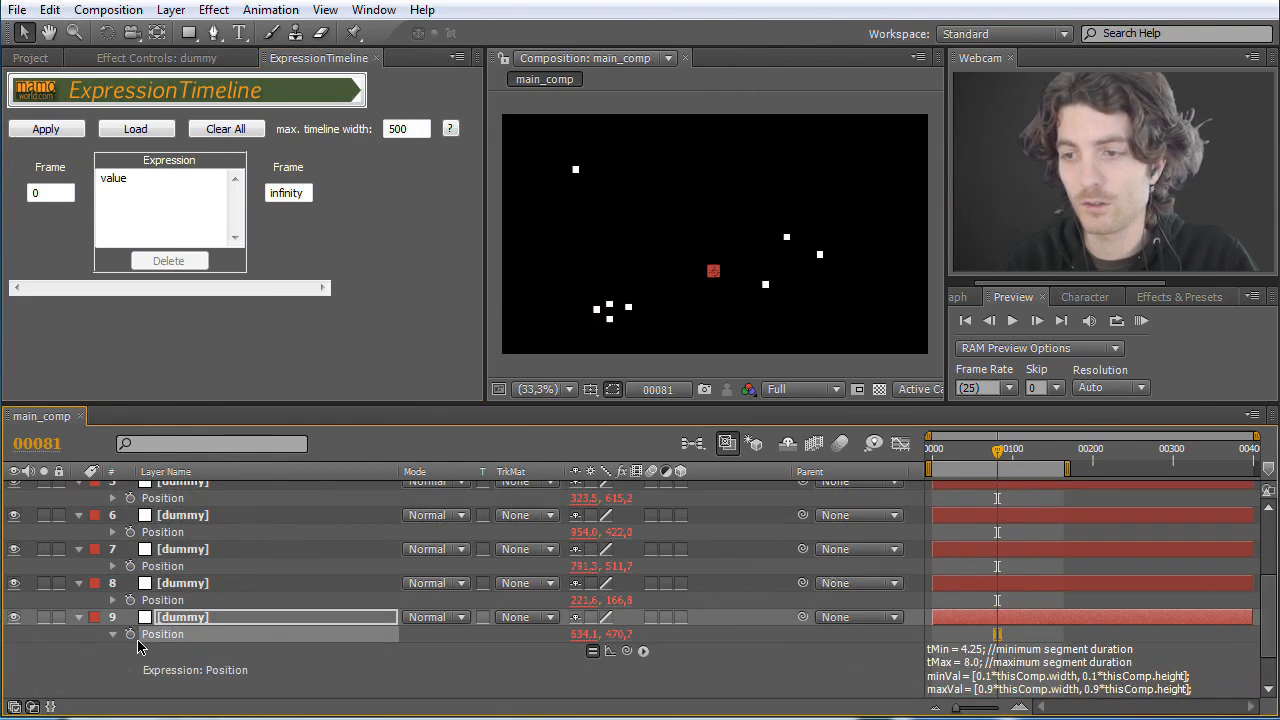
left_click(997, 670)
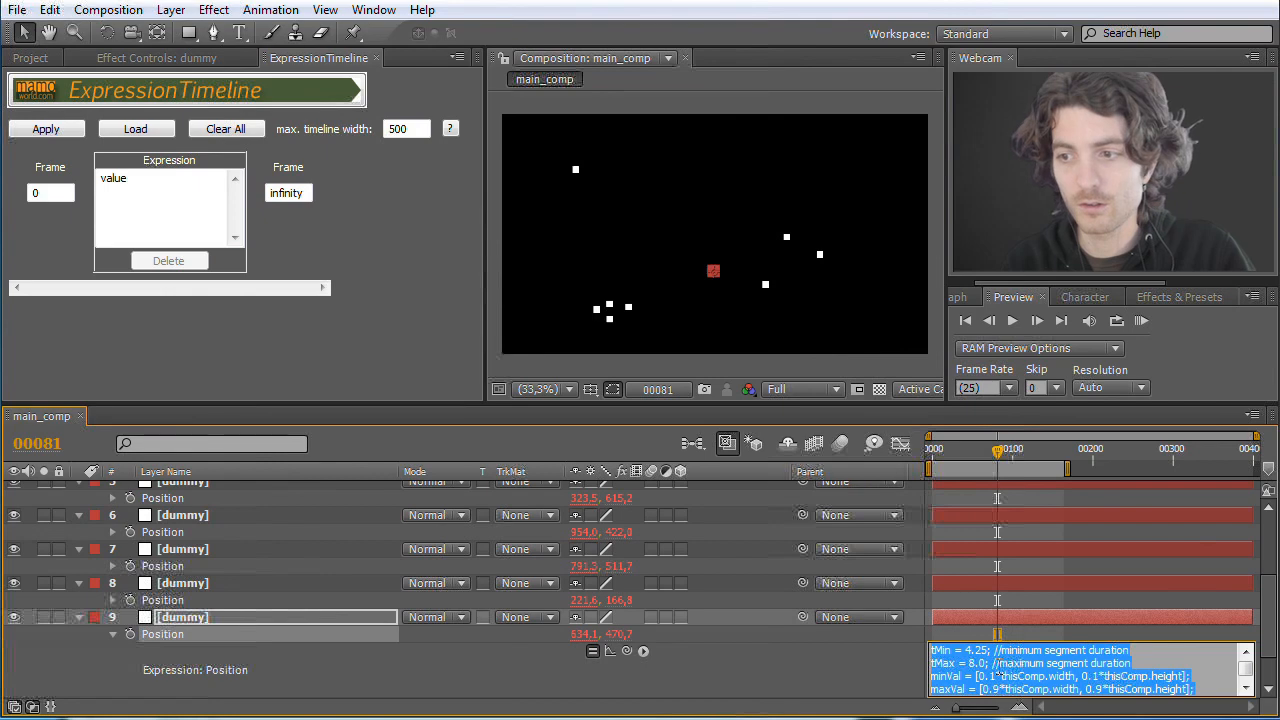
left_click(139, 182)
key("ctrl+a")
key("ctrl+v")
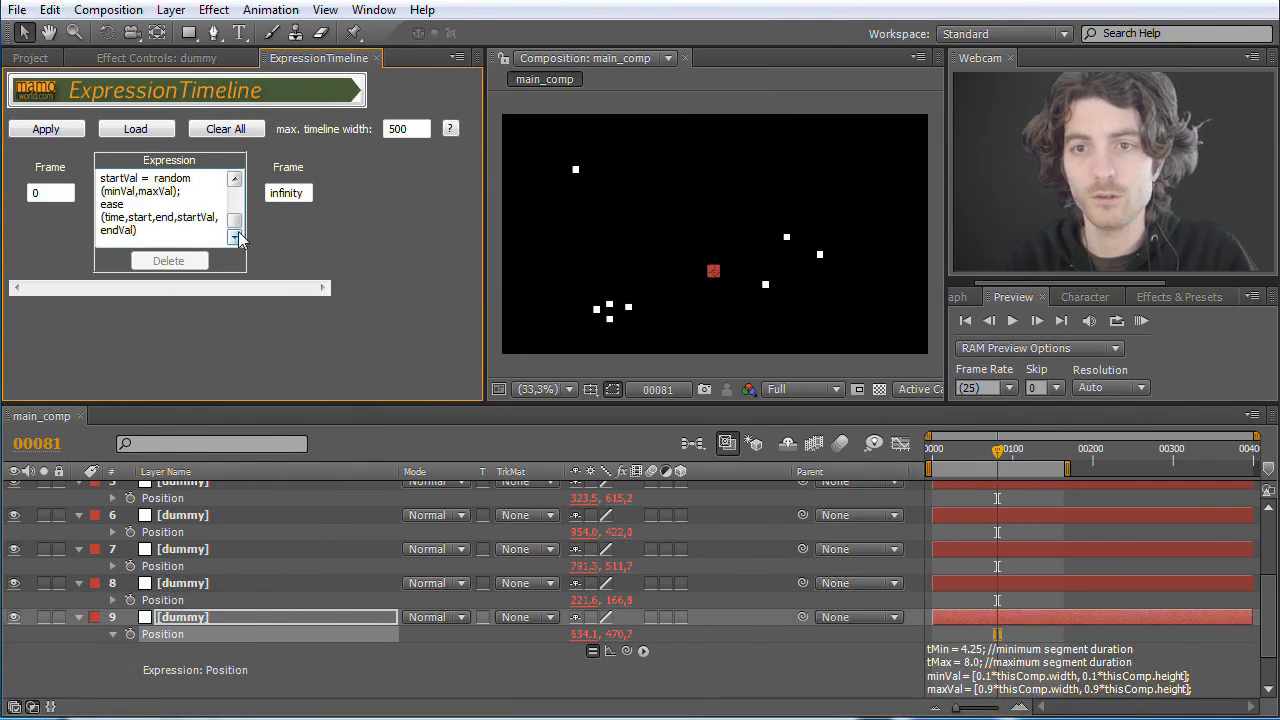
mouse_move(237, 222)
left_mouse_down()
mouse_move(237, 190)
mouse_move(238, 228)
left_mouse_up()
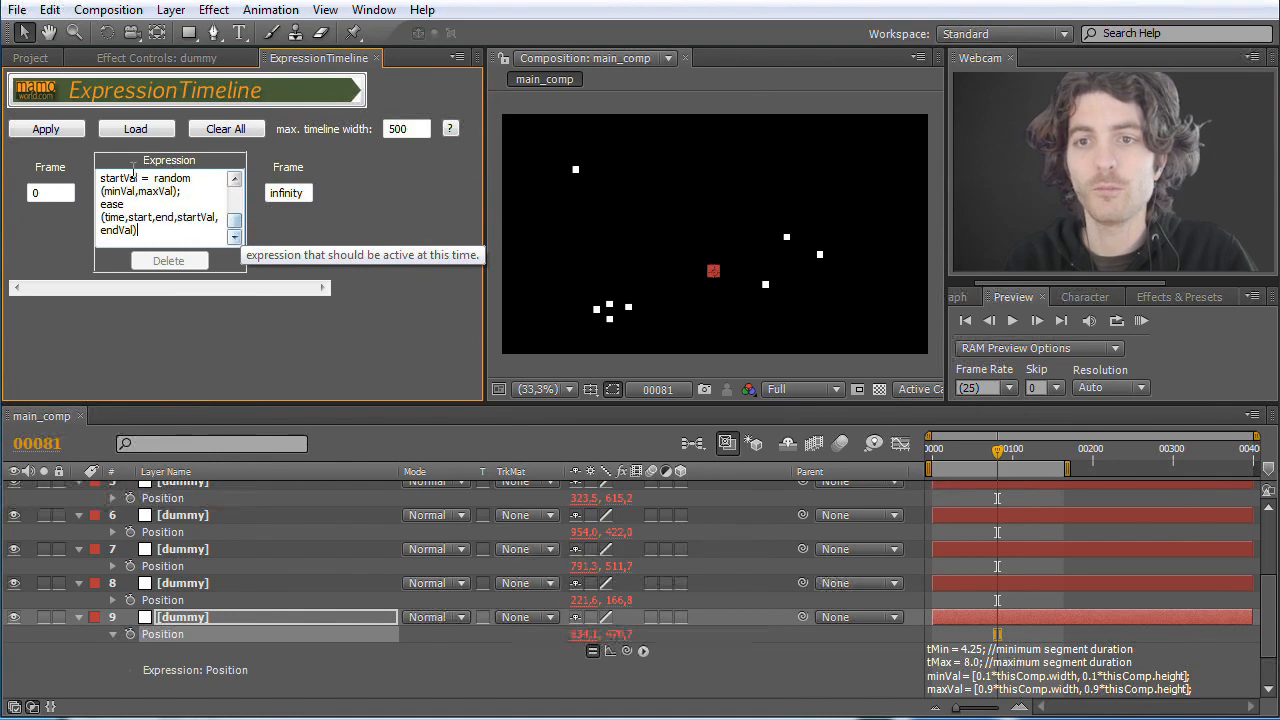
Step: Apply the ExpressionTimeline expression to the Position properties of all nine dummy layers and preview the motion
left_click(73, 648)
left_click_drag(75, 655, 120, 488)
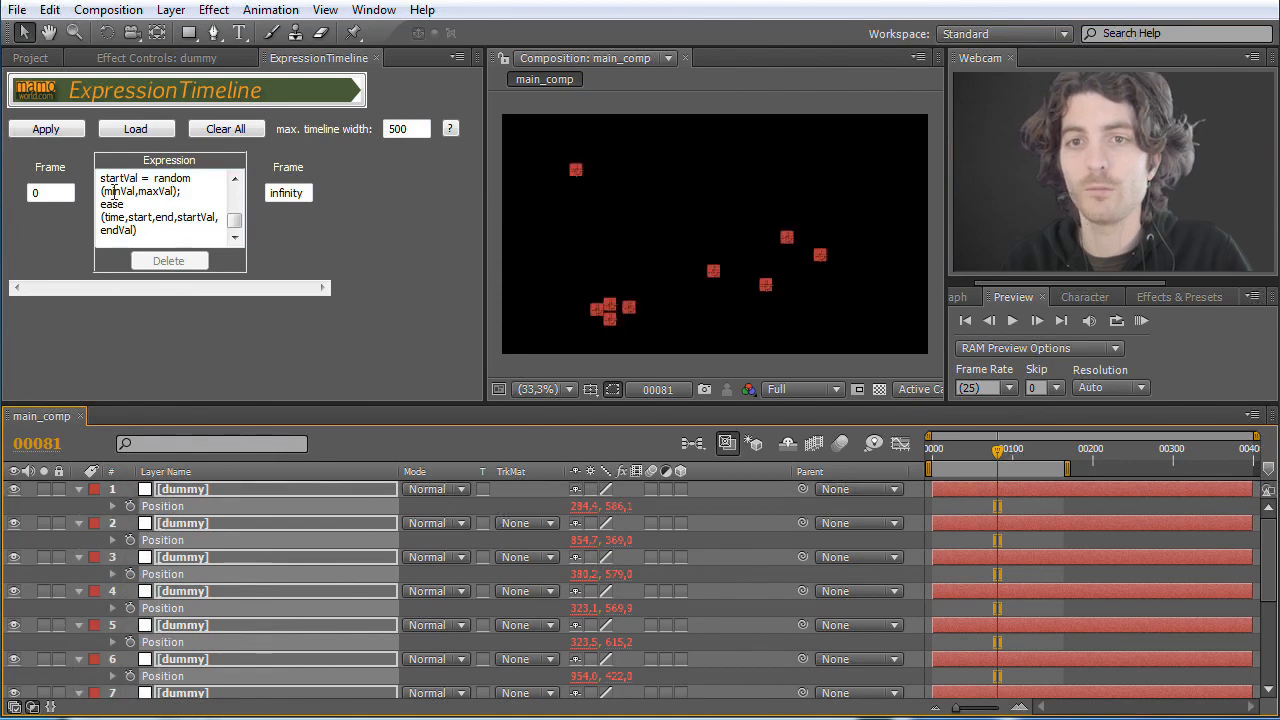
left_click(36, 128)
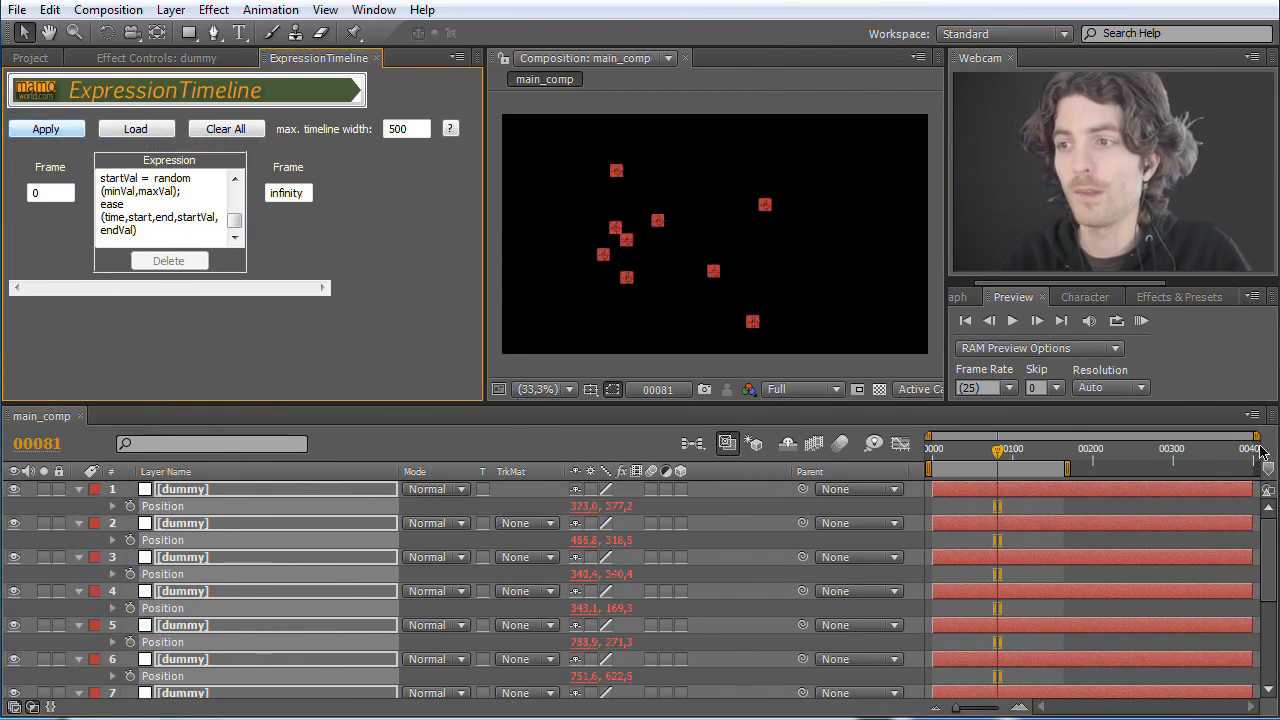
left_click(1141, 320)
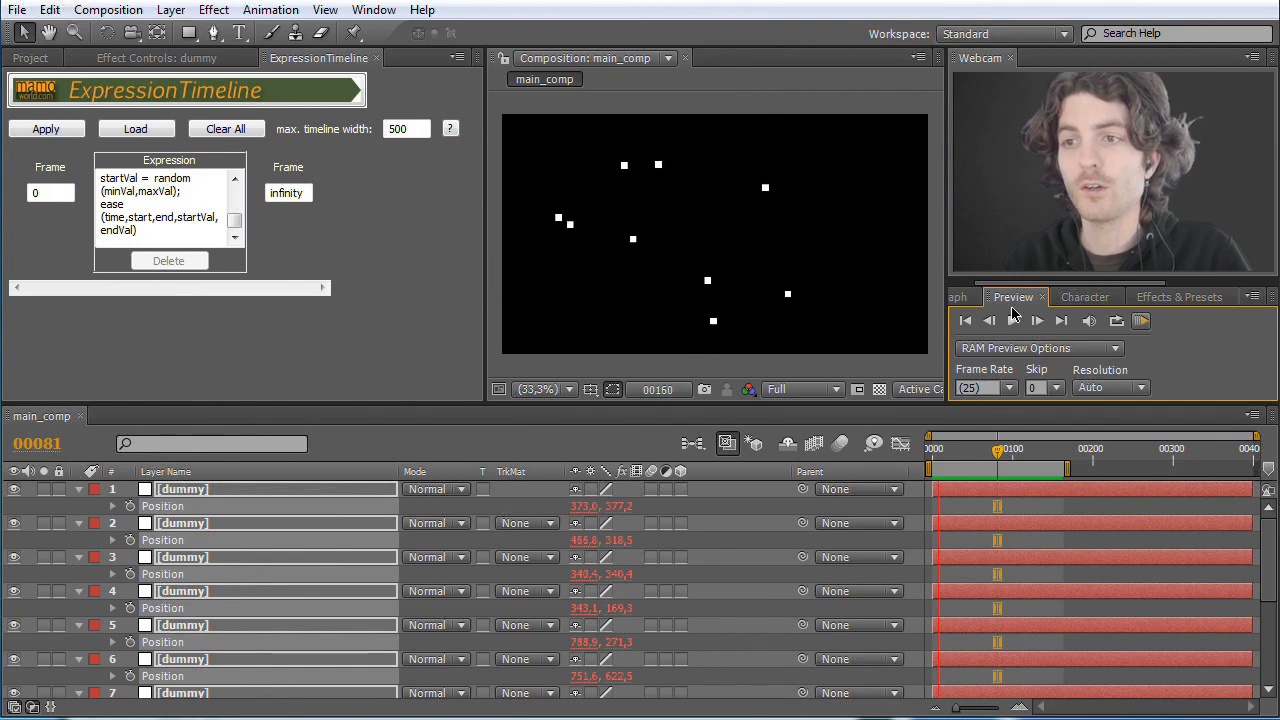
left_click(1141, 321)
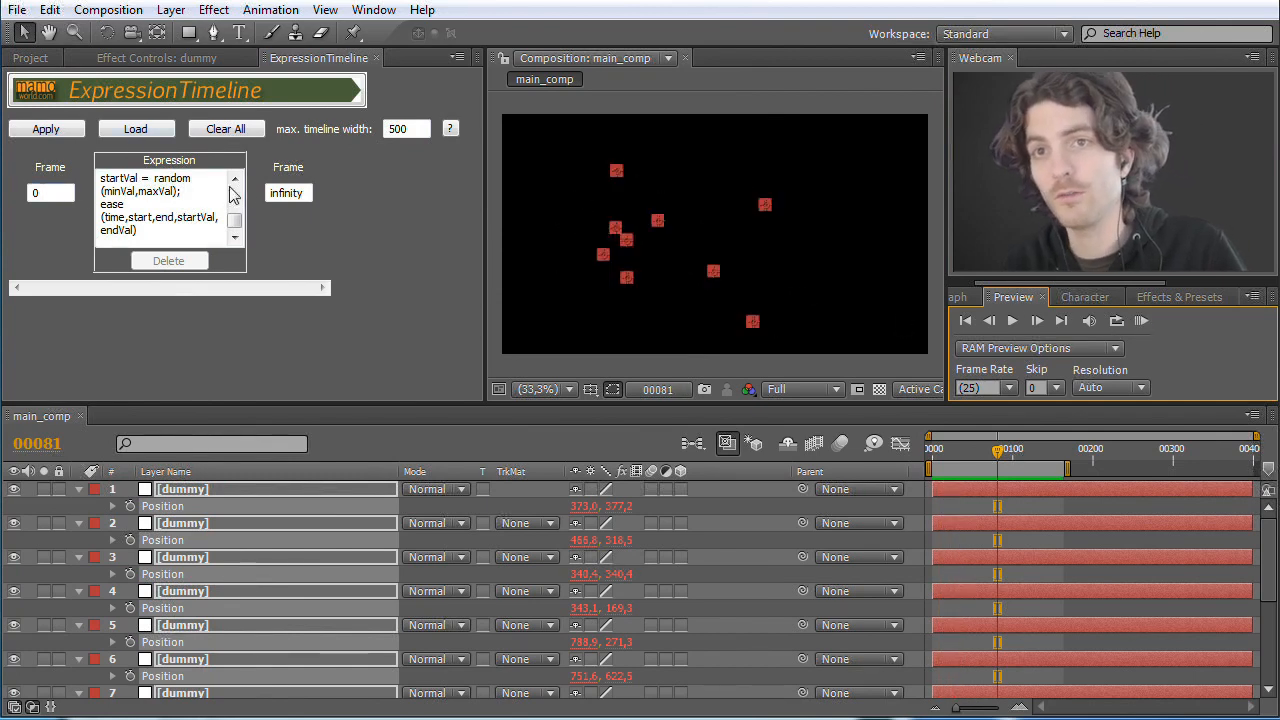
Step: End the random-motion expression at frame 100, insert a second box after it and add a new expression there
double_click(287, 193)
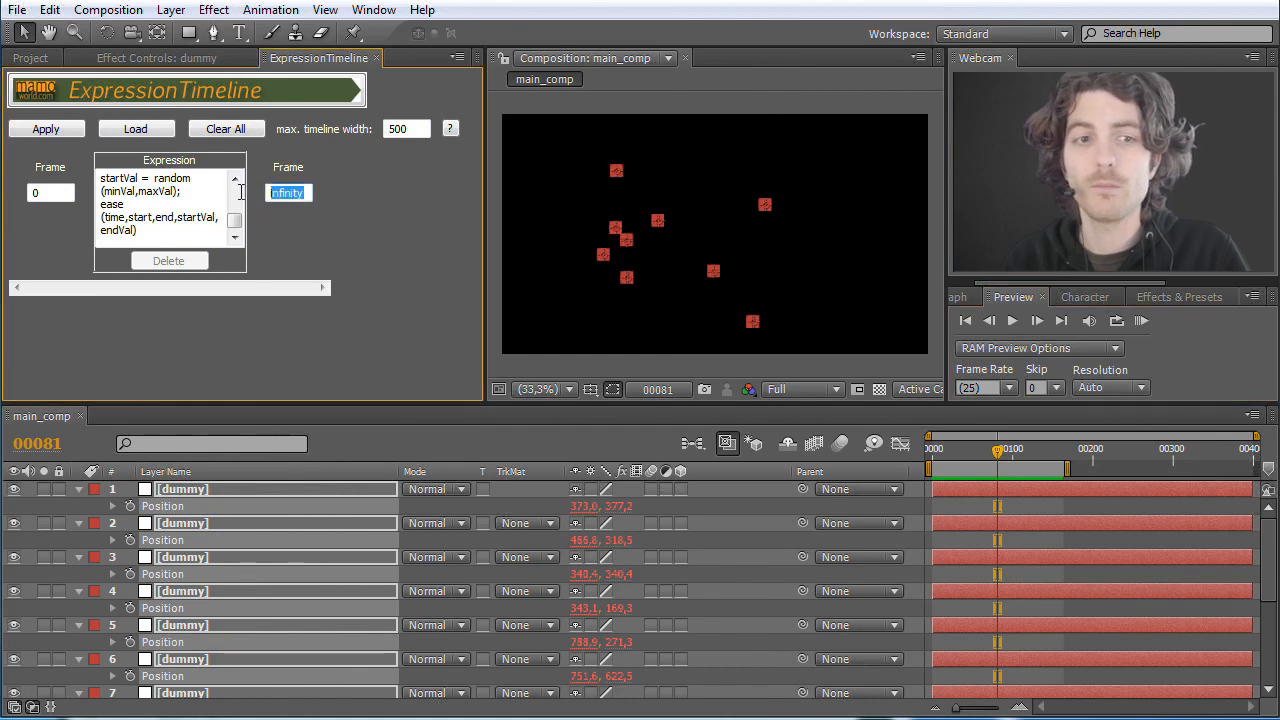
type("100")
left_click(312, 251)
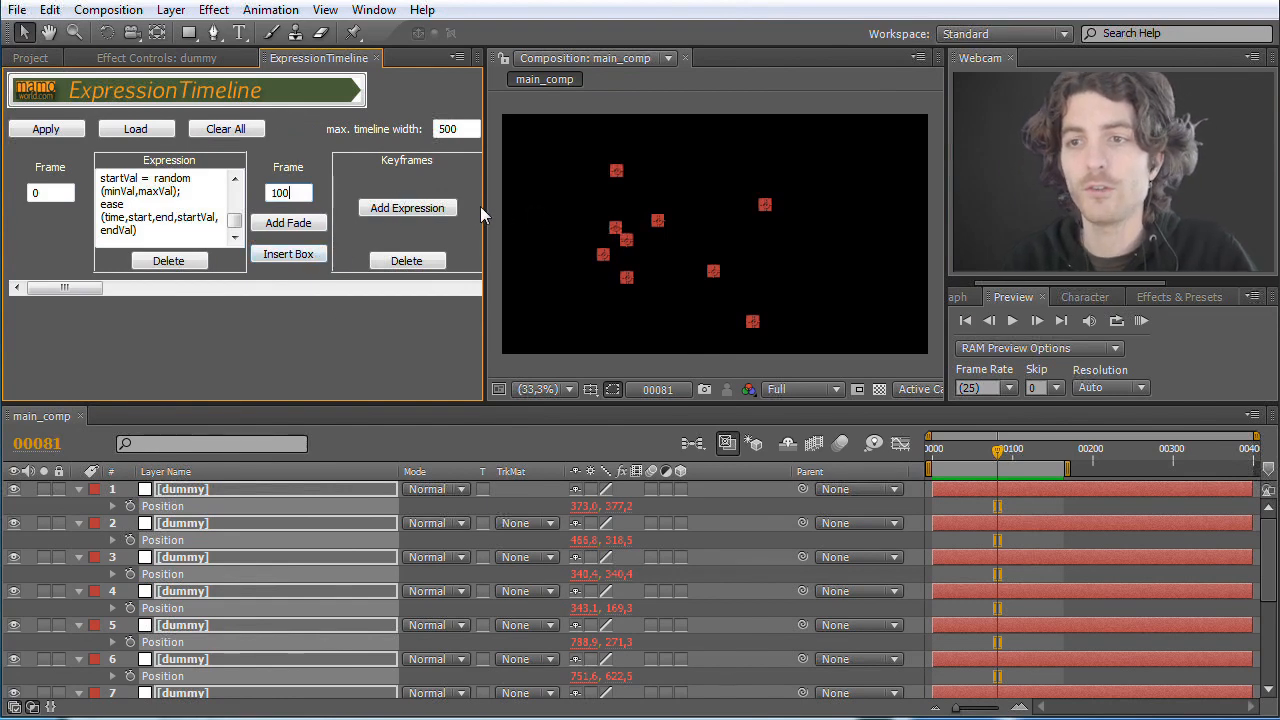
left_click_drag(40, 290, 451, 295)
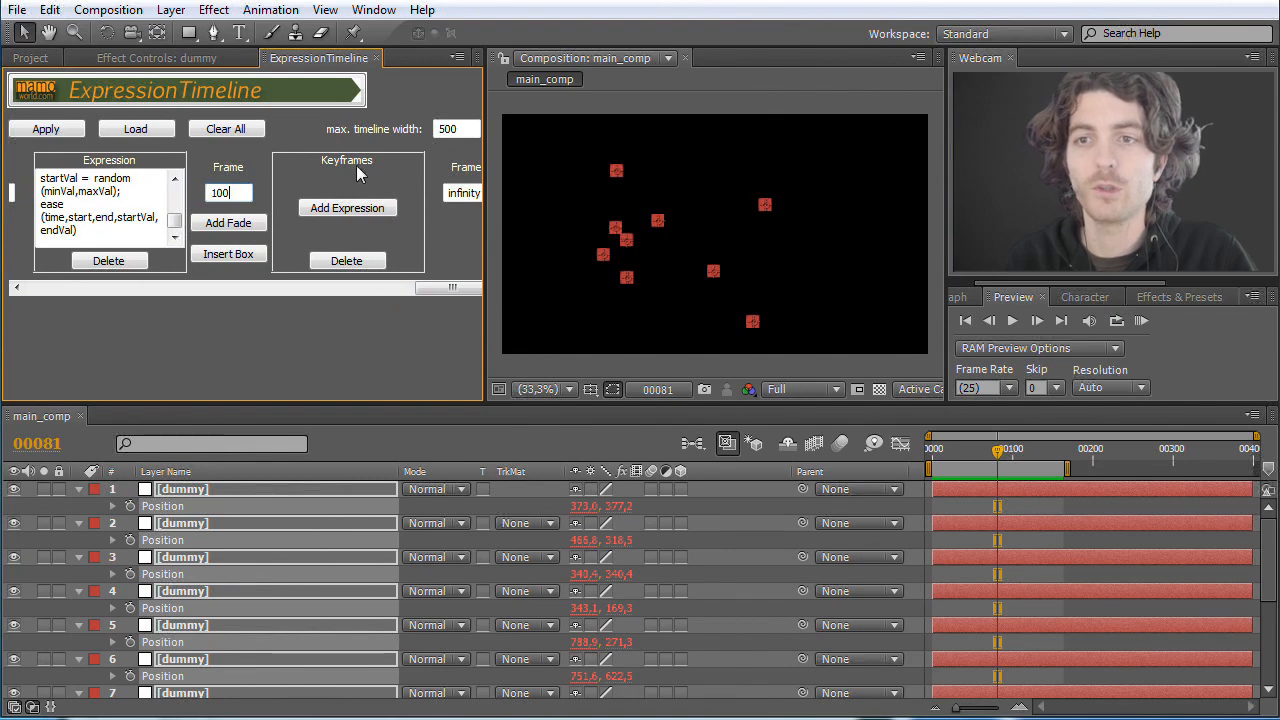
left_click(364, 219)
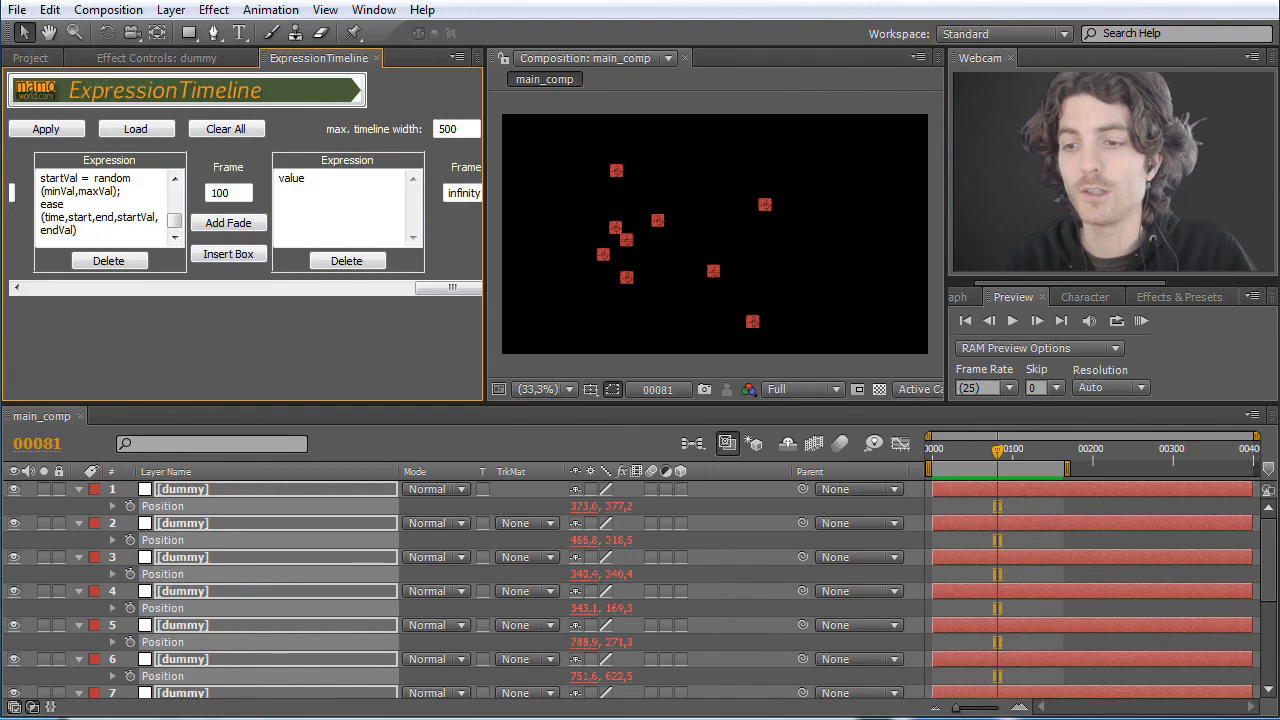
Step: Switch to the browser, open the Random Grid Movement page from the motionscript.com table of contents and look through its expression
key("alt+Tab")
scroll(586, 466, "up", 5)
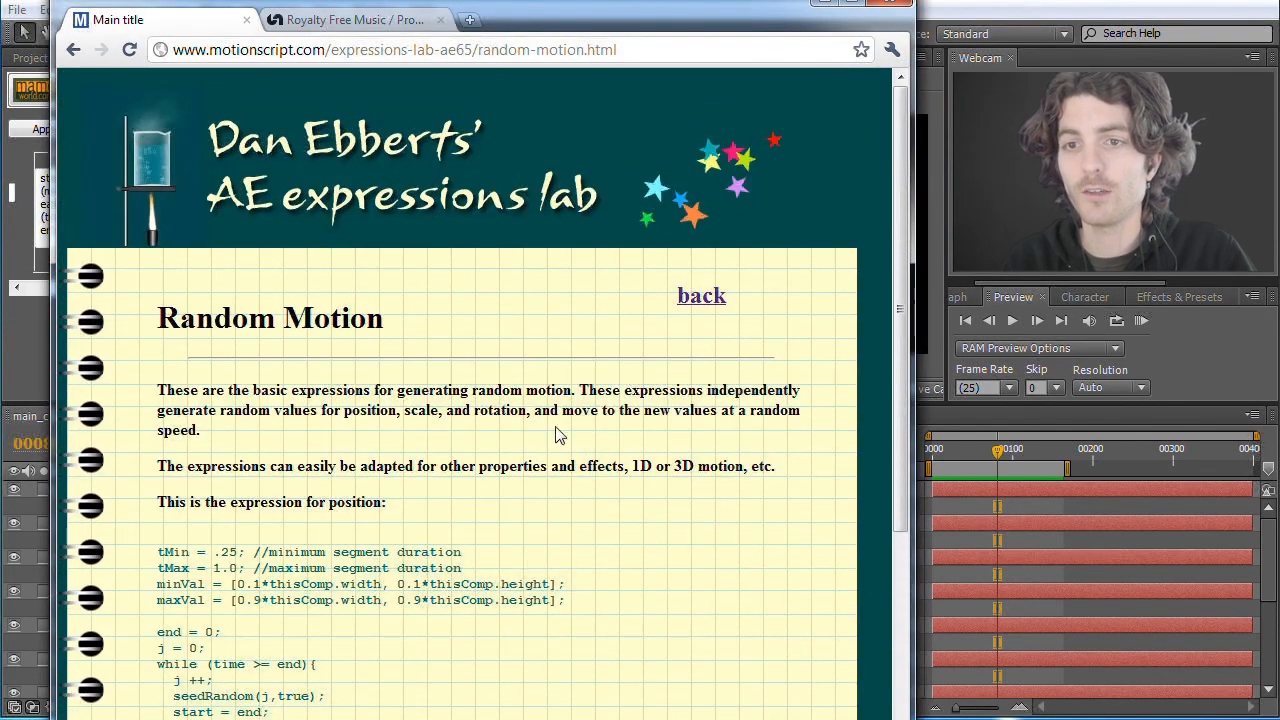
left_click(702, 297)
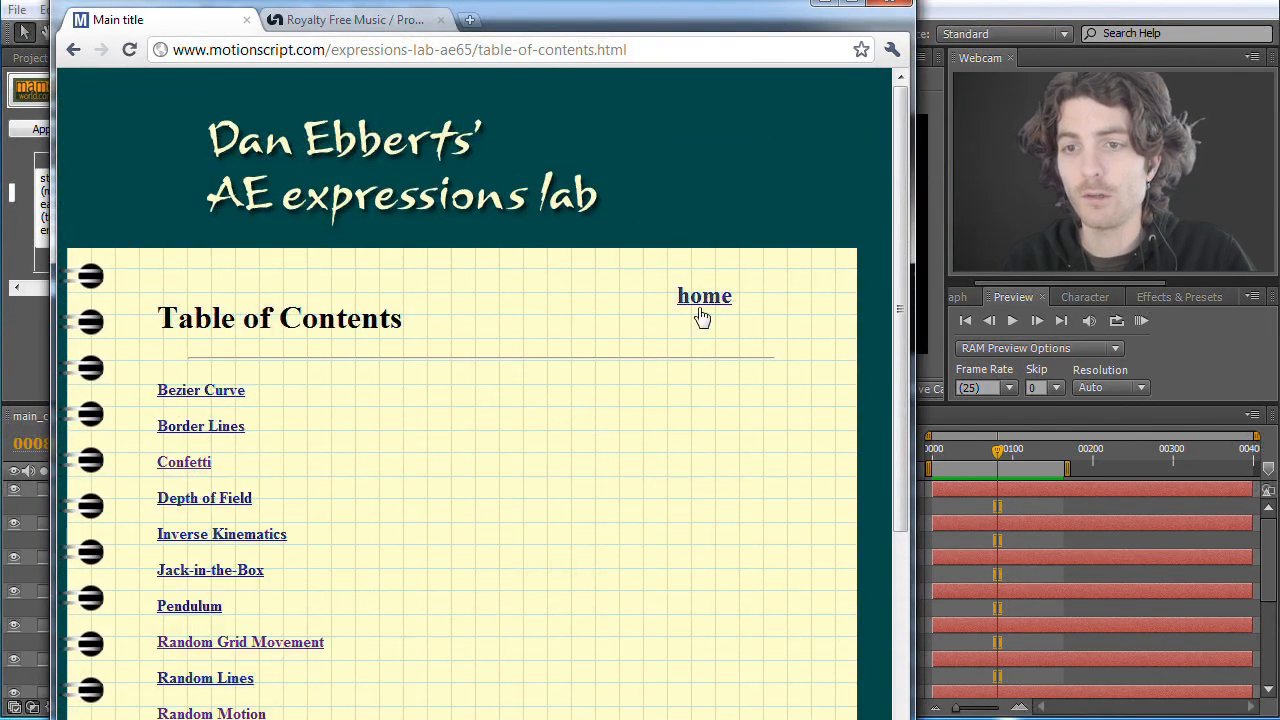
scroll(440, 560, "down", 4)
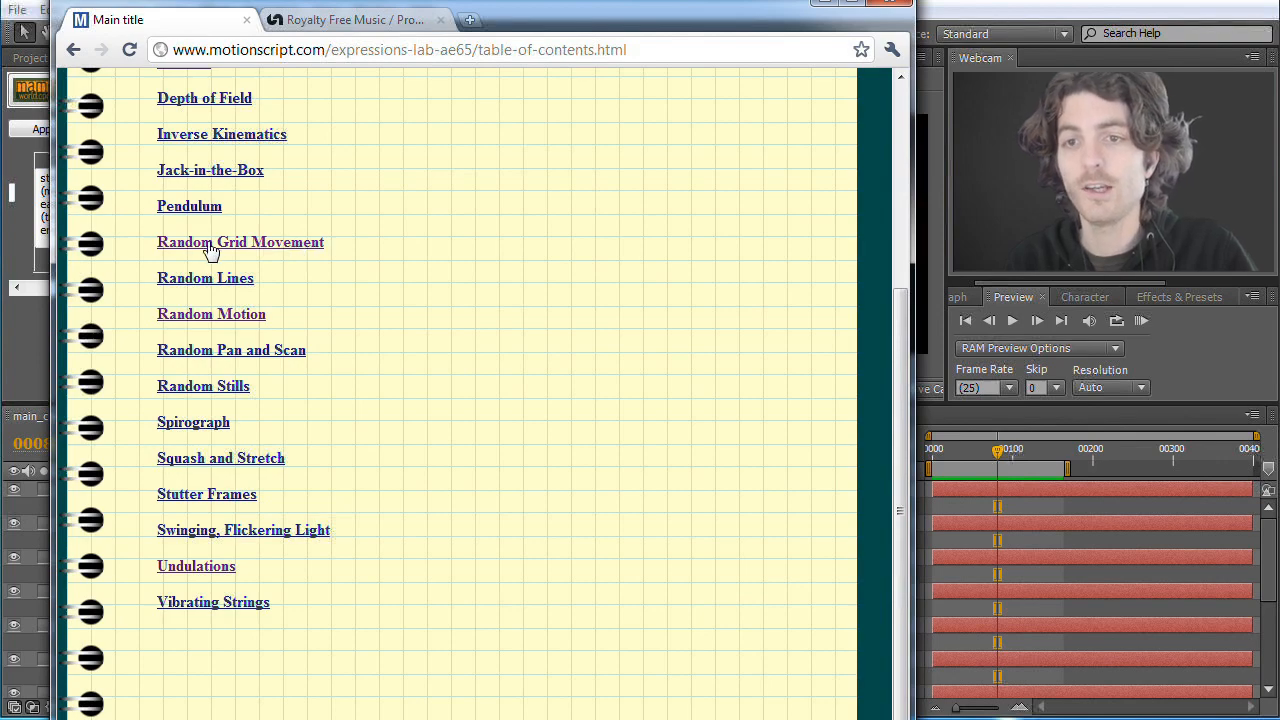
left_click(272, 249)
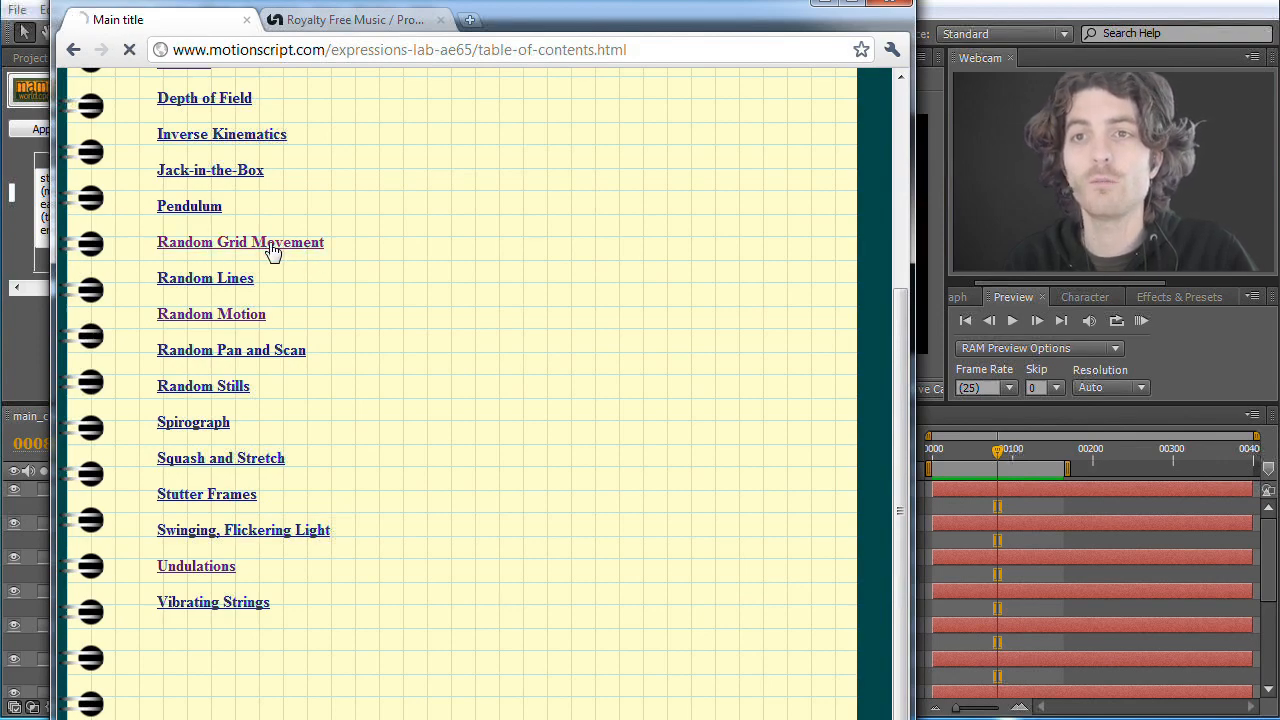
scroll(262, 538, "down", 2)
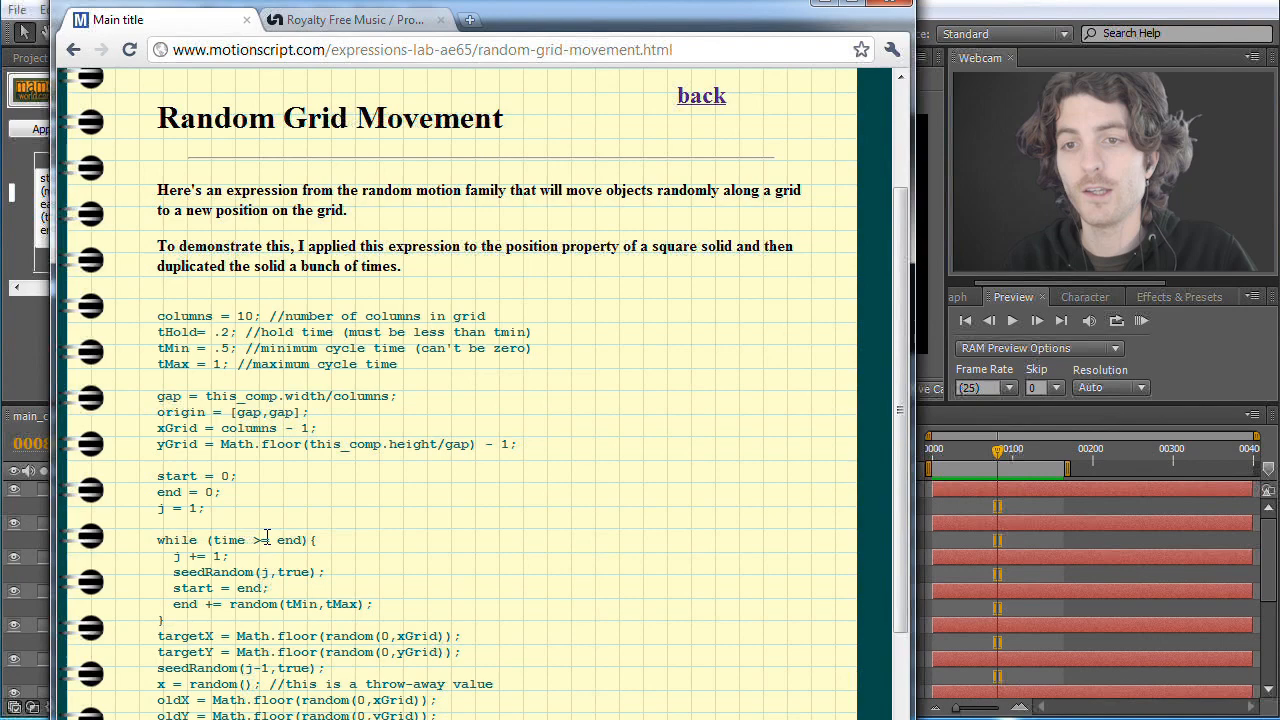
scroll(266, 540, "down", 6)
scroll(268, 543, "up", 5)
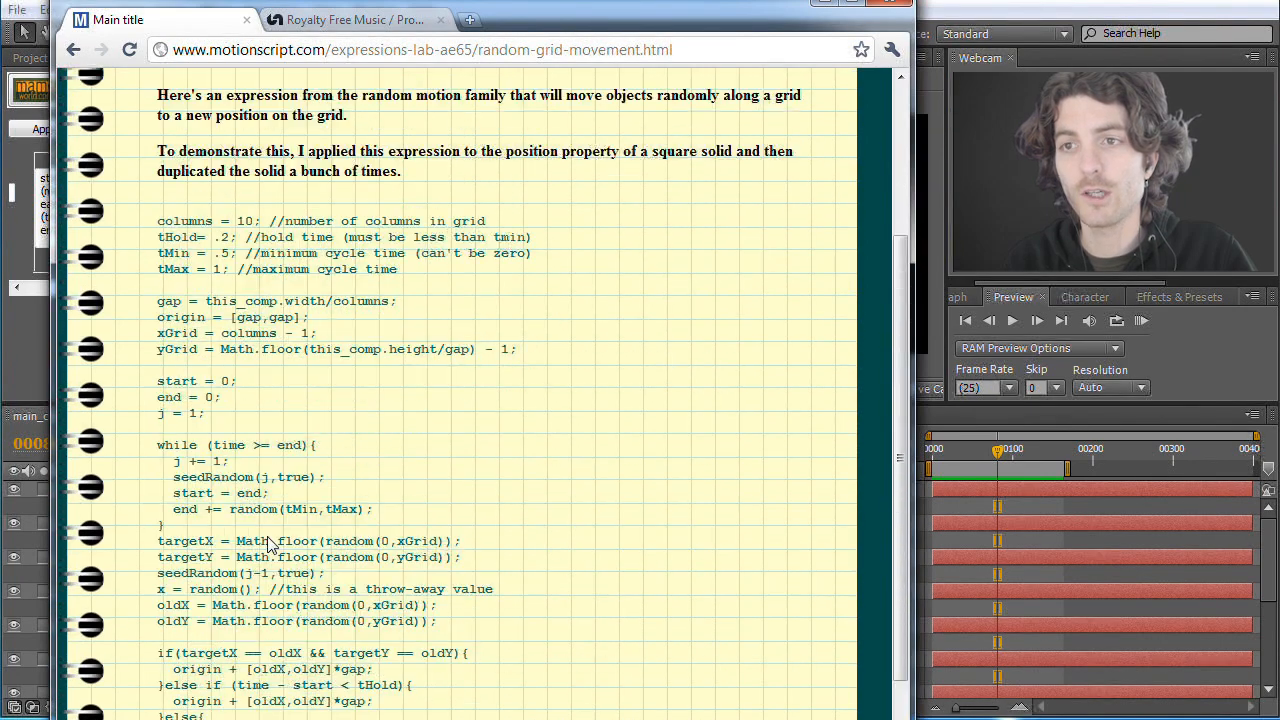
scroll(268, 543, "up", 3)
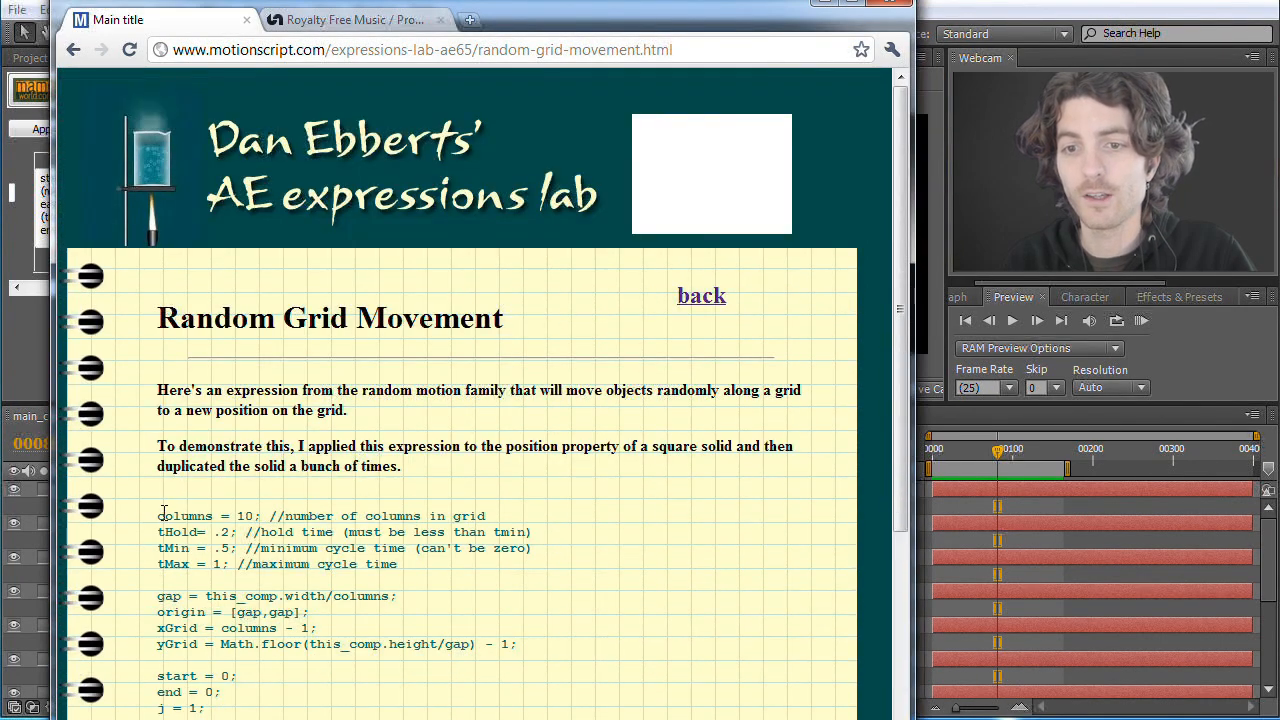
Step: Copy the complete Random Grid Movement expression, from the columns line to the final closing brace
left_click_drag(158, 514, 422, 665)
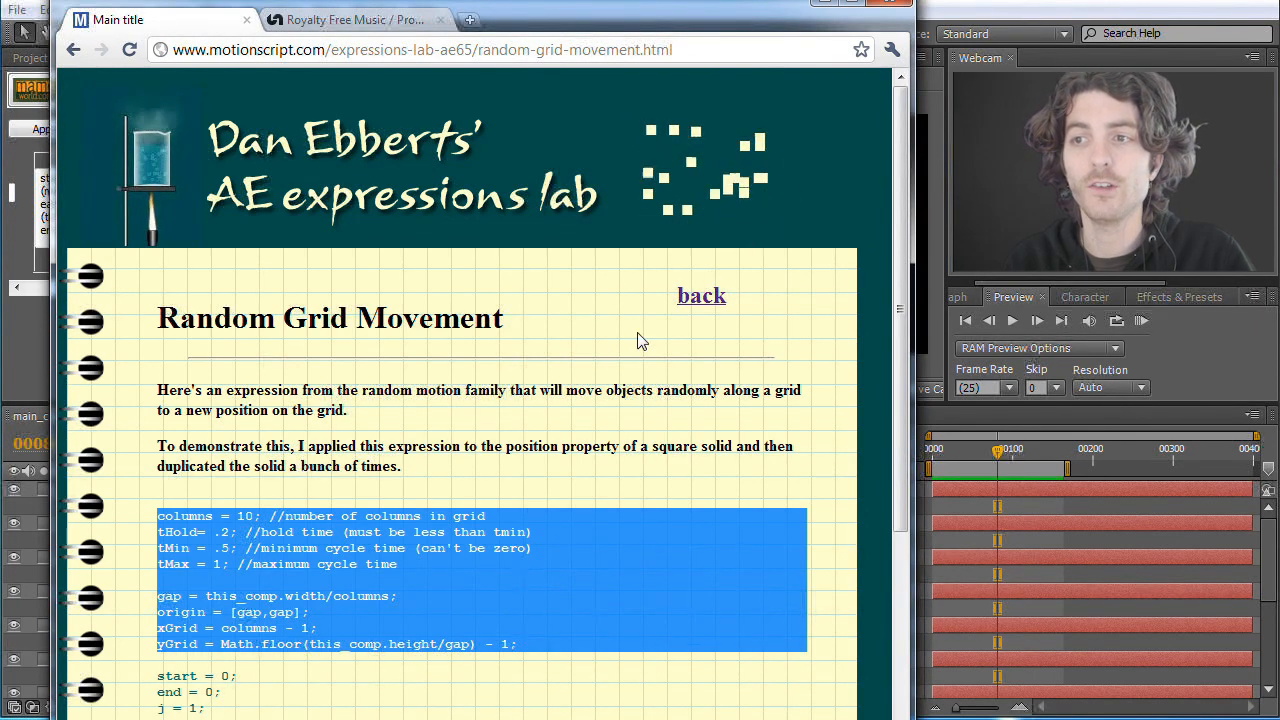
left_click(158, 516)
left_click_drag(158, 516, 345, 628)
scroll(337, 634, "down", 6)
scroll(345, 628, "down", 2)
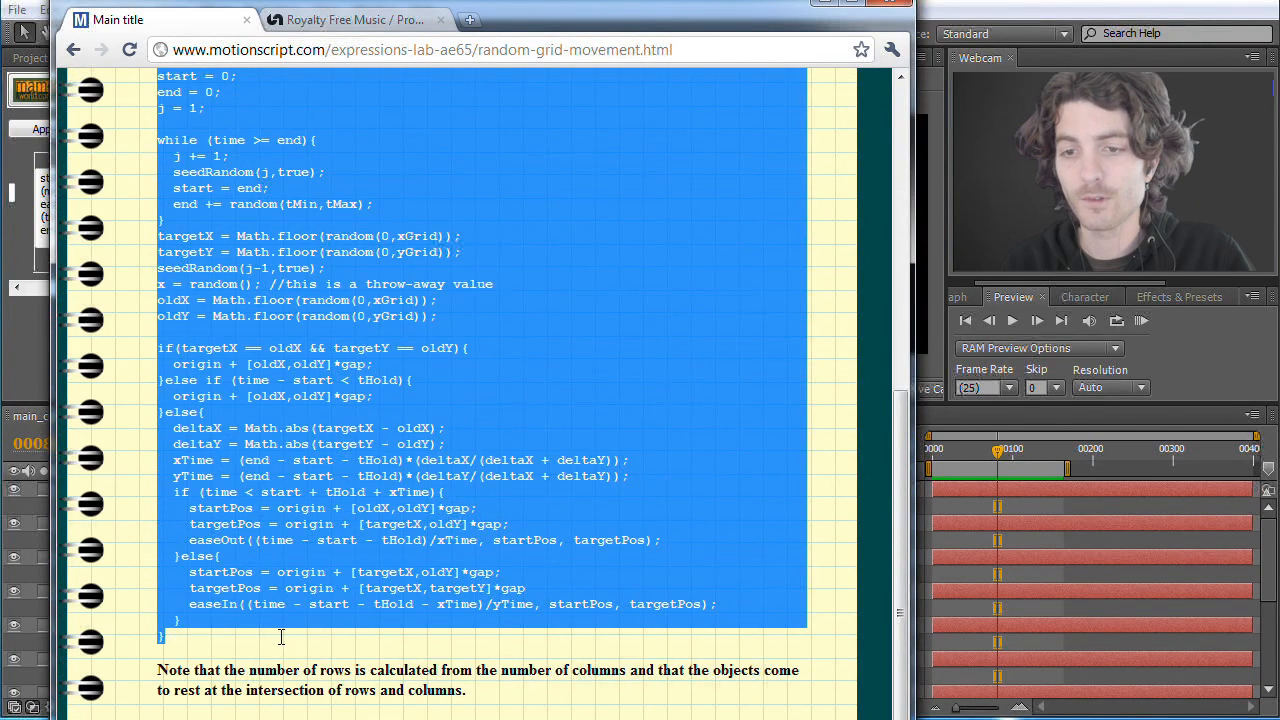
right_click(287, 416)
left_click(318, 422)
scroll(420, 428, "up", 1)
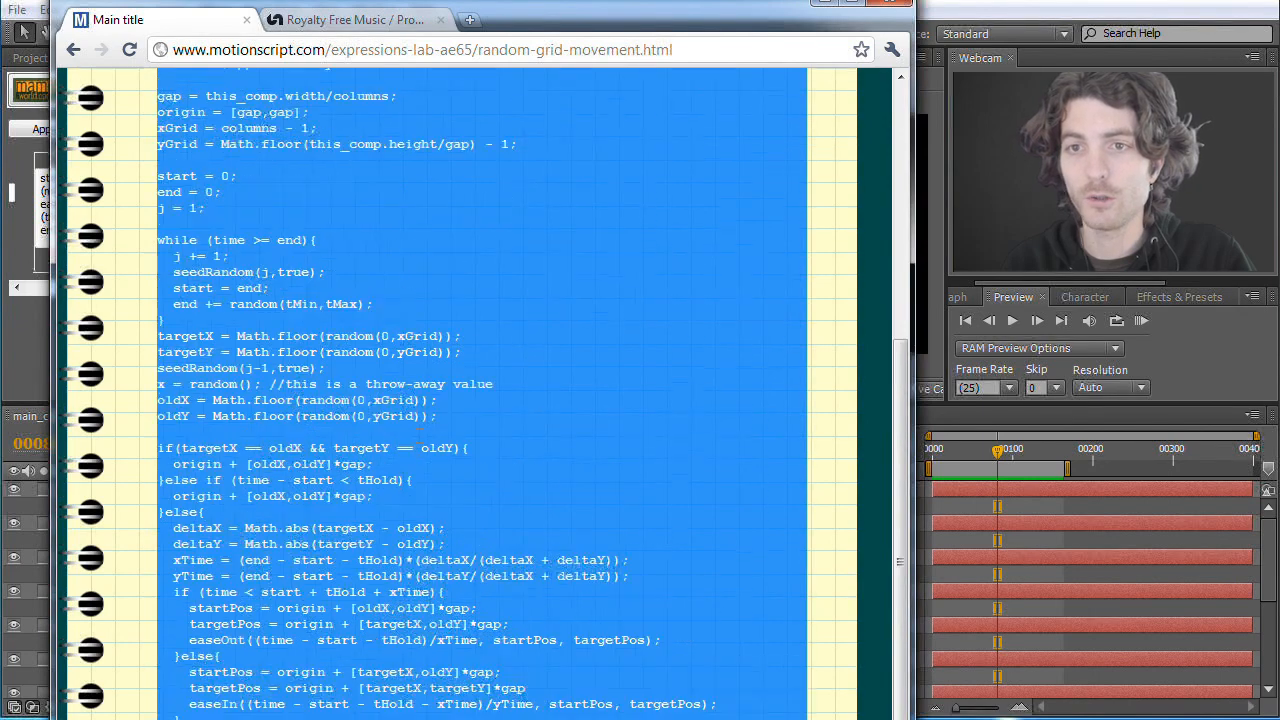
scroll(420, 430, "up", 4)
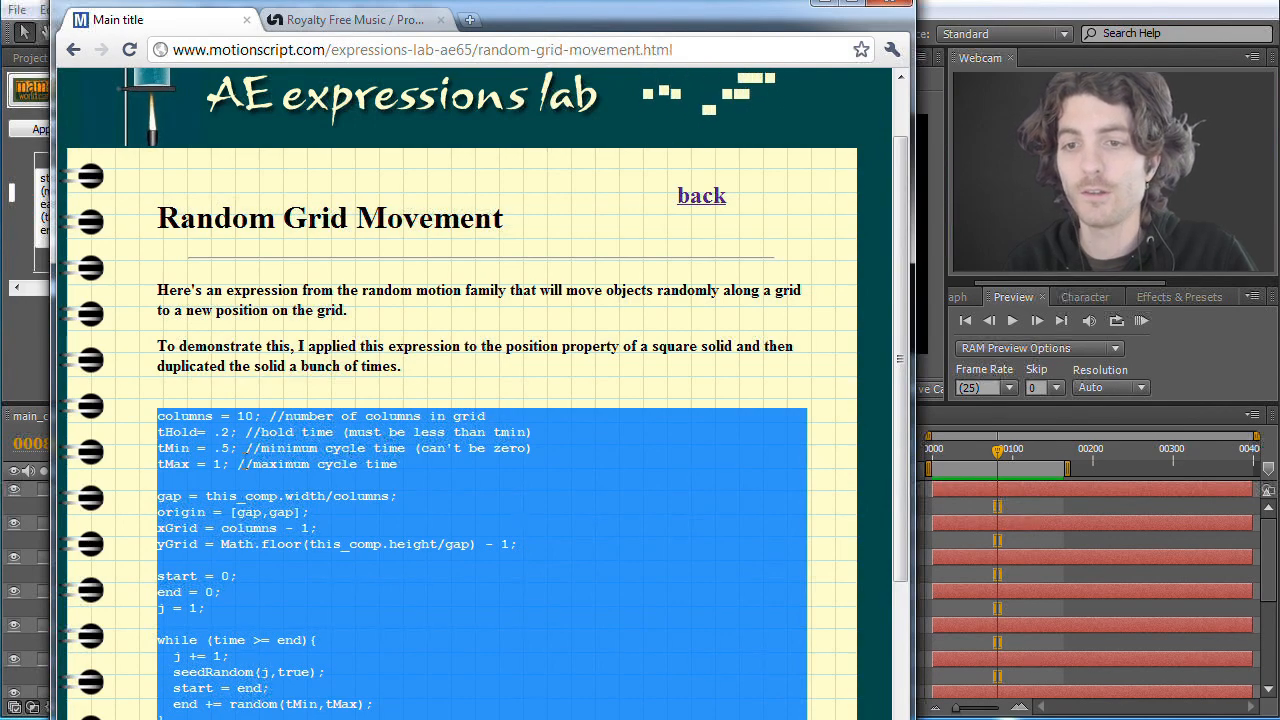
Step: Return to After Effects and replace the second ExpressionTimeline box's default value text with the copied grid-movement expression
key("alt+Tab")
left_click_drag(312, 181, 244, 183)
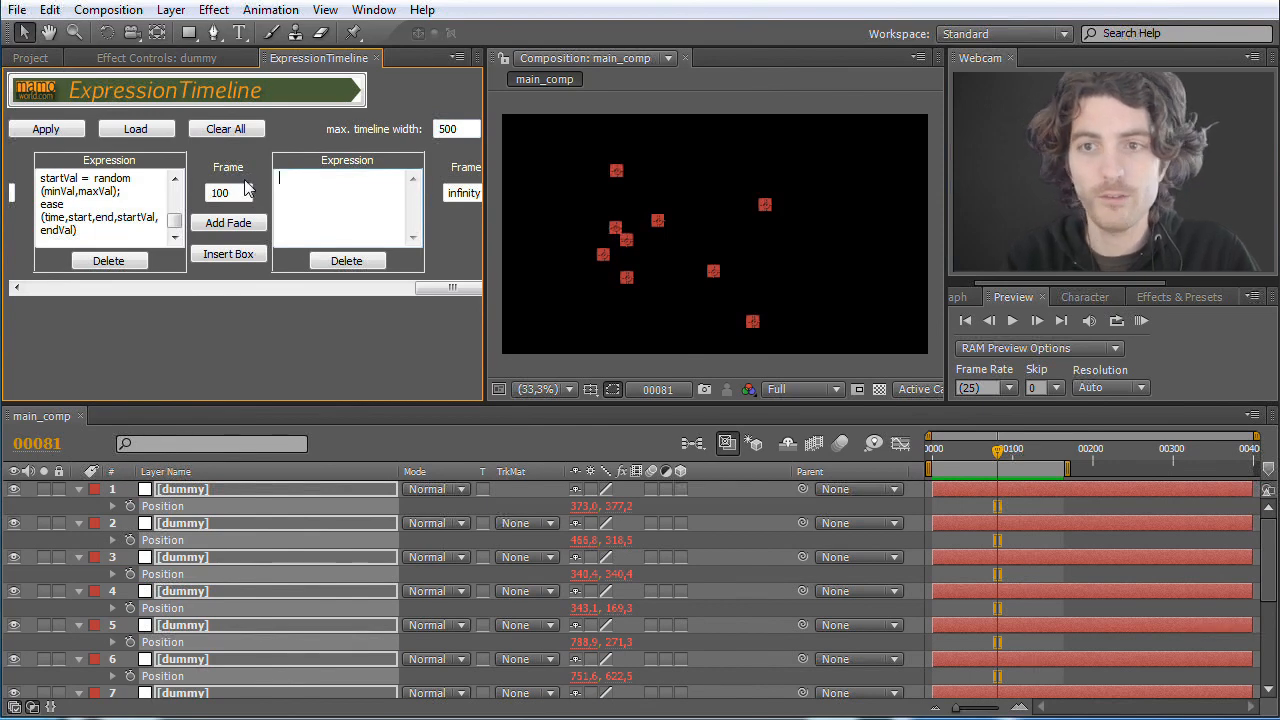
key("ctrl+v")
Step: Set tMin to 5 in the grid-movement expression of the second ExpressionTimeline box
scroll(412, 222, "up", 5)
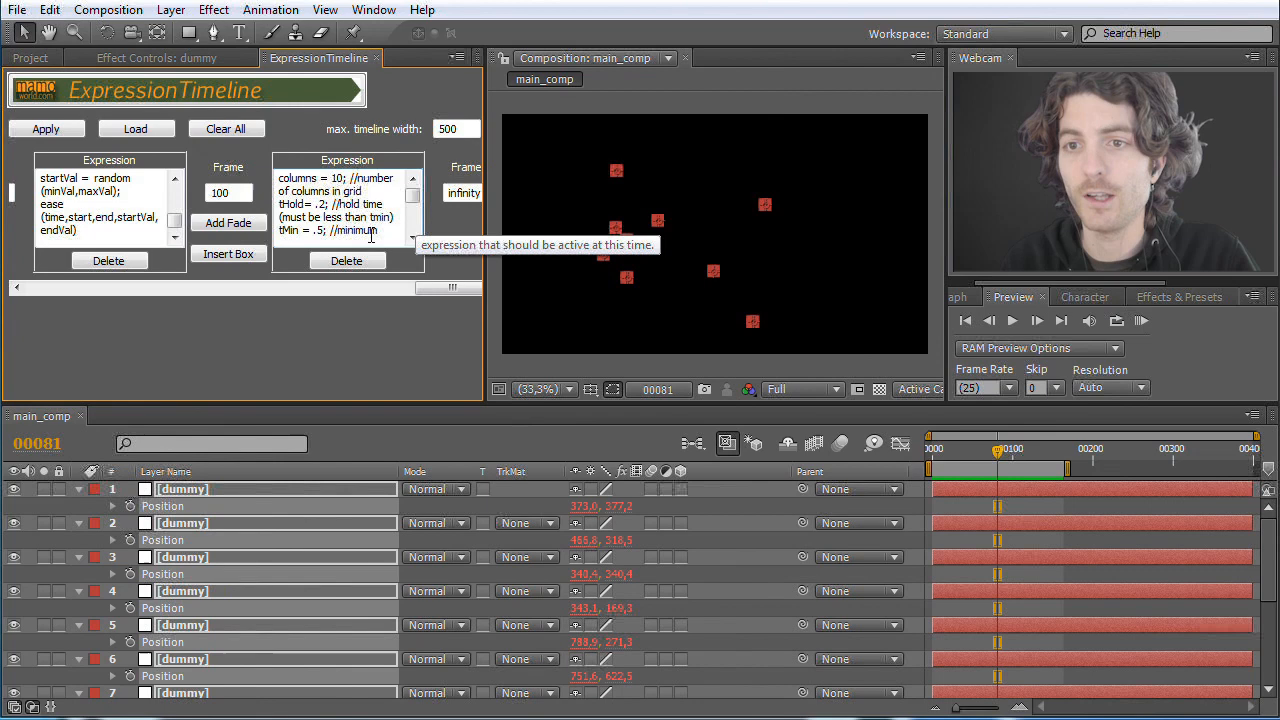
scroll(343, 226, "down", 1)
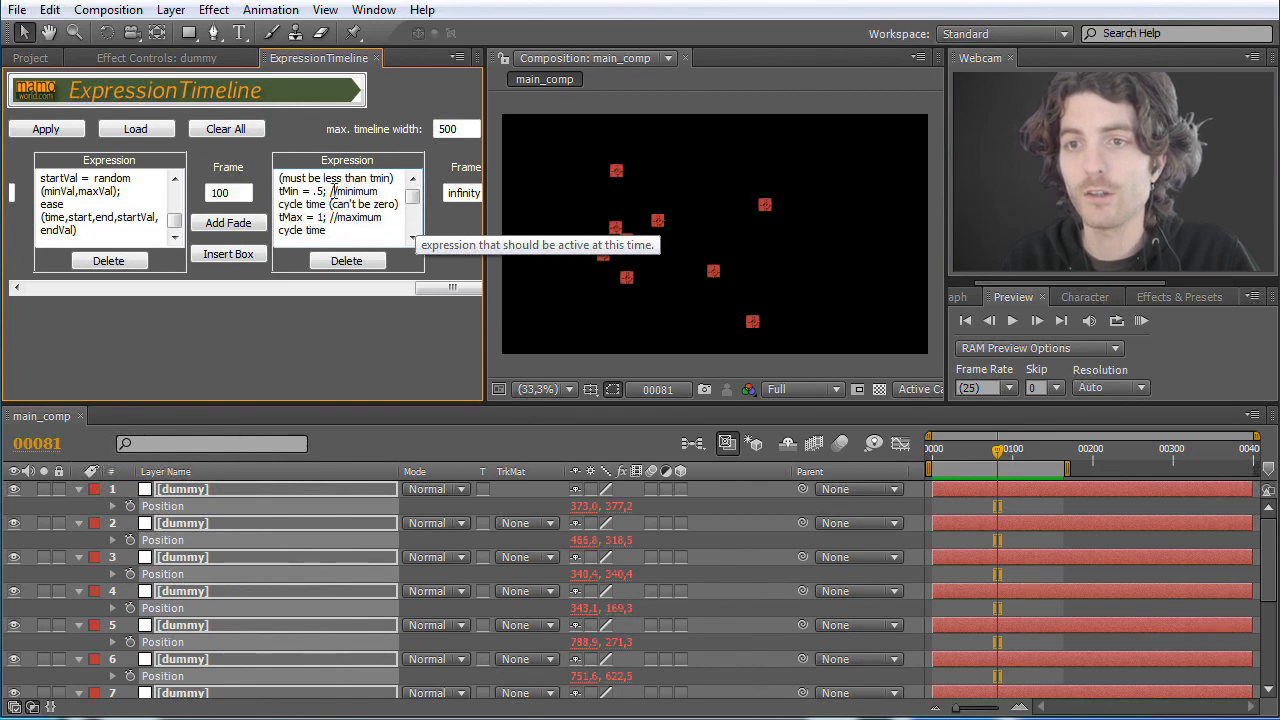
left_click(313, 191)
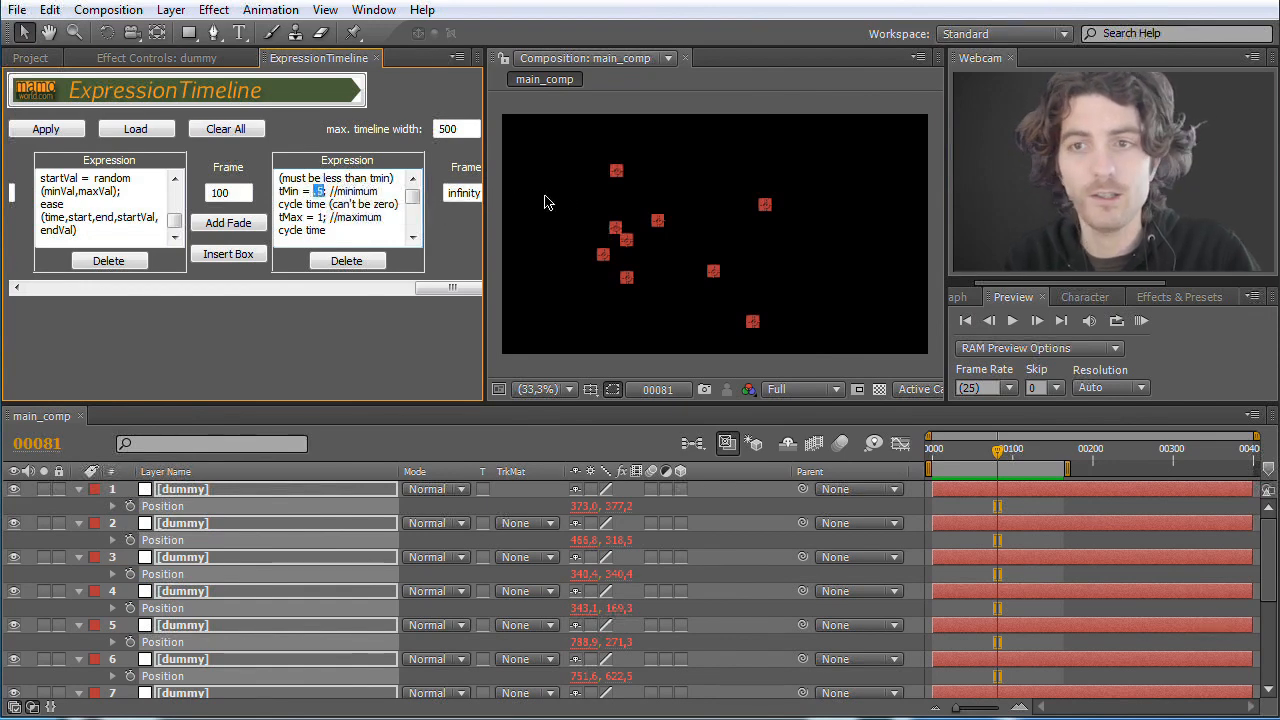
type("5")
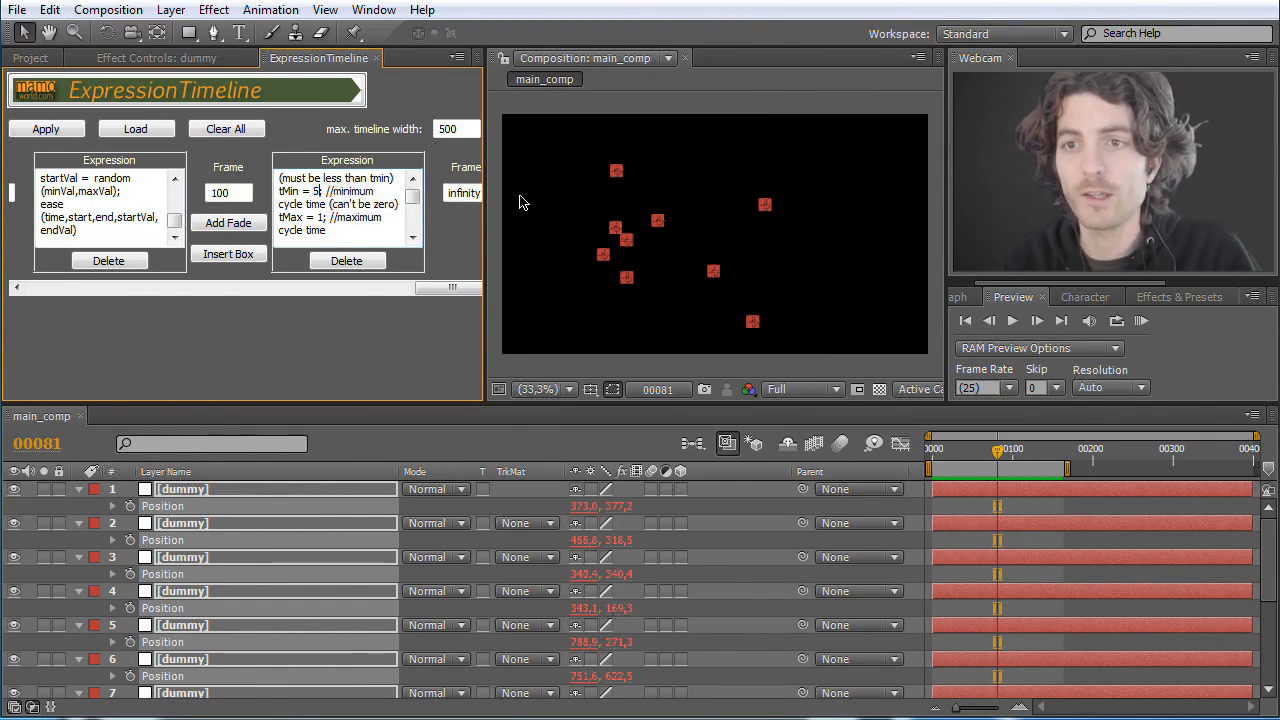
Step: Set tMax to 10 in the grid-movement expression of the second ExpressionTimeline box
left_click(320, 217)
type("0")
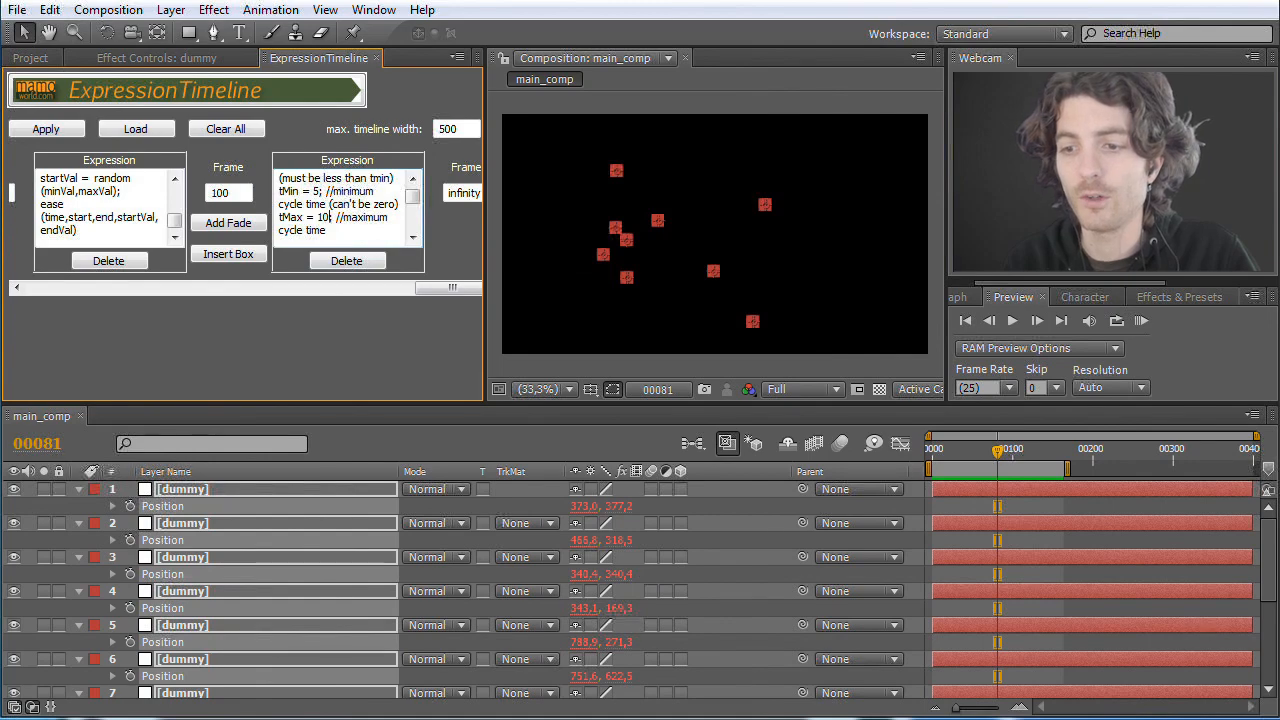
Step: Switch to the browser, review the columns setting and animated demo on the Random Grid Movement page, and return to After Effects
mouse_move(585, 716)
left_click(585, 610)
left_click(240, 452)
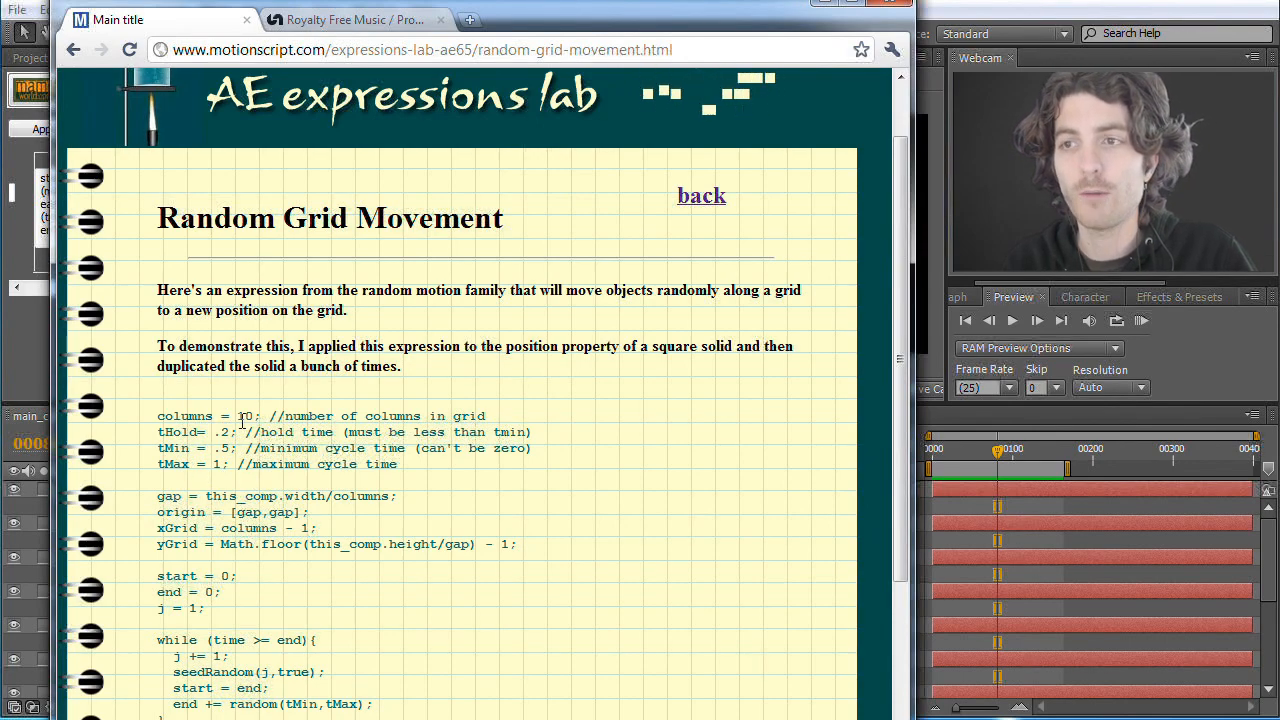
scroll(755, 169, "up", 1)
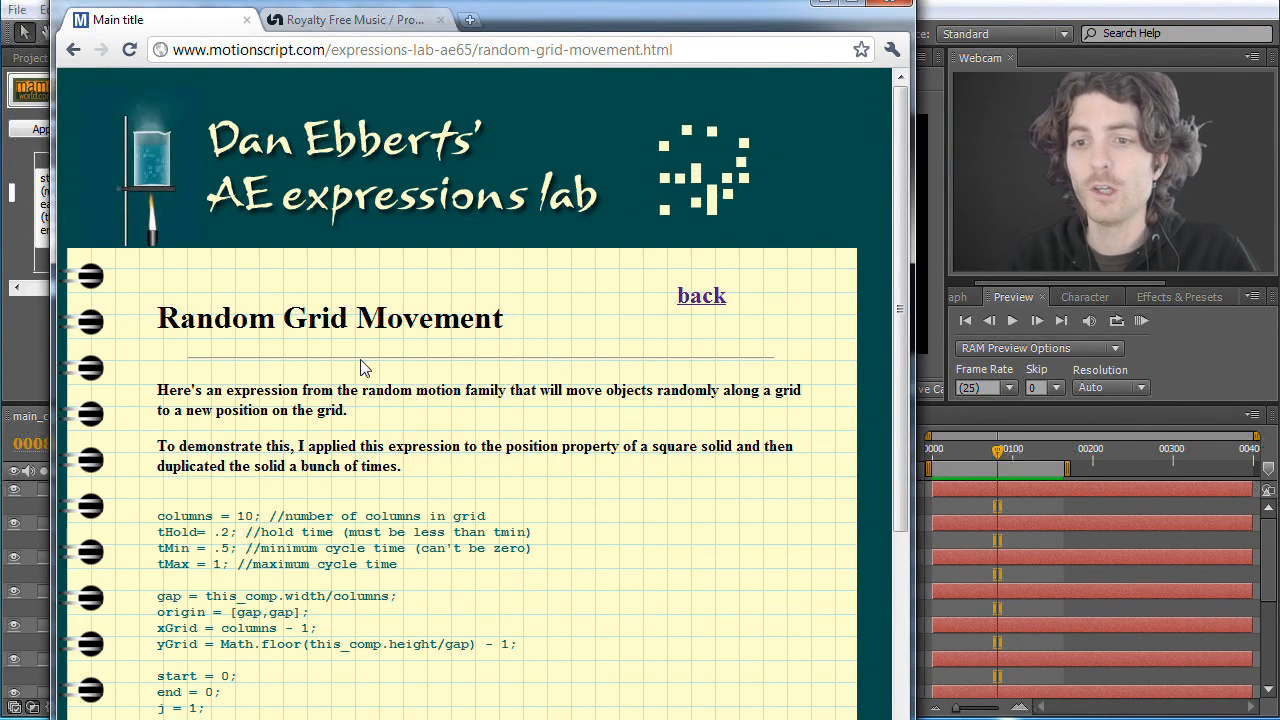
key("alt+Tab")
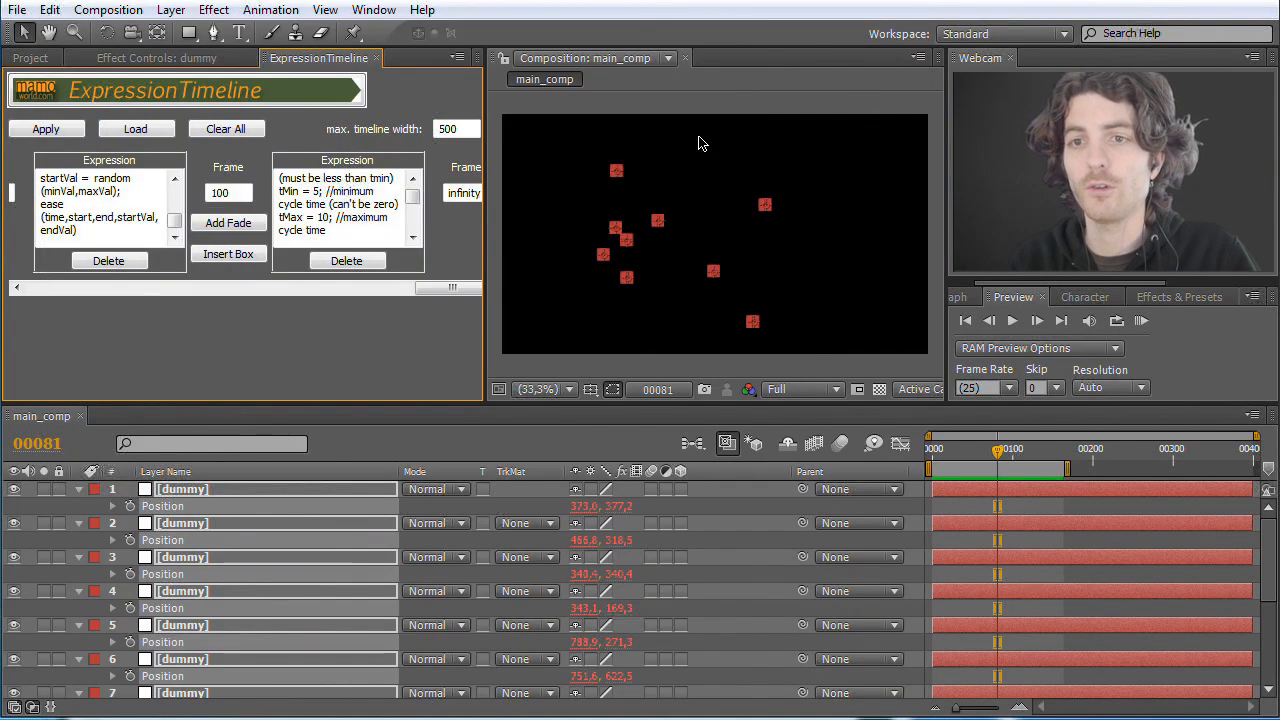
Step: Apply the expression timeline to the selected dummy layers' Position properties and run a RAM preview
left_click(66, 131)
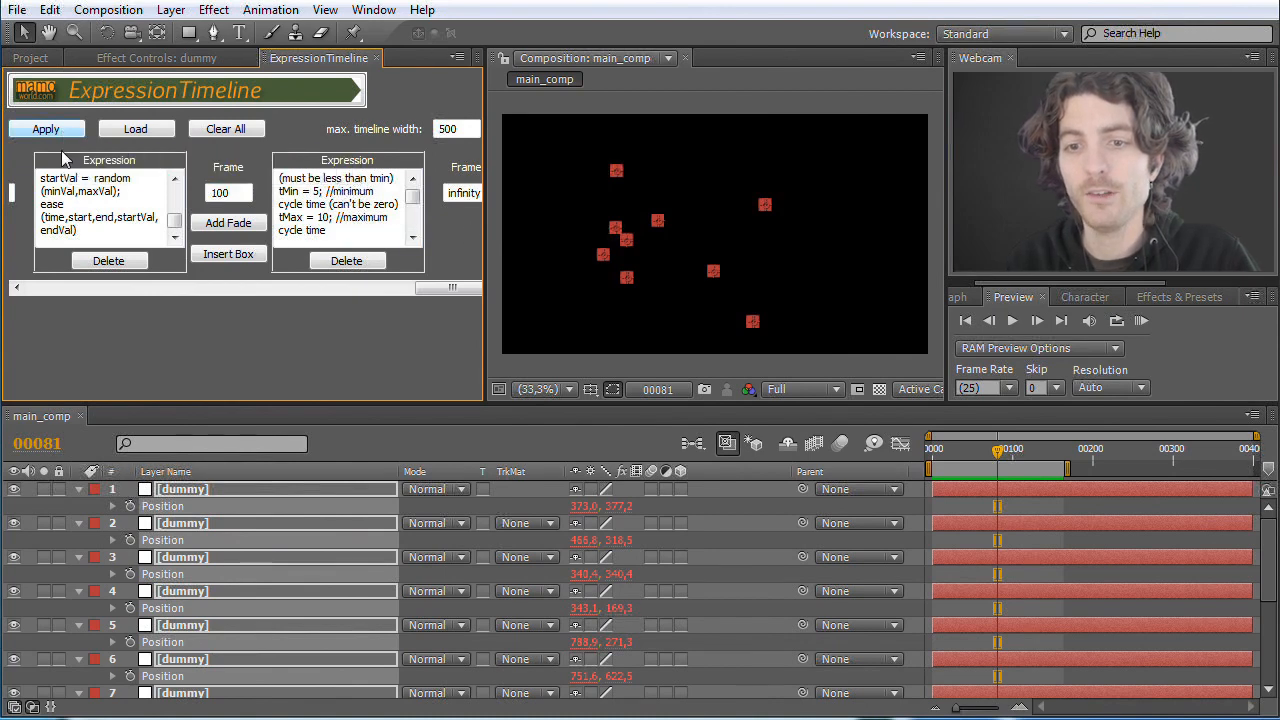
scroll(180, 680, "down", 3)
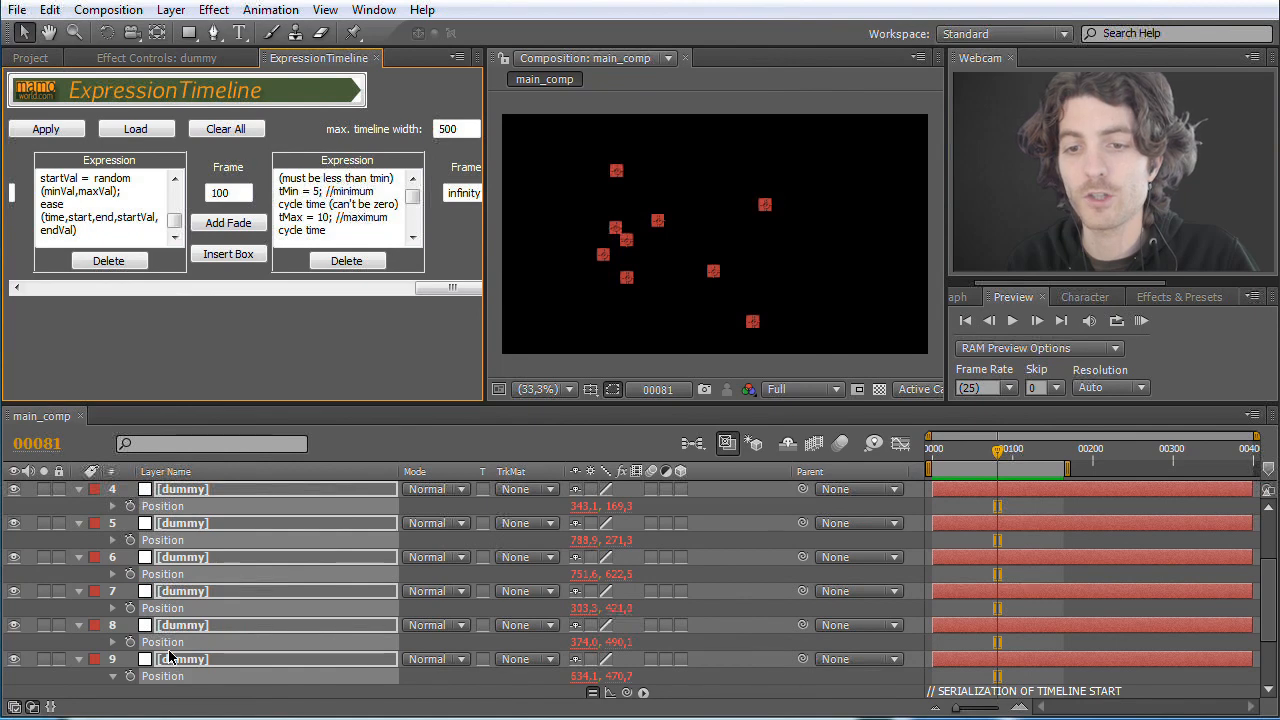
scroll(175, 662, "up", 3)
left_click(50, 129)
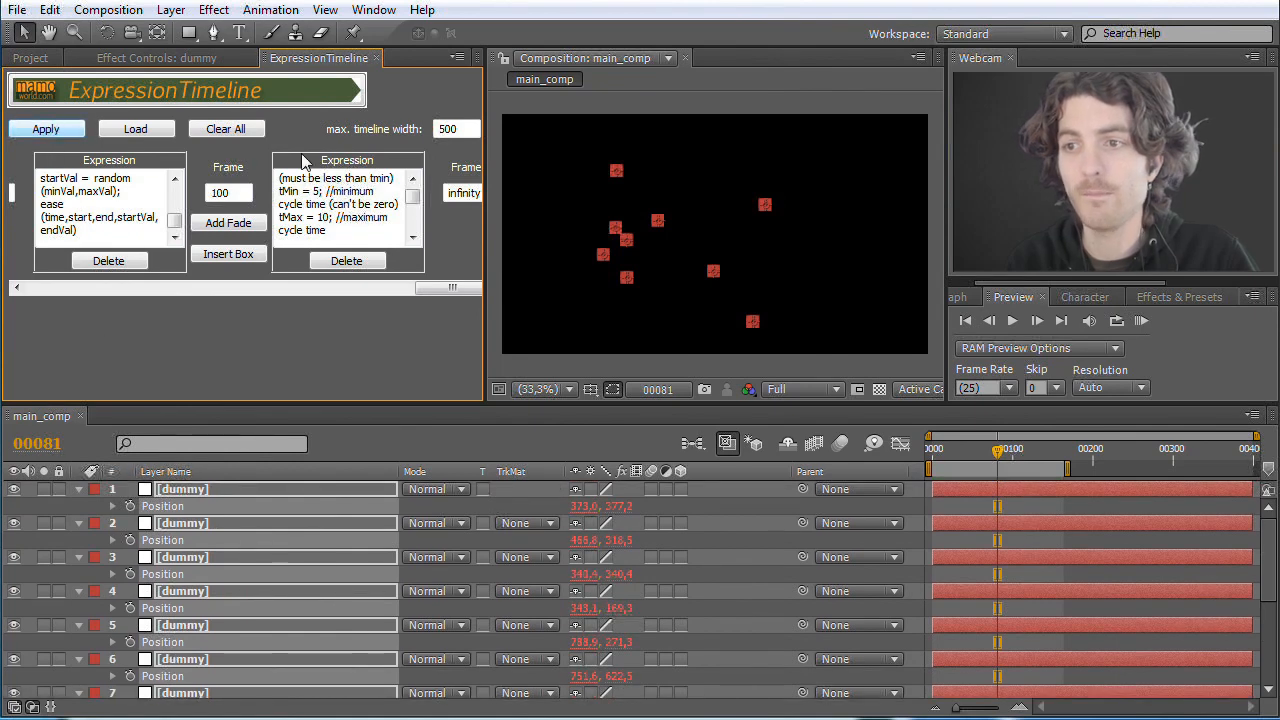
left_click(1141, 322)
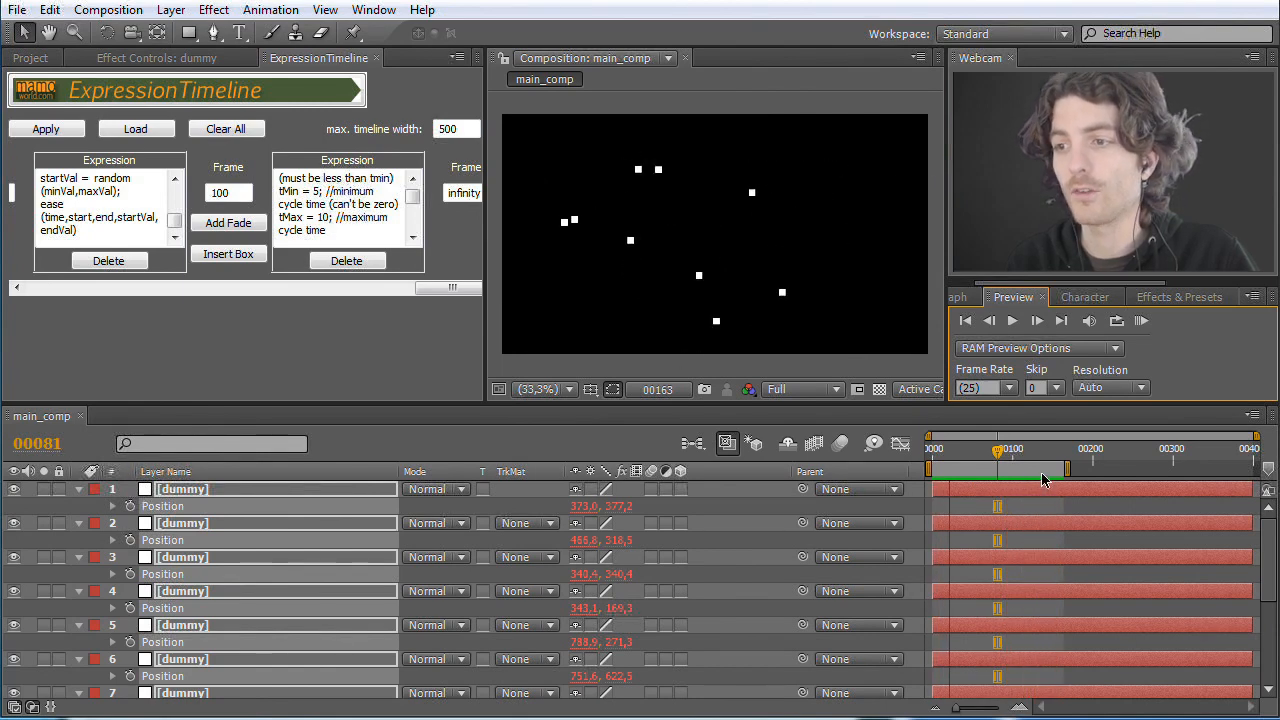
Step: Extend the work area end past frame 200 and RAM preview the transition between both expressions
left_click_drag(1066, 469, 1114, 470)
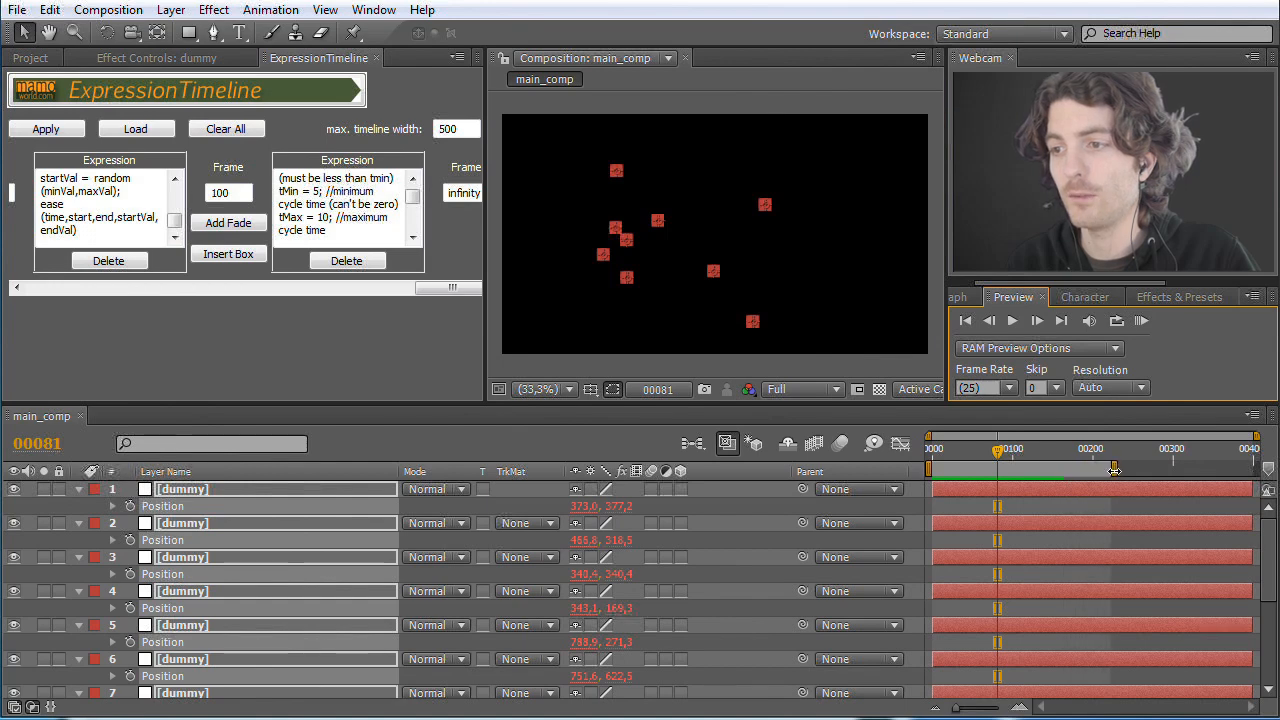
left_click(1139, 321)
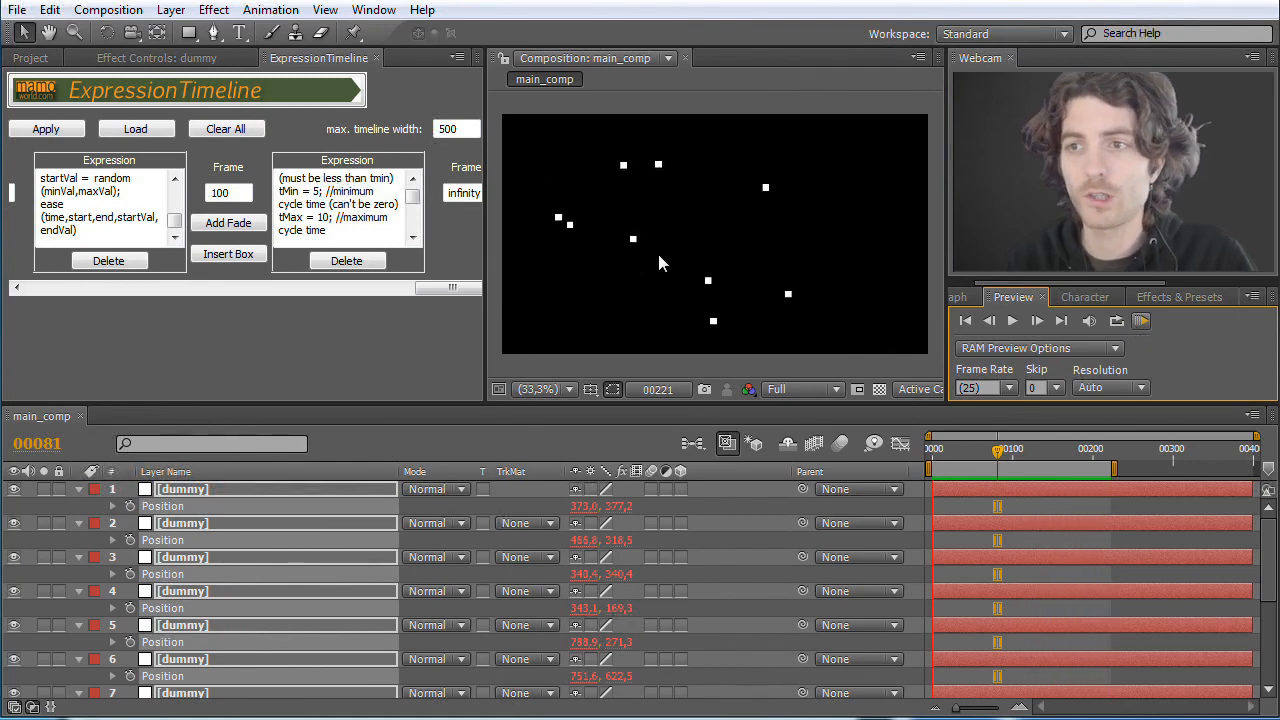
left_click(1142, 330)
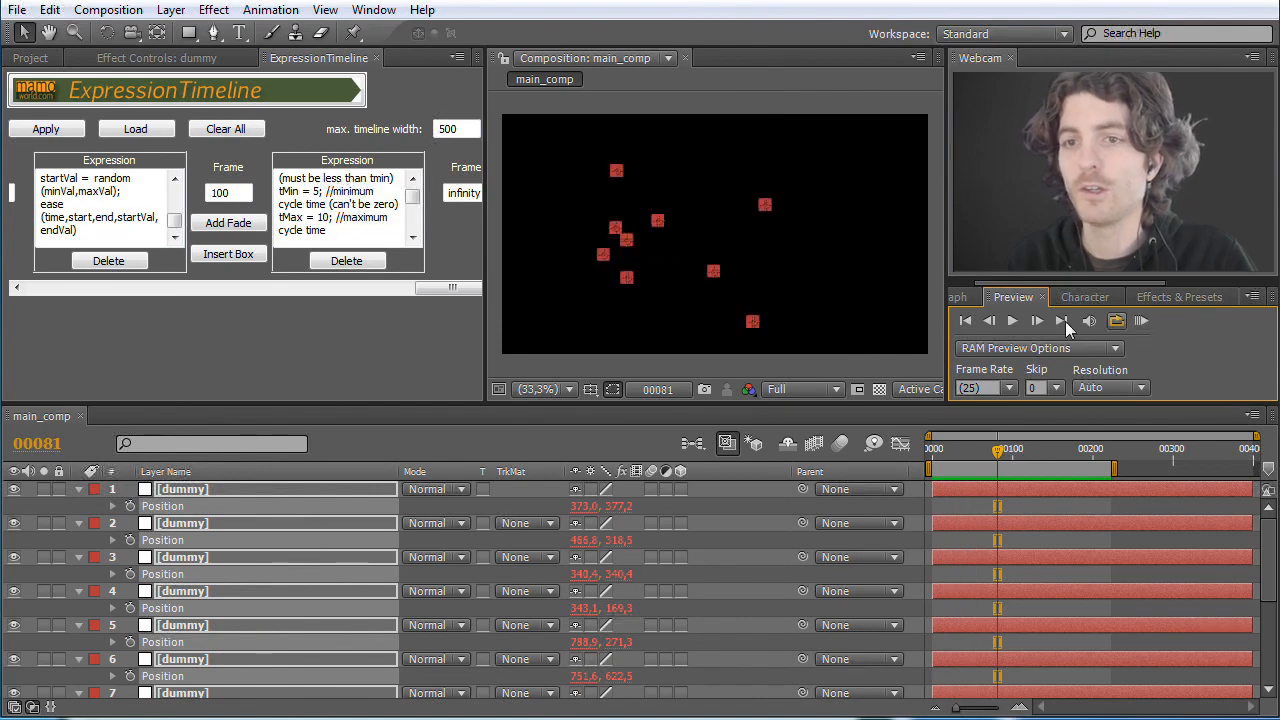
Step: Add a fade with duration 10 at frame 100 between the two expressions, apply it and run a RAM preview
left_click(228, 223)
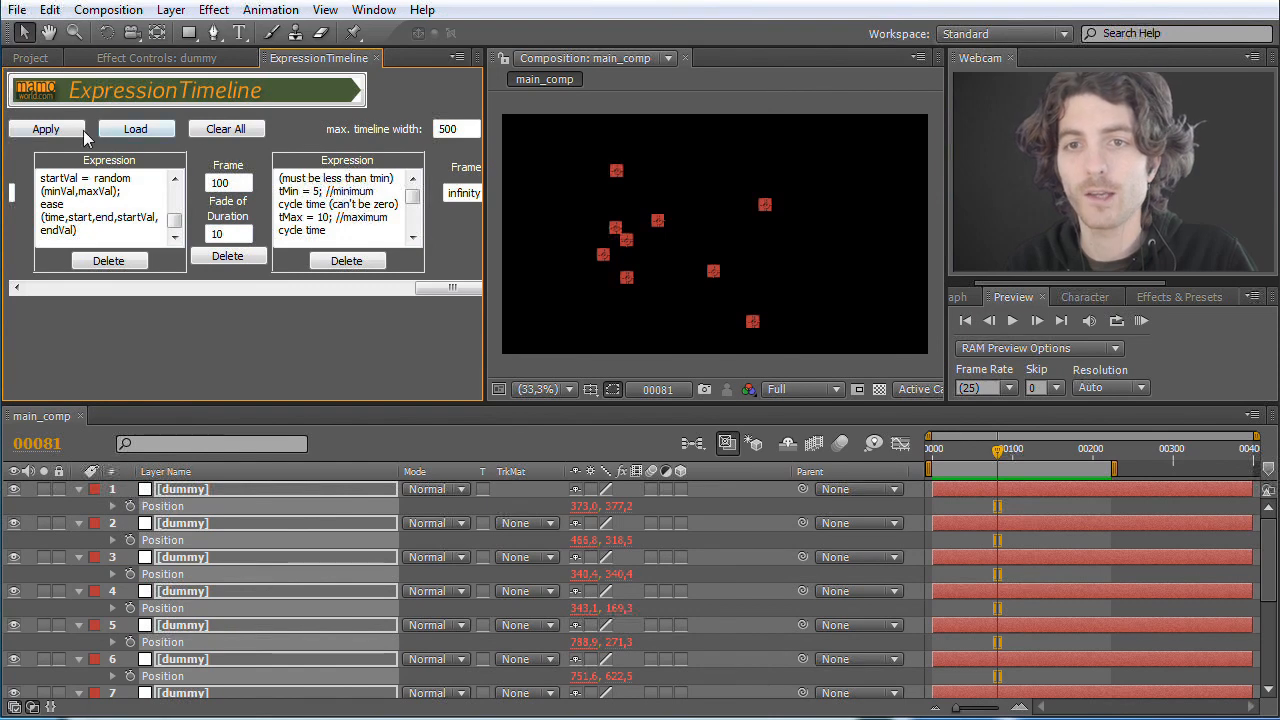
left_click(45, 131)
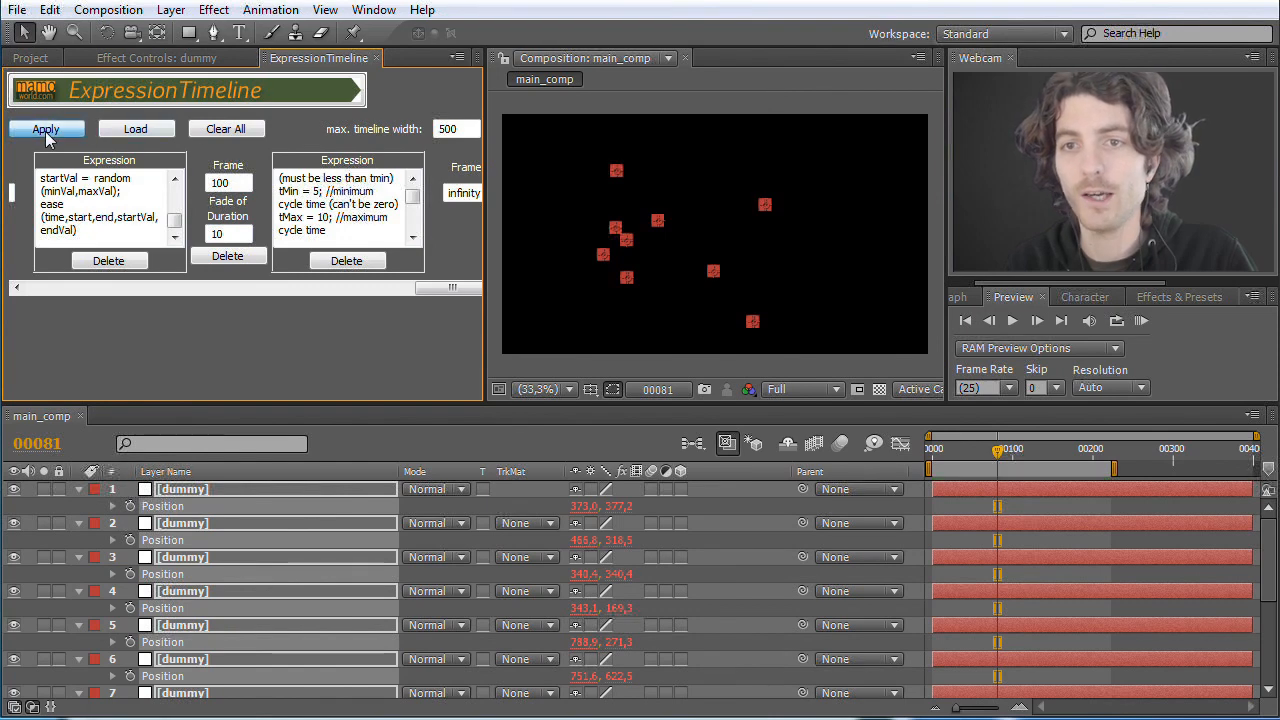
left_click(1143, 322)
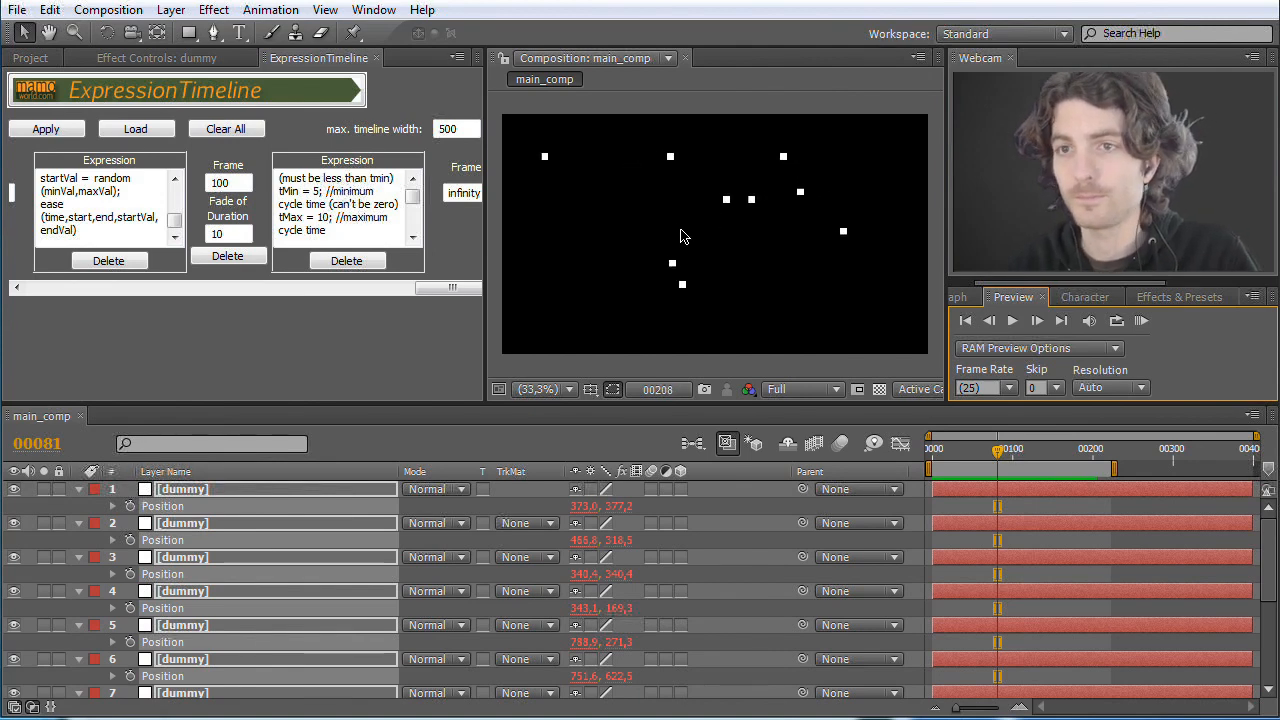
Step: Move the current time to frame 334 and add logo_mamoworld.ai as the topmost layer of main_comp
left_click(954, 449)
left_click_drag(957, 452, 1200, 459)
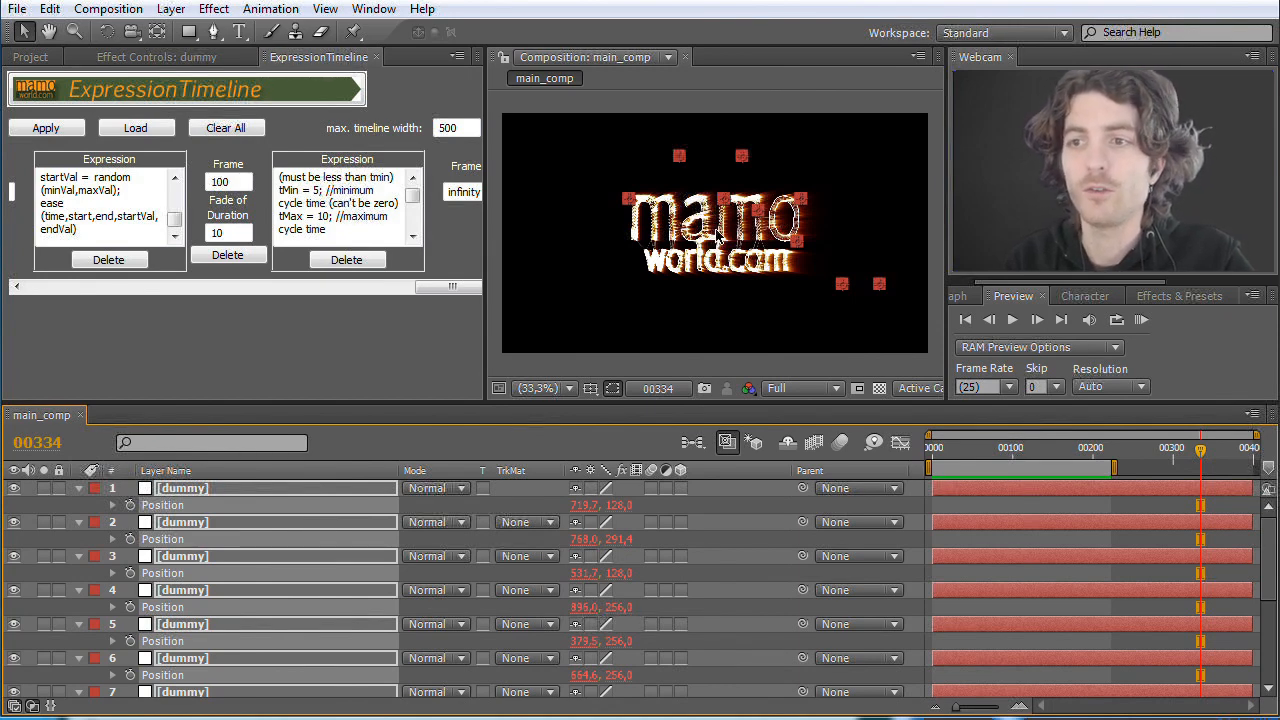
left_click(34, 60)
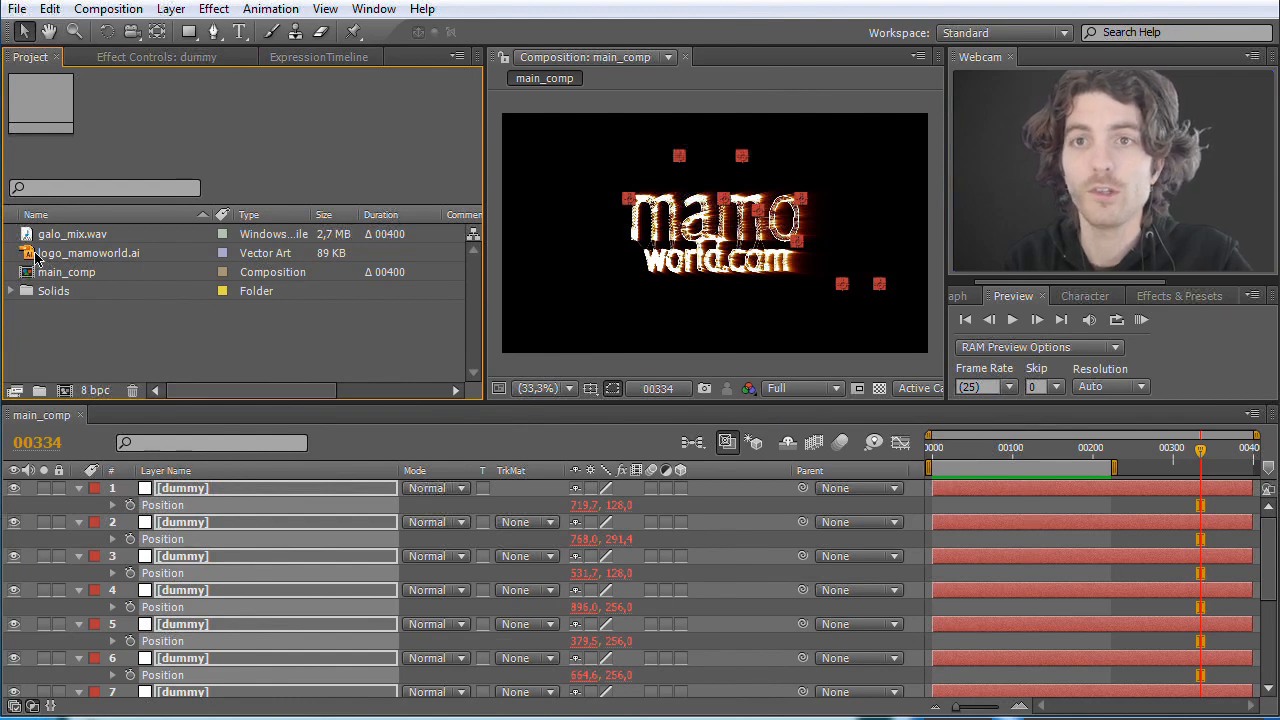
left_click_drag(40, 258, 120, 482)
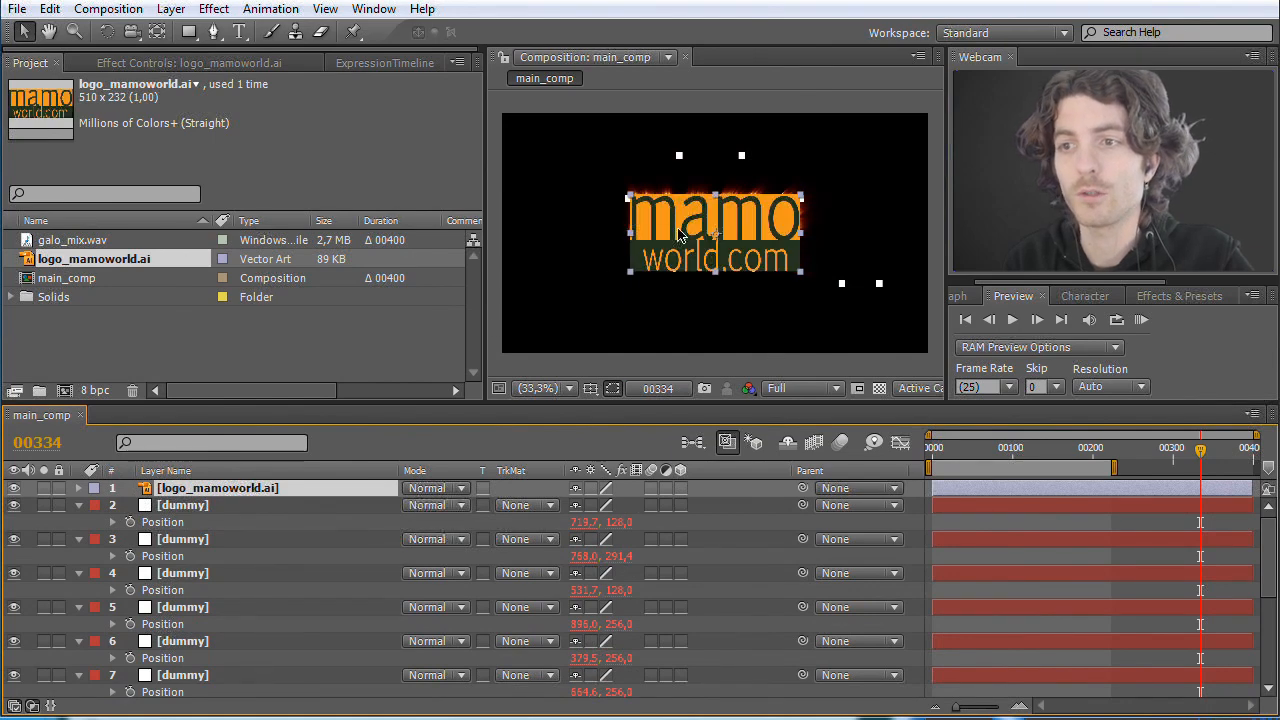
Step: Auto-trace the logo layer at the current frame using inverted Luminance, tolerance 5, threshold 50% and minimum area 300, checking the preview
left_click(170, 10)
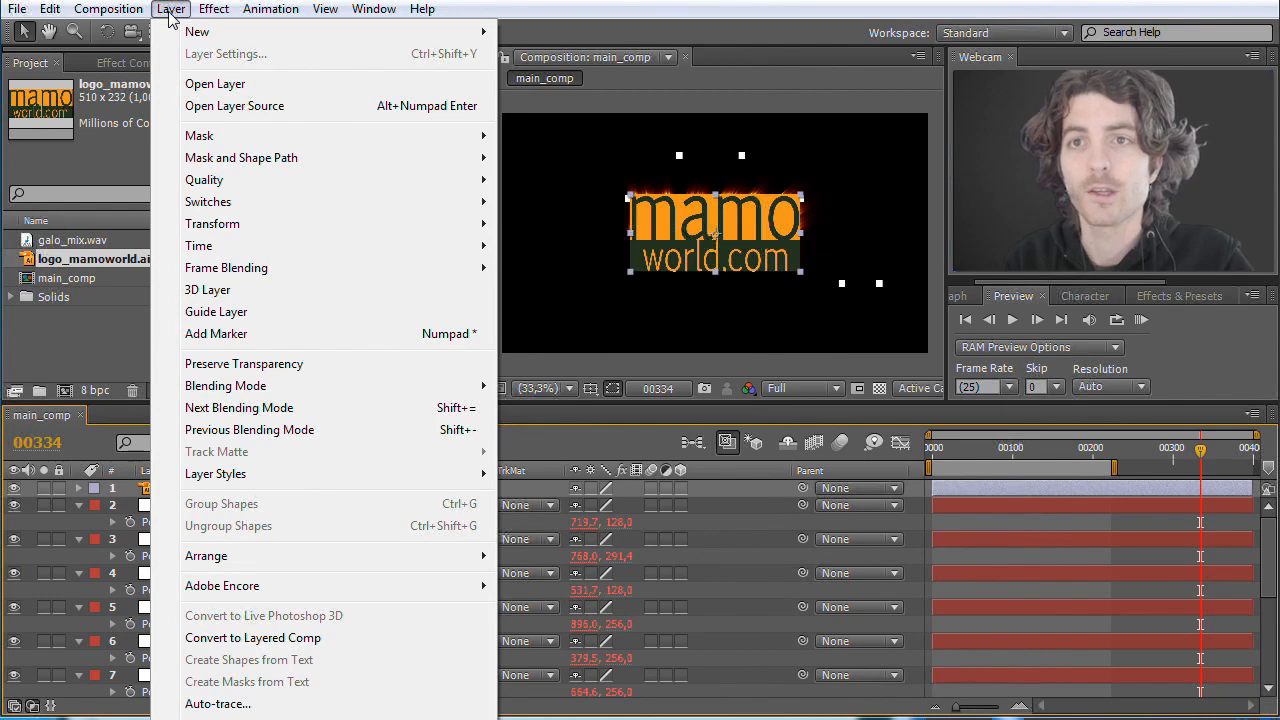
left_click(237, 708)
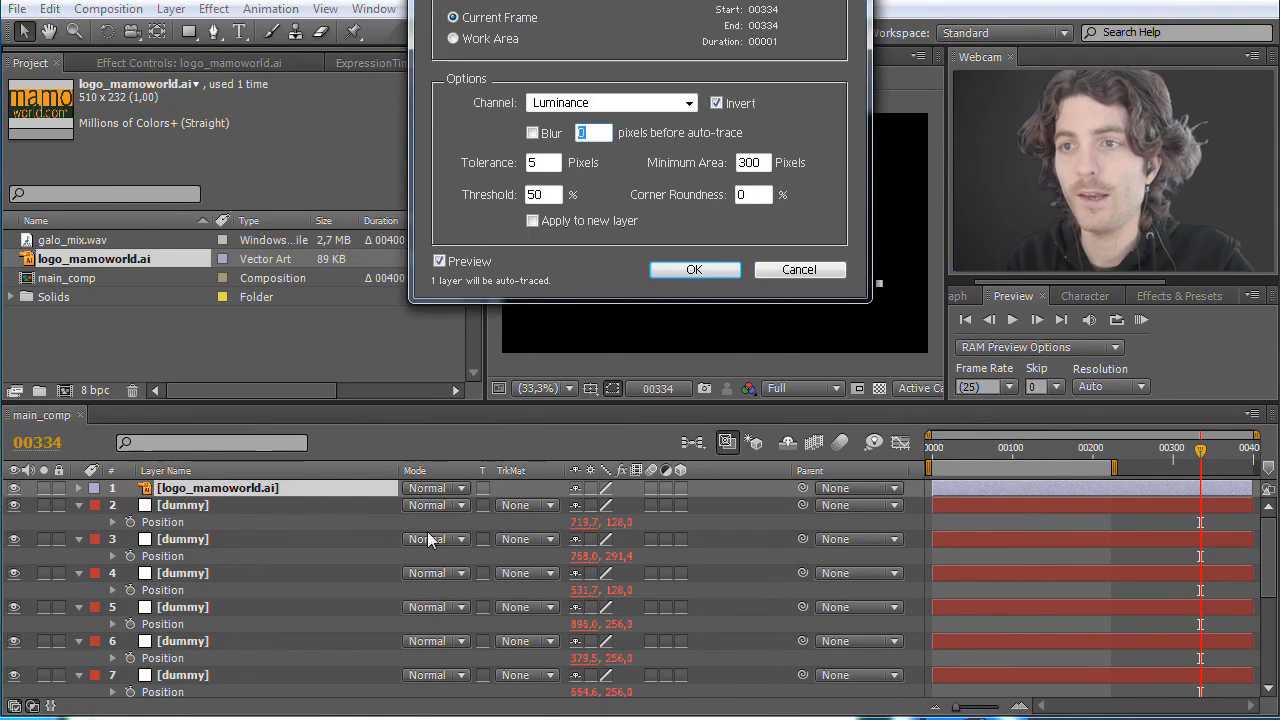
mouse_move(624, 2)
left_mouse_down()
mouse_move(587, 177)
mouse_move(467, 272)
mouse_move(314, 180)
left_mouse_up()
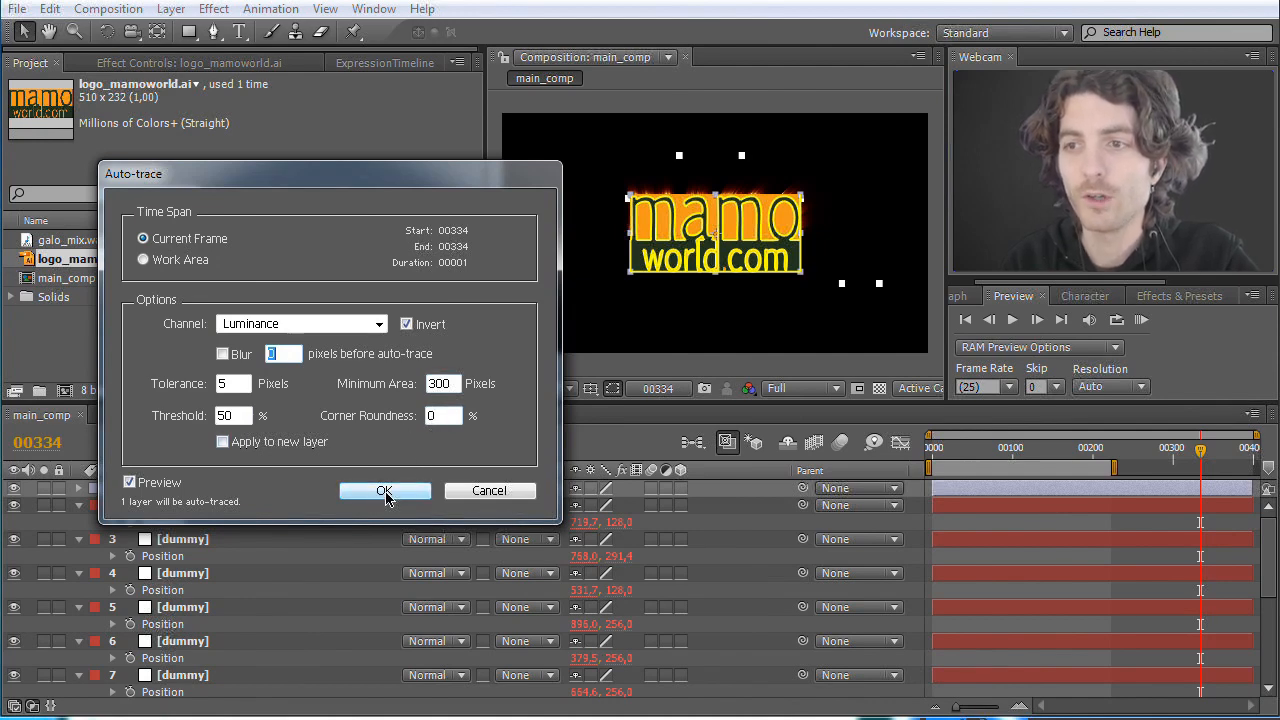
left_click(131, 483)
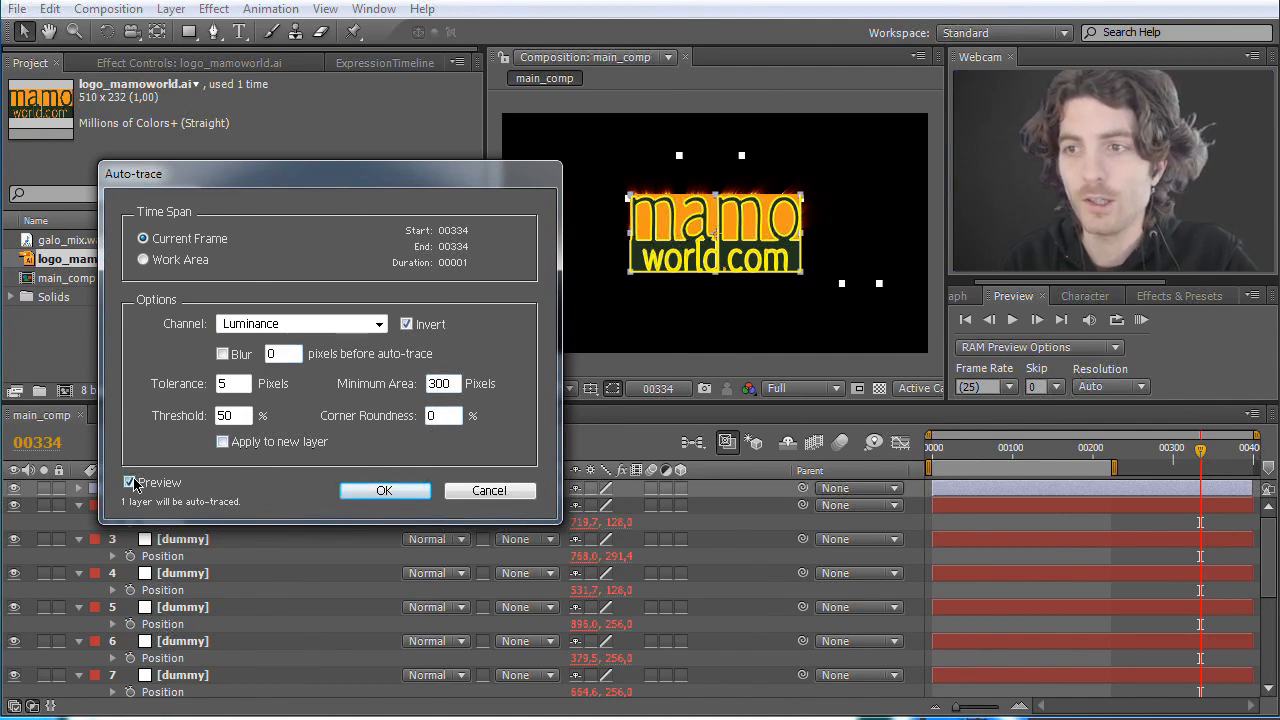
left_click(131, 483)
left_click(131, 483)
left_click(131, 483)
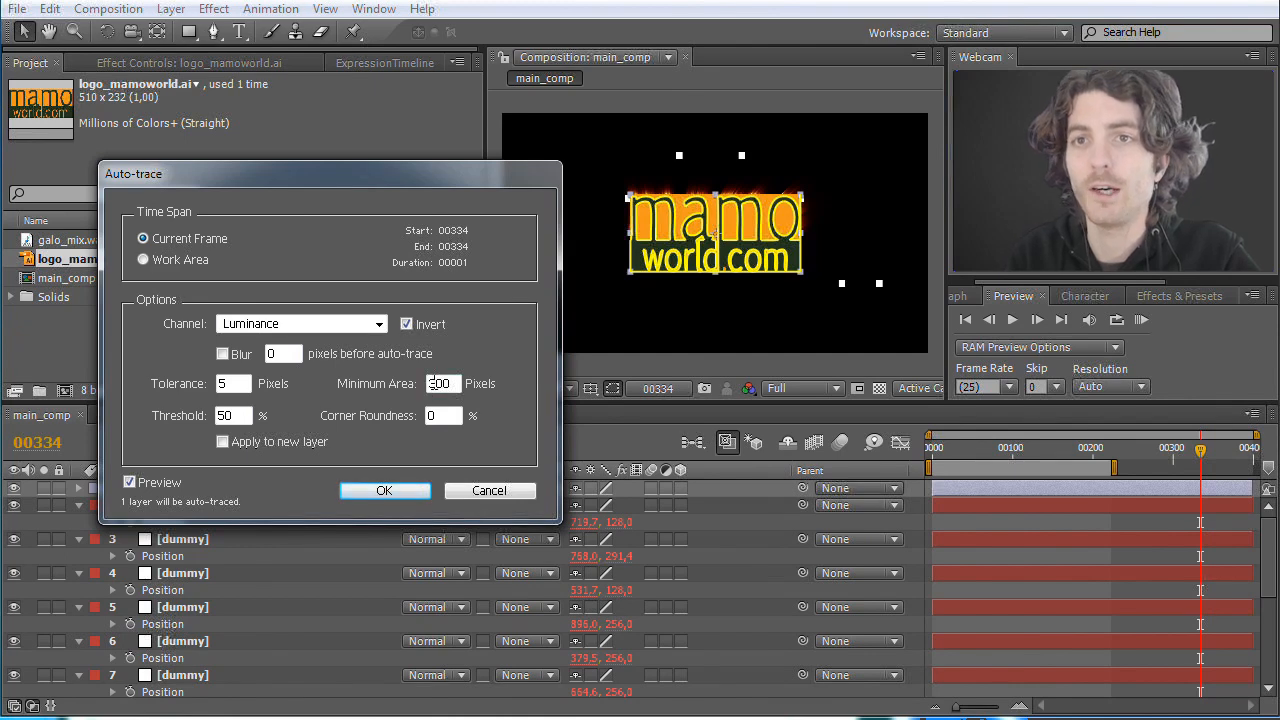
left_click(385, 490)
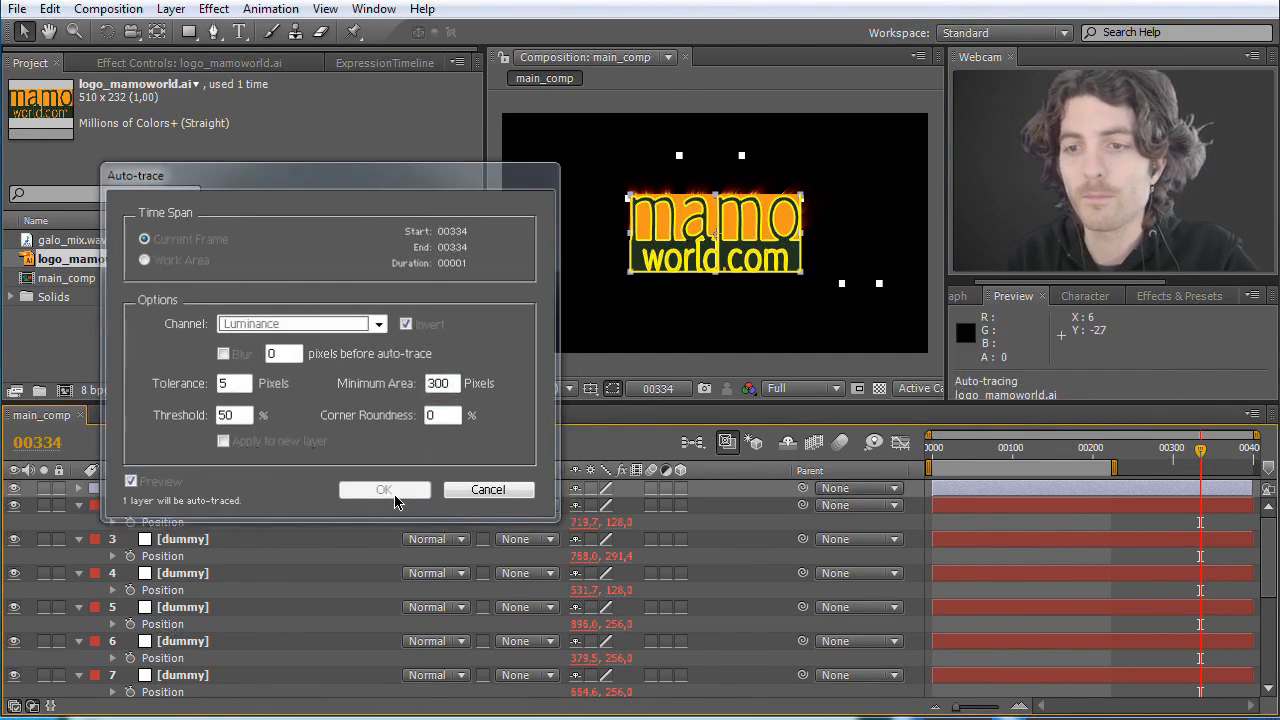
Step: Delete Mask 1, Mask 2 and Mask 3 from the traced logo_mamoworld.ai layer
left_click(79, 488)
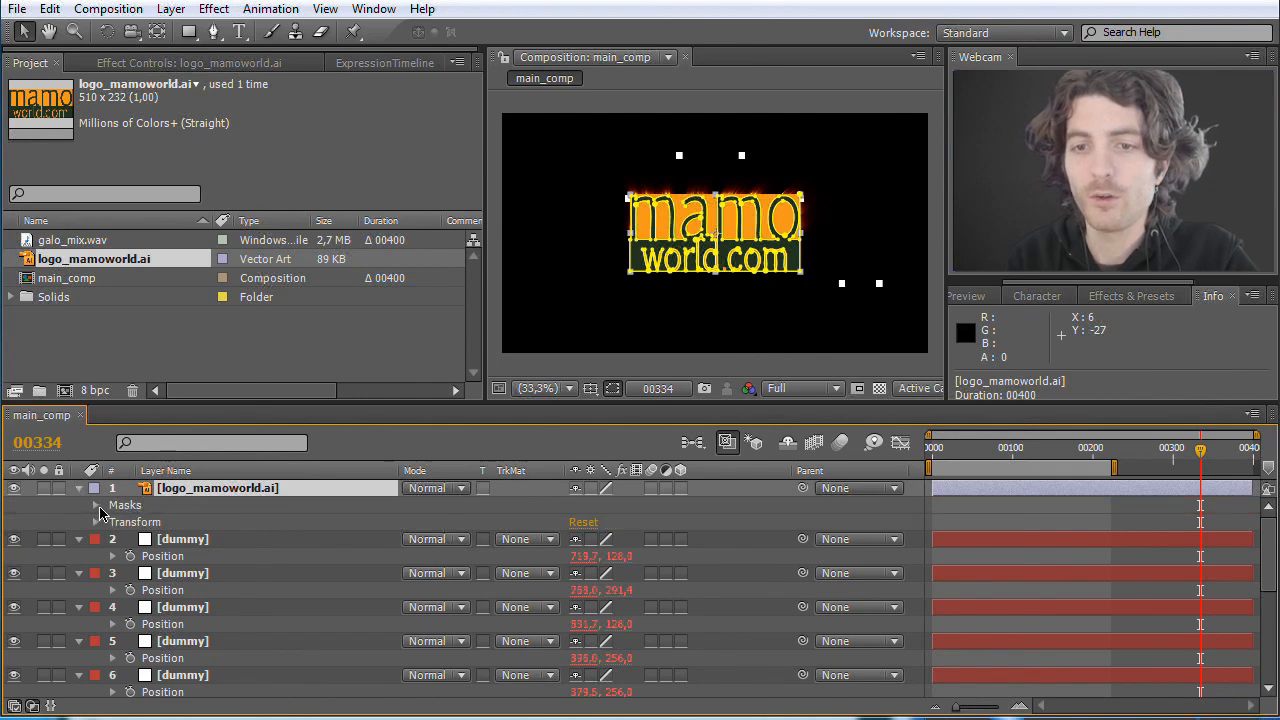
left_click(96, 506)
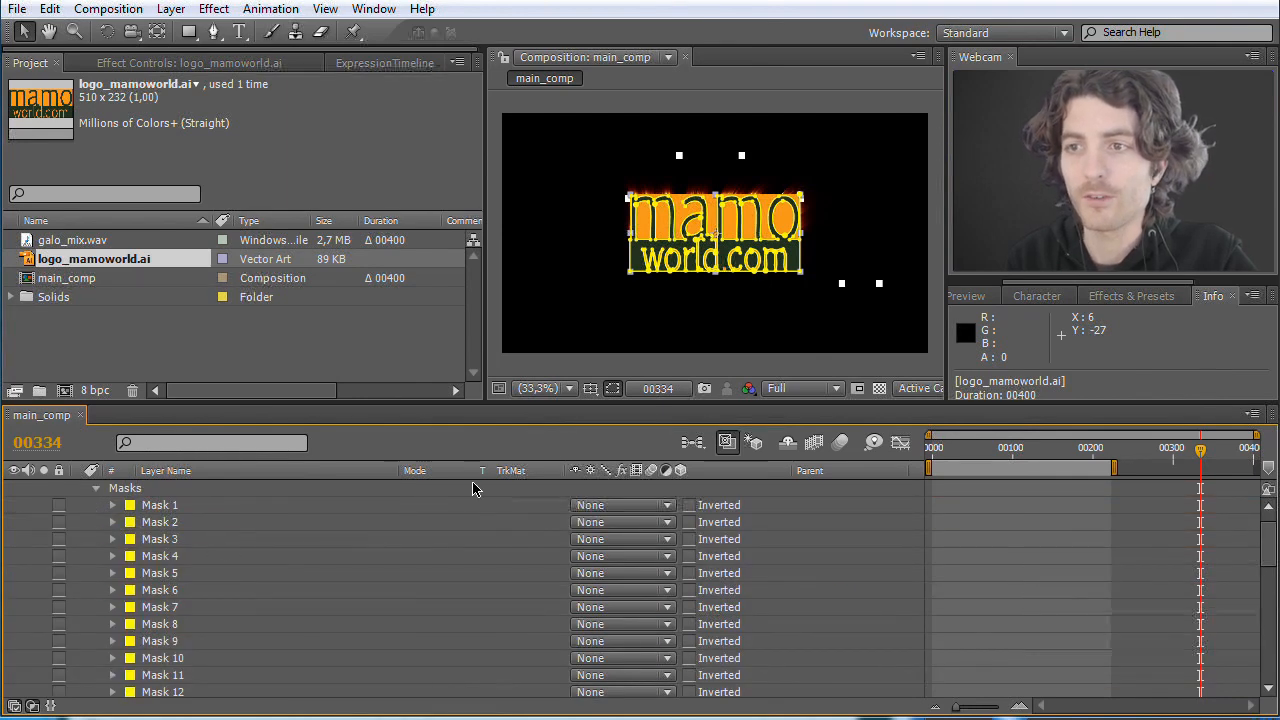
key("slash")
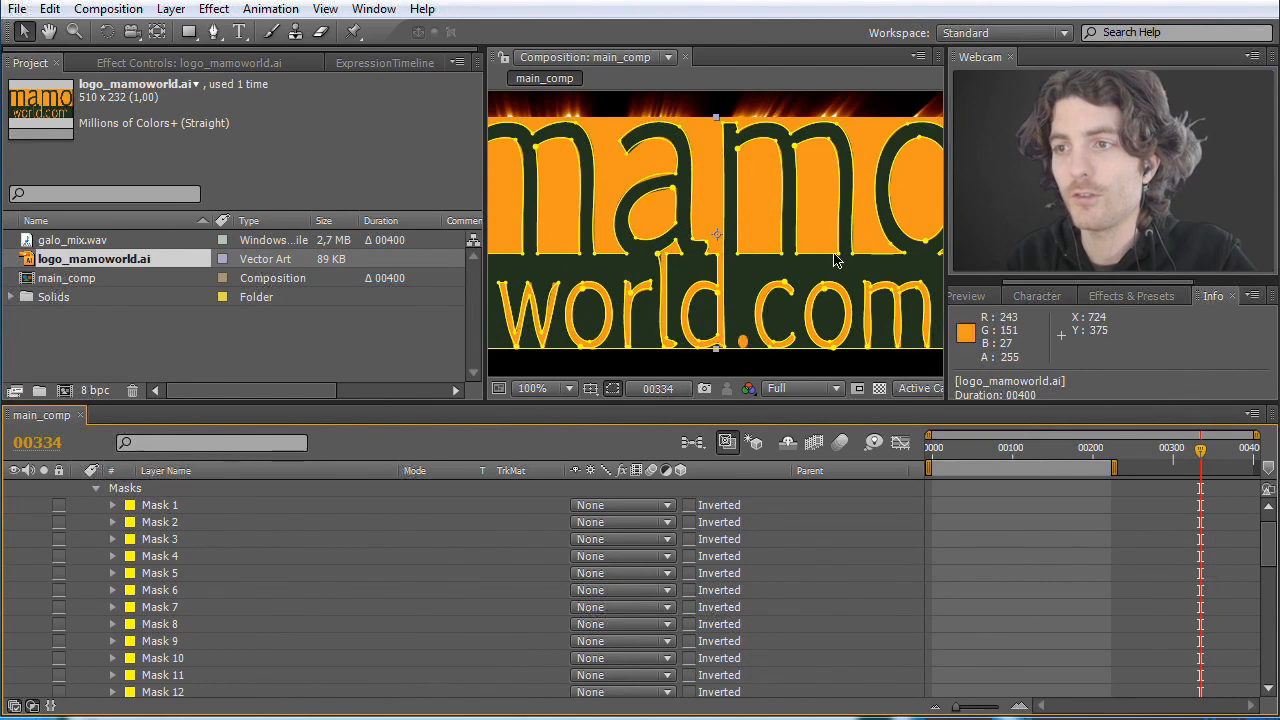
left_click_drag(488, 205, 376, 203)
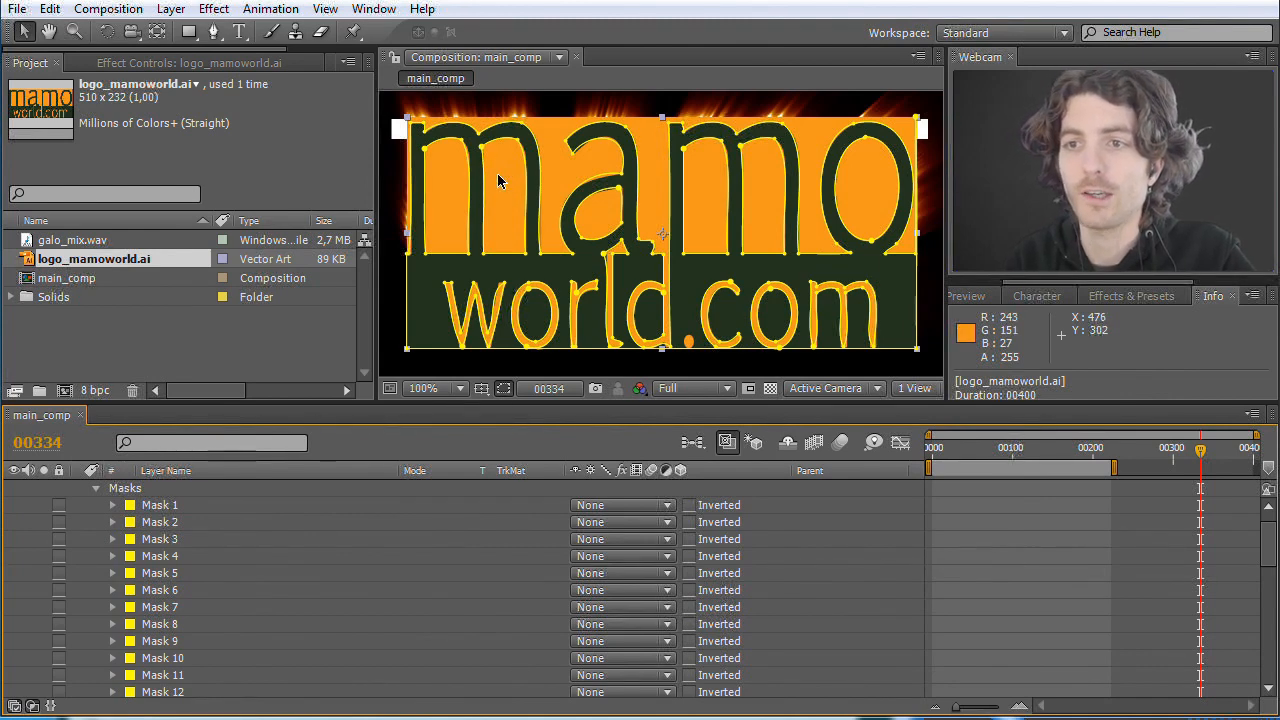
left_click(160, 507)
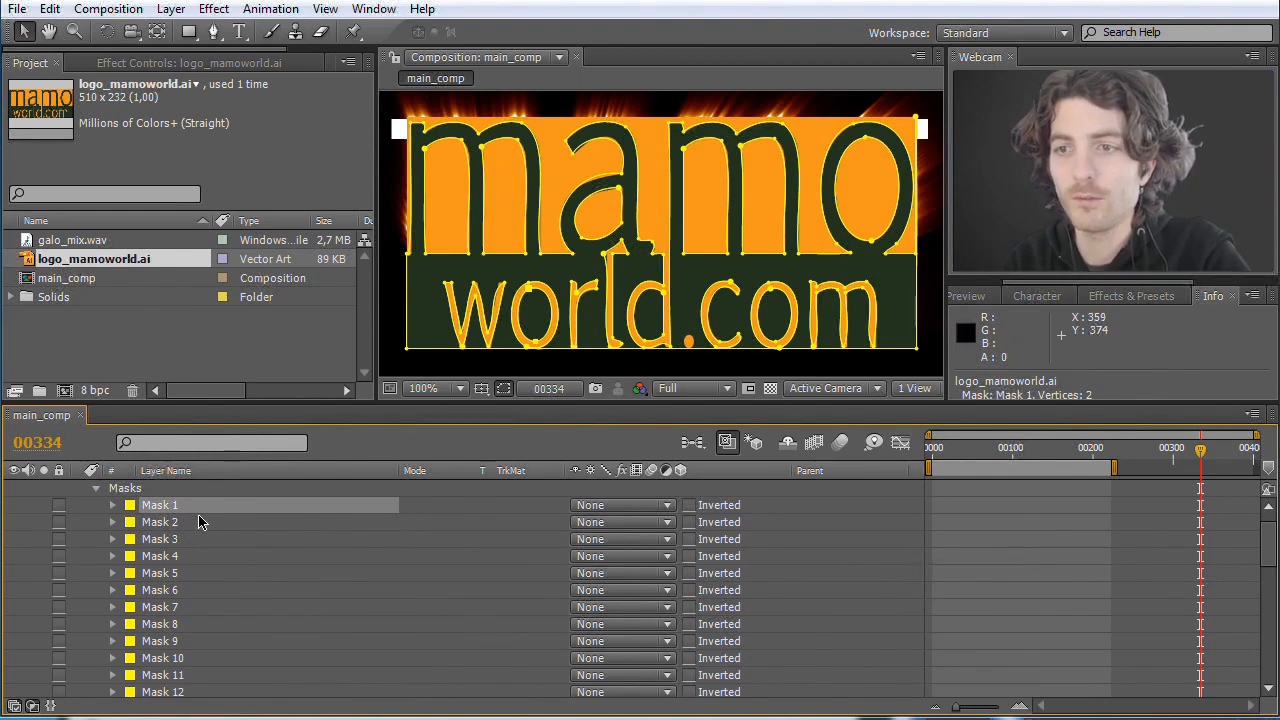
key("Delete")
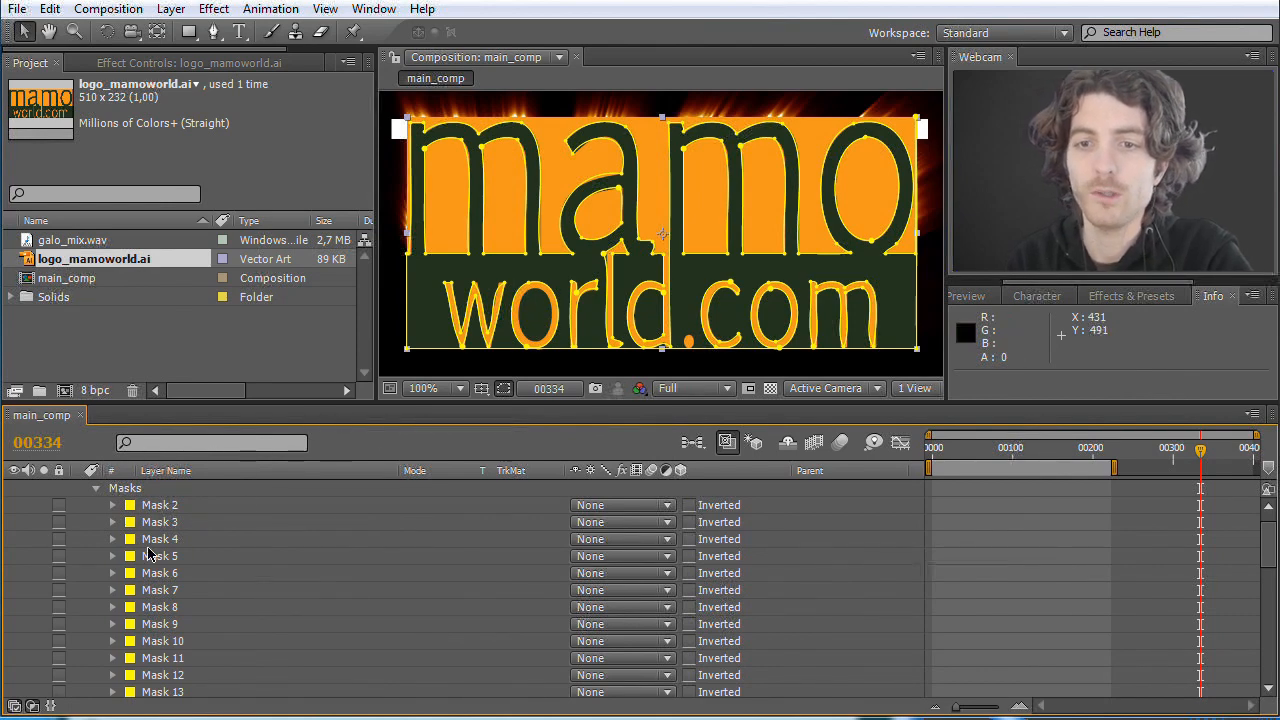
left_click(160, 507)
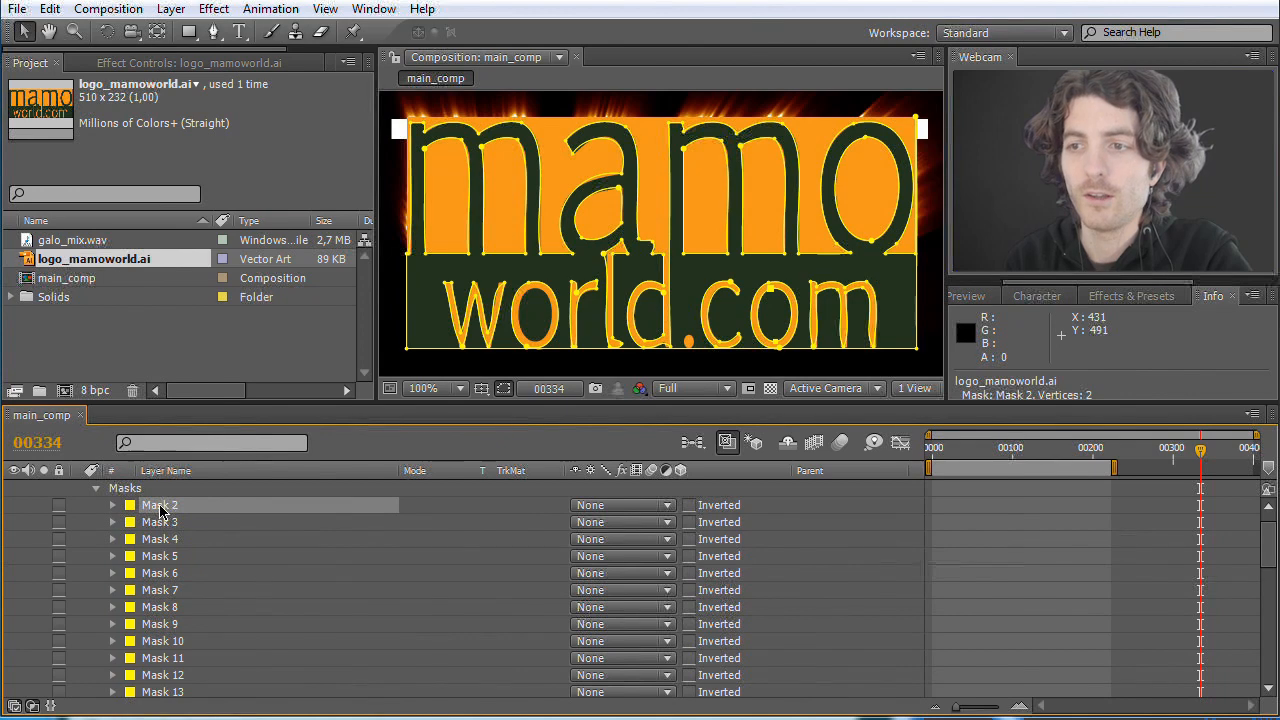
key("Delete")
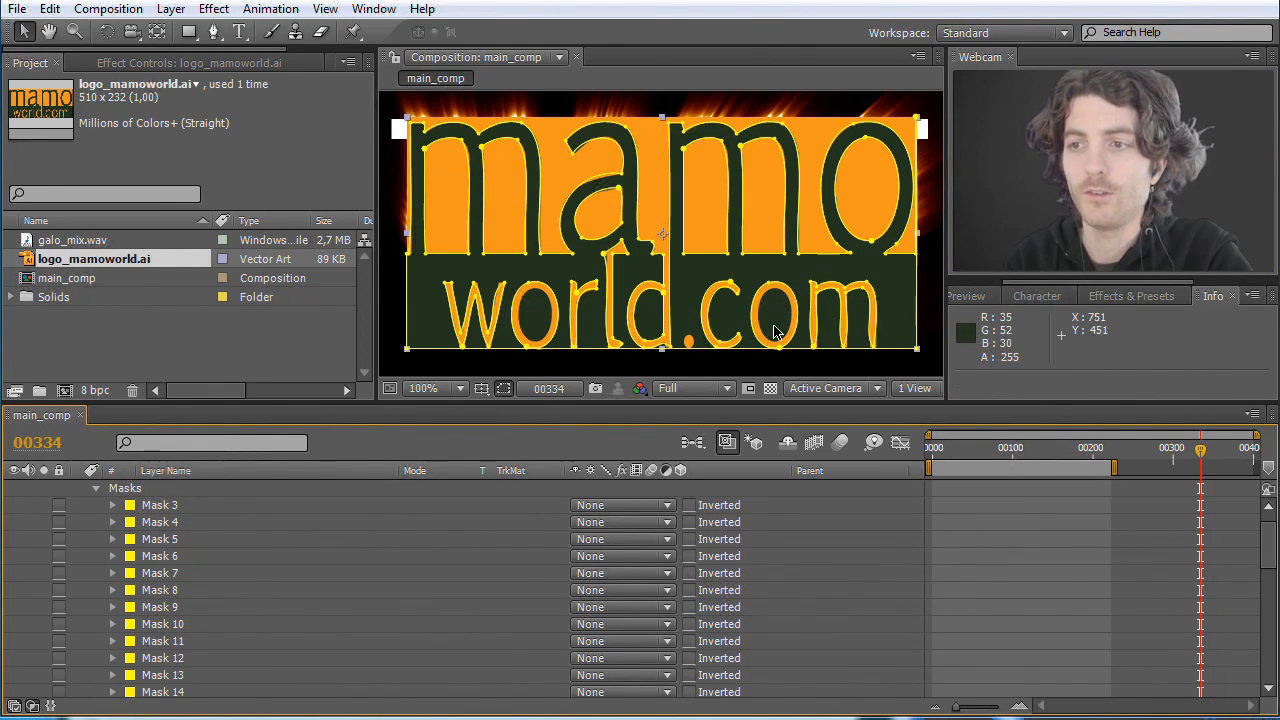
left_click(160, 507)
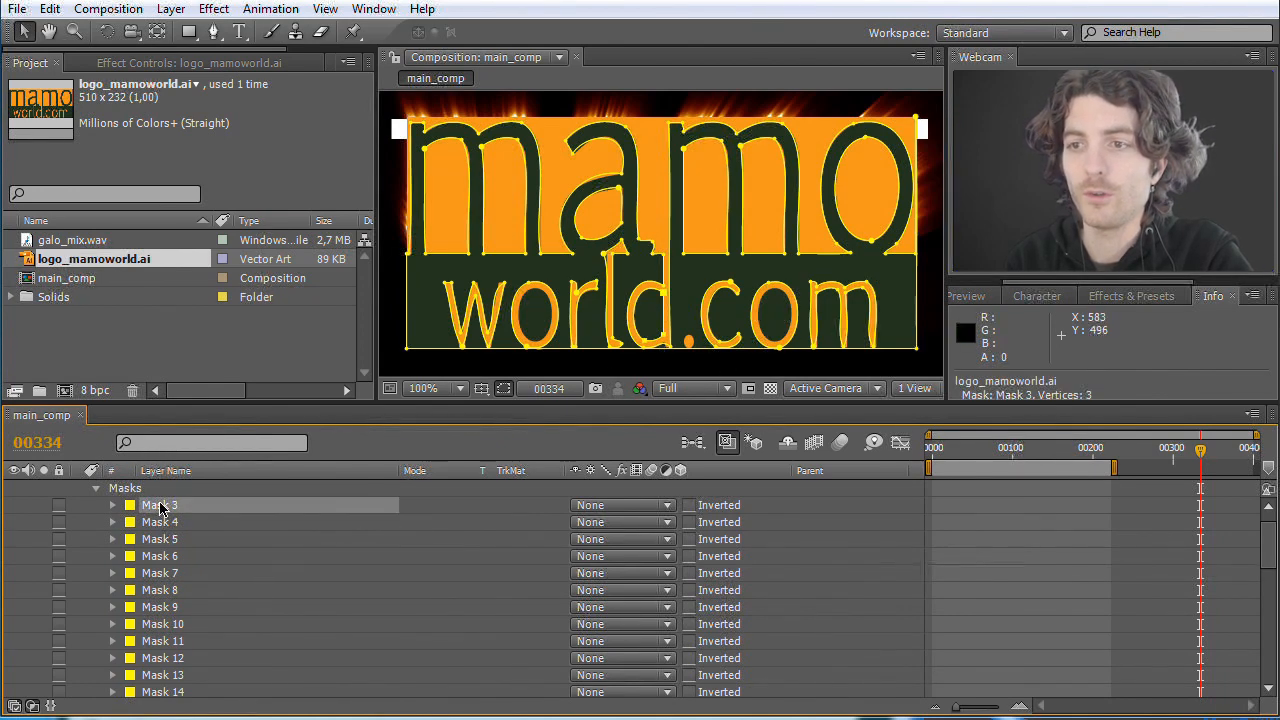
key("Delete")
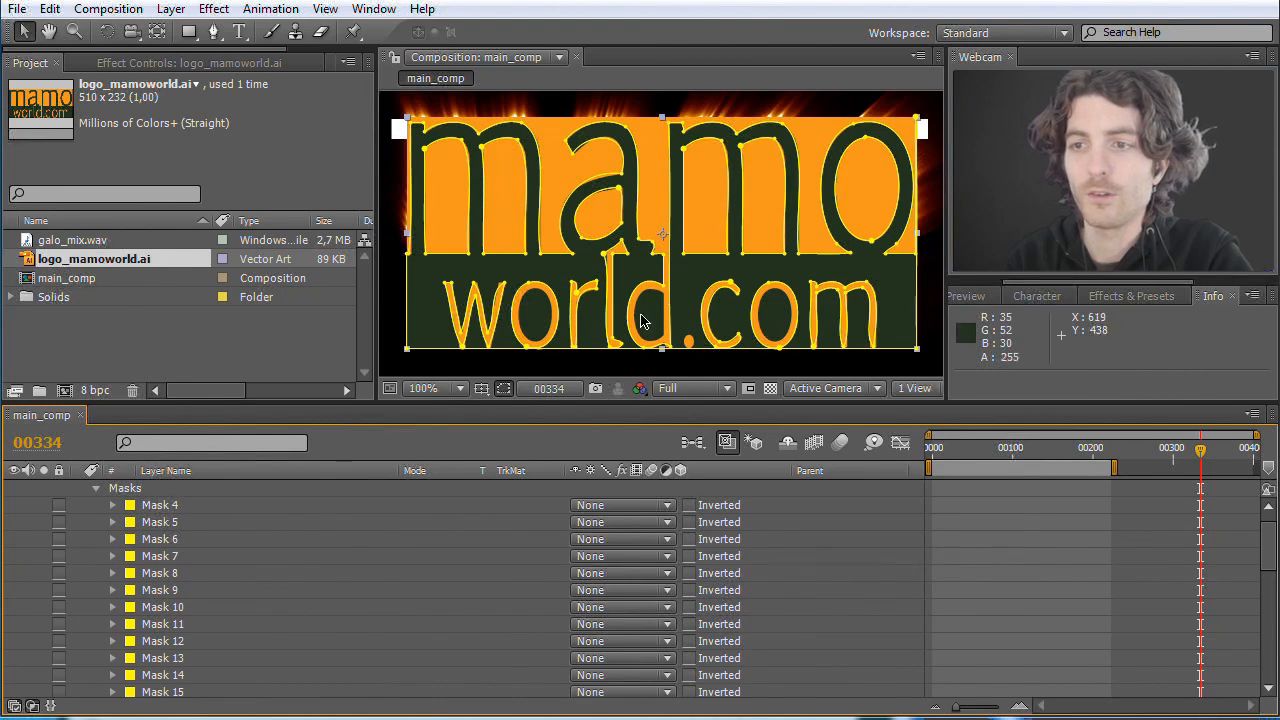
Step: Try deleting Mask 4 from the logo layer and undo that deletion
left_click(158, 513)
key("Delete")
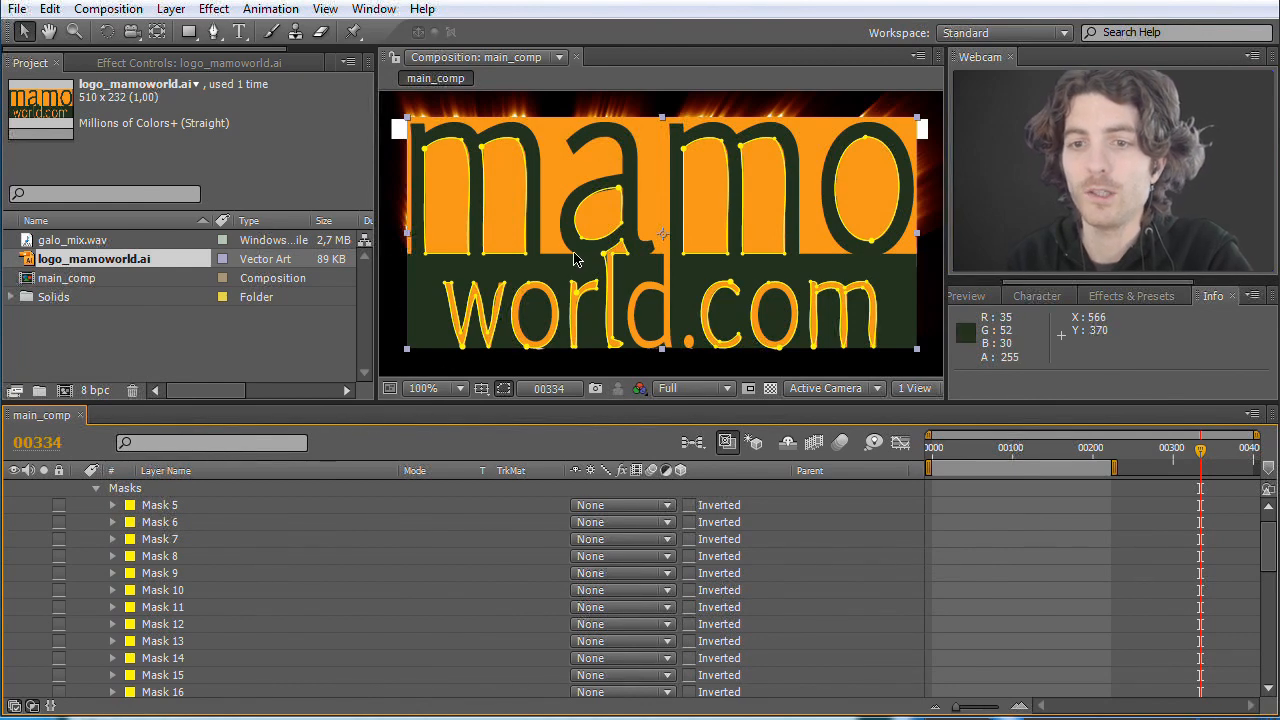
left_click(50, 9)
left_click(66, 37)
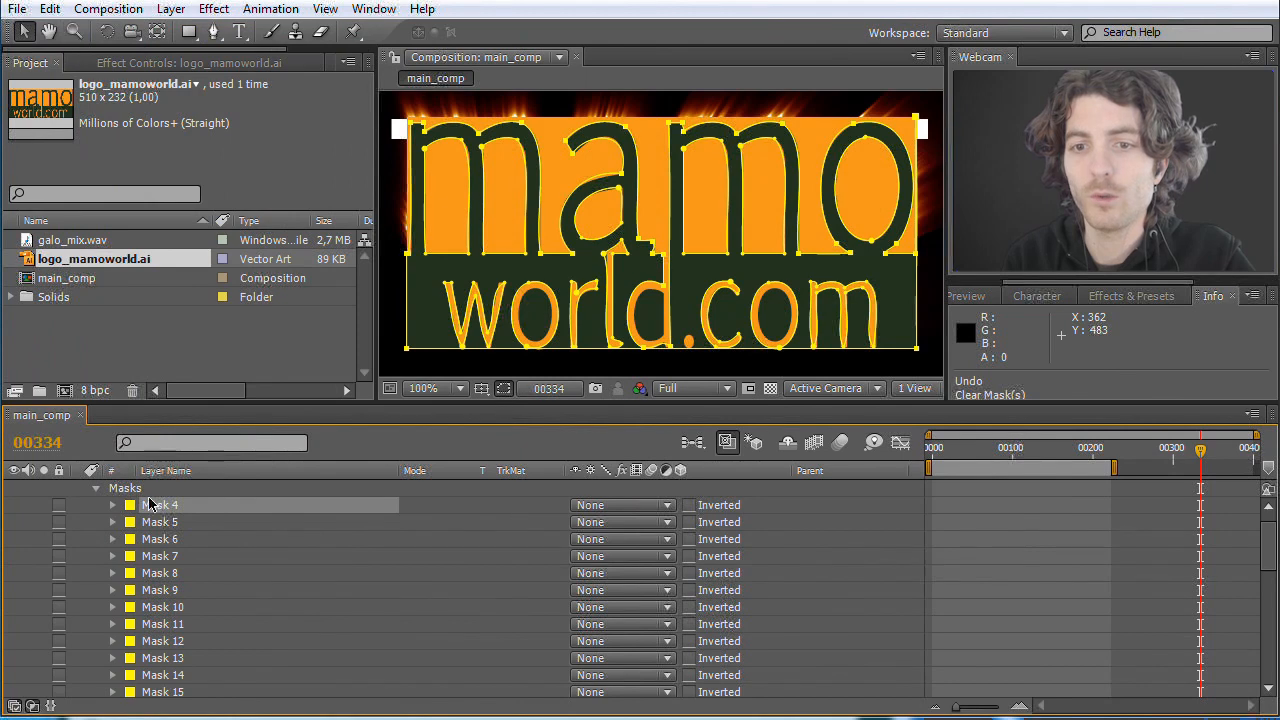
Step: Delete Mask 5 through Mask 17 from the traced logo_mamoworld.ai layer, keeping only Mask 4
left_click(160, 522)
scroll(165, 535, "down", 3)
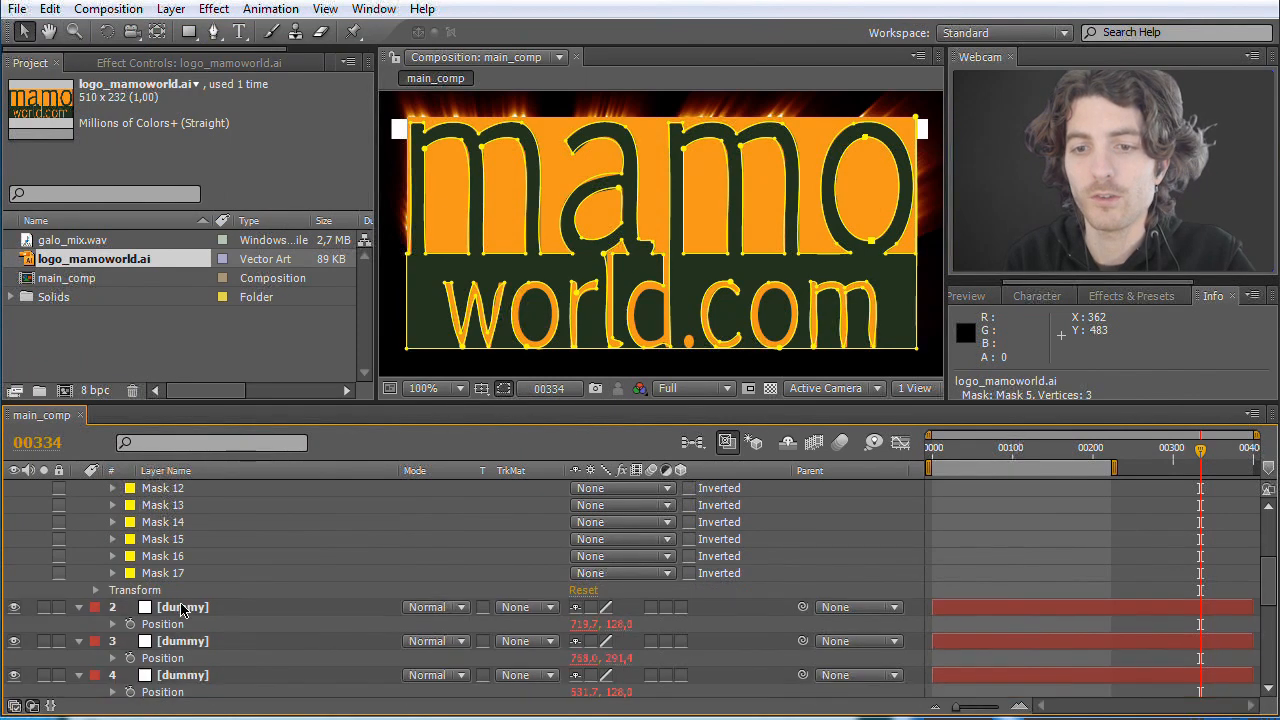
left_click(156, 575, "shift")
key("Delete")
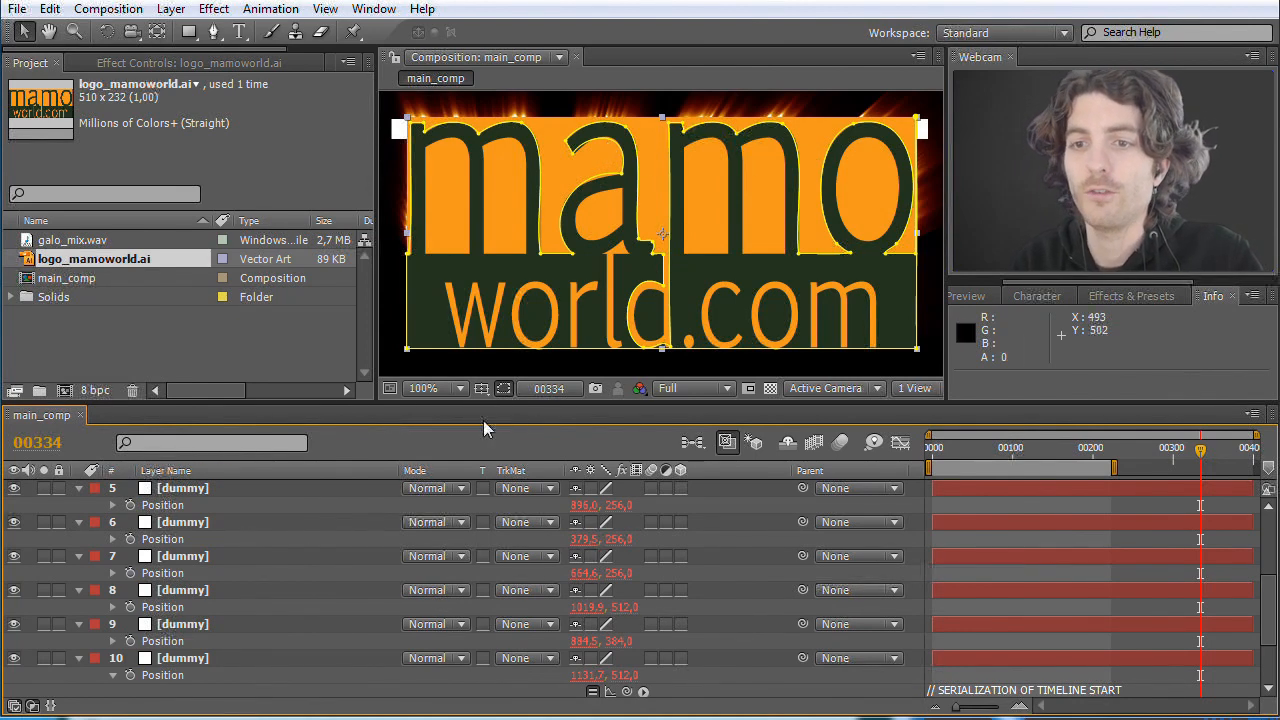
Step: Copy the Mask Path of Mask 4 on the logo_mamoworld.ai layer
scroll(303, 502, "up", 5)
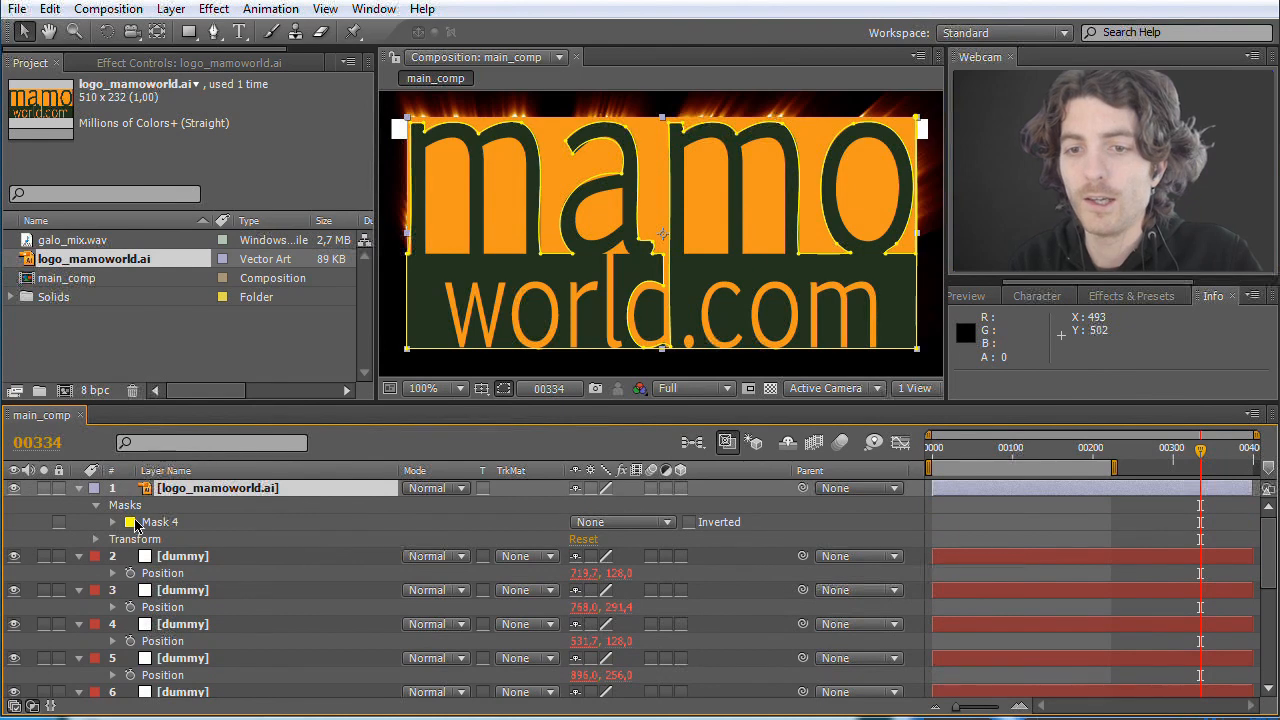
left_click(150, 522)
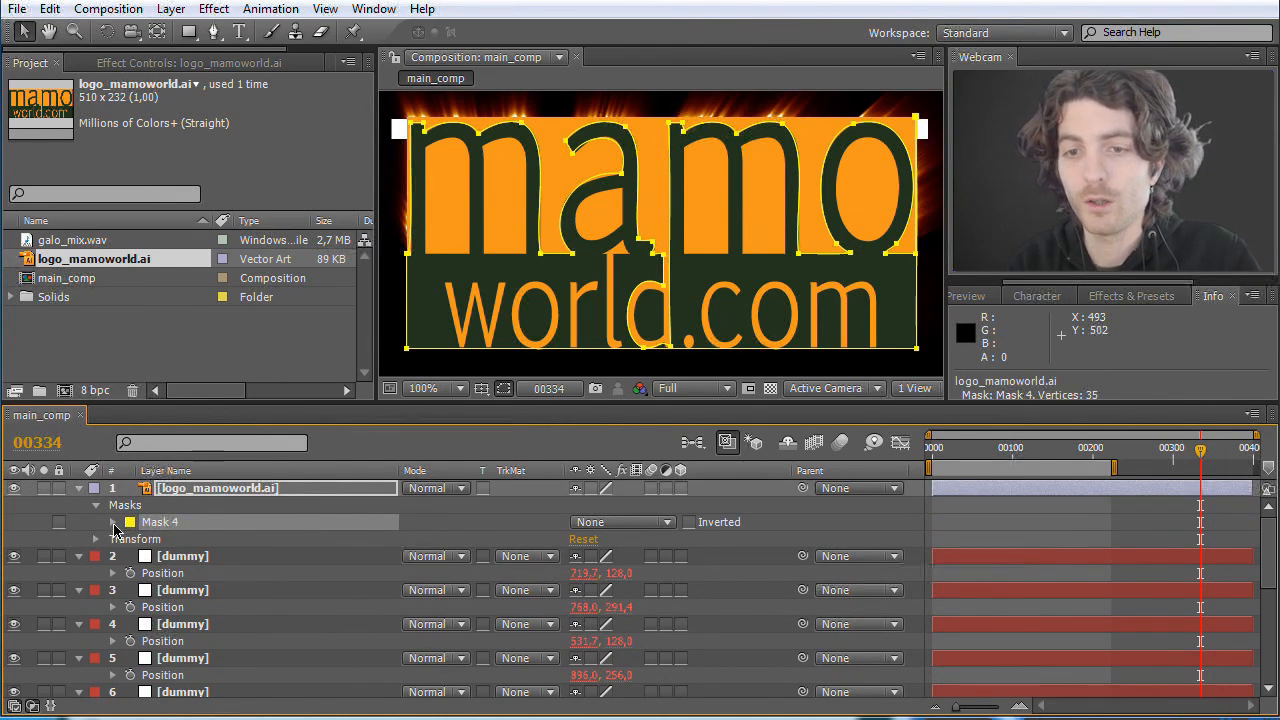
left_click(113, 523)
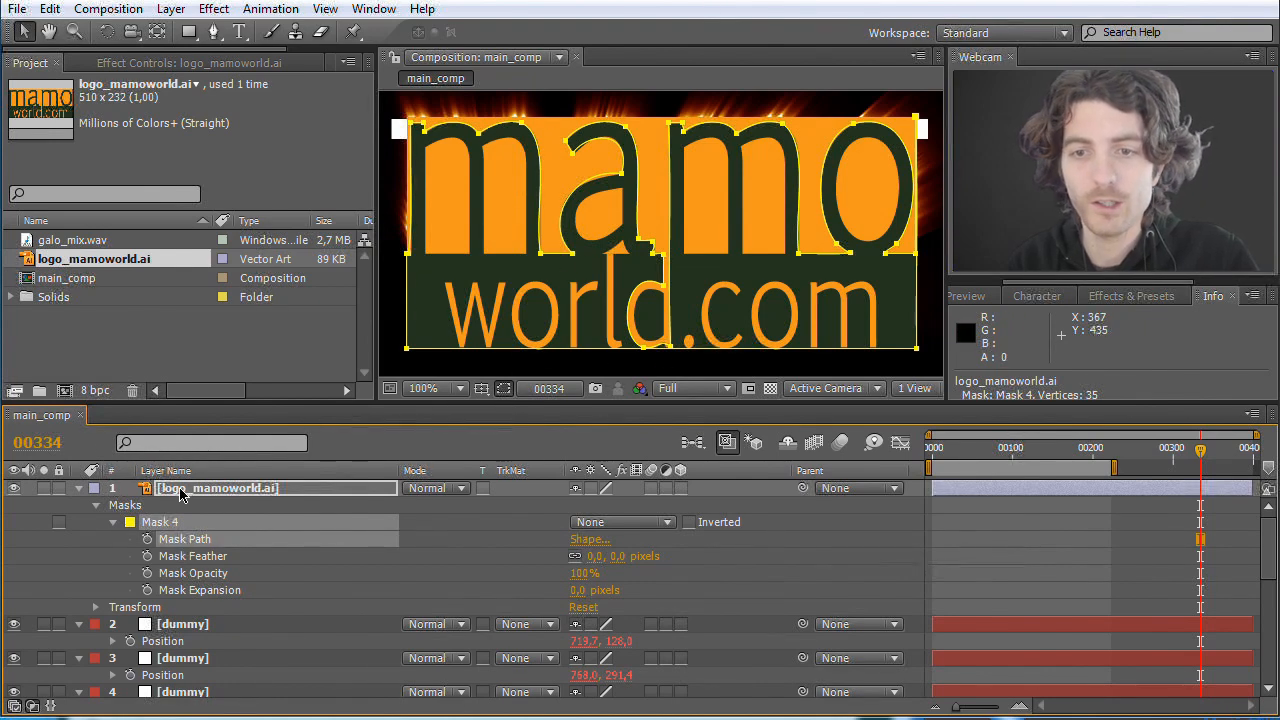
left_click(49, 9)
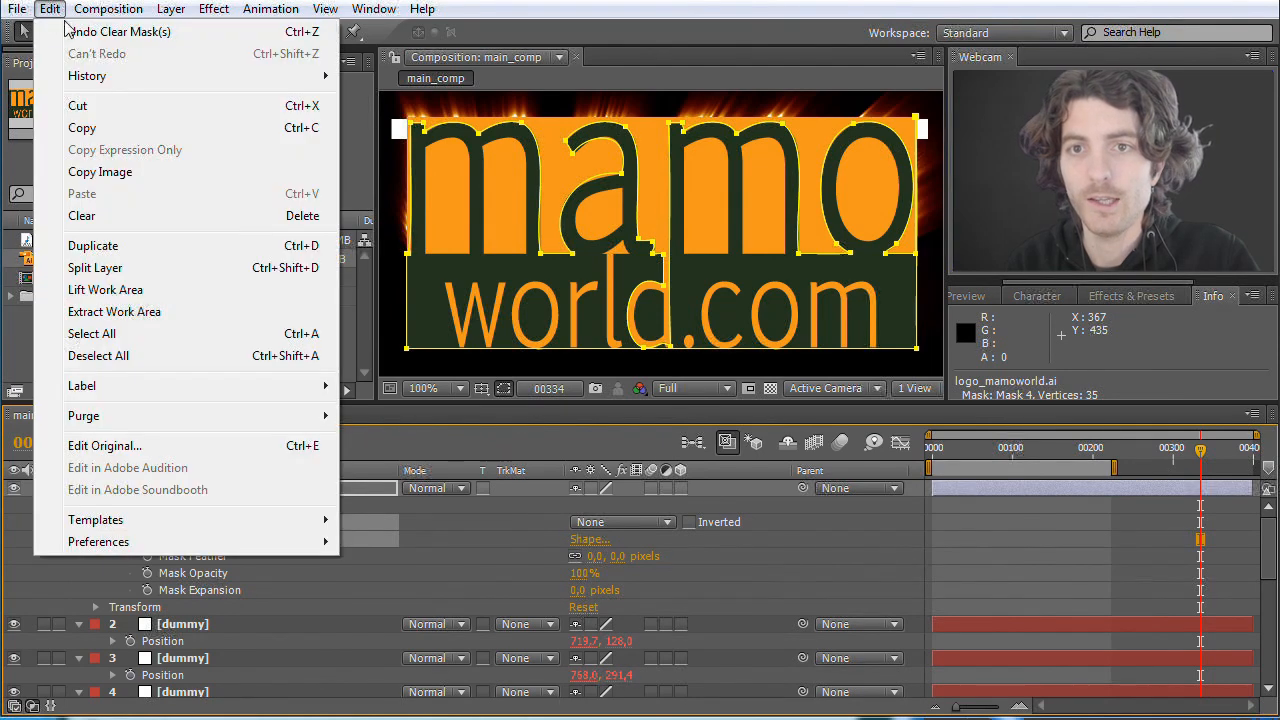
left_click(89, 131)
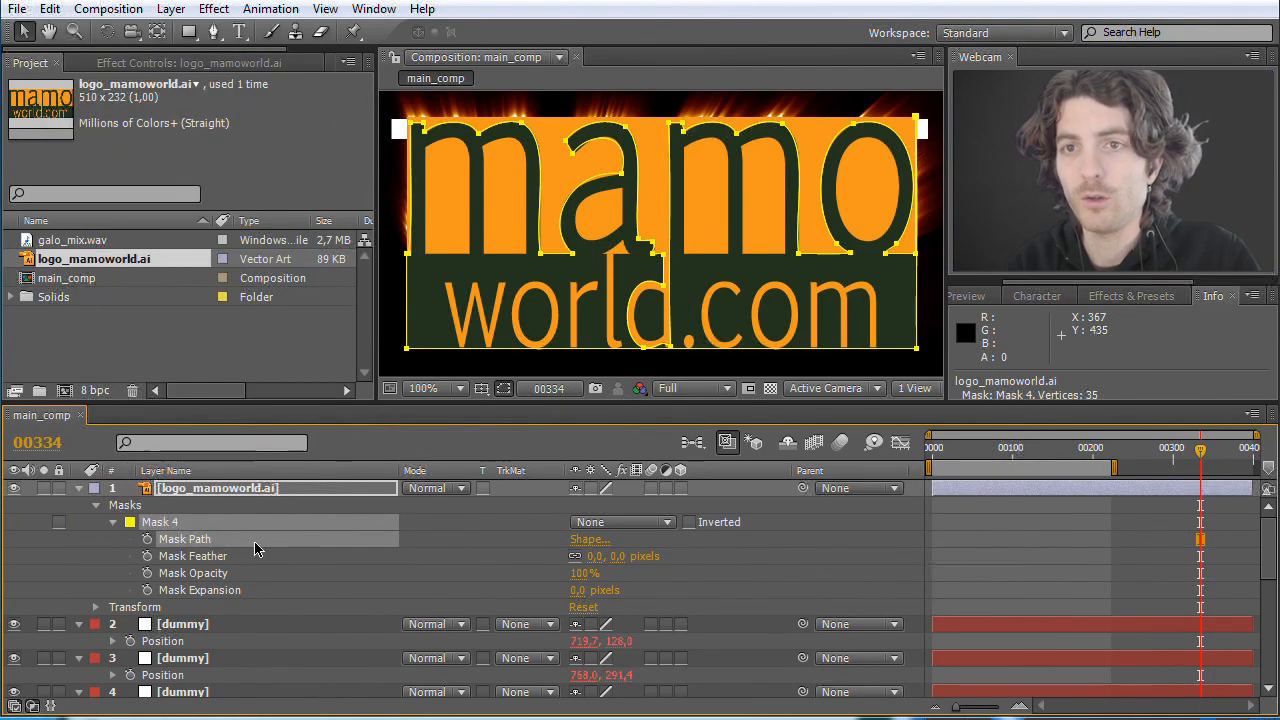
Step: Enable Position keyframing on the dummy layer directly below the logo at frame 0 and paste the copied mask path into it
scroll(276, 607, "down", 3)
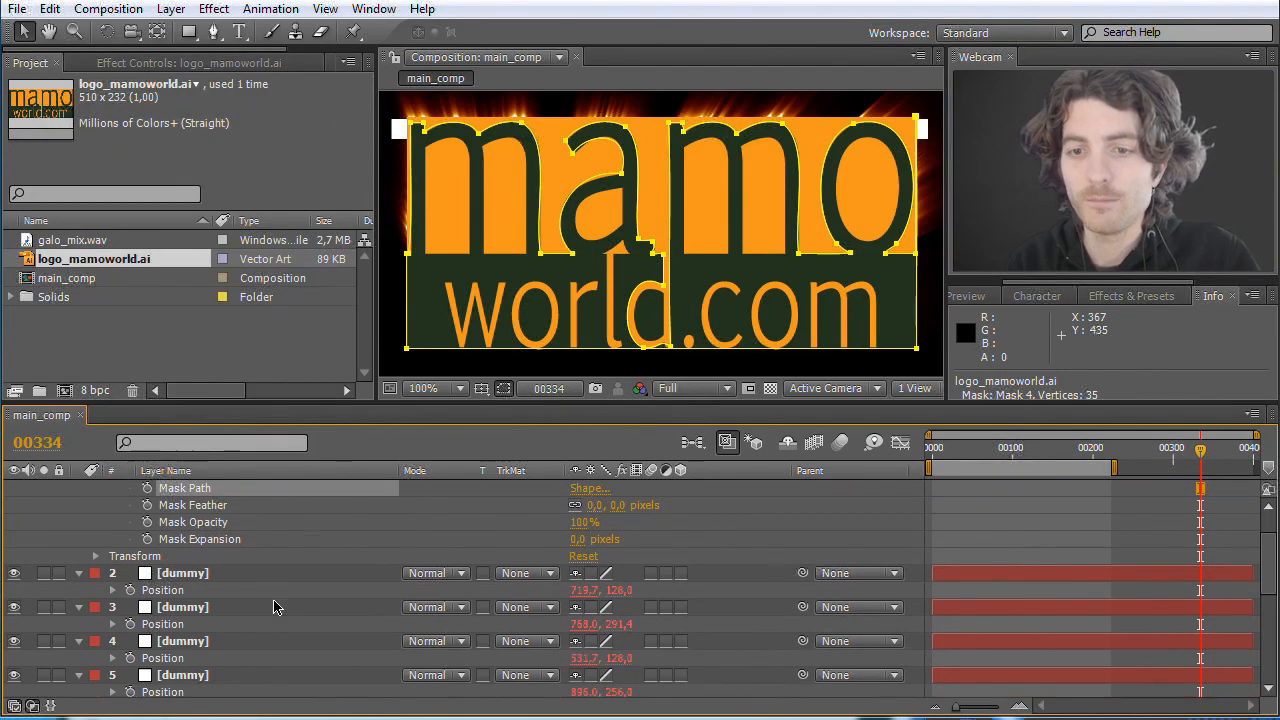
left_click(186, 576)
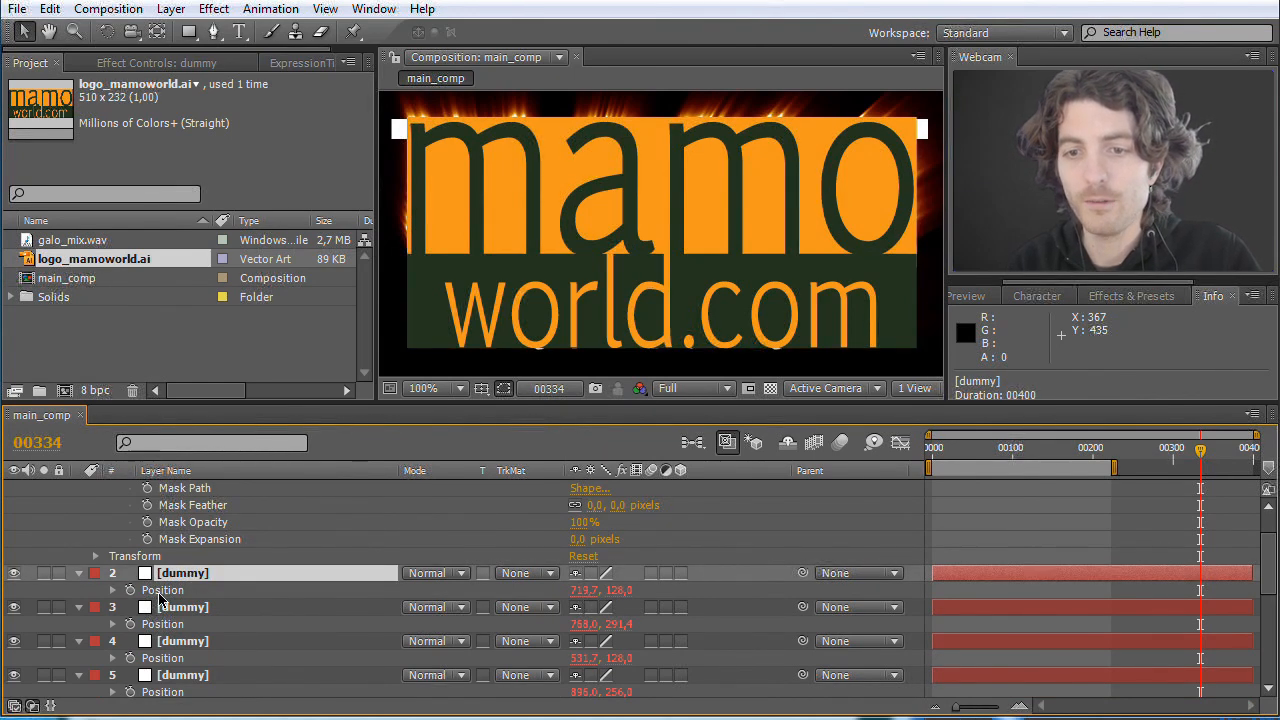
left_click(160, 593)
left_click_drag(1200, 457, 1197, 457)
left_click(933, 451)
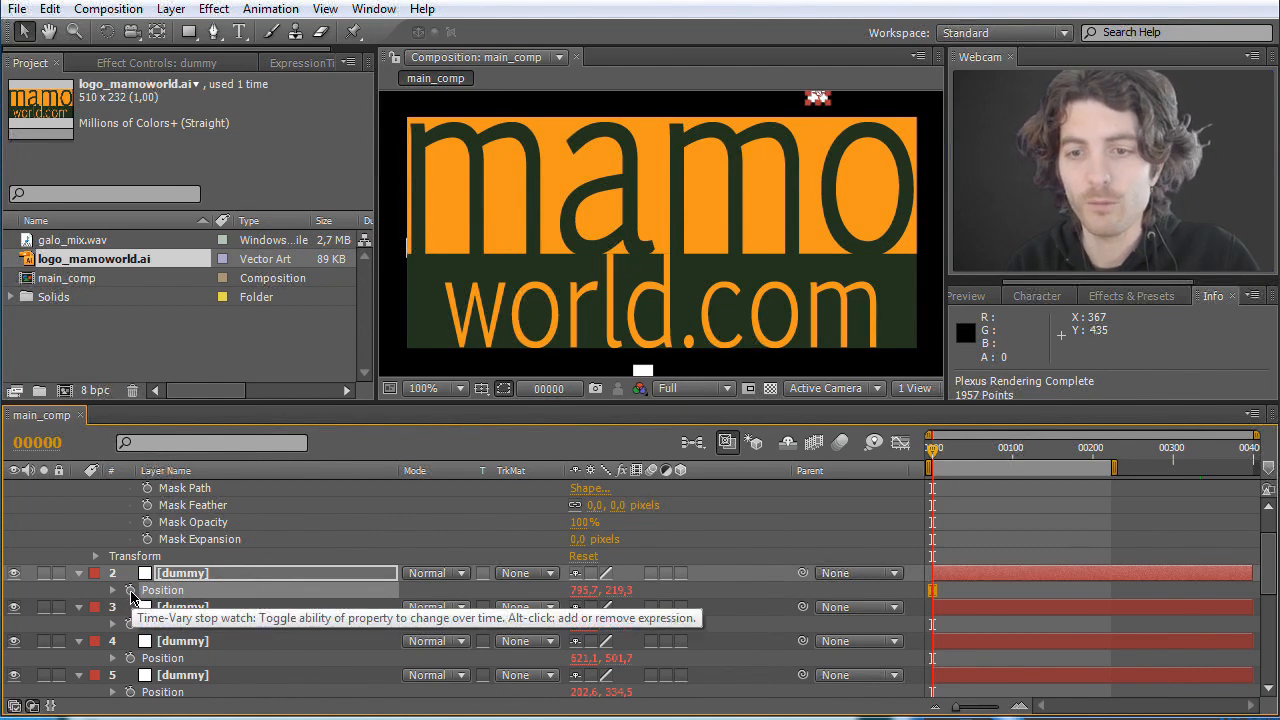
left_click(130, 596)
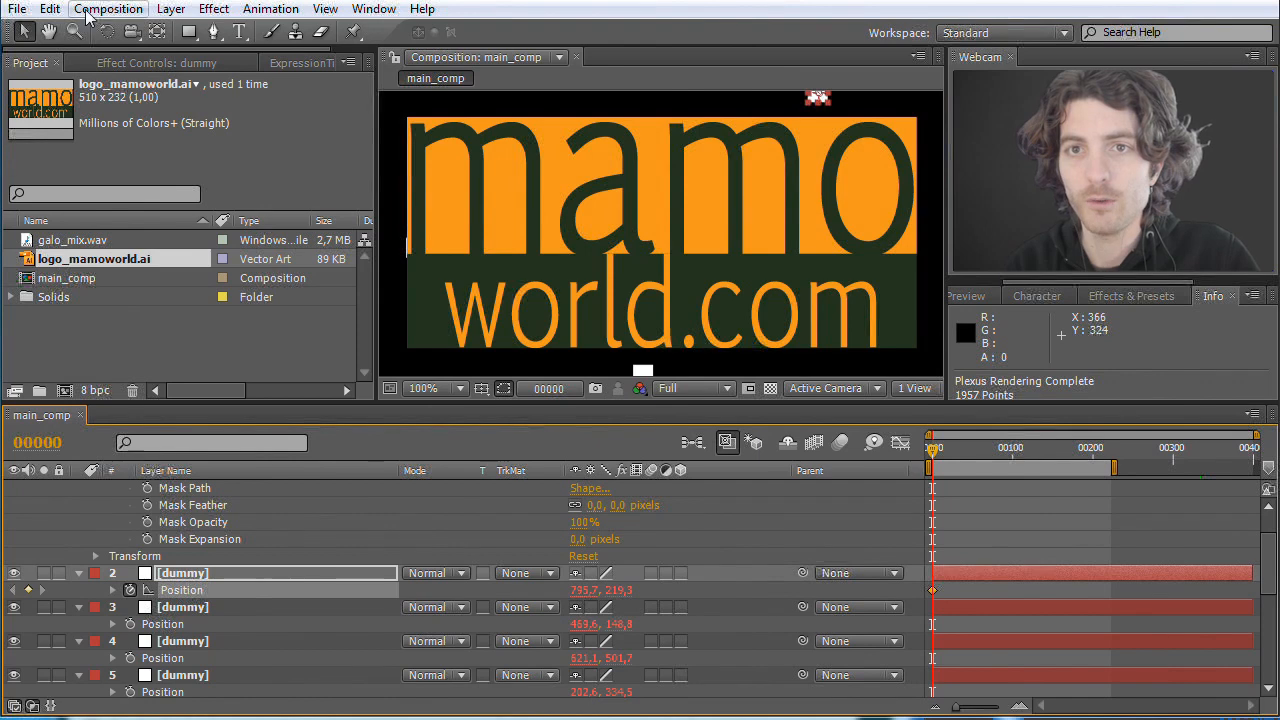
left_click(50, 9)
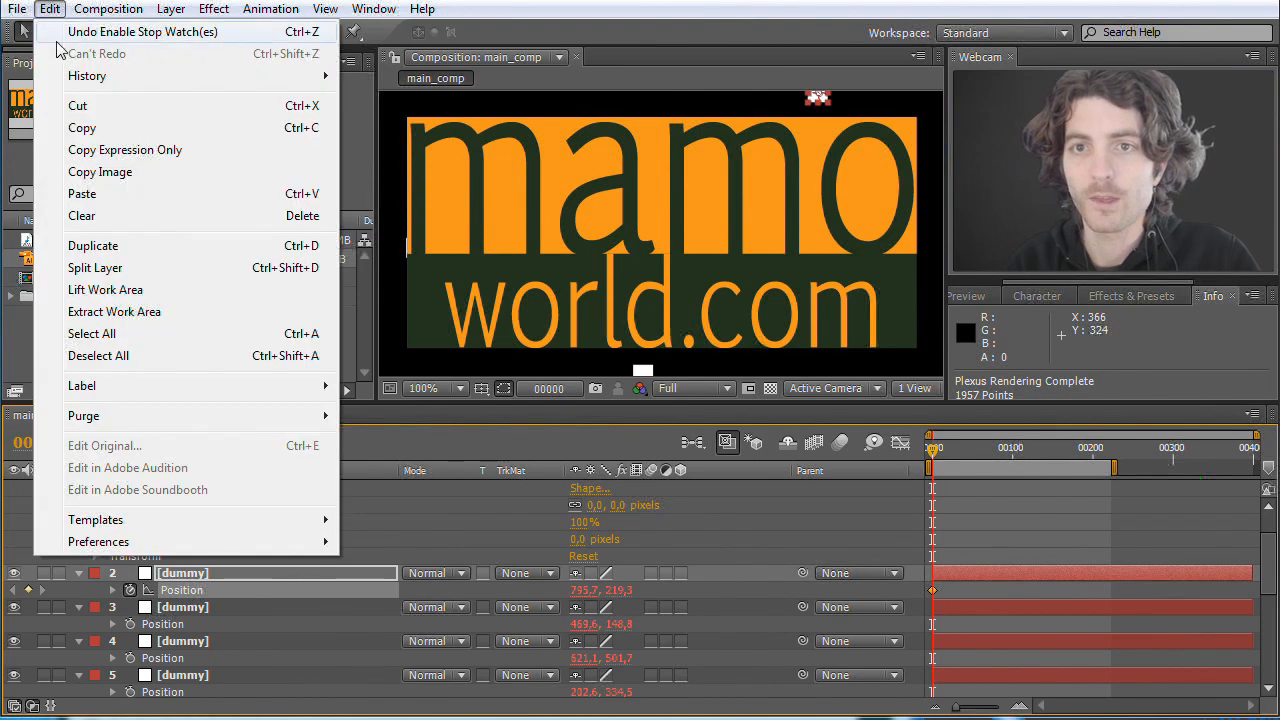
left_click(82, 193)
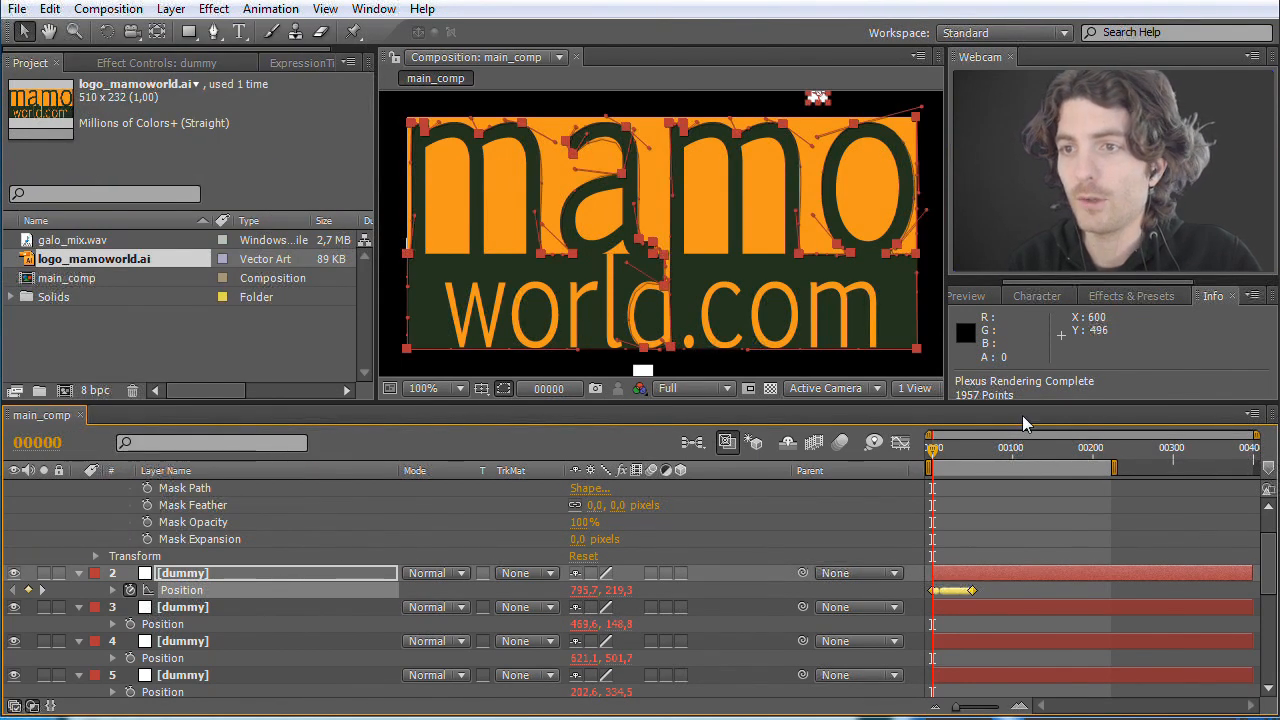
Step: Solo that dummy layer, disable its Position expression and scrub to frame 26 to check the movement along the pasted path
left_click(44, 573)
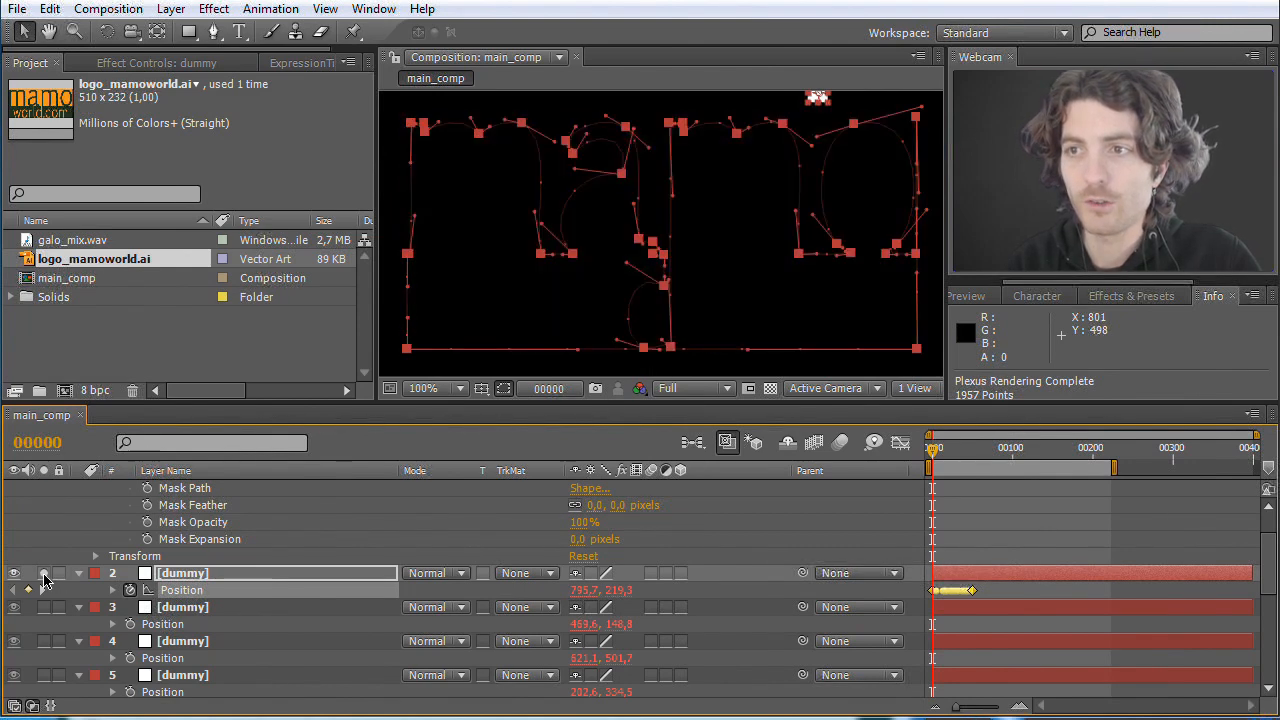
left_click(129, 590, "alt")
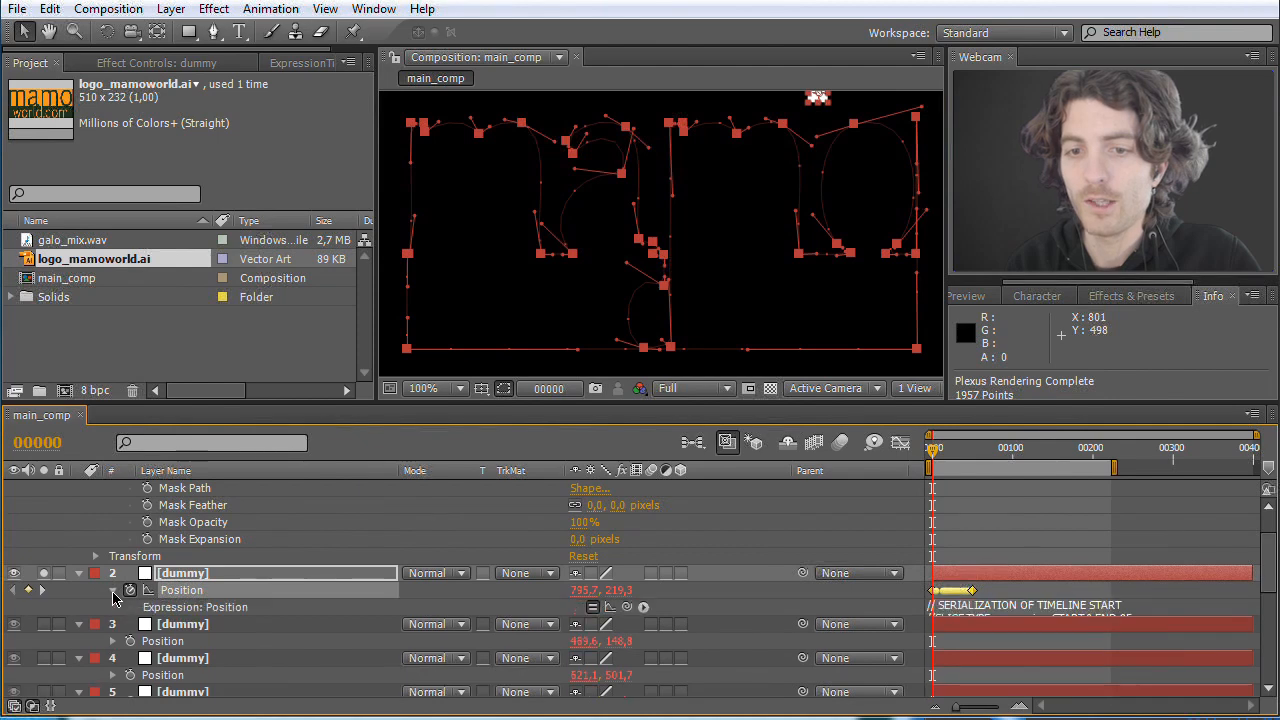
left_click(595, 608)
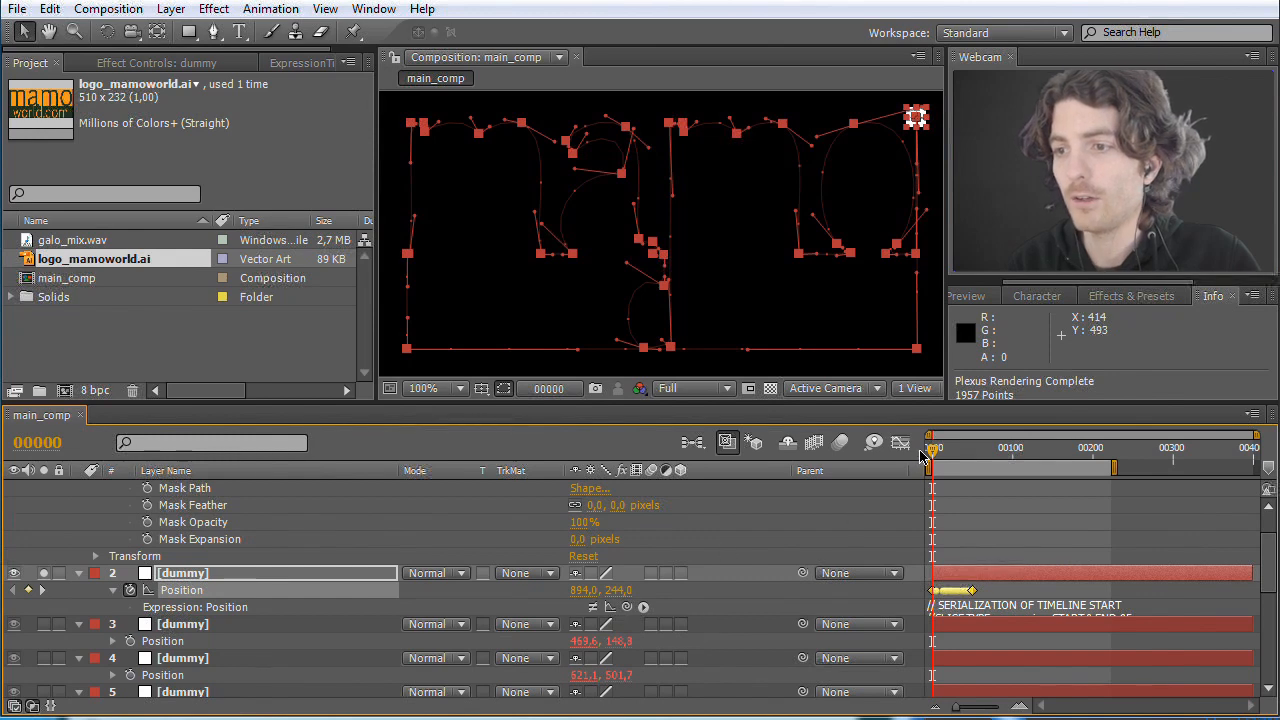
left_click_drag(935, 453, 953, 455)
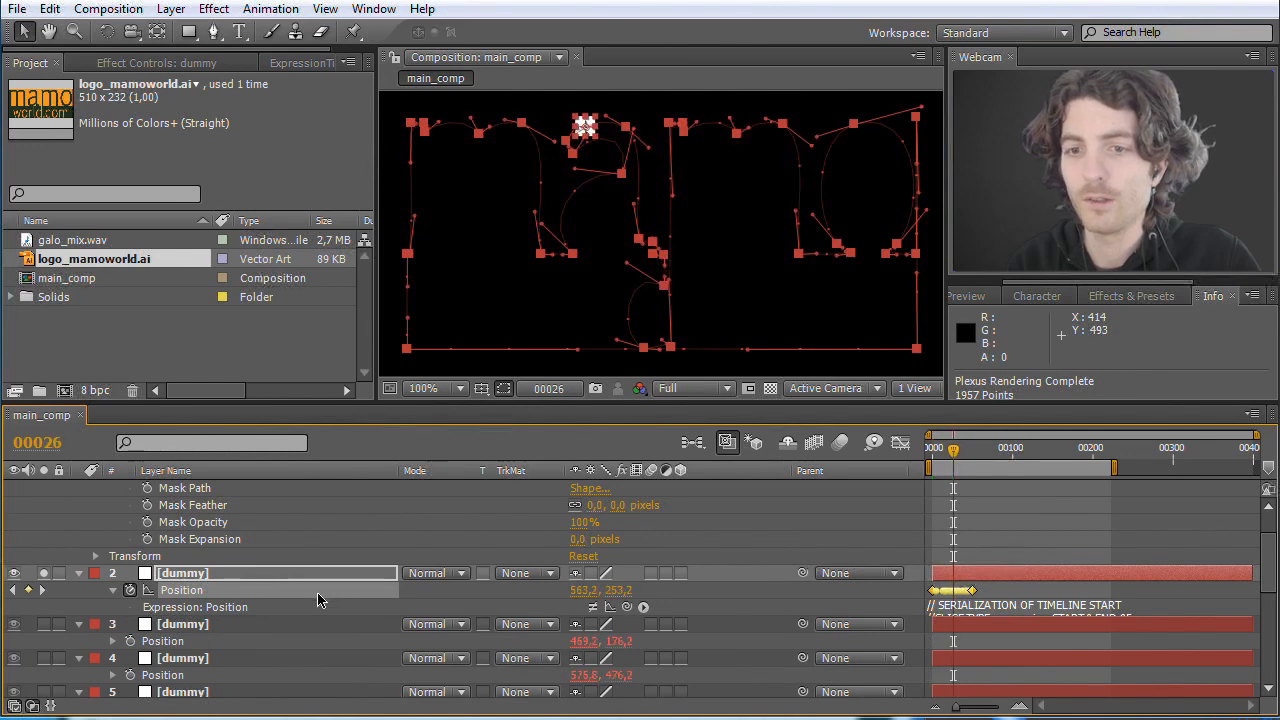
Step: Move the keyframed dummy layer above logo_mamoworld.ai and solo the logo layer as well
scroll(310, 598, "up", 2)
left_click_drag(185, 490, 186, 660)
left_click(44, 540)
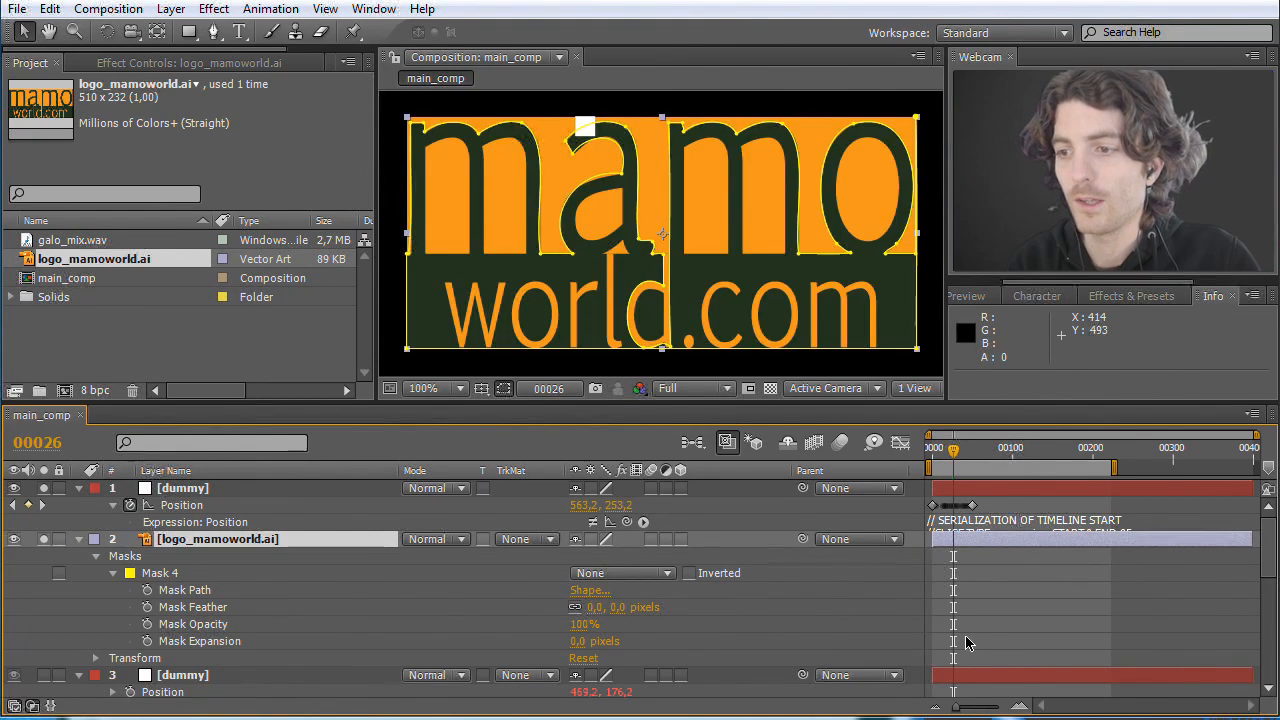
Step: Scrub the dummy along the logo outline, ending at frame 48, and re-enable its Position expression
left_click_drag(960, 707, 986, 707)
left_click_drag(1018, 457, 1088, 477)
left_click_drag(997, 710, 955, 710)
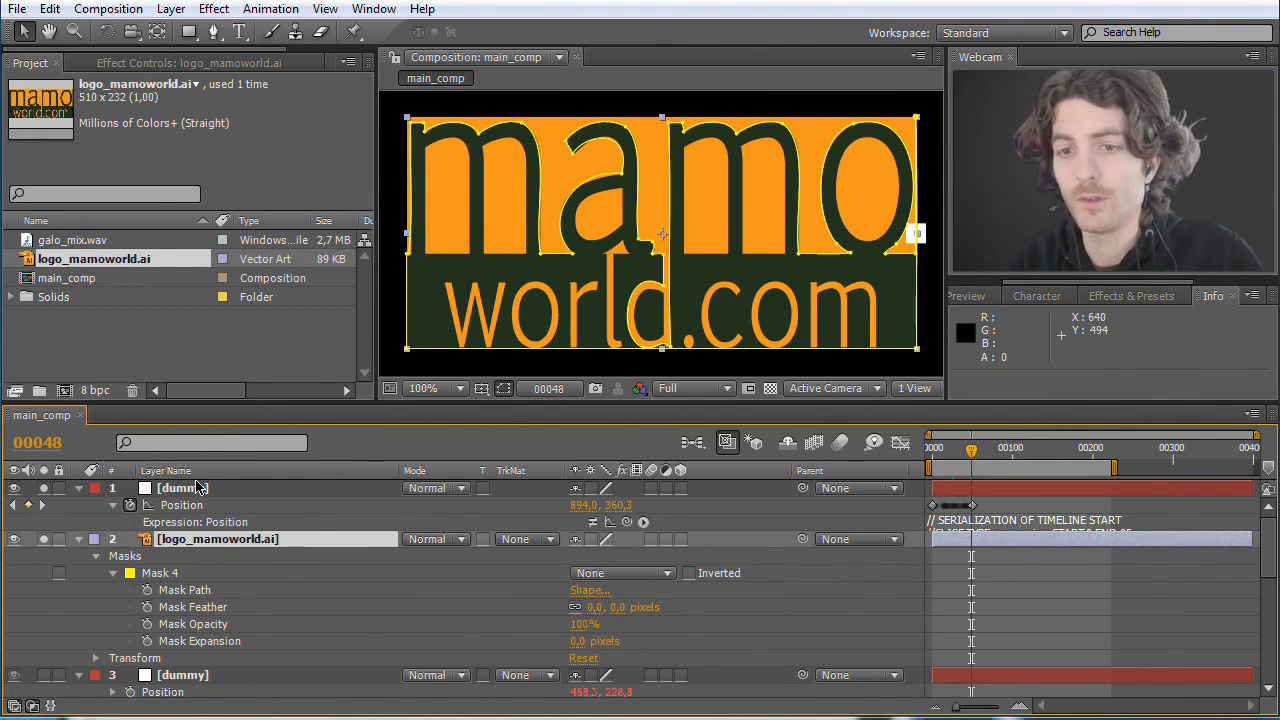
left_click(593, 523)
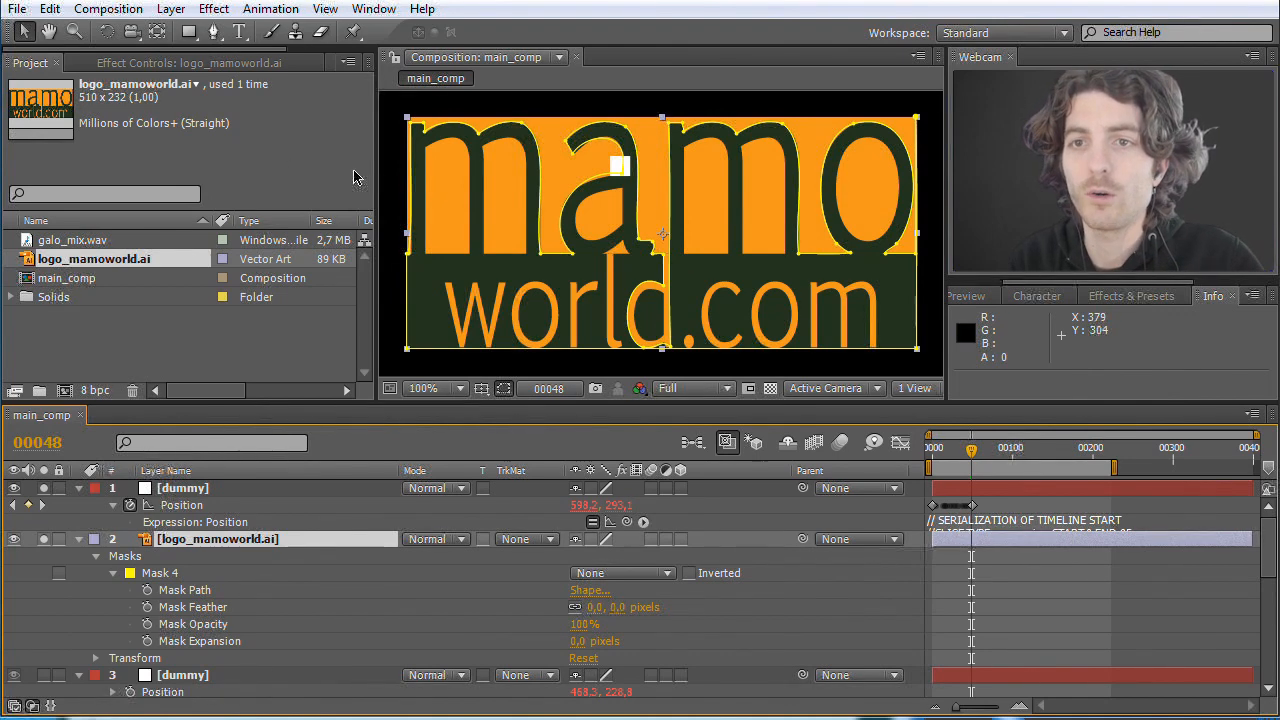
Step: Show ExpressionTimeline in a wider panel and set the end frame of the last expression to 250
left_click_drag(176, 49, 268, 49)
left_click(271, 63)
left_click_drag(378, 135, 582, 135)
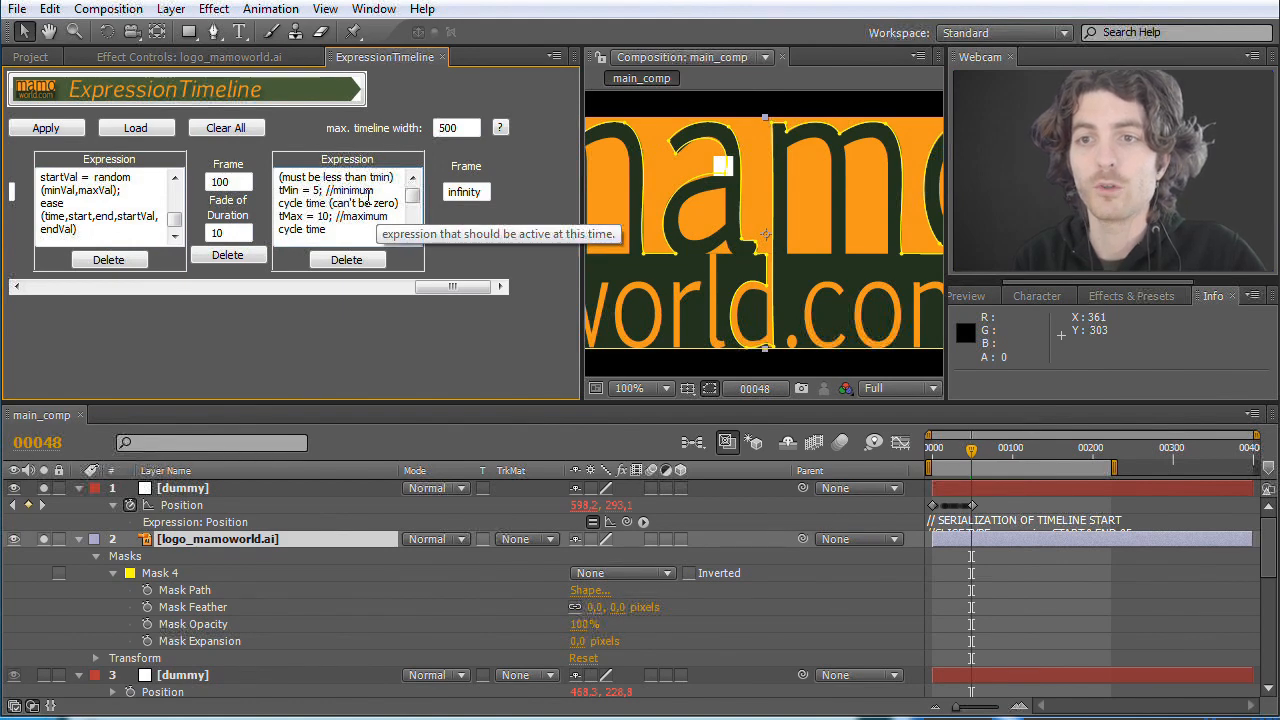
left_click_drag(470, 193, 420, 194)
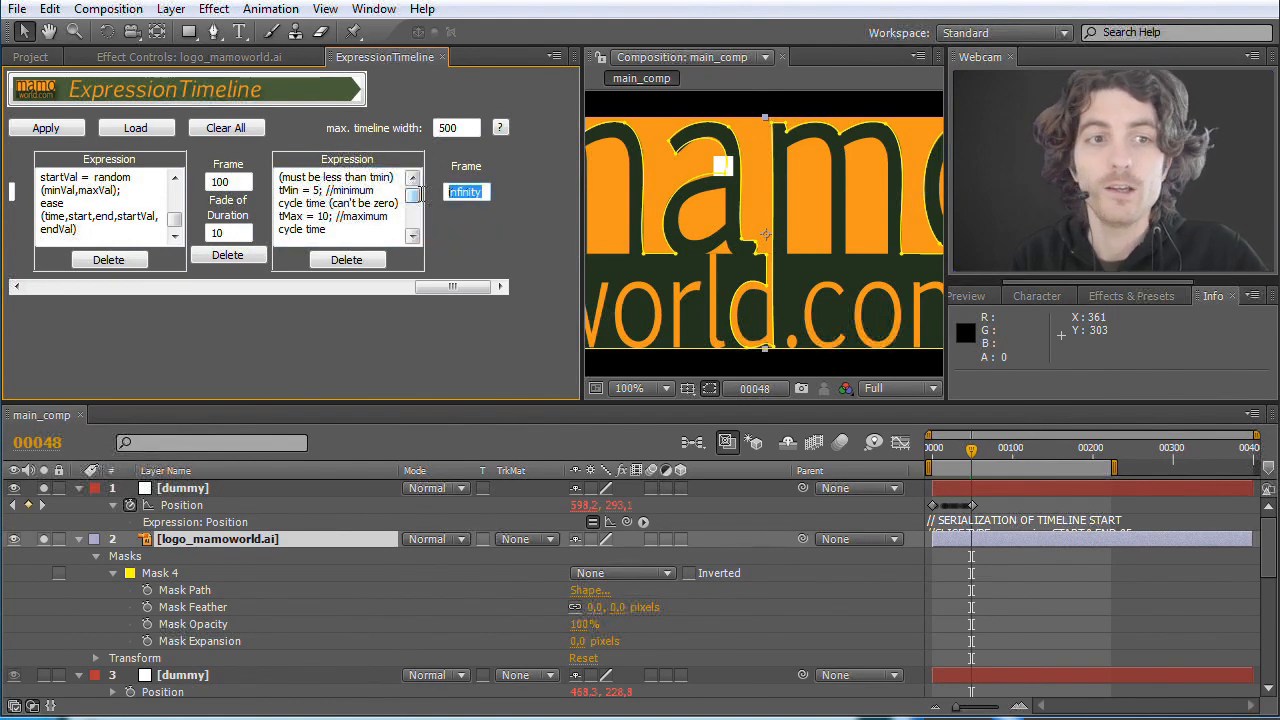
type("250")
key("Return")
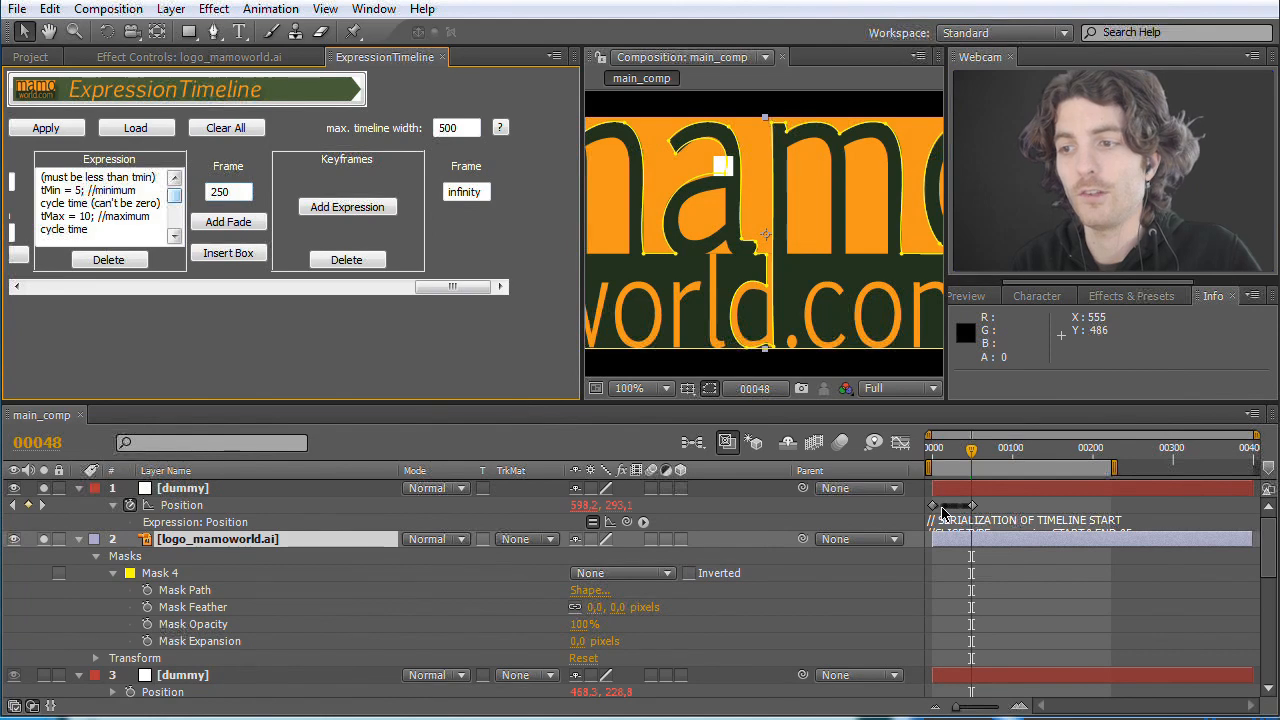
Step: Switch to loop expression.txt in Editor, place its window below the layer keyframes and compare lastFrame with the last Position keyframe
mouse_move(971, 510)
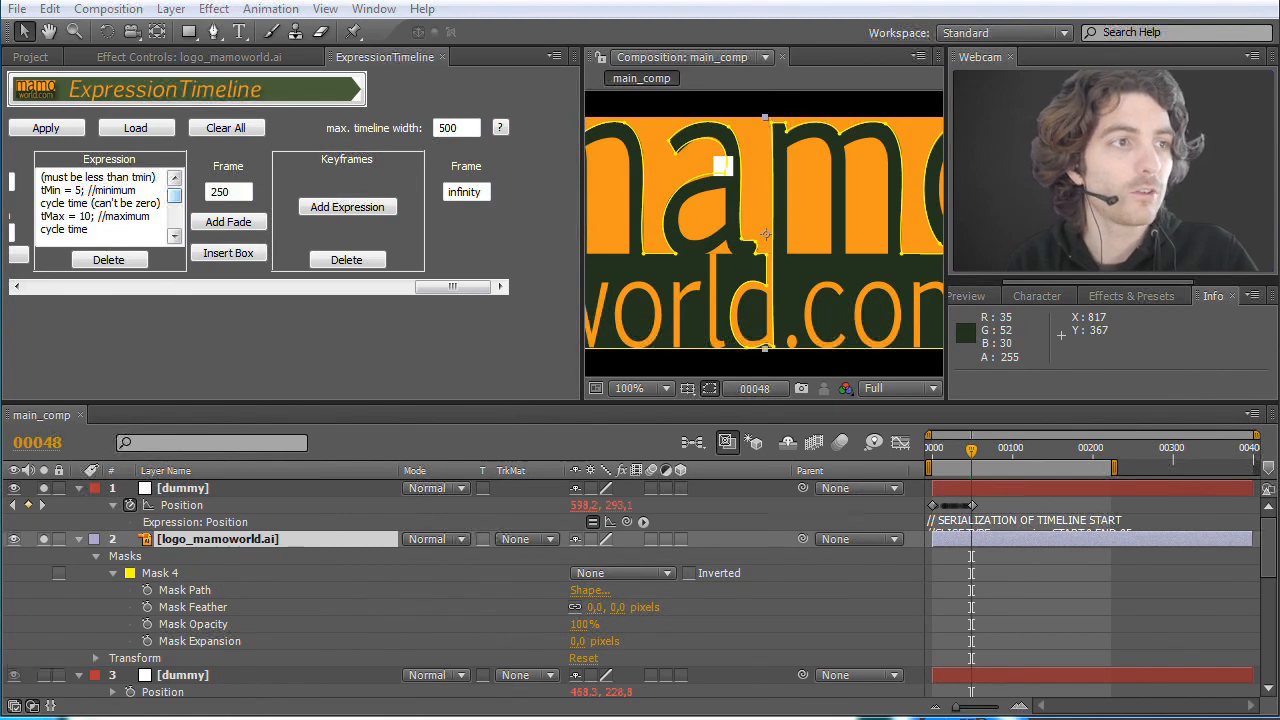
key("alt+Tab")
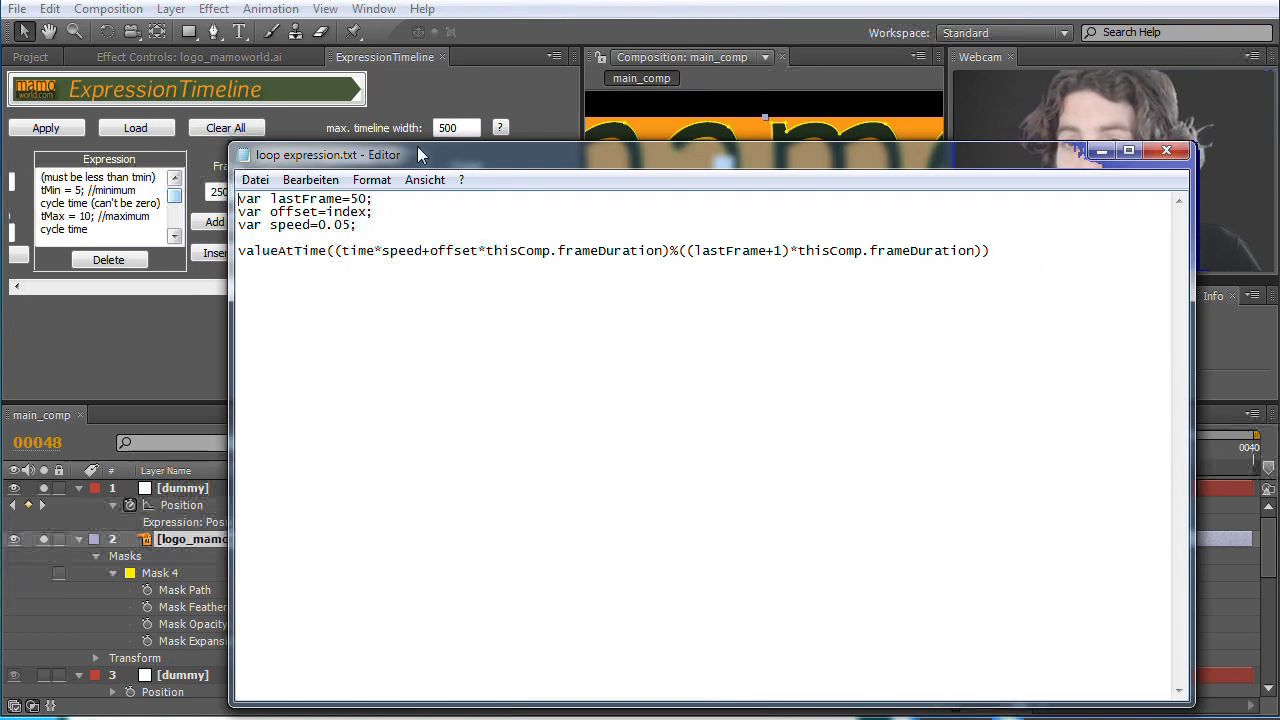
left_click_drag(456, 159, 265, 564)
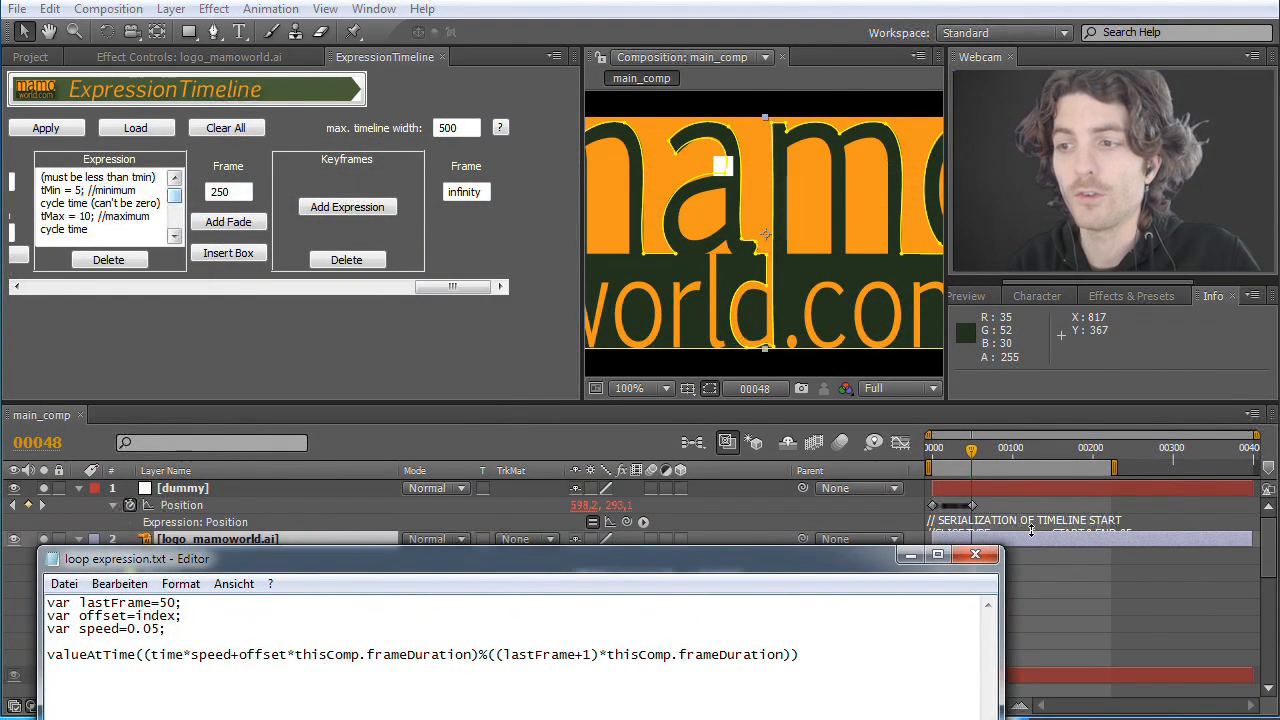
mouse_move(934, 509)
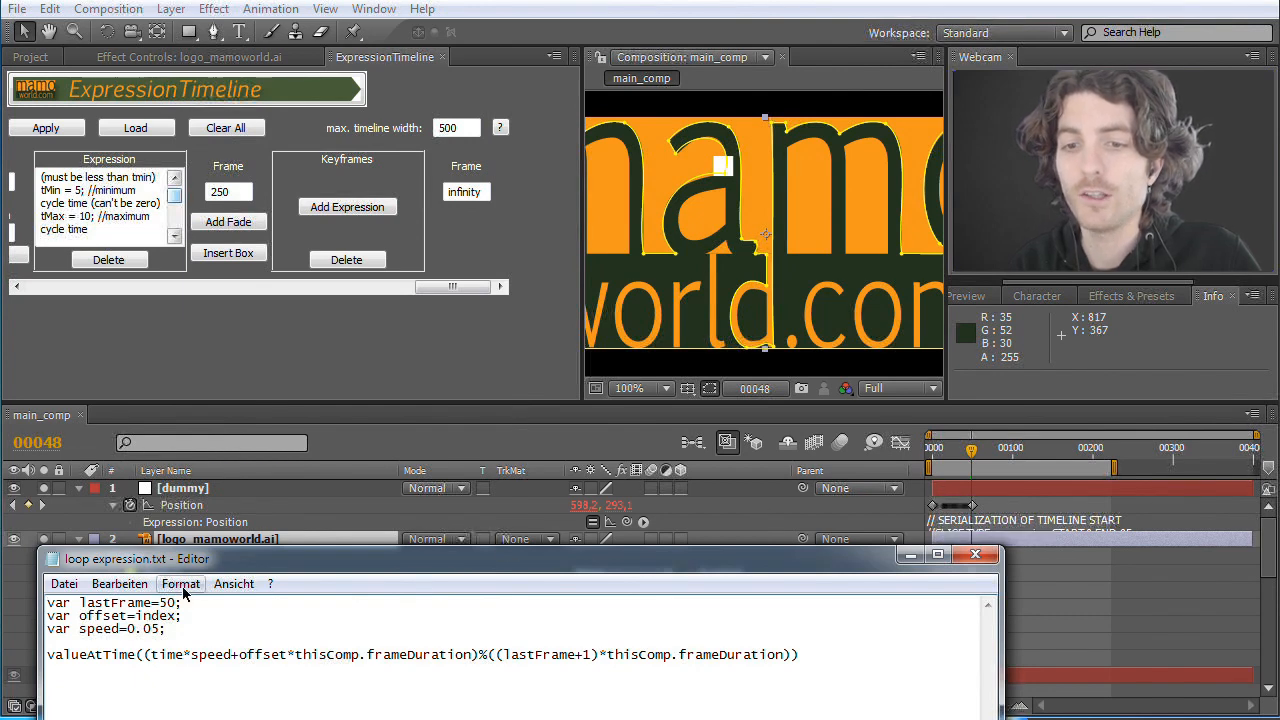
left_click_drag(158, 604, 170, 607)
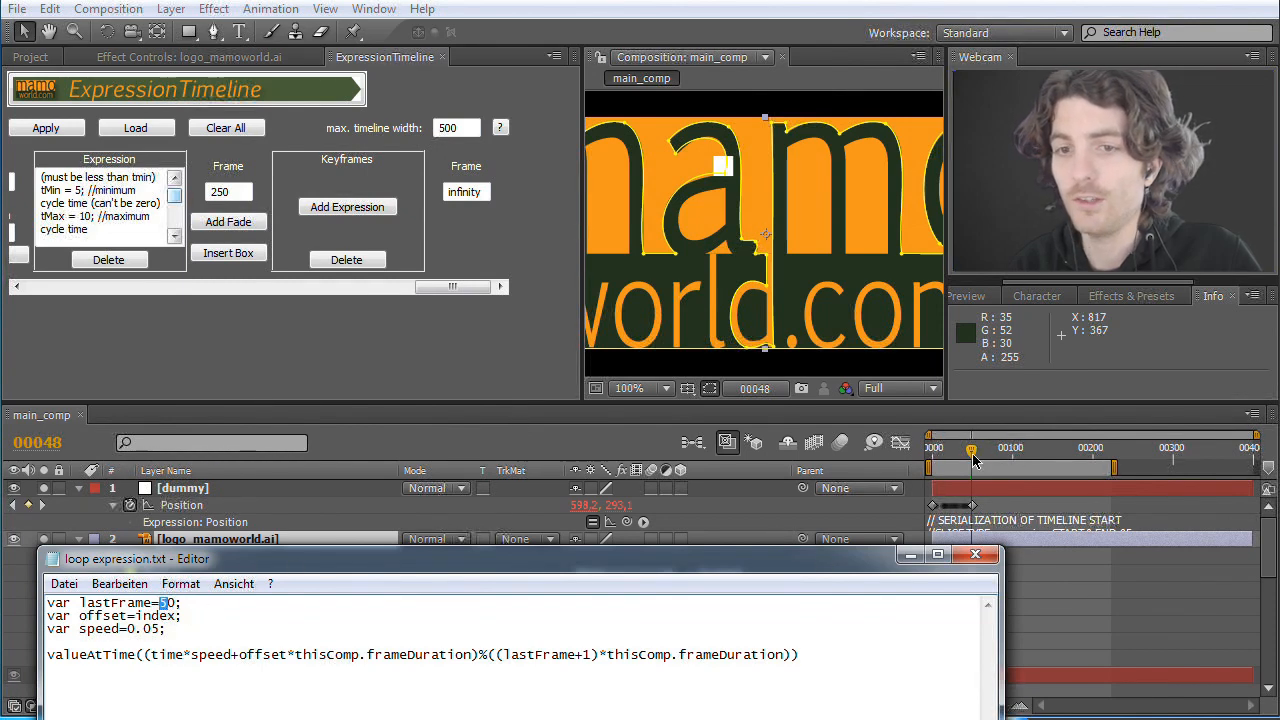
left_click_drag(973, 452, 977, 455)
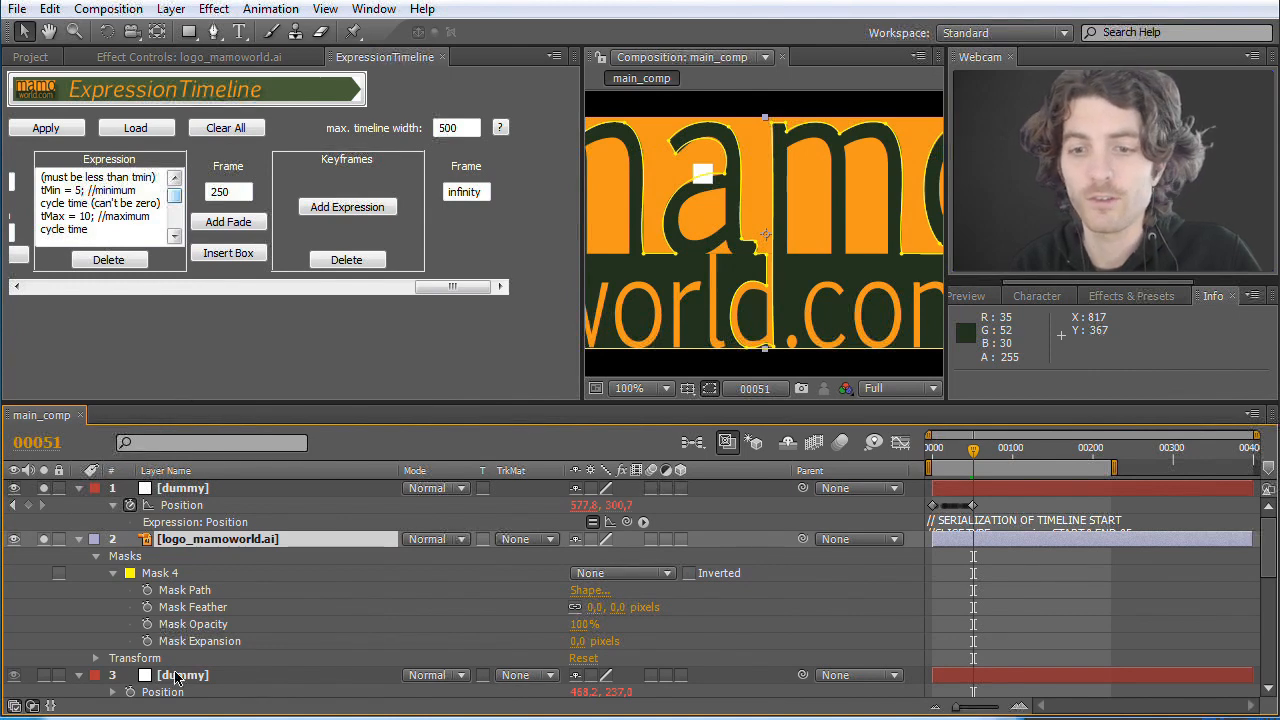
key("alt+Tab")
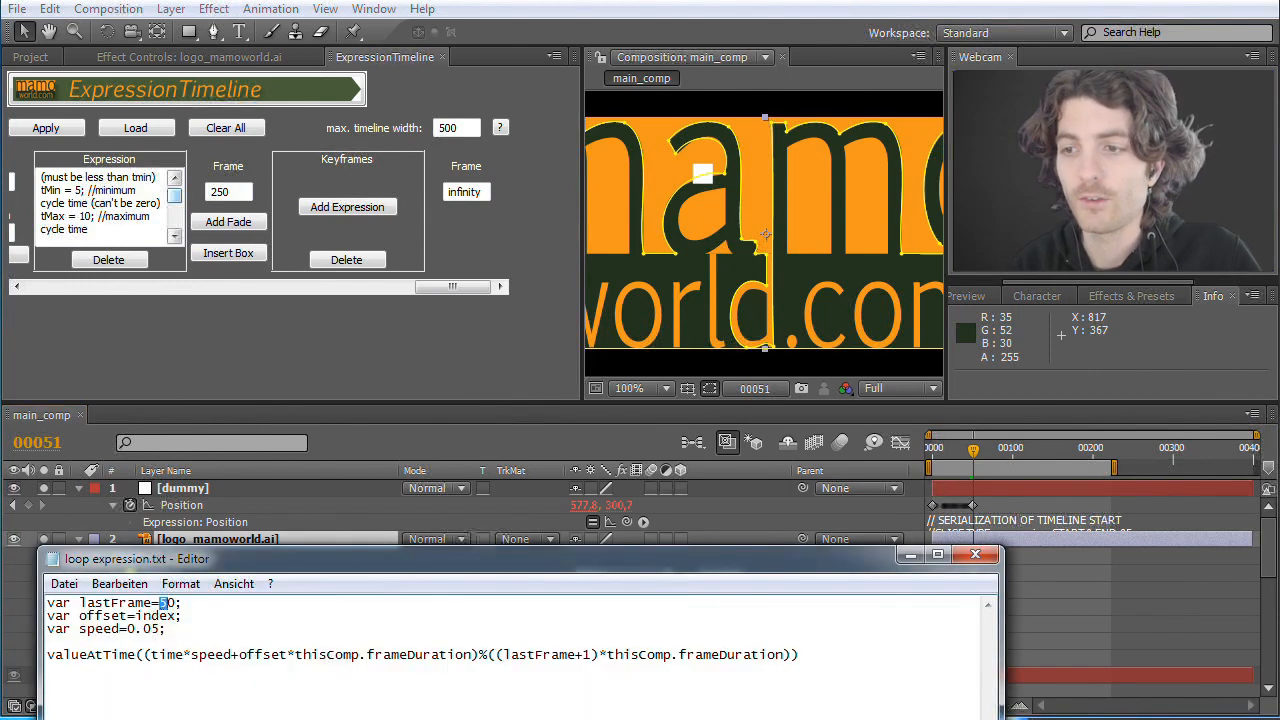
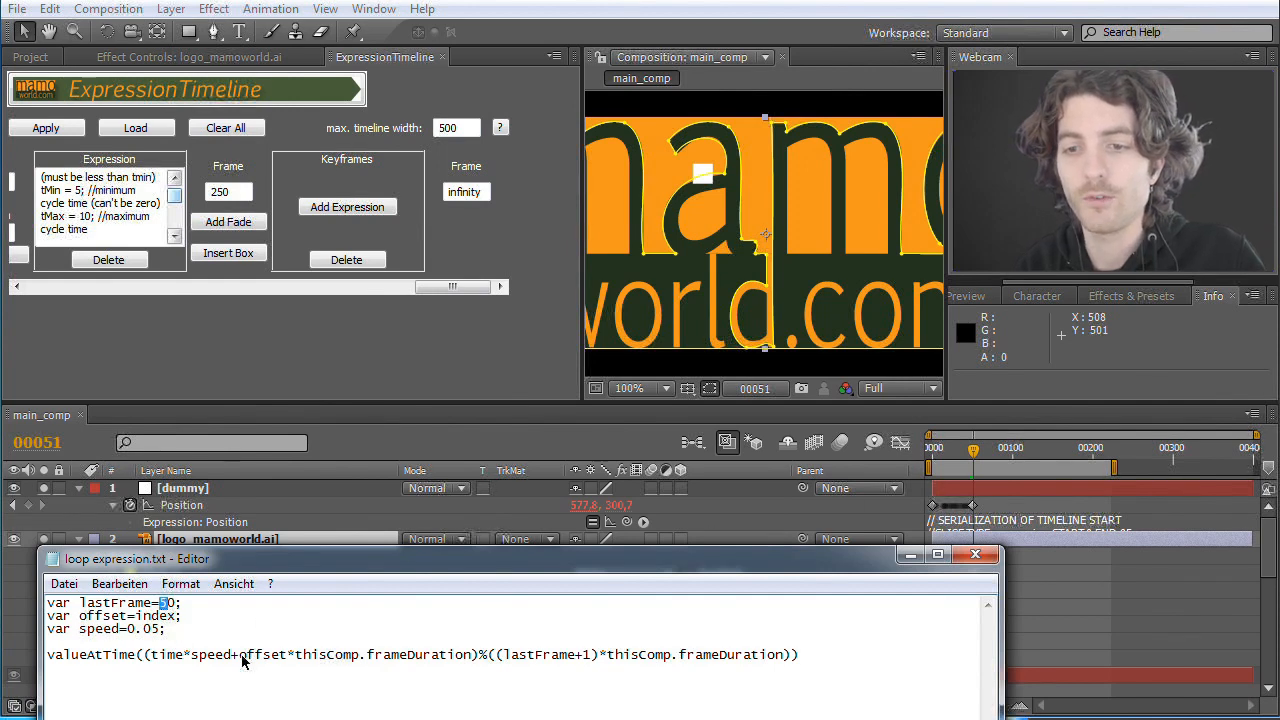
Step: Copy the complete loop expression from the text file and paste it into a new expression in the final Keyframes slot of ExpressionTimeline
left_click_drag(812, 672, 16, 603)
key("ctrl+c")
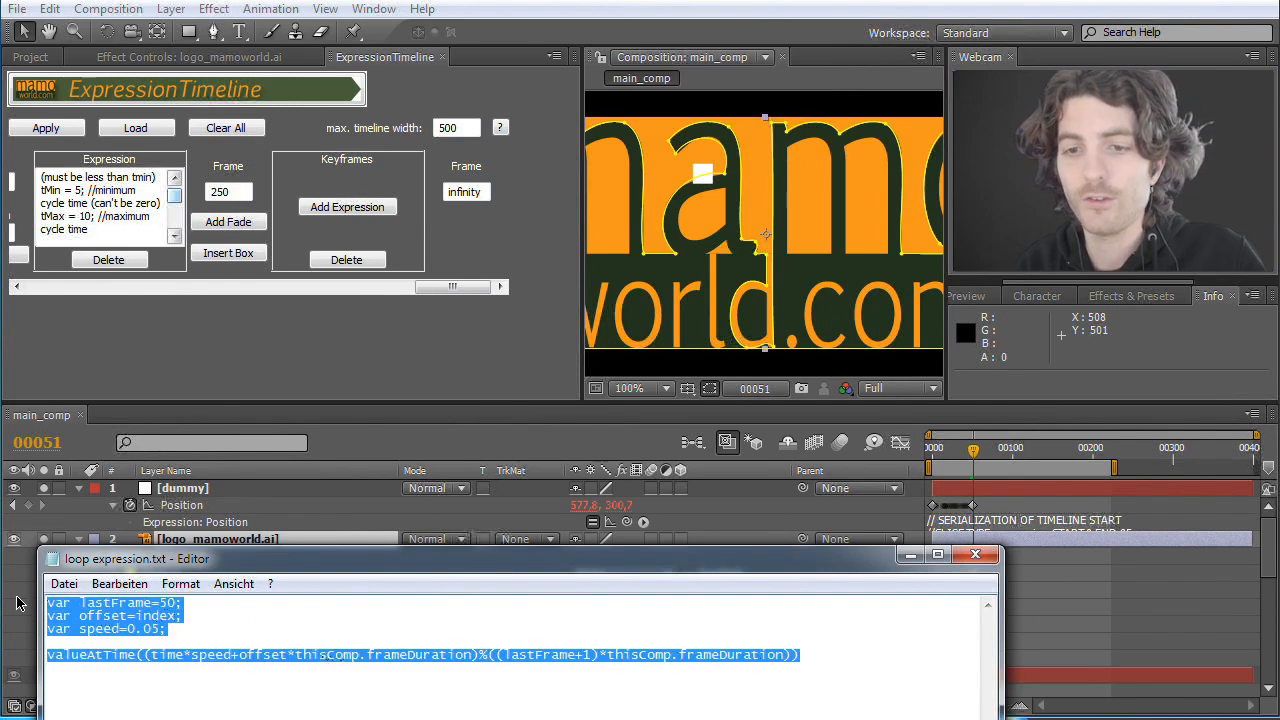
left_click(349, 207)
double_click(292, 177)
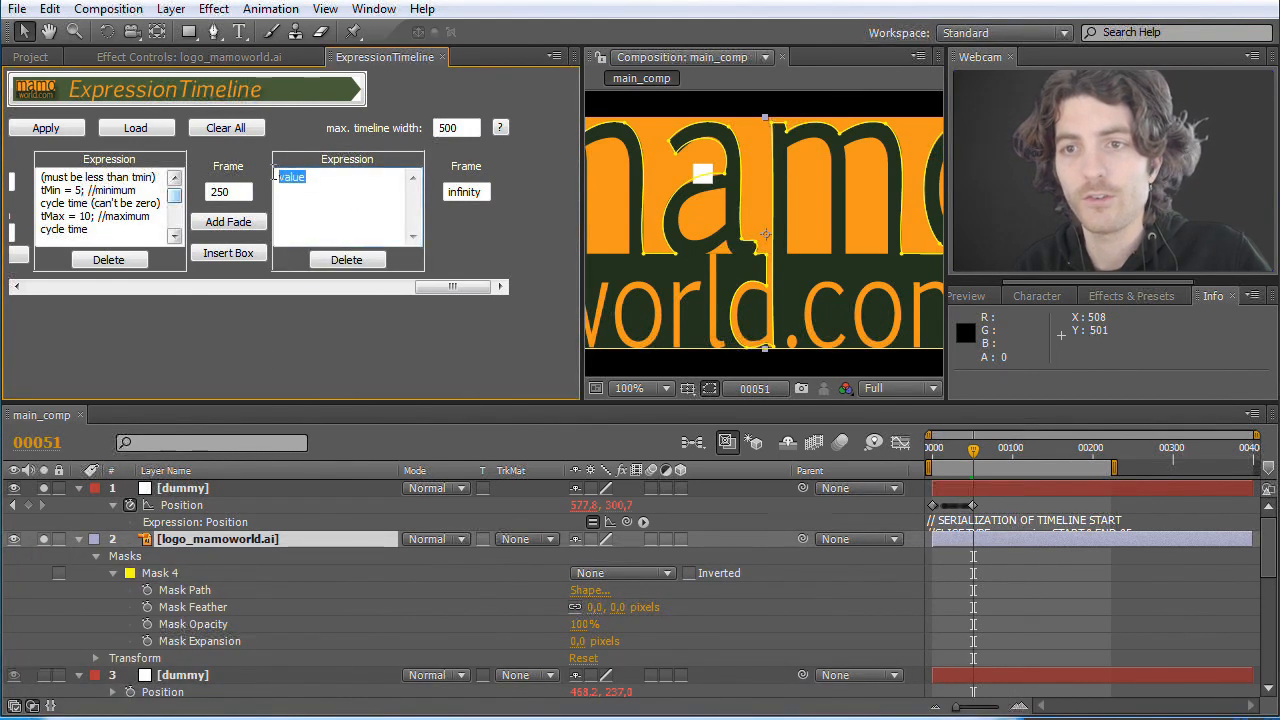
key("ctrl+v")
left_click_drag(413, 218, 413, 190)
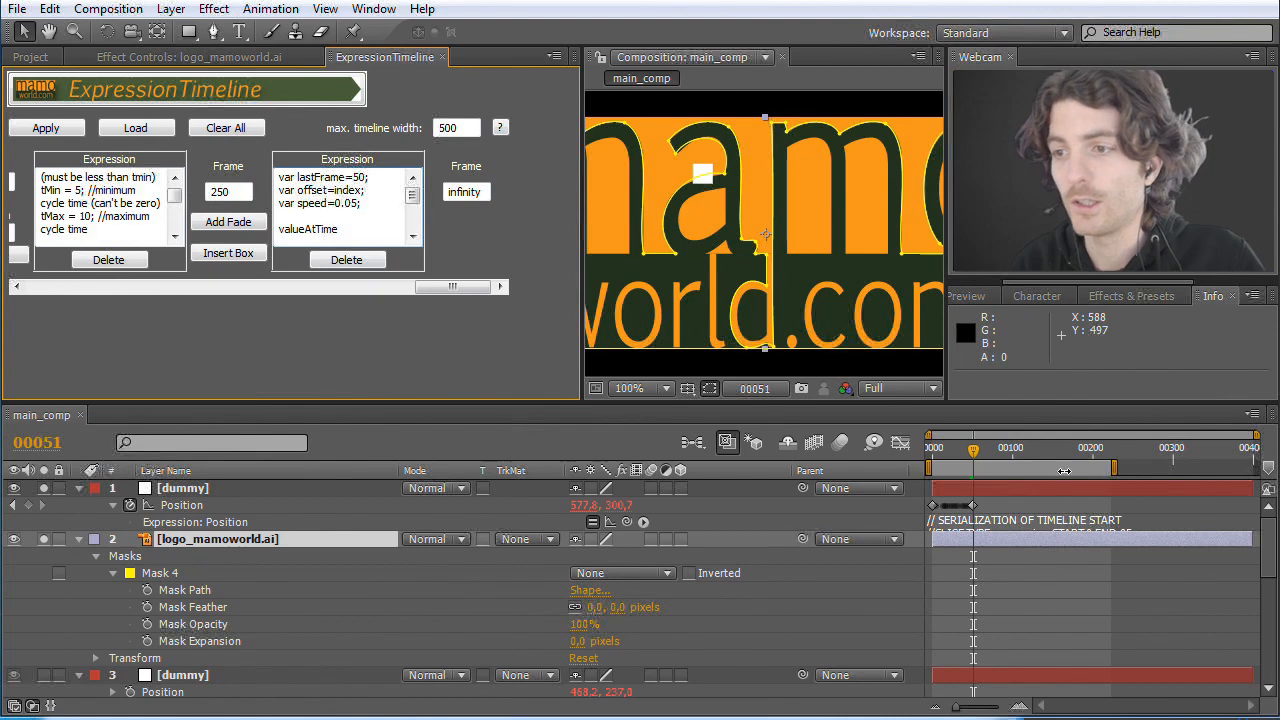
Step: Go to frame 245 and delete the logo_mamoworld.ai layer from main_comp
left_click_drag(975, 460, 1129, 461)
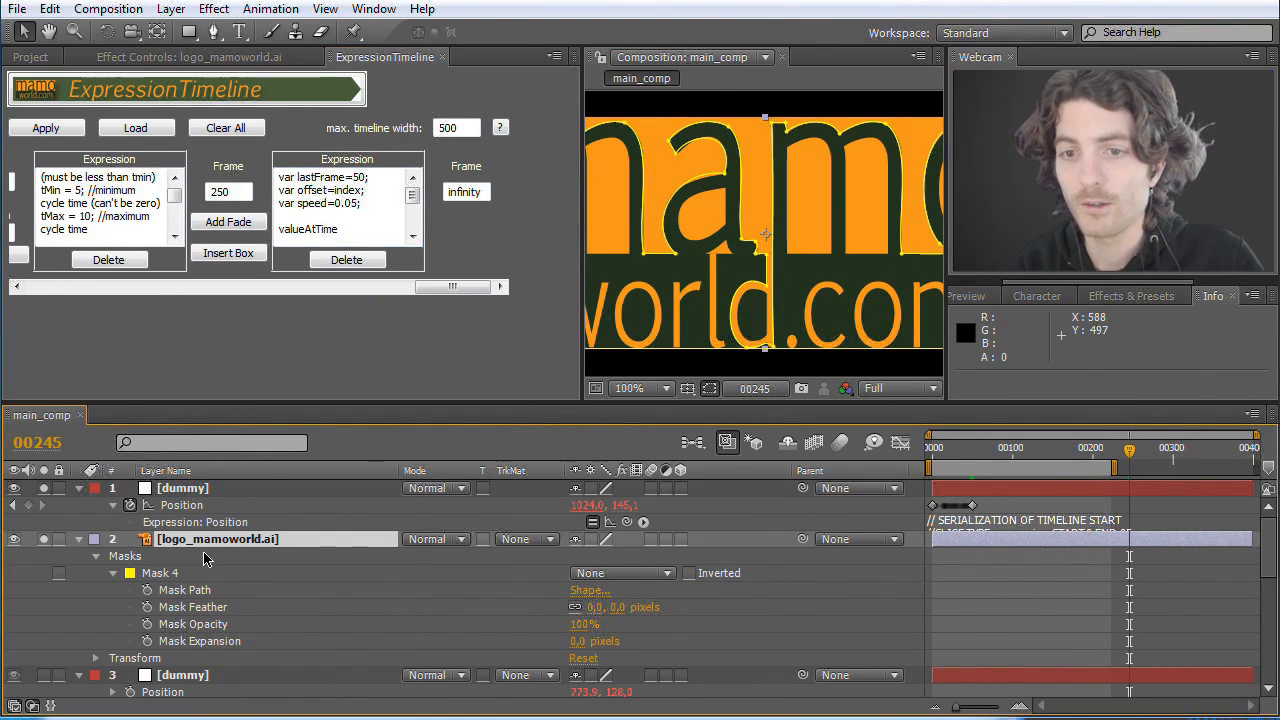
left_click(193, 489)
left_click(194, 543)
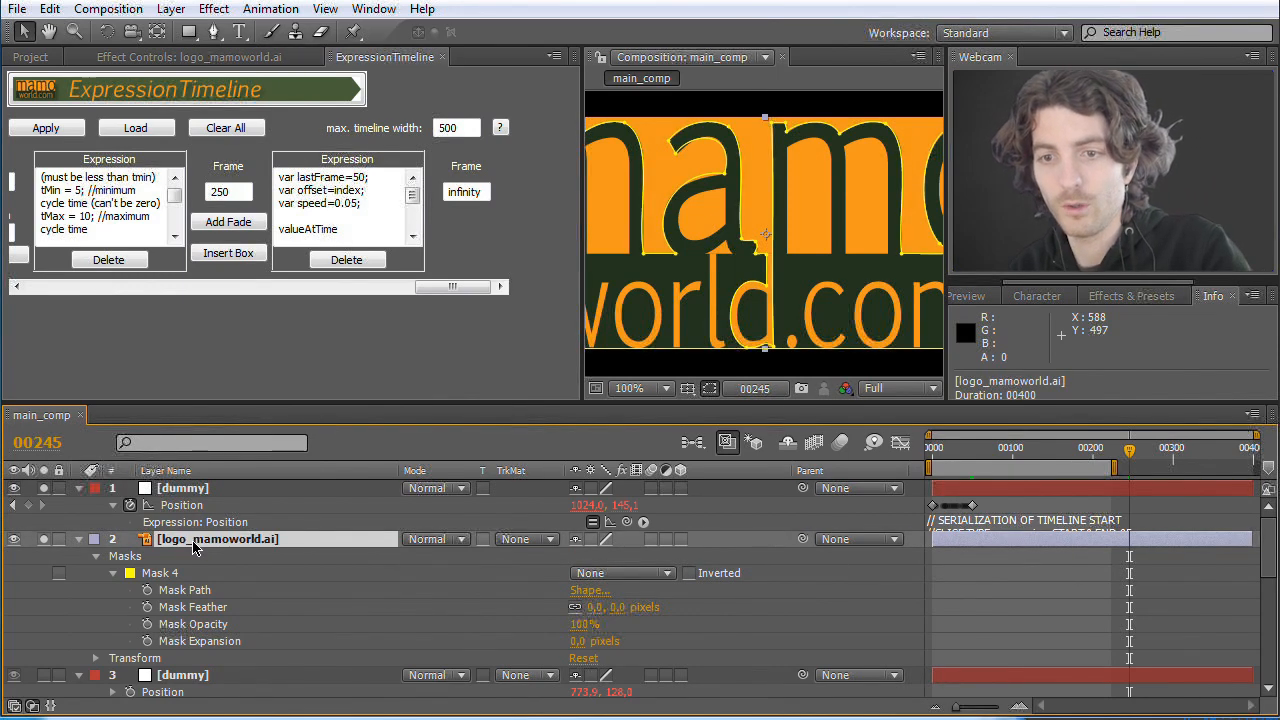
key("Delete")
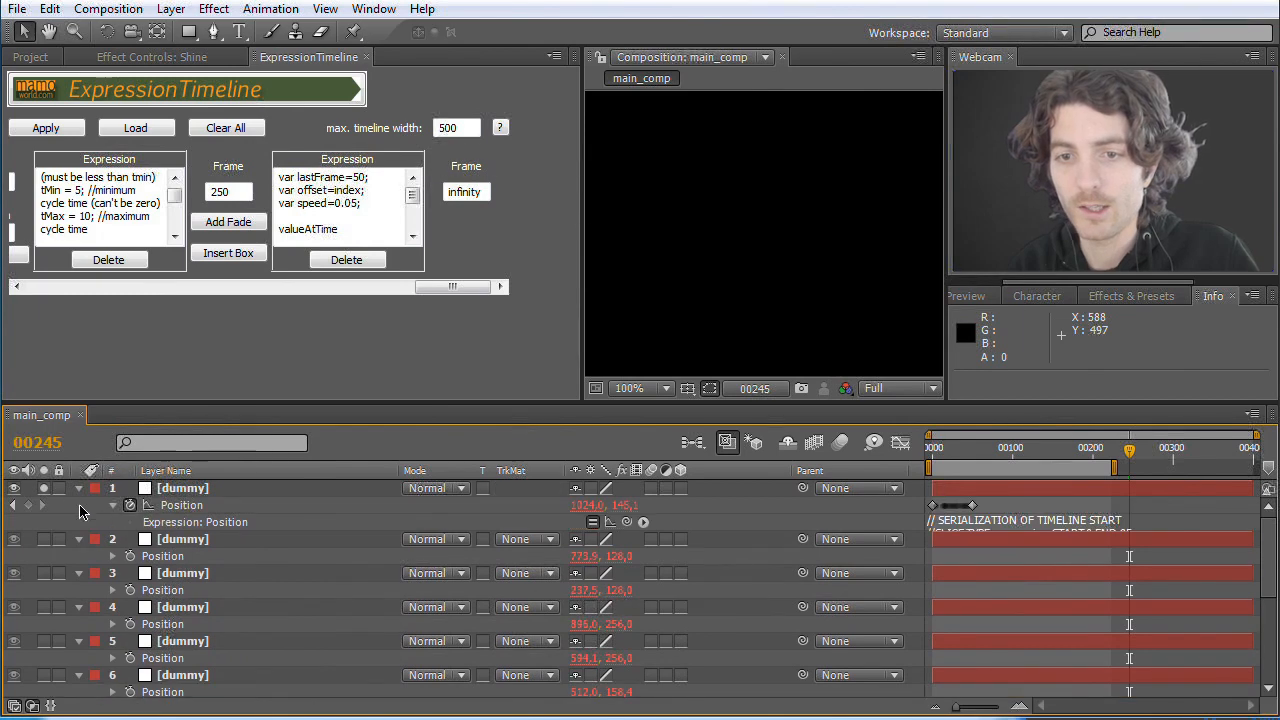
Step: Select the Position properties of all nine dummy layers and apply the expression timeline to them
mouse_move(73, 504)
left_mouse_down()
mouse_move(249, 614)
mouse_move(266, 697)
mouse_move(236, 590)
left_mouse_up()
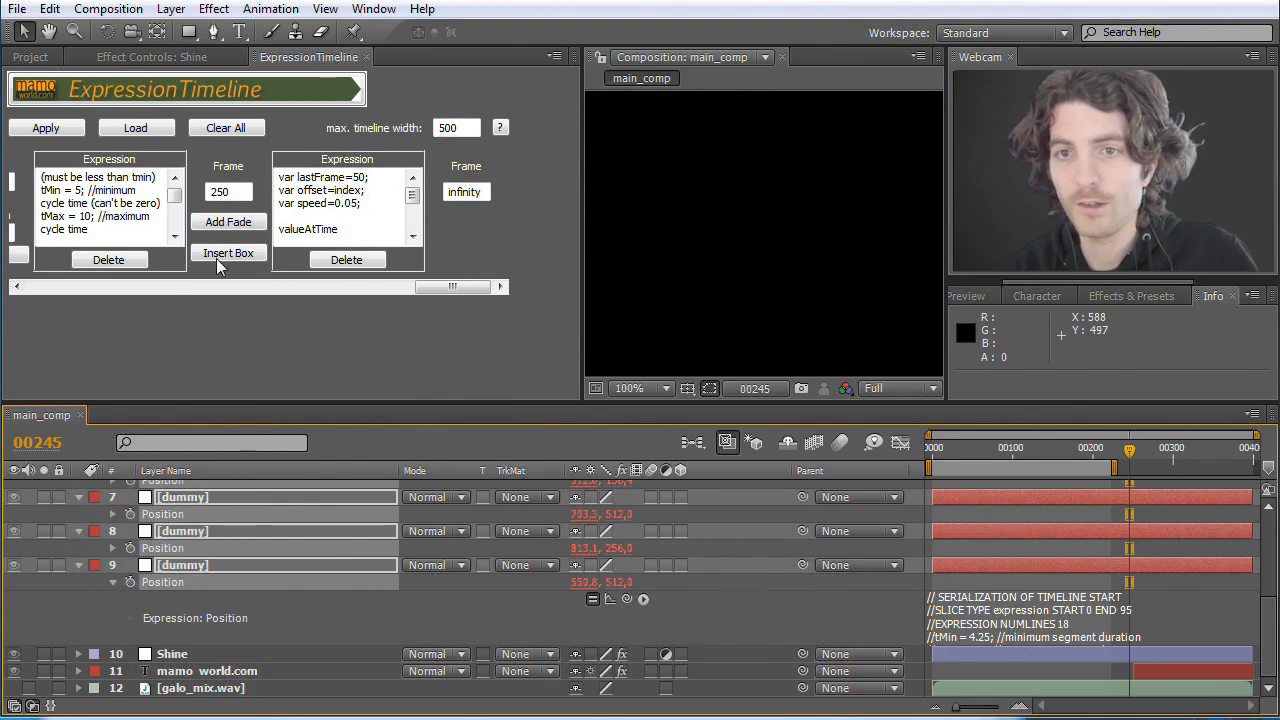
left_click(44, 128)
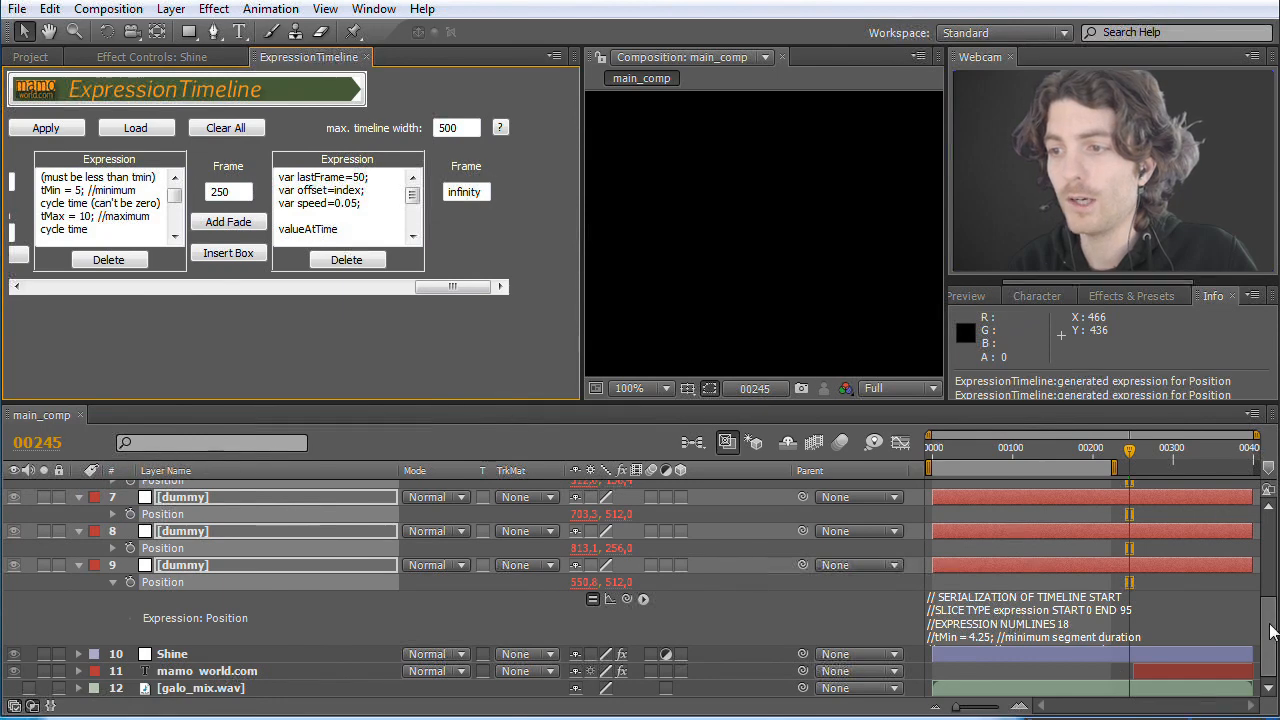
Step: Copy the Position keyframes of the first dummy layer at frame 0 and paste them onto the Position of dummy layers 2 to 9
scroll(1272, 630, "up", 5)
left_click_drag(1128, 455, 896, 461)
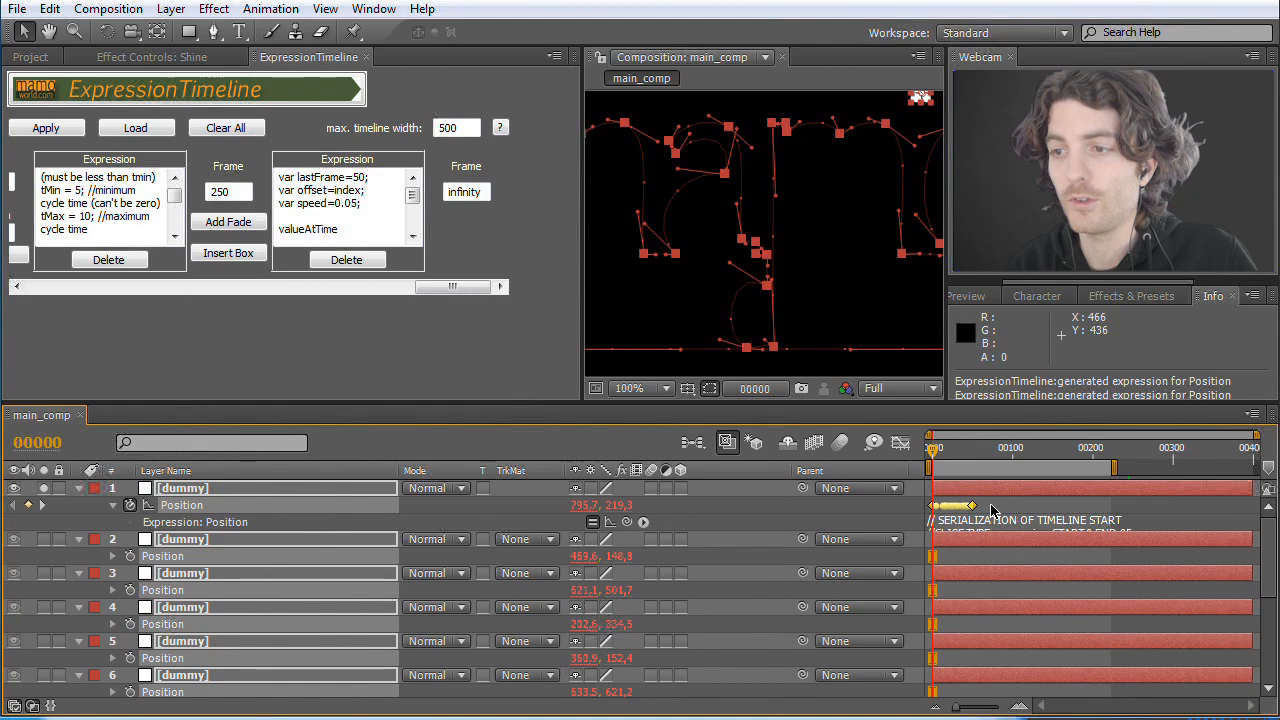
left_click(991, 510)
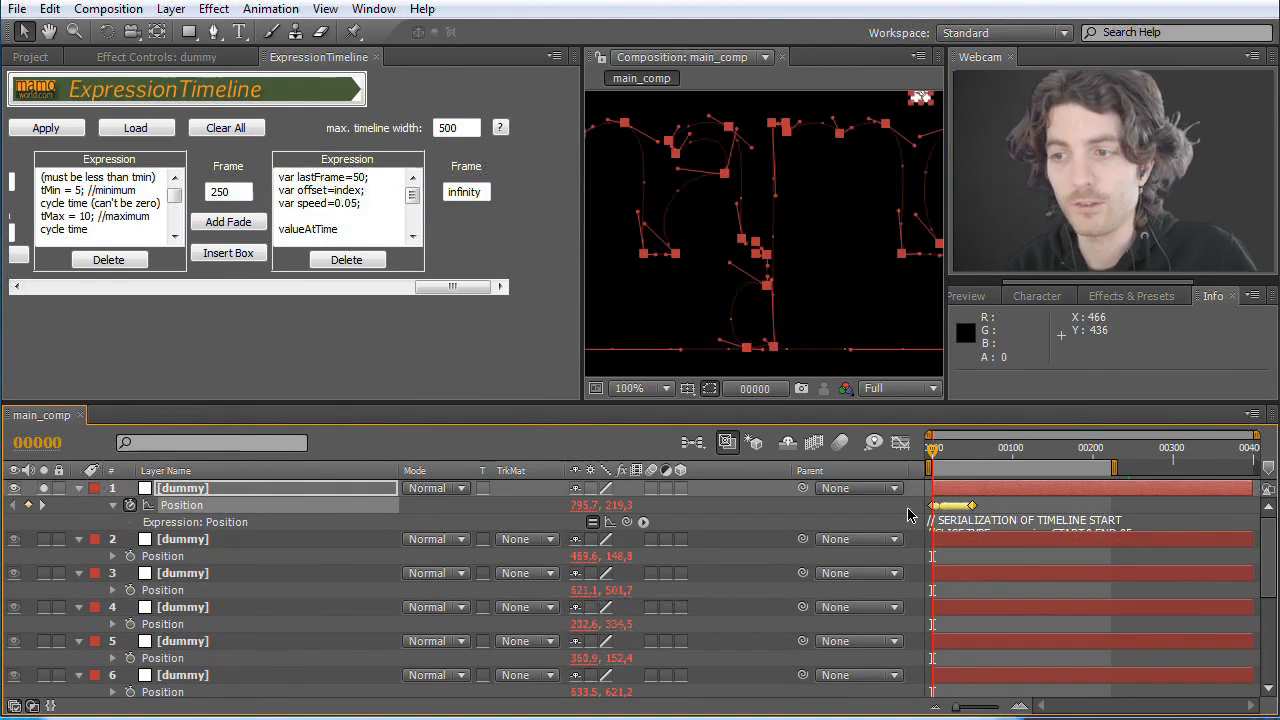
key("ctrl+c")
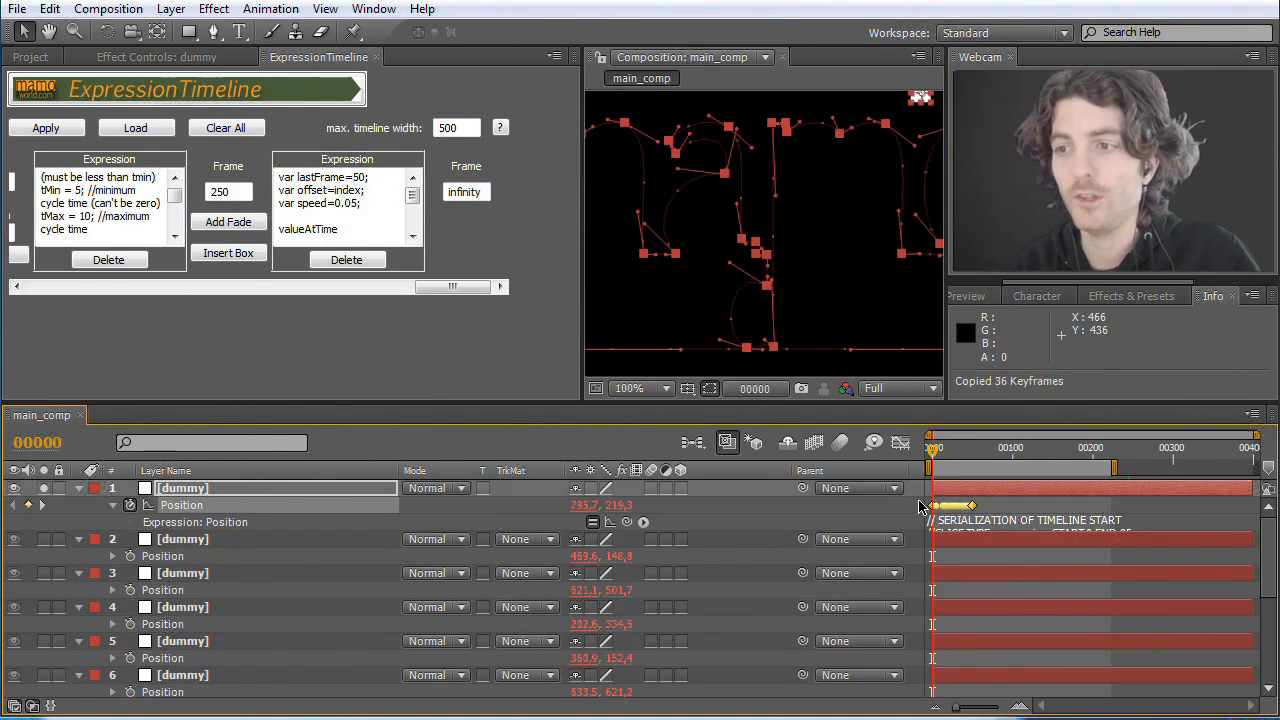
left_click_drag(79, 562, 147, 596)
left_click(131, 586)
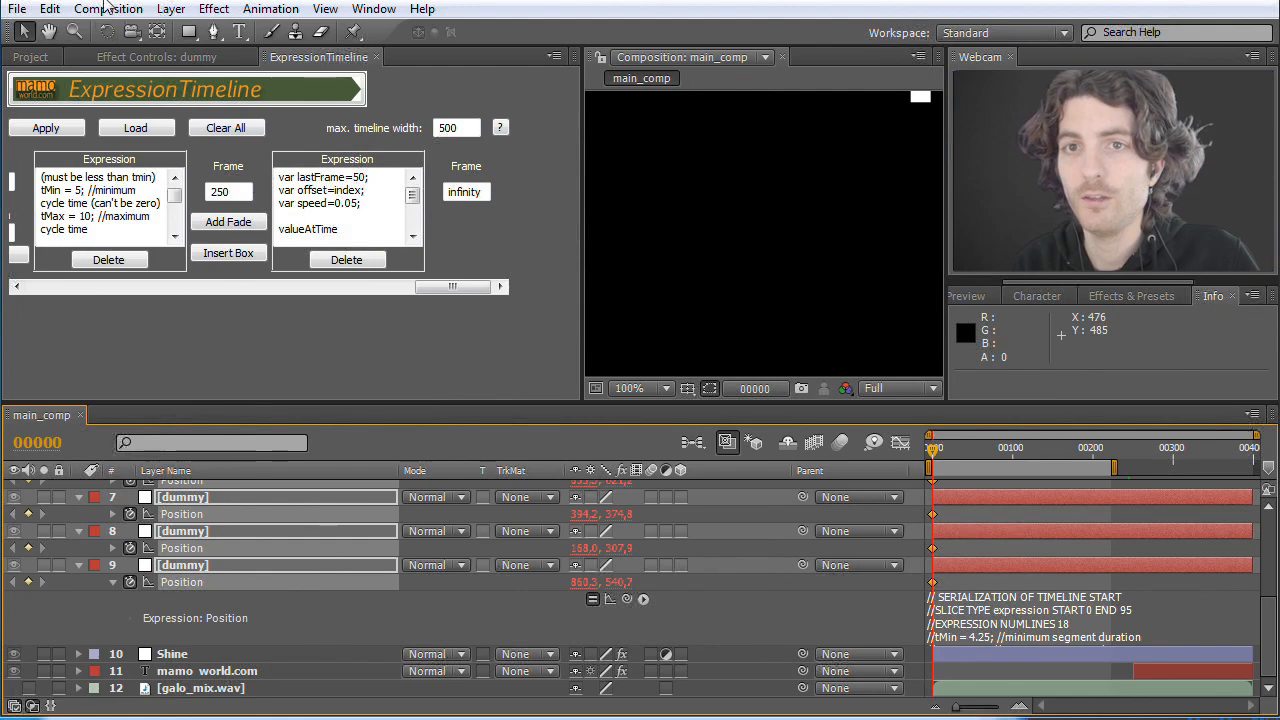
left_click(50, 10)
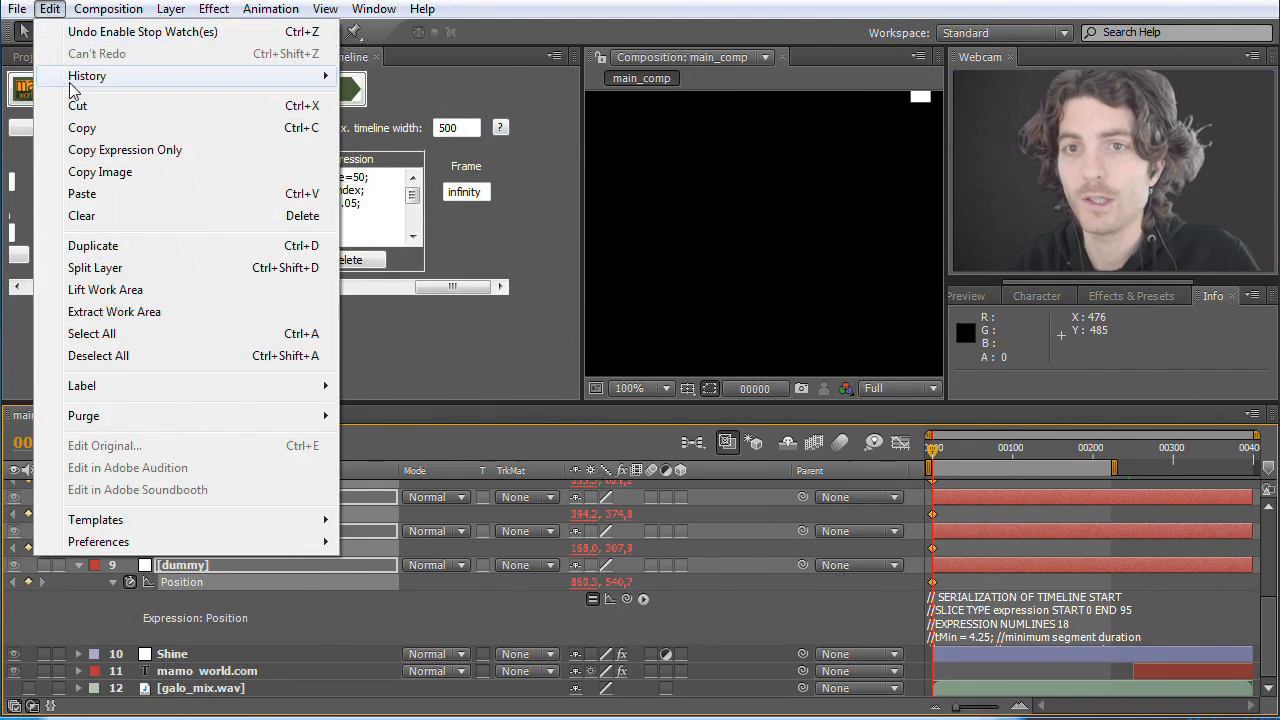
left_click(106, 197)
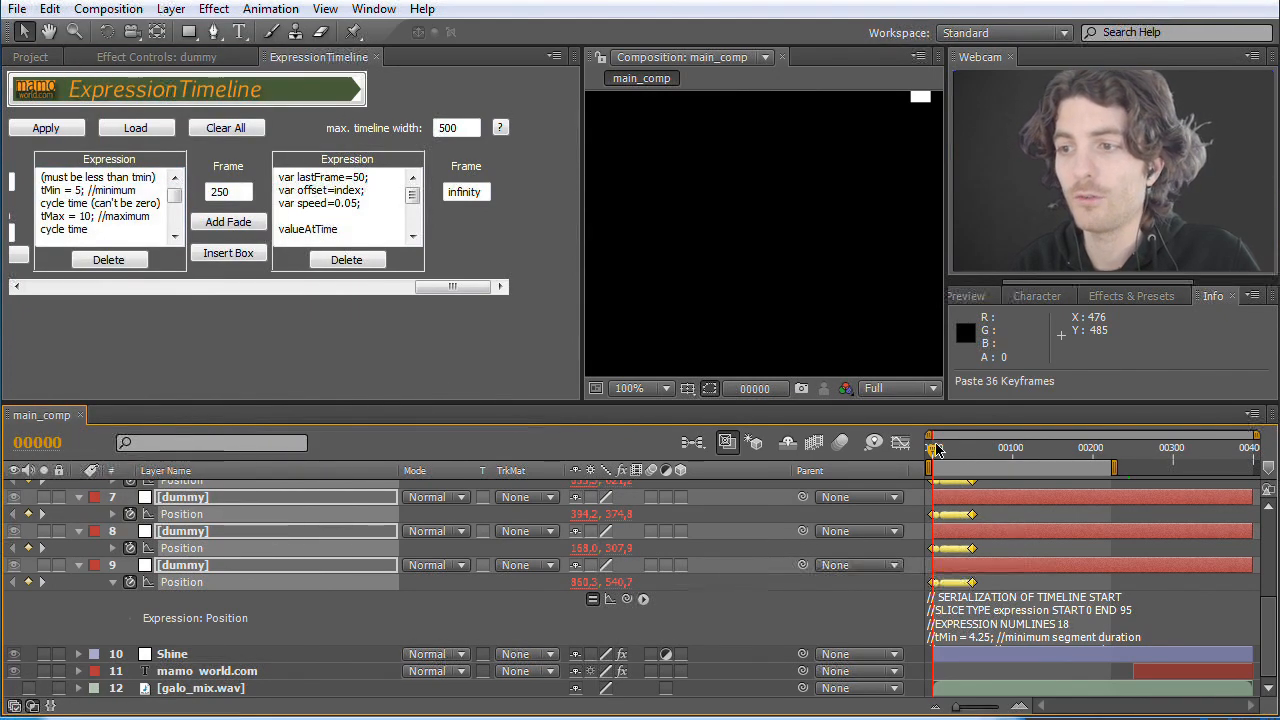
Step: Show the composition at 25% and turn off solo on the first dummy layer while scrubbing through the dummies' motion
left_click_drag(934, 453, 955, 455)
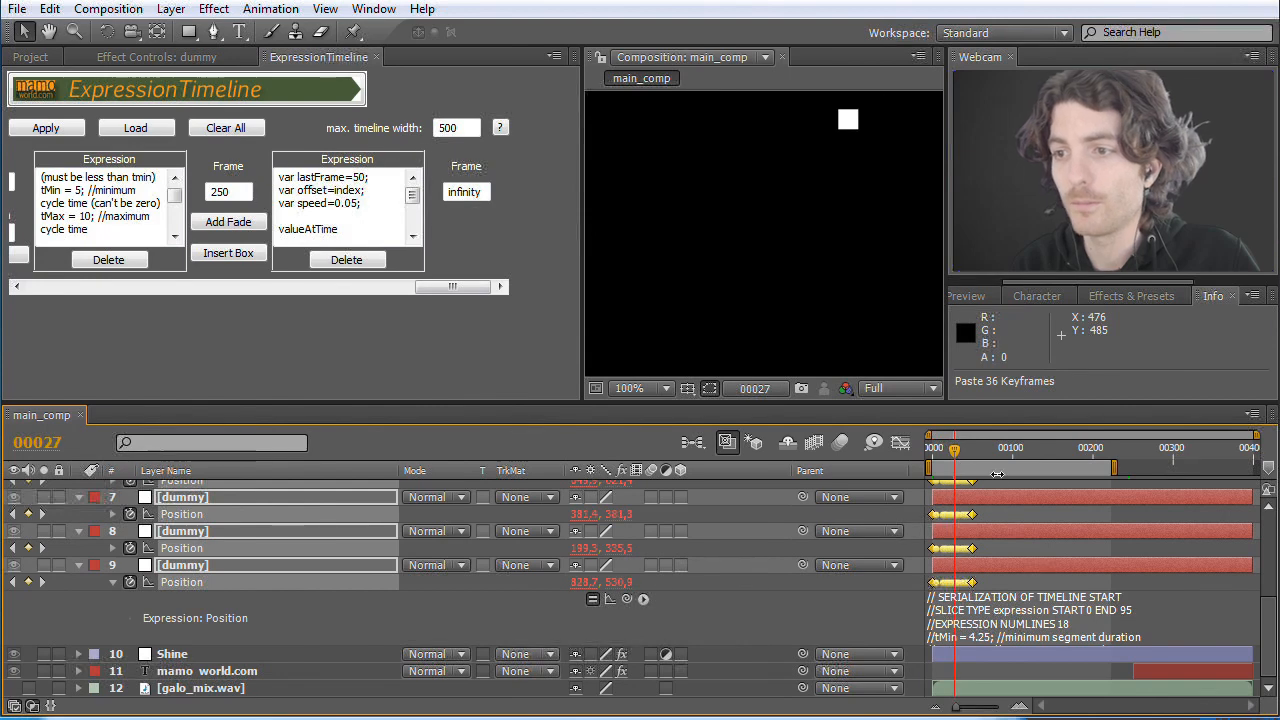
key("space")
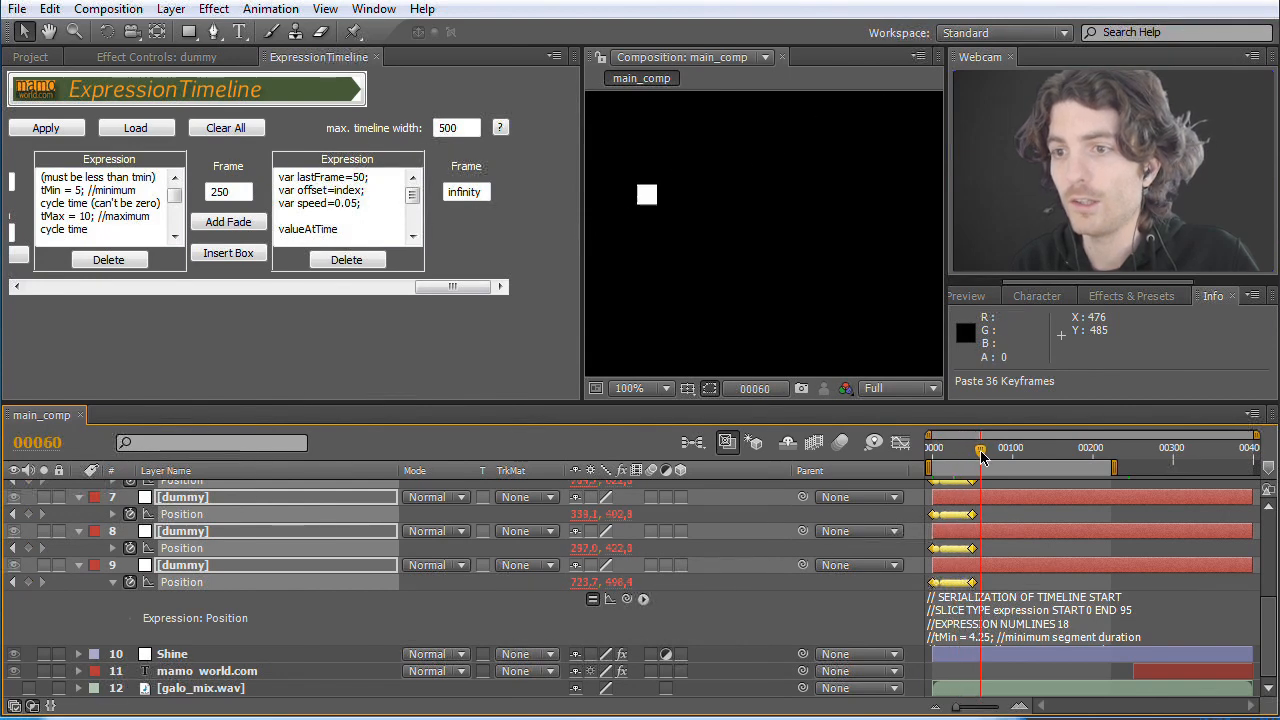
left_click(662, 388)
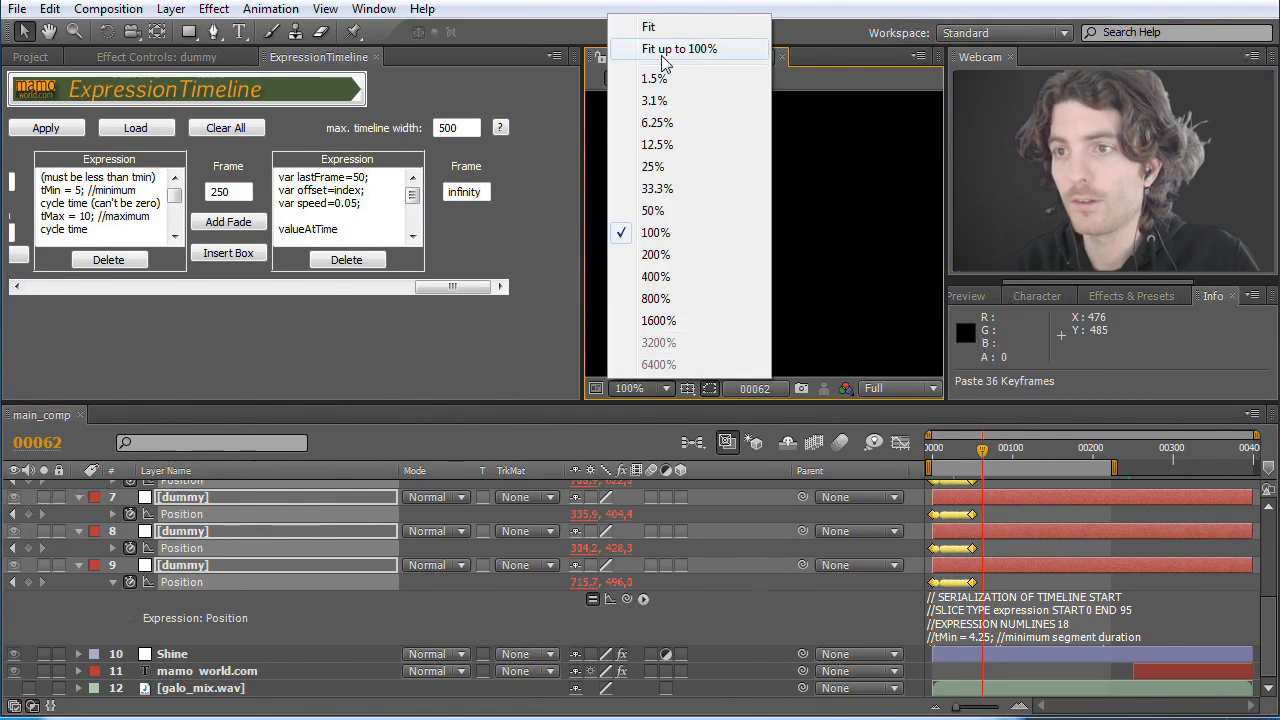
left_click(652, 161)
scroll(231, 560, "up", 5)
left_click(44, 489)
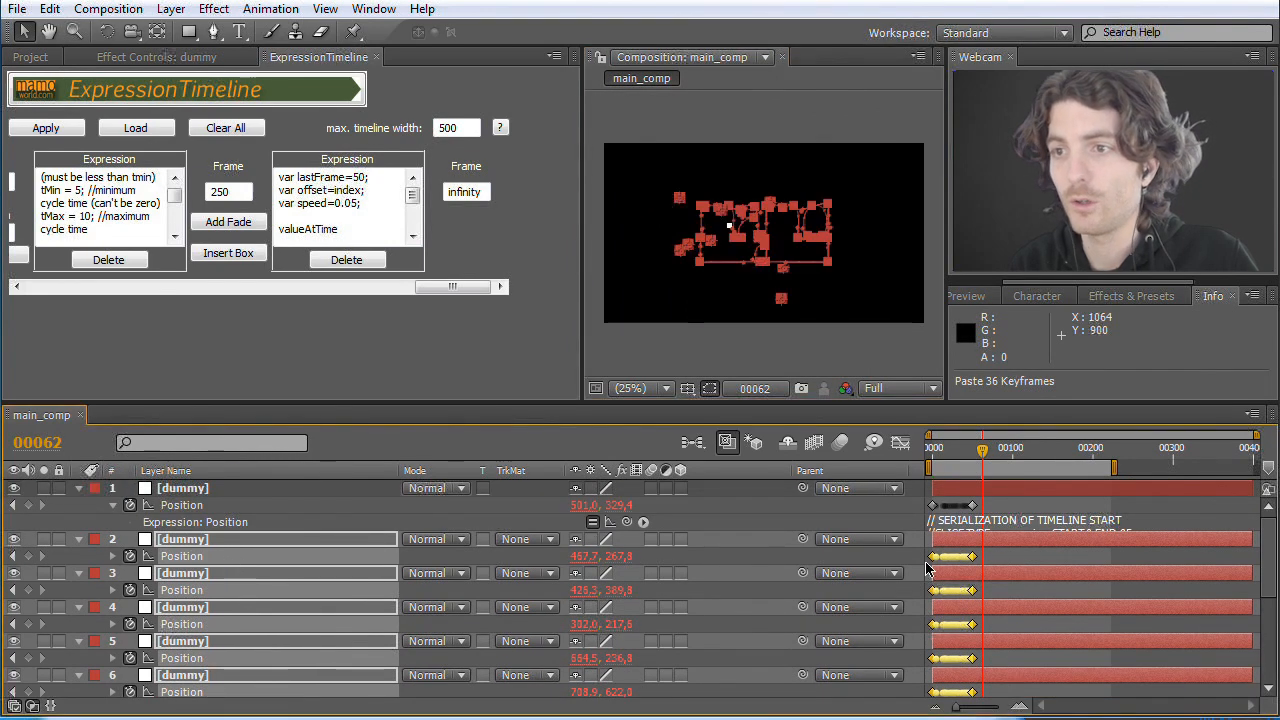
left_click_drag(984, 453, 946, 462)
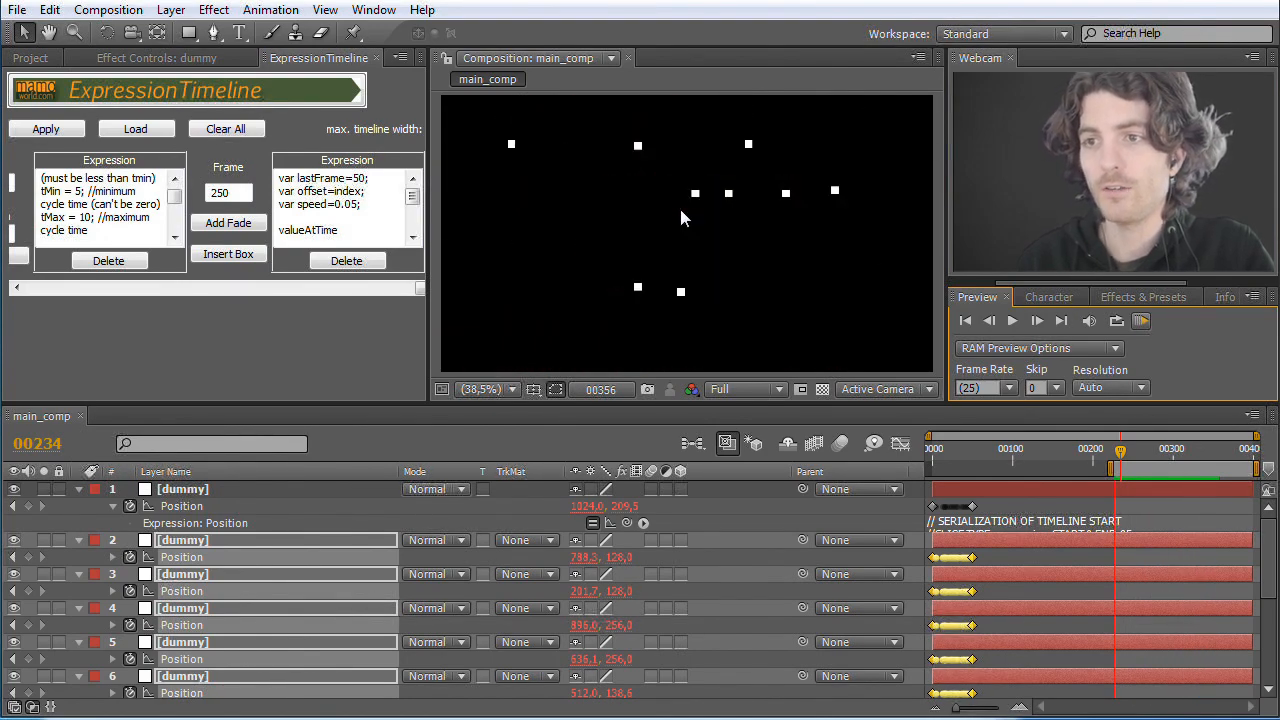
Step: Check the dummies' jump between frames 248 and 254, then add a fade at frame 250 with a duration of 20
left_click(1122, 452)
left_click_drag(1122, 452, 1132, 454)
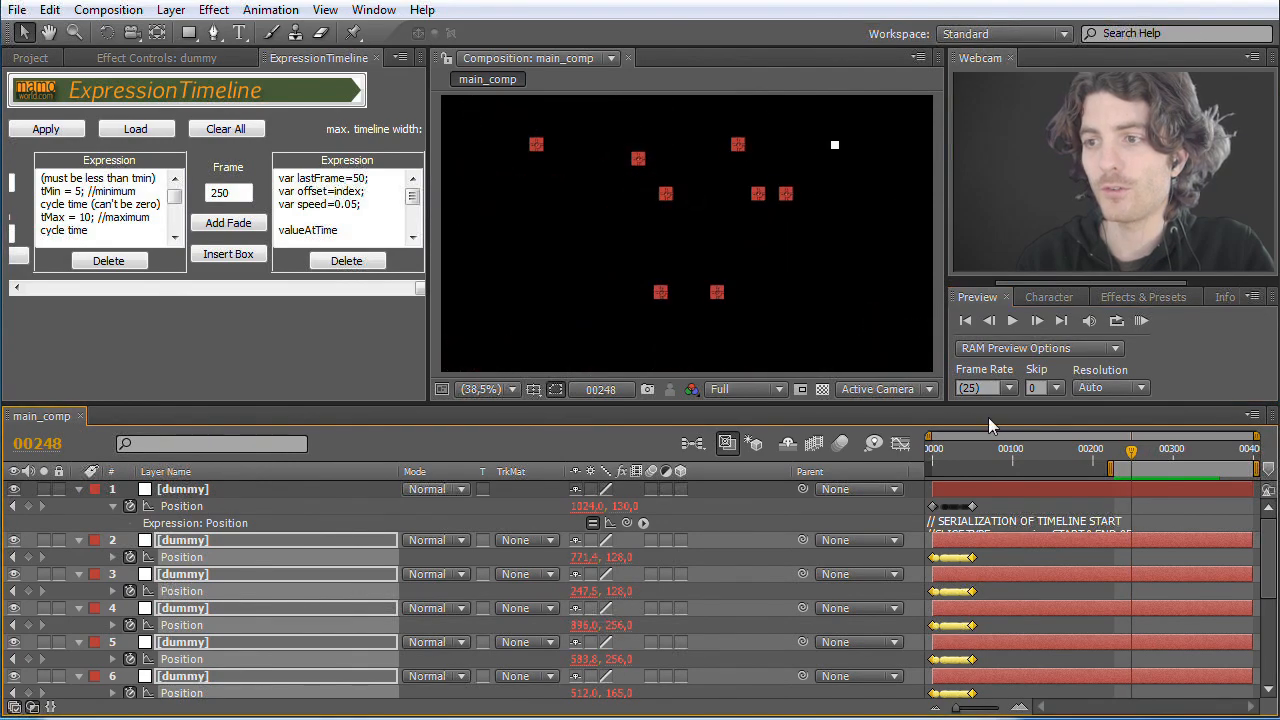
left_click_drag(1132, 458, 1136, 455)
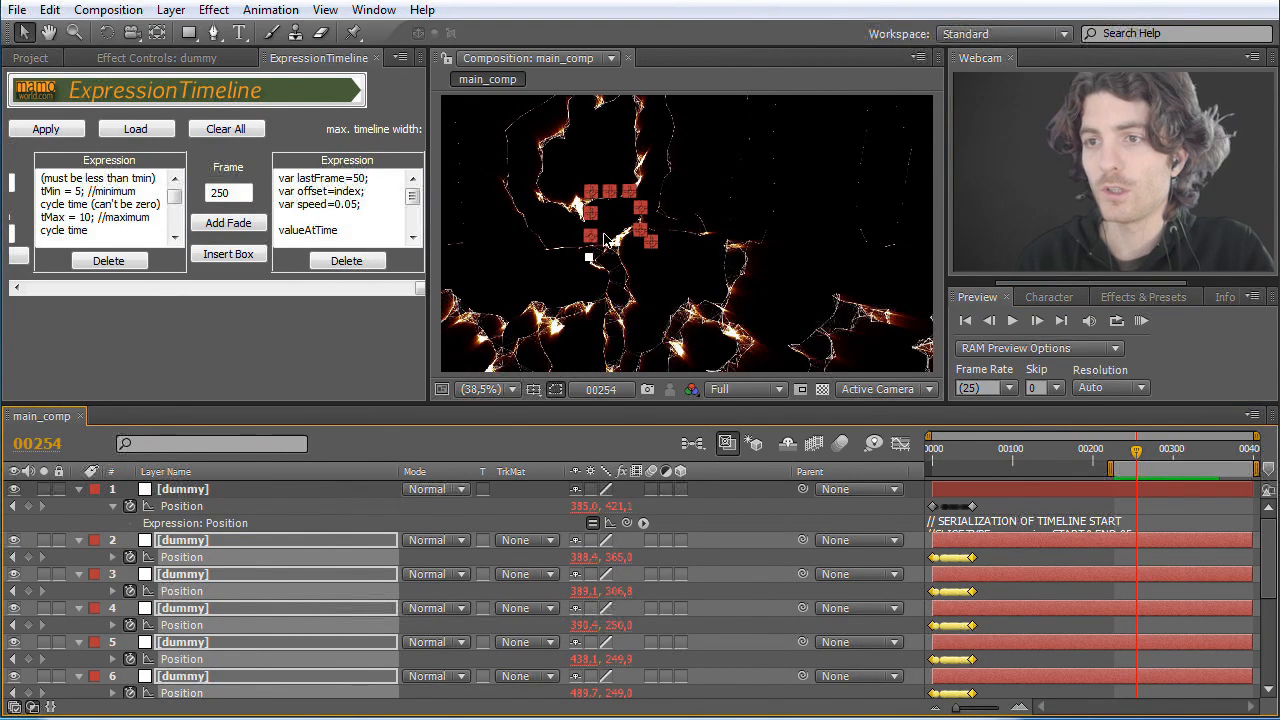
left_click(246, 225)
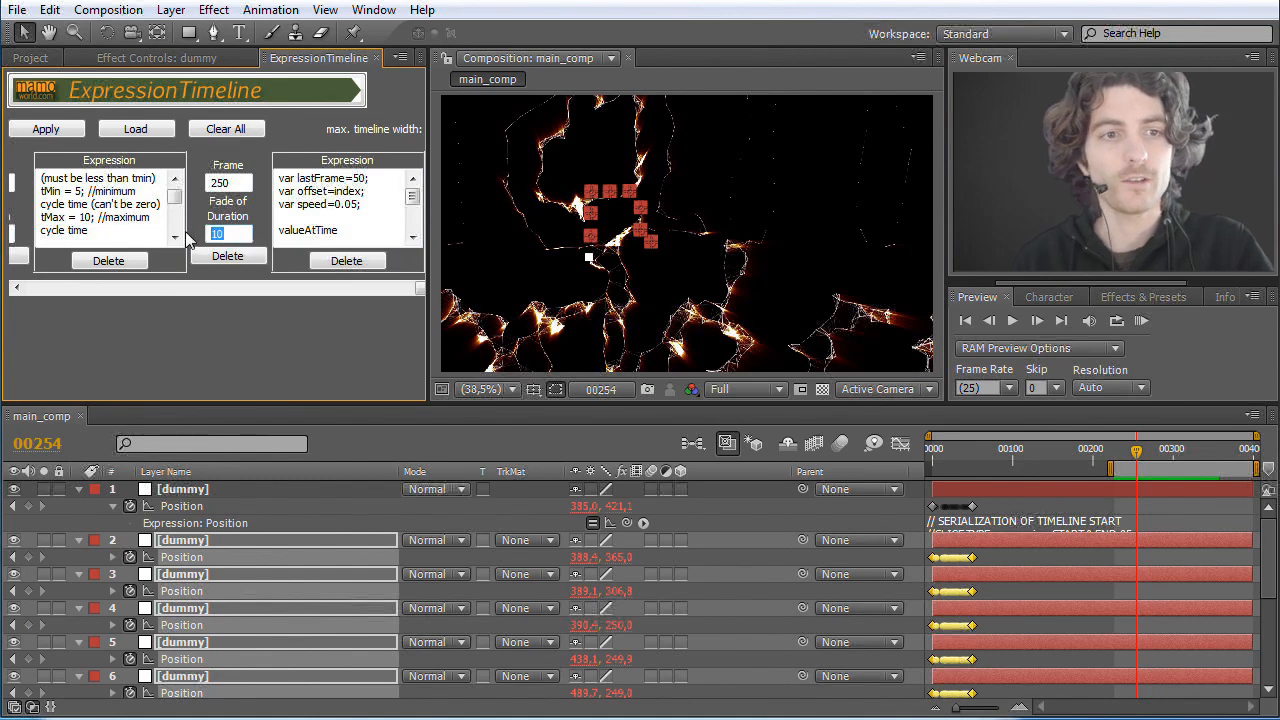
type("20")
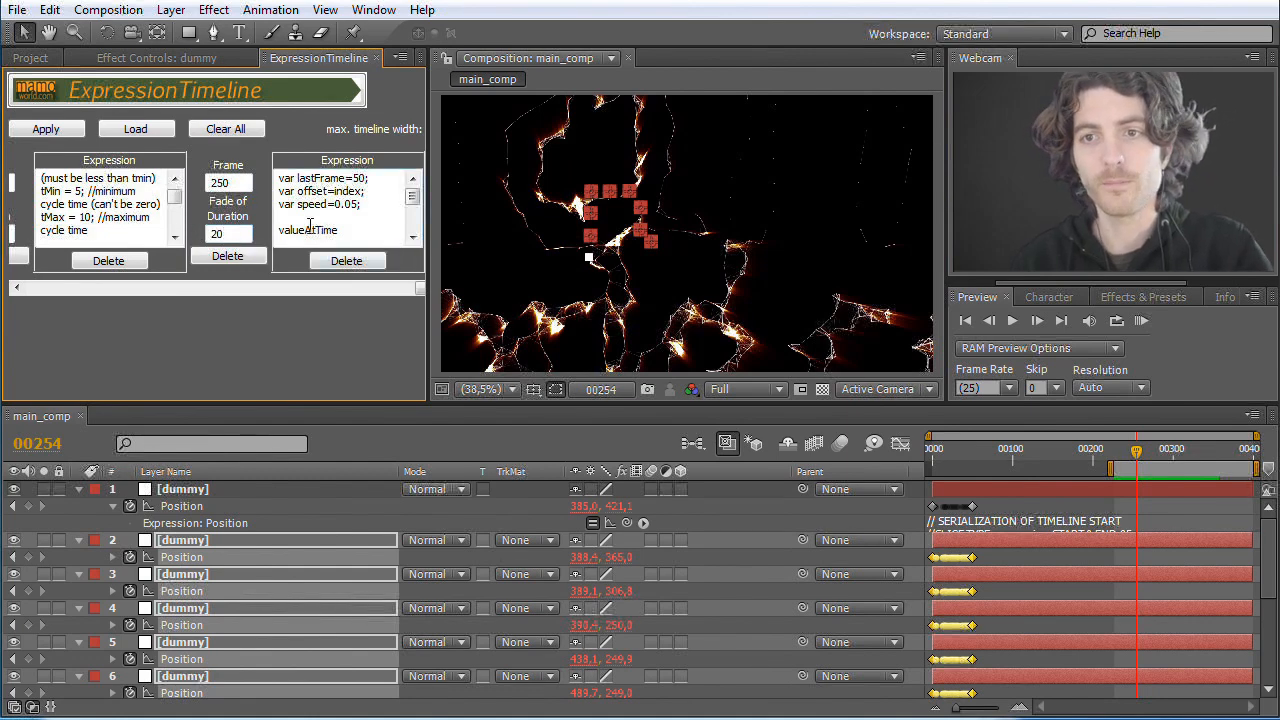
Step: Scrub through the logo part of the animation and trim the end of the first dummy layer to frame 356
left_click(1141, 456)
left_click_drag(1141, 456, 1241, 460)
left_click(782, 264)
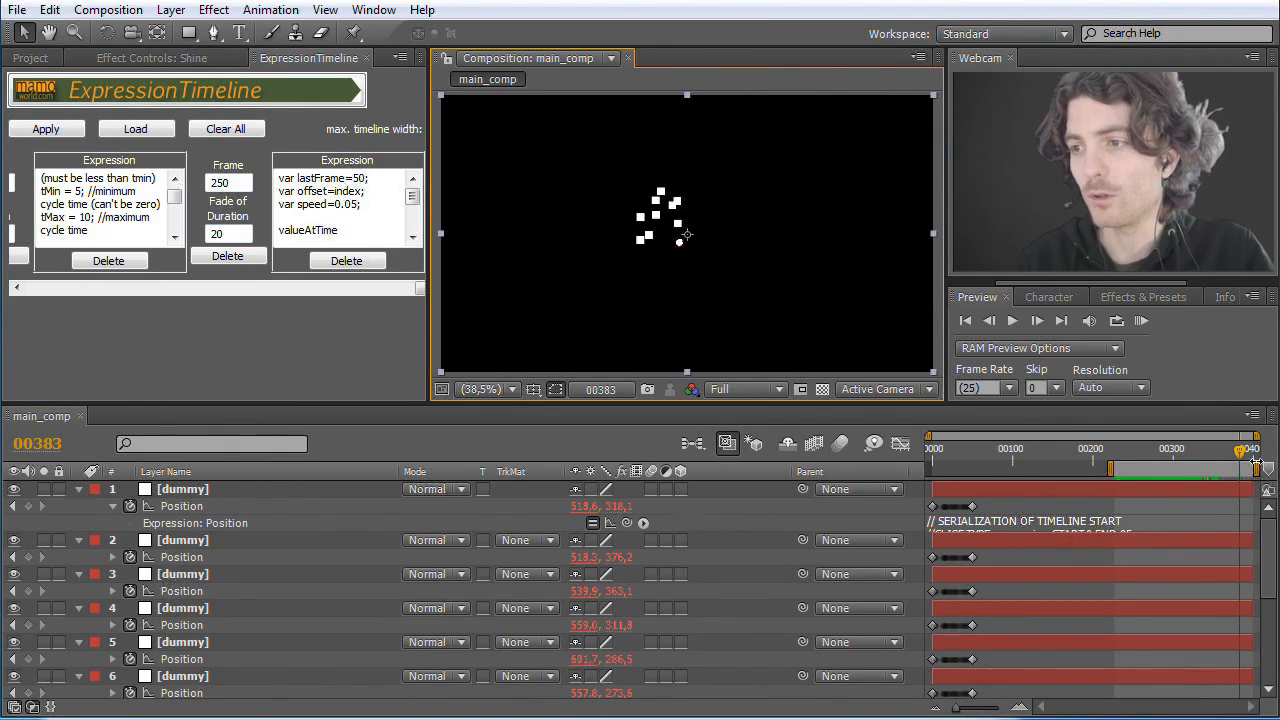
left_click_drag(1240, 458, 1220, 457)
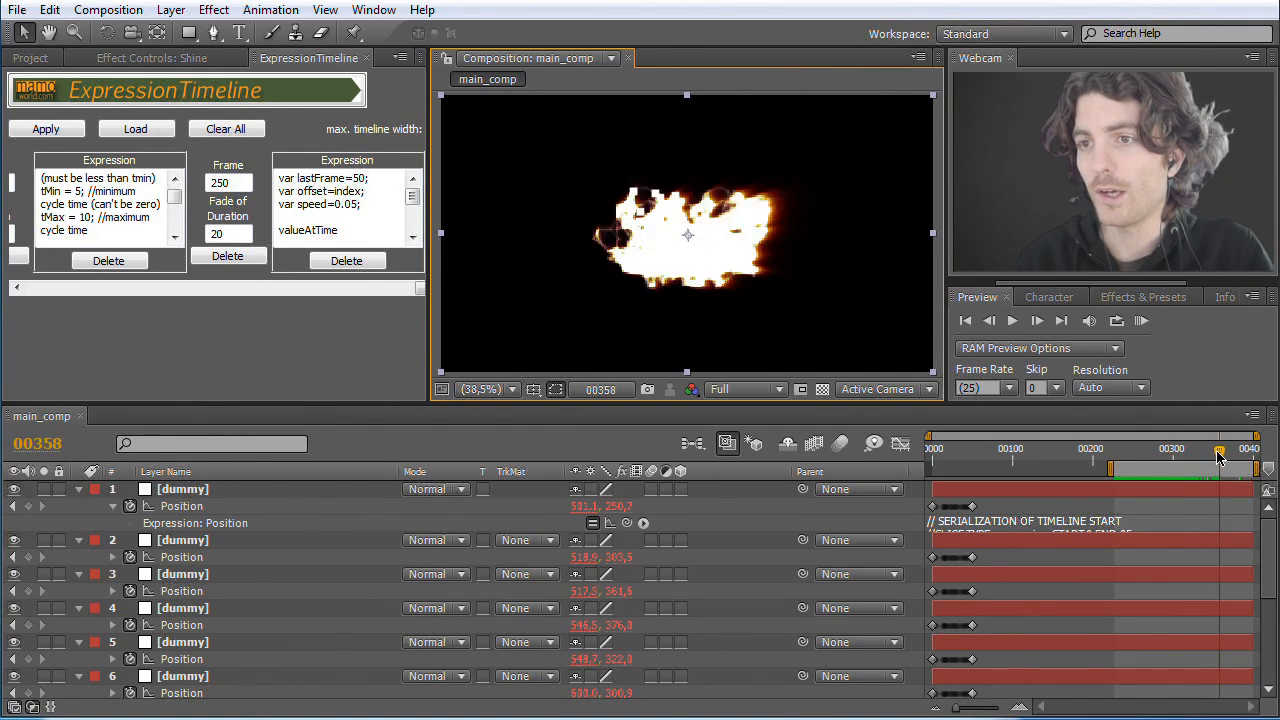
left_click_drag(1218, 457, 1216, 457)
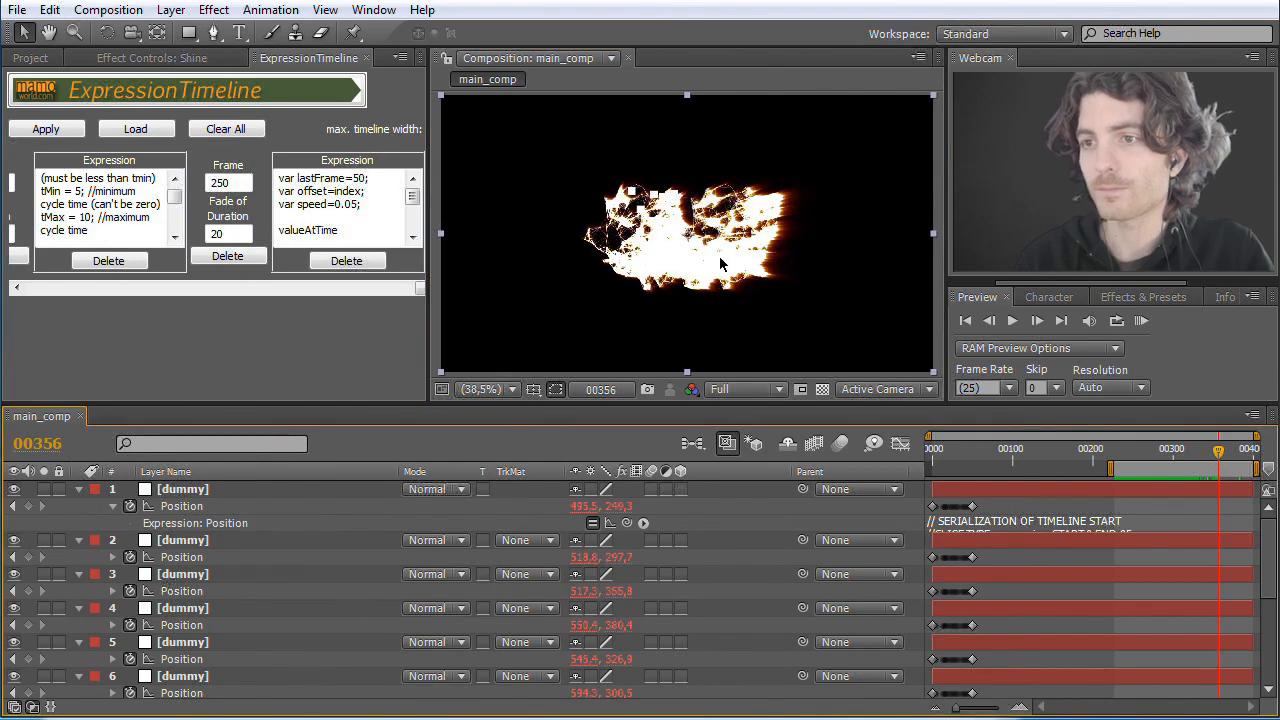
left_click_drag(1254, 489, 1224, 489)
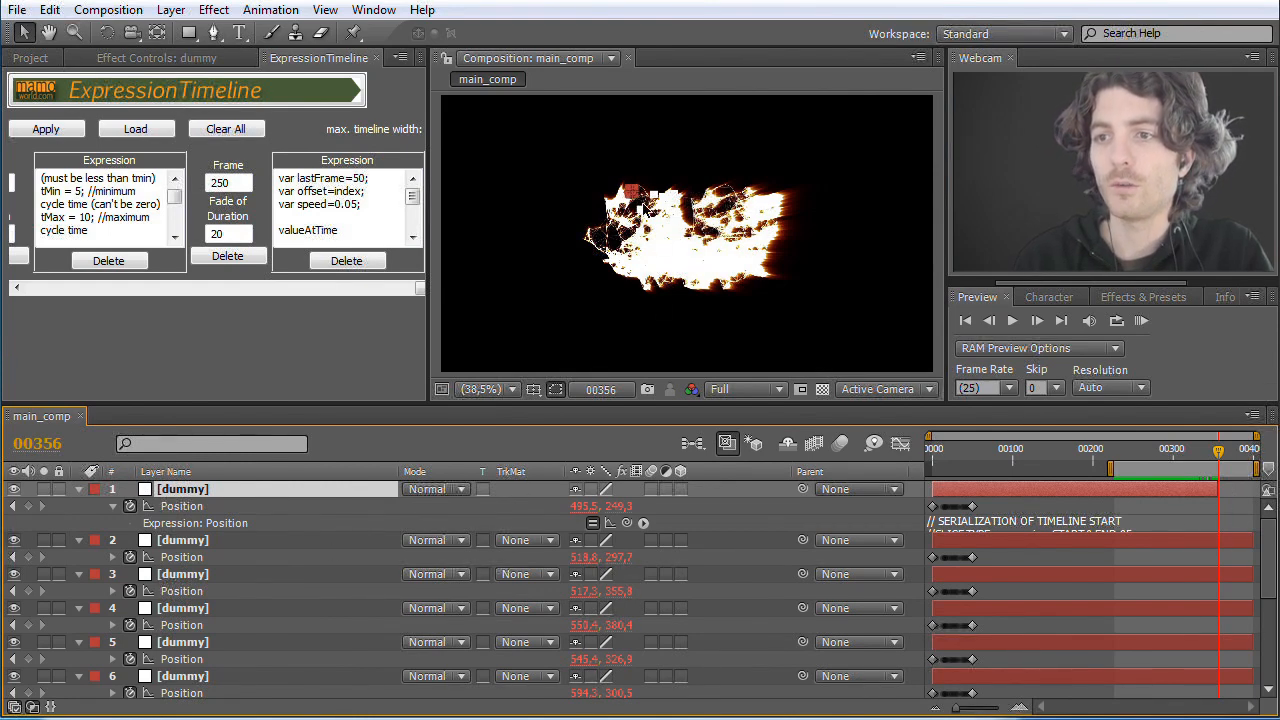
Step: Delete dummy layers 2 to 9, keeping only the trimmed first one
left_click(203, 541)
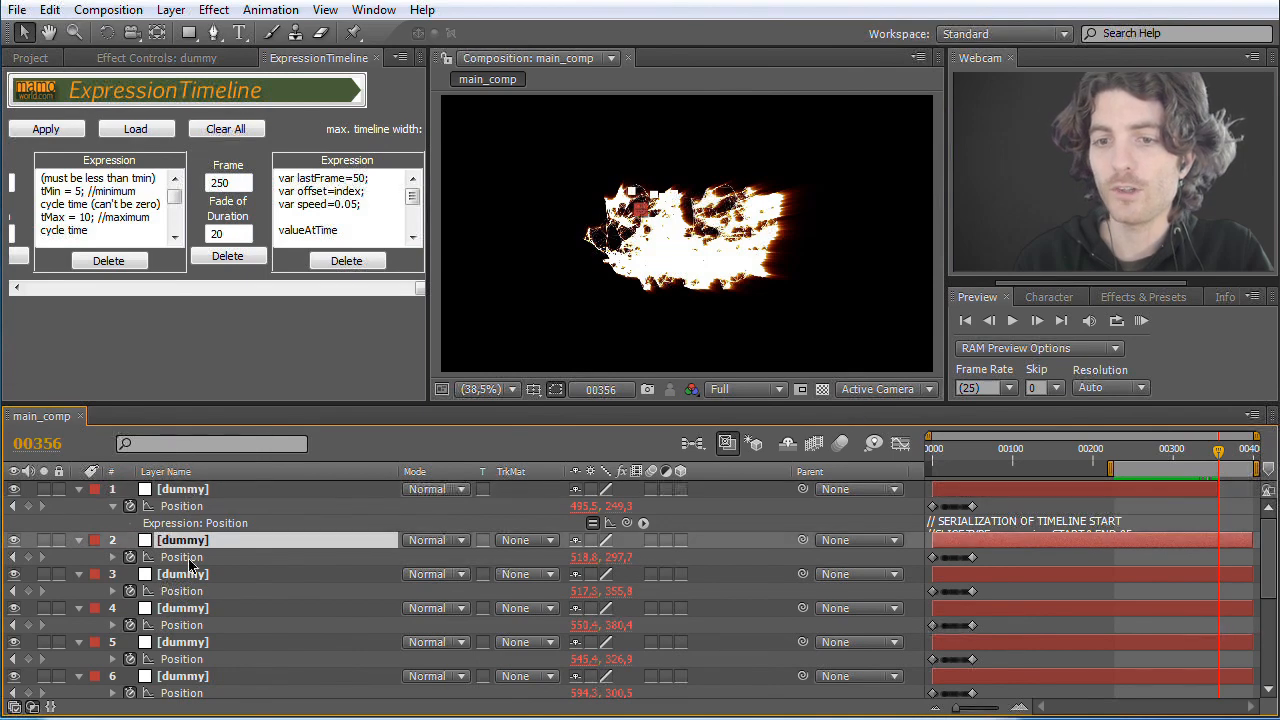
scroll(200, 600, "down", 5)
left_click(183, 577, "shift")
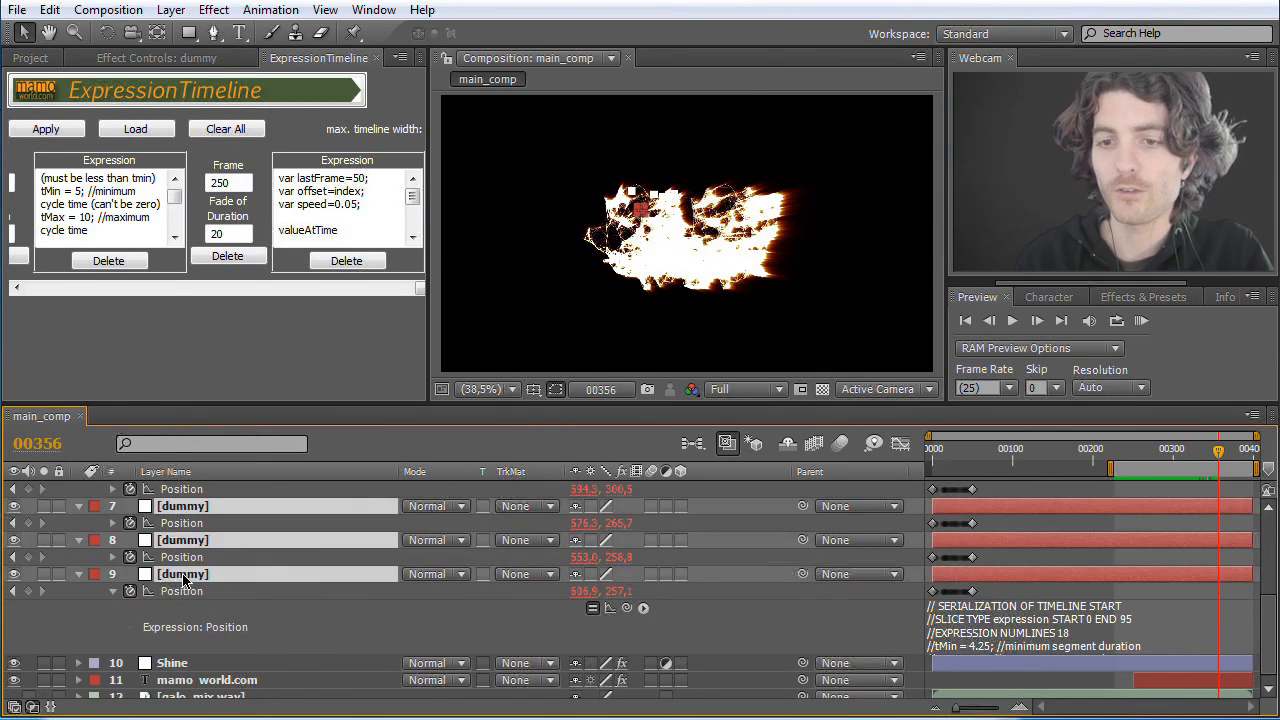
key("Delete")
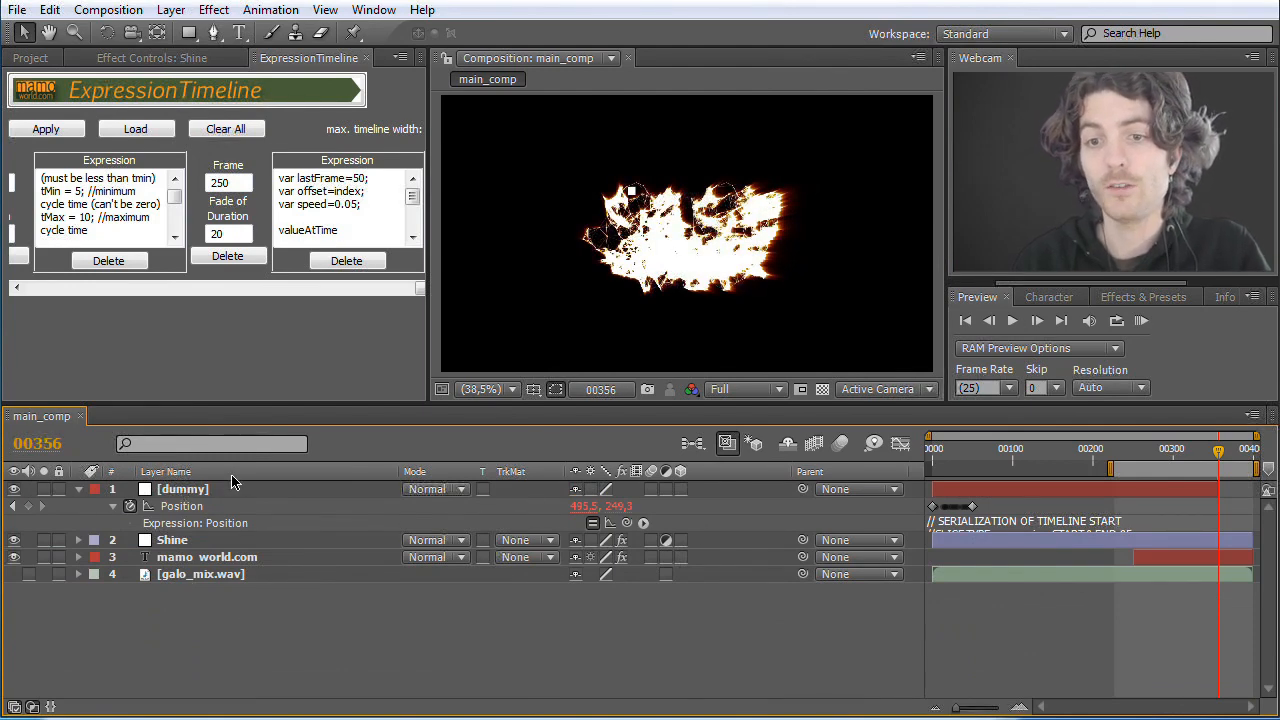
Step: Create a new point light layer named Plexus Light with an intensity of 100%
left_click(176, 10)
mouse_move(197, 33)
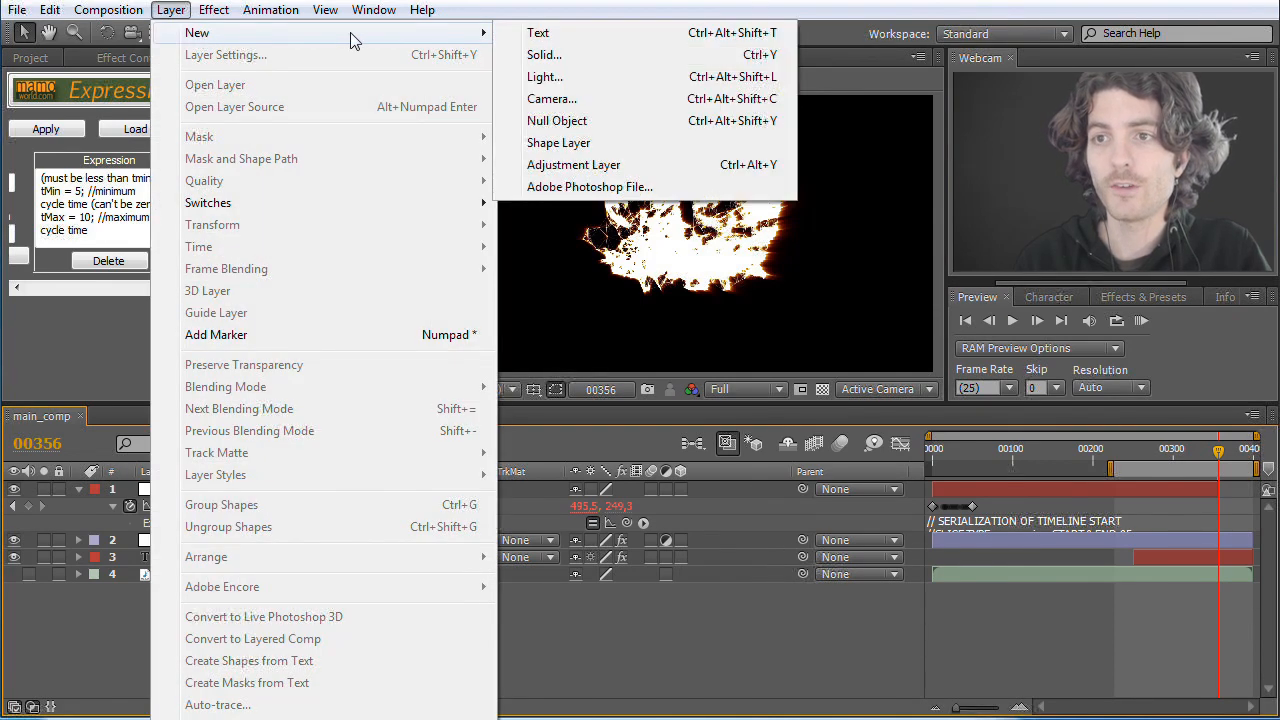
left_click(558, 77)
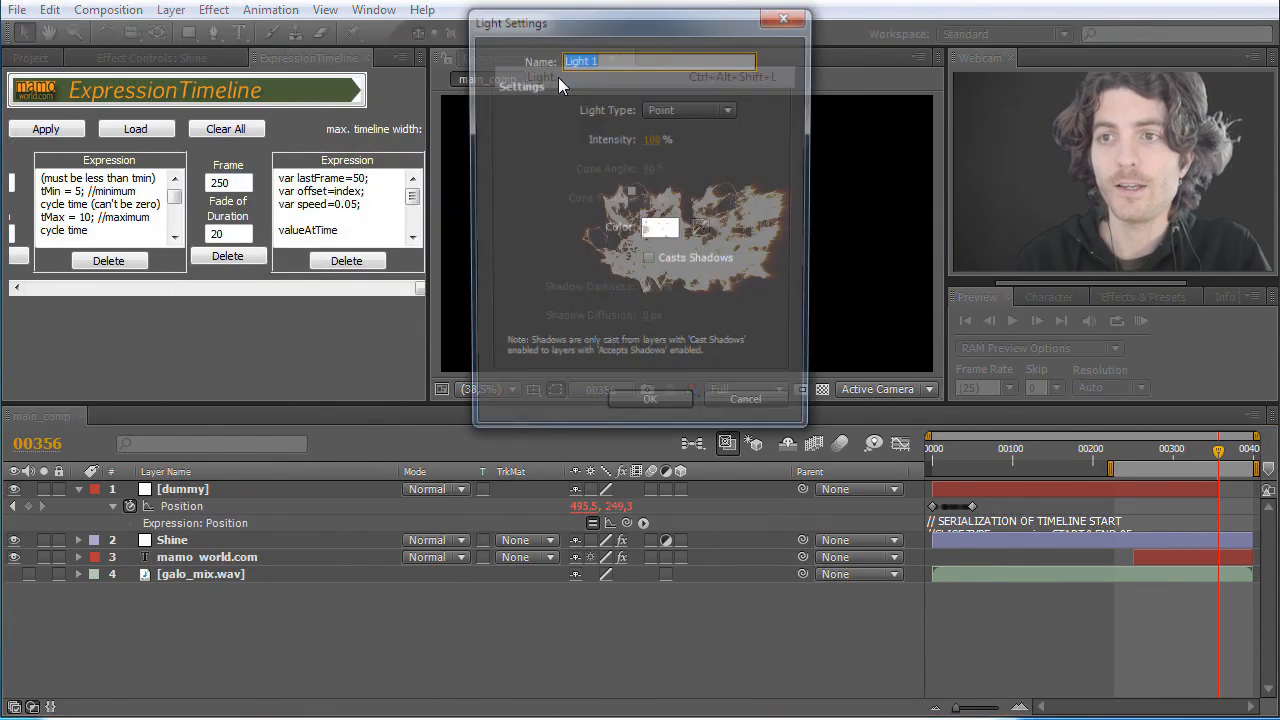
type("Plexus")
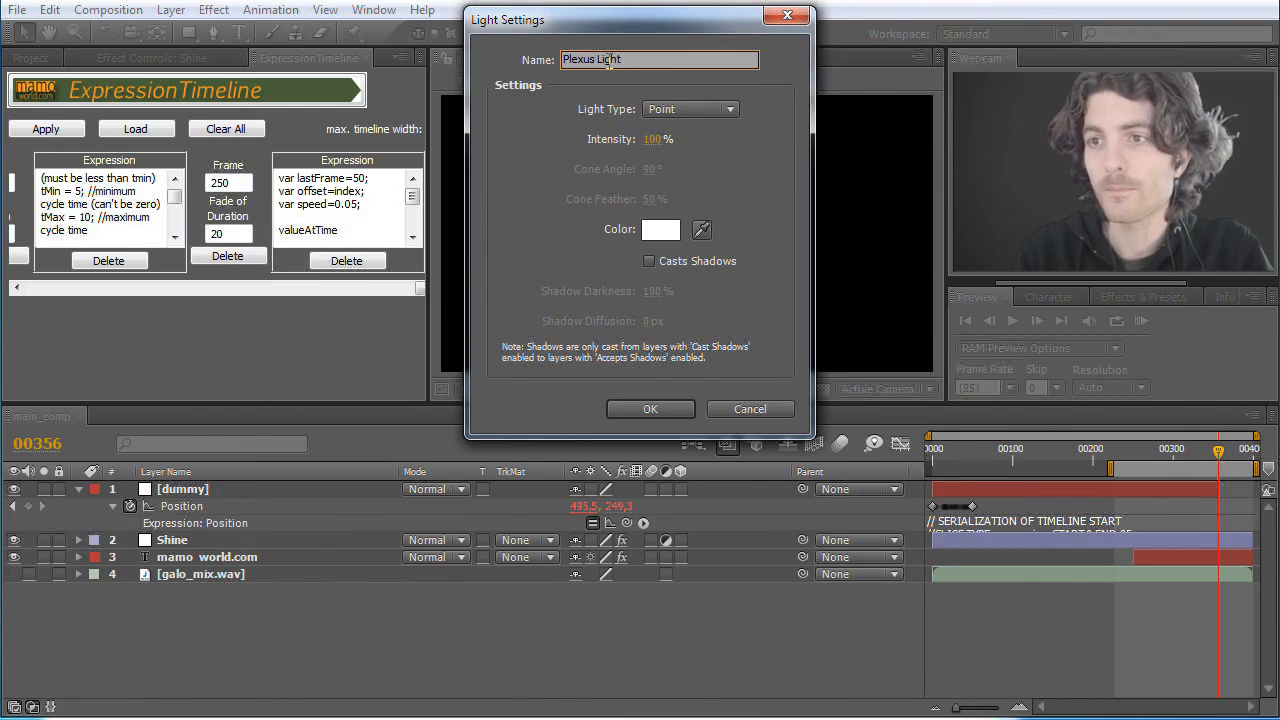
key("Return")
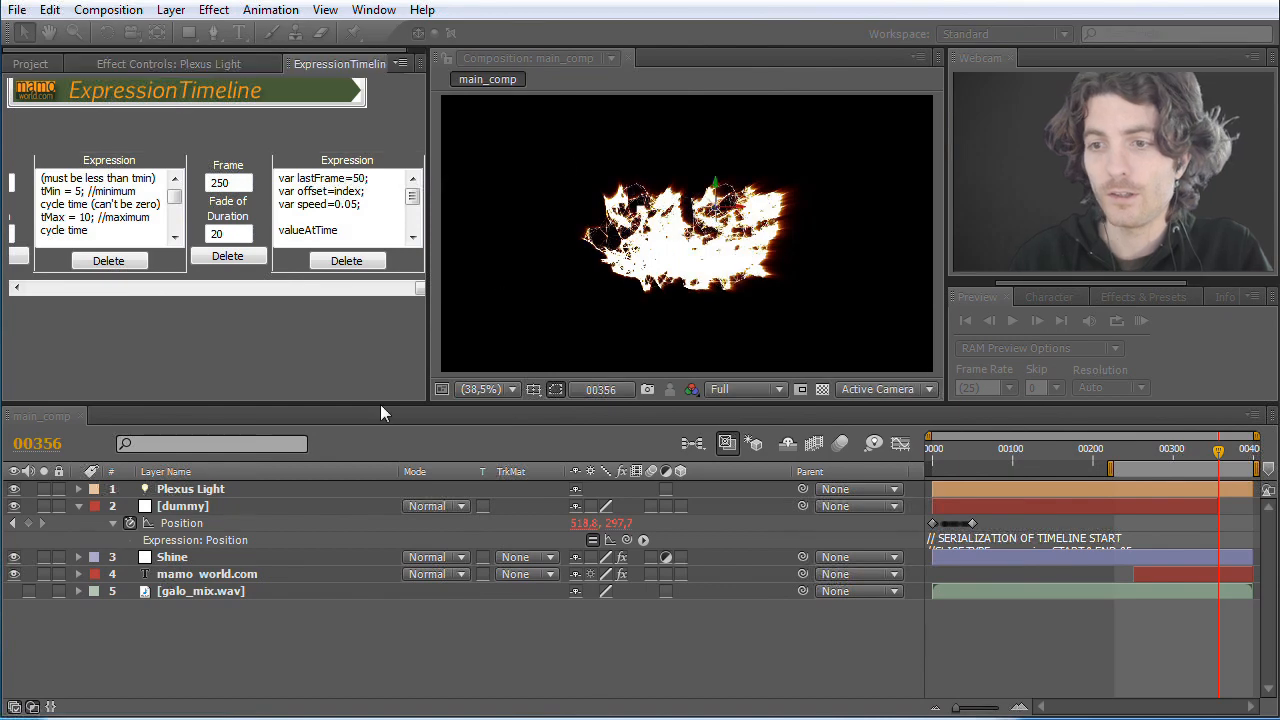
Step: Apply the expression timeline to the dummy's Position and trim the end of the Plexus Light layer to frame 356
left_click(186, 524)
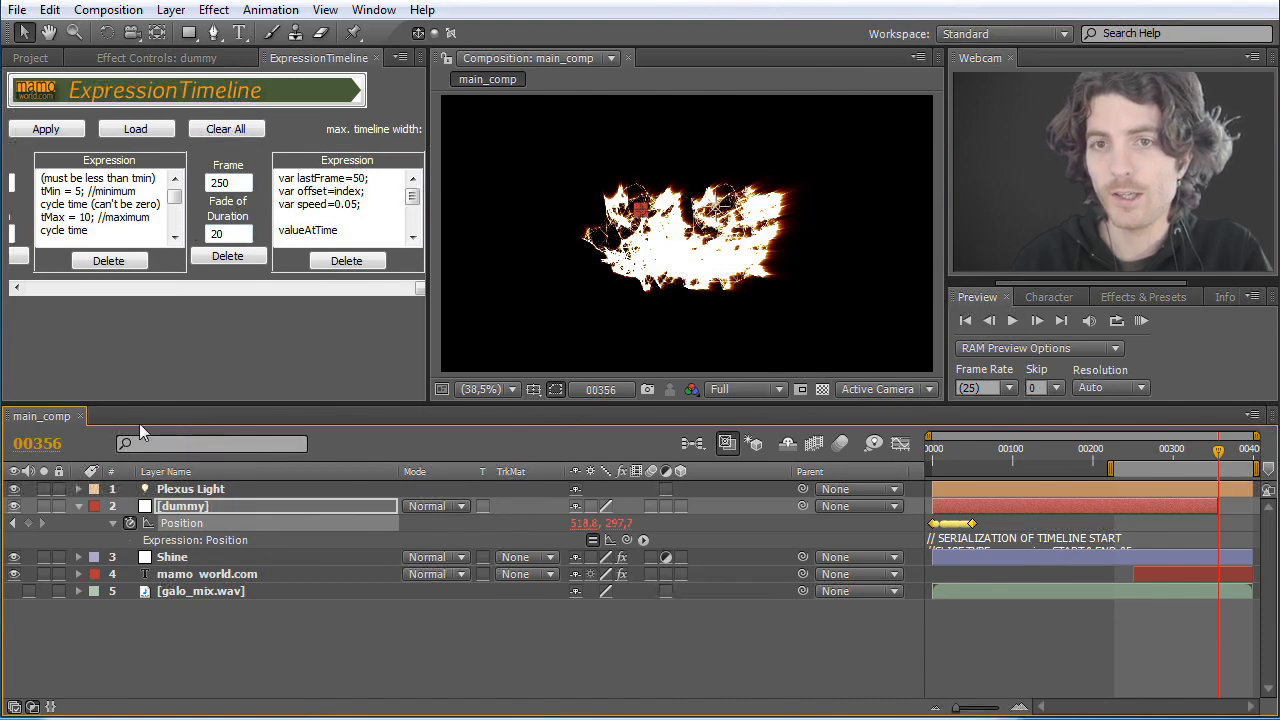
left_click(45, 129)
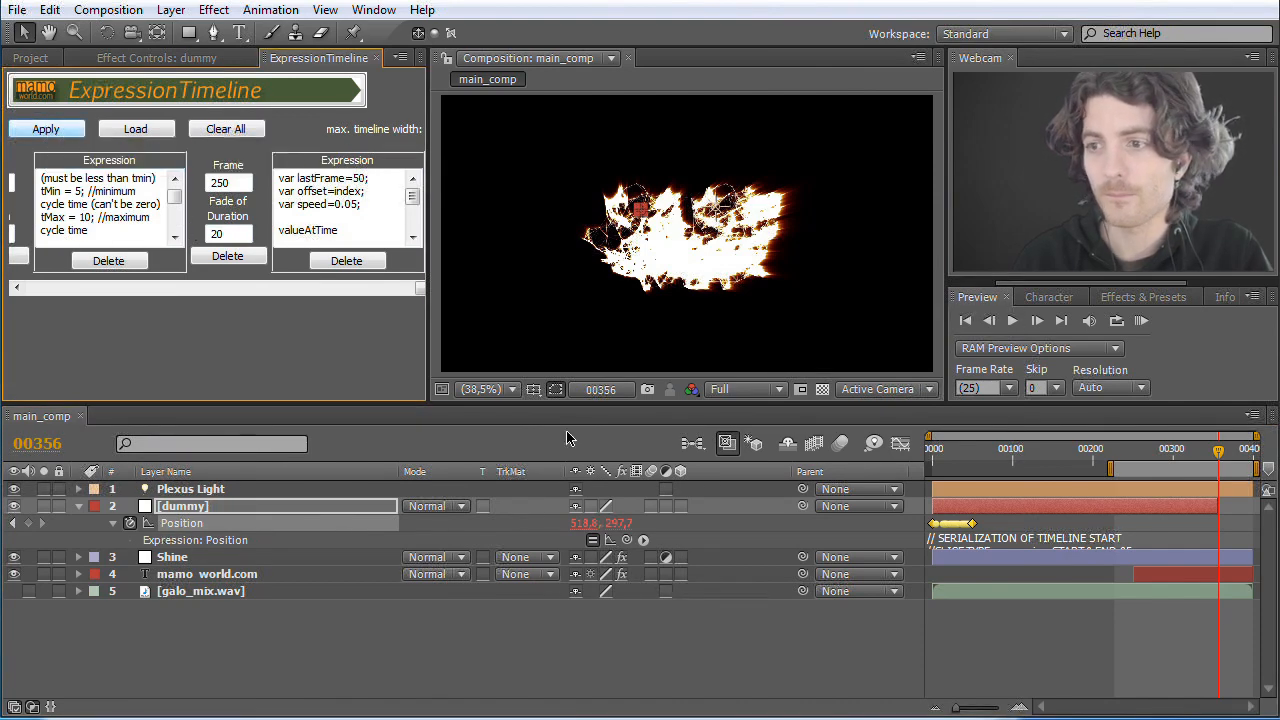
left_click(1250, 489)
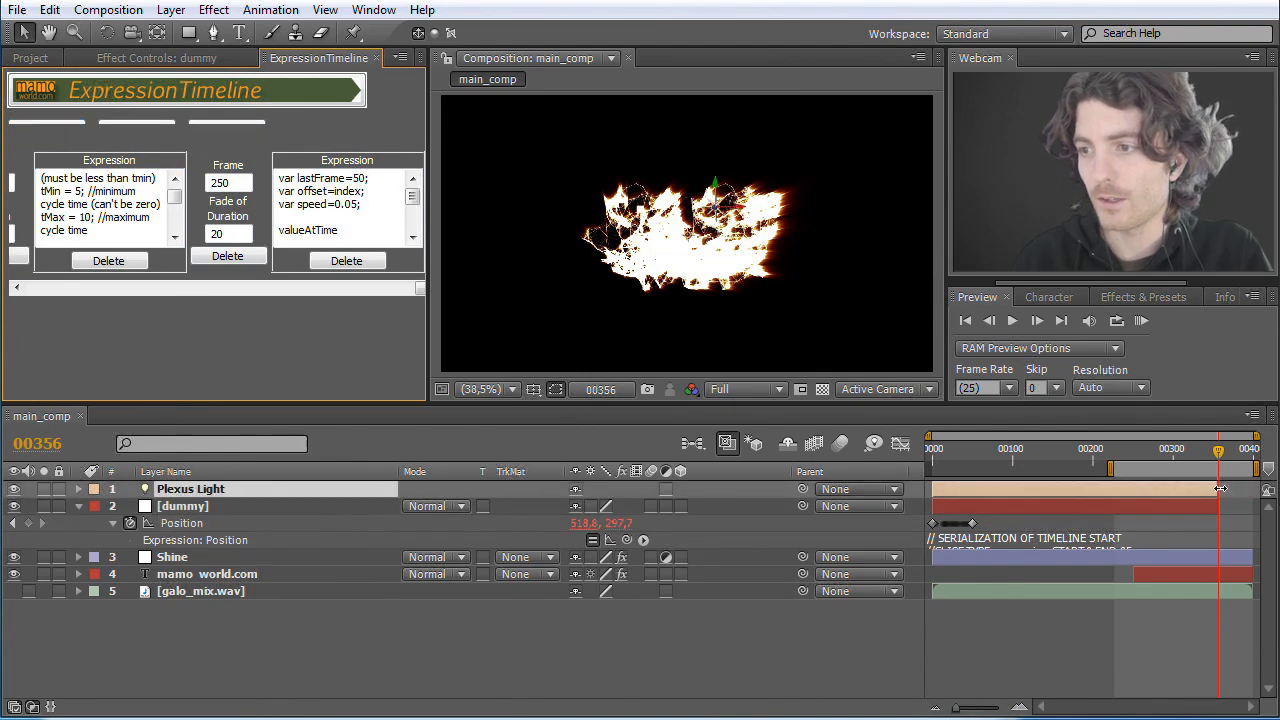
Step: Copy the dummy's Position property, with its keyframes and expression, onto the Plexus Light layer
left_click(177, 508)
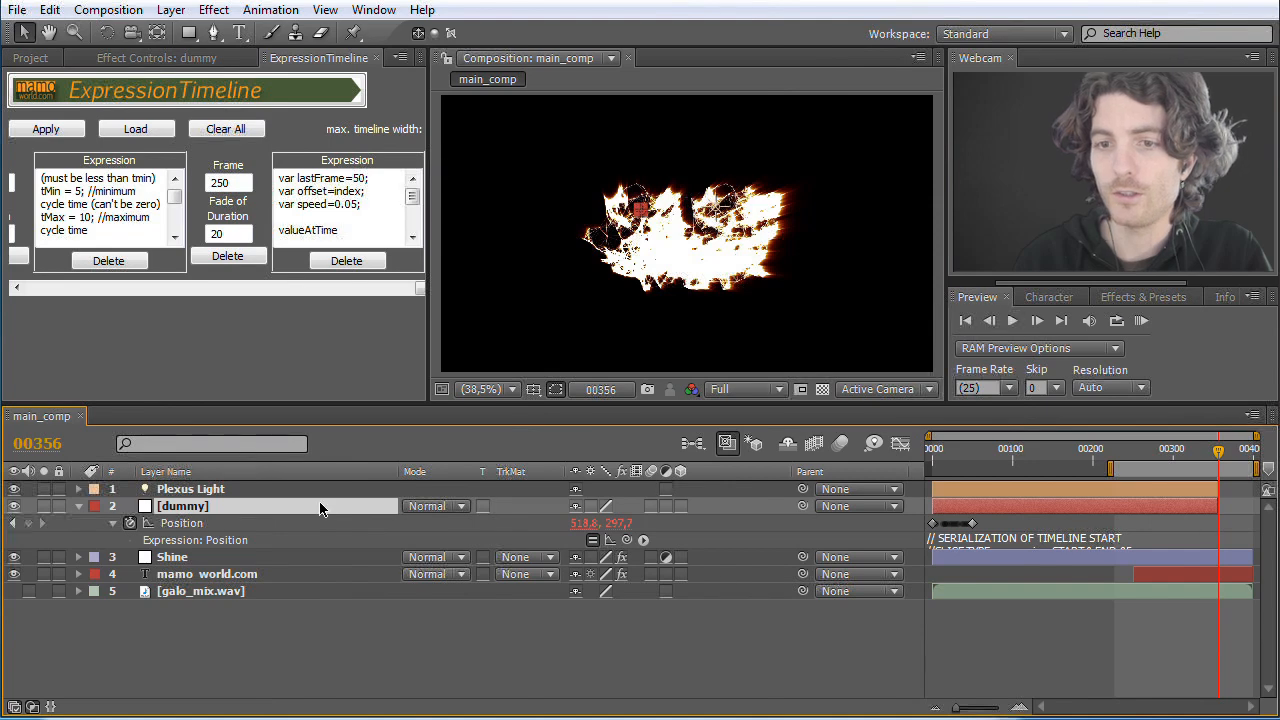
left_click(181, 527)
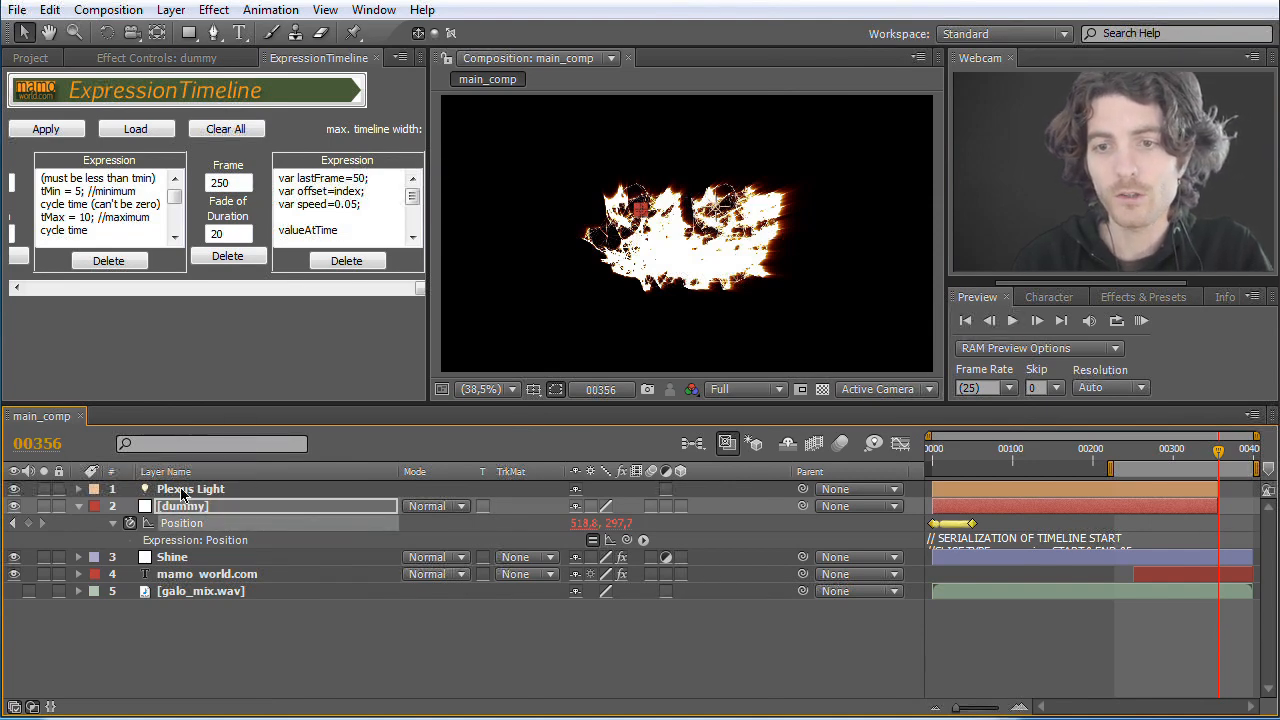
left_click(49, 9)
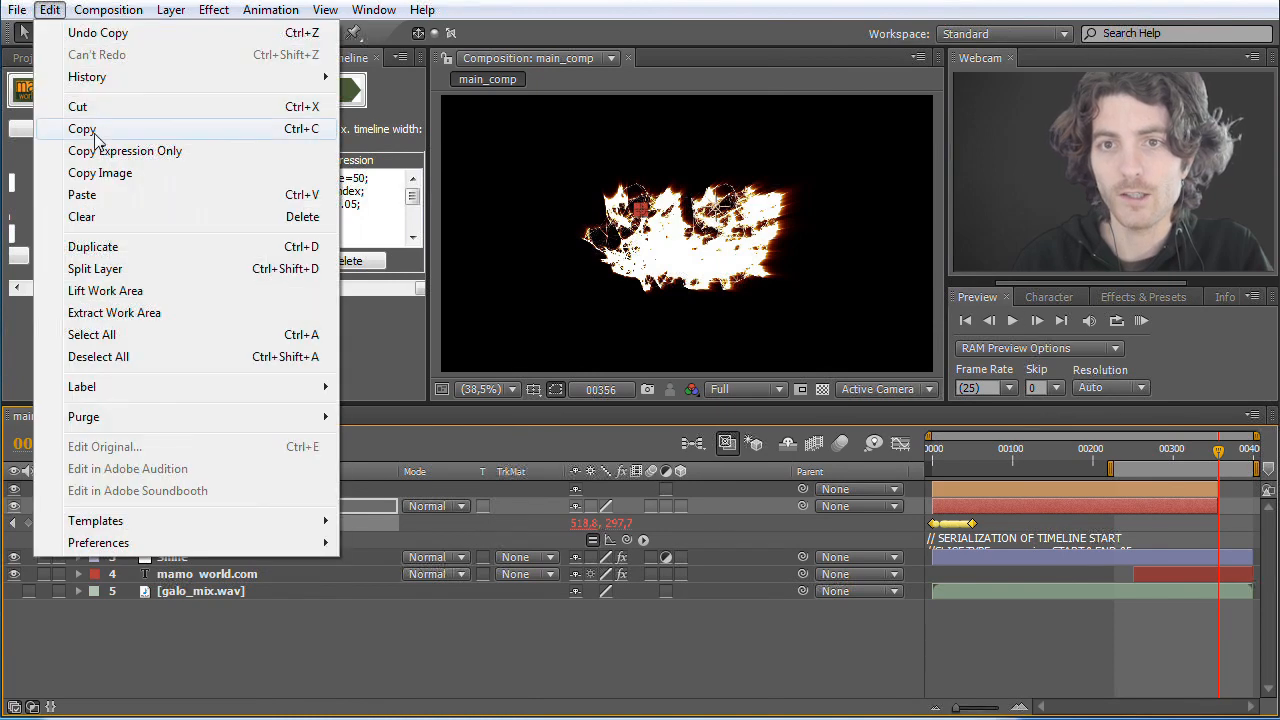
left_click(96, 139)
left_click(188, 489)
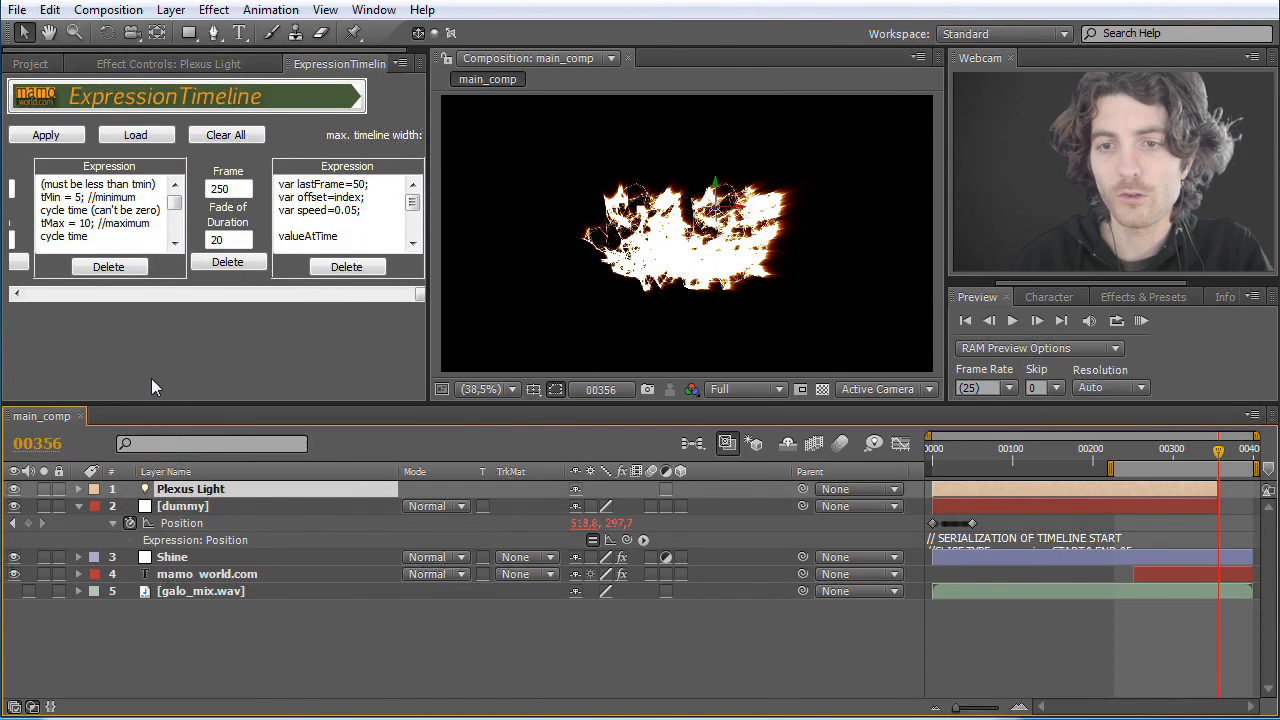
left_click(49, 9)
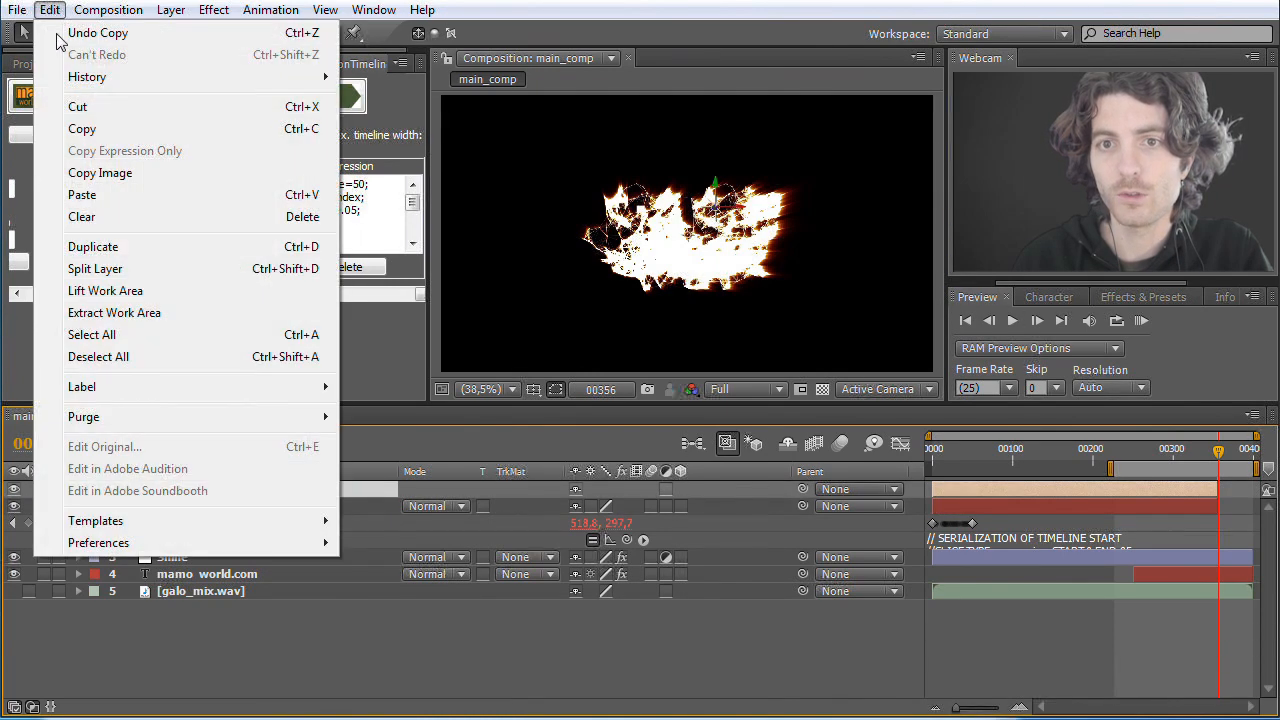
left_click(82, 195)
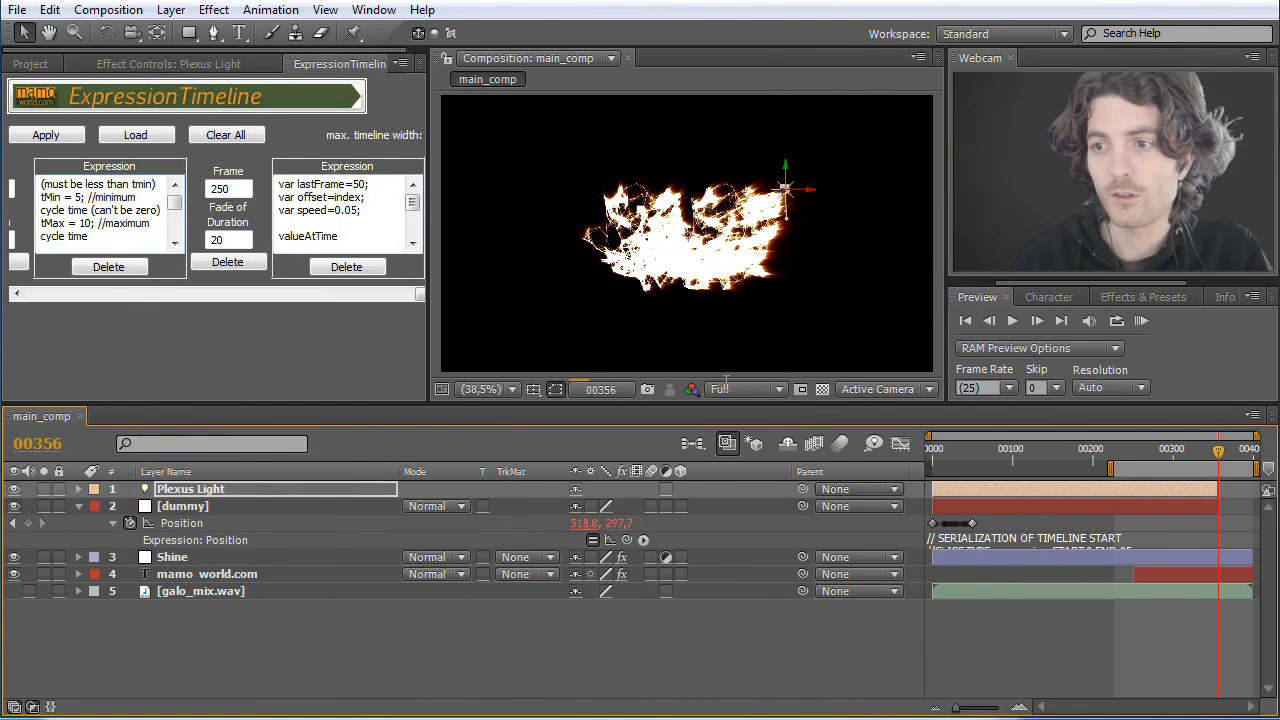
Step: Compare the motion of the light and the dummy at frames 60 and 32, and review the timeline's expressions
left_click_drag(1215, 452, 980, 458)
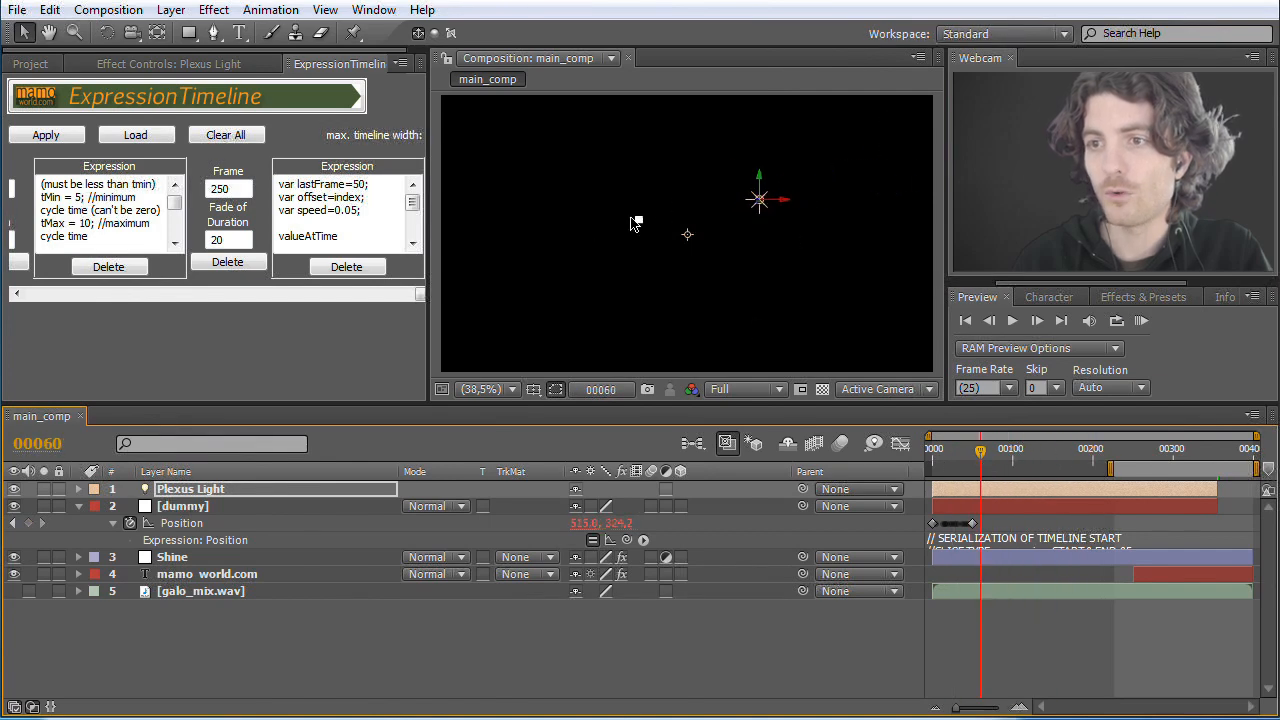
left_click(181, 507)
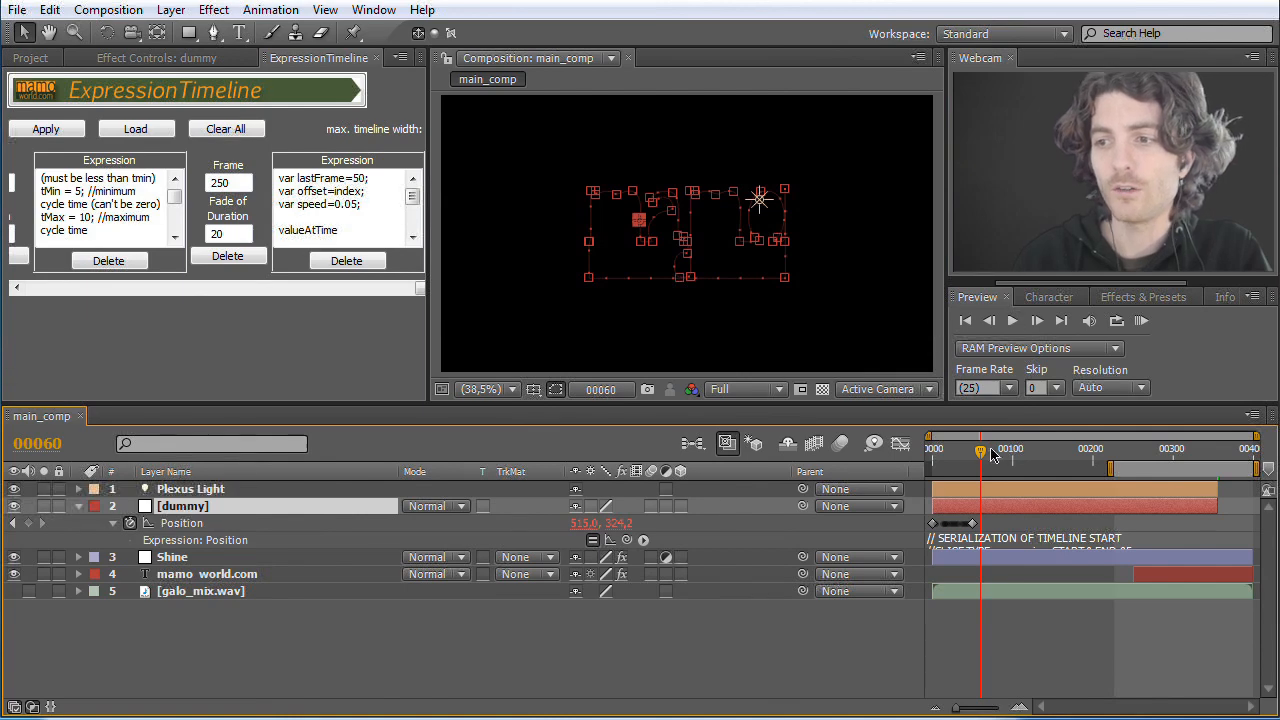
left_click_drag(982, 455, 958, 455)
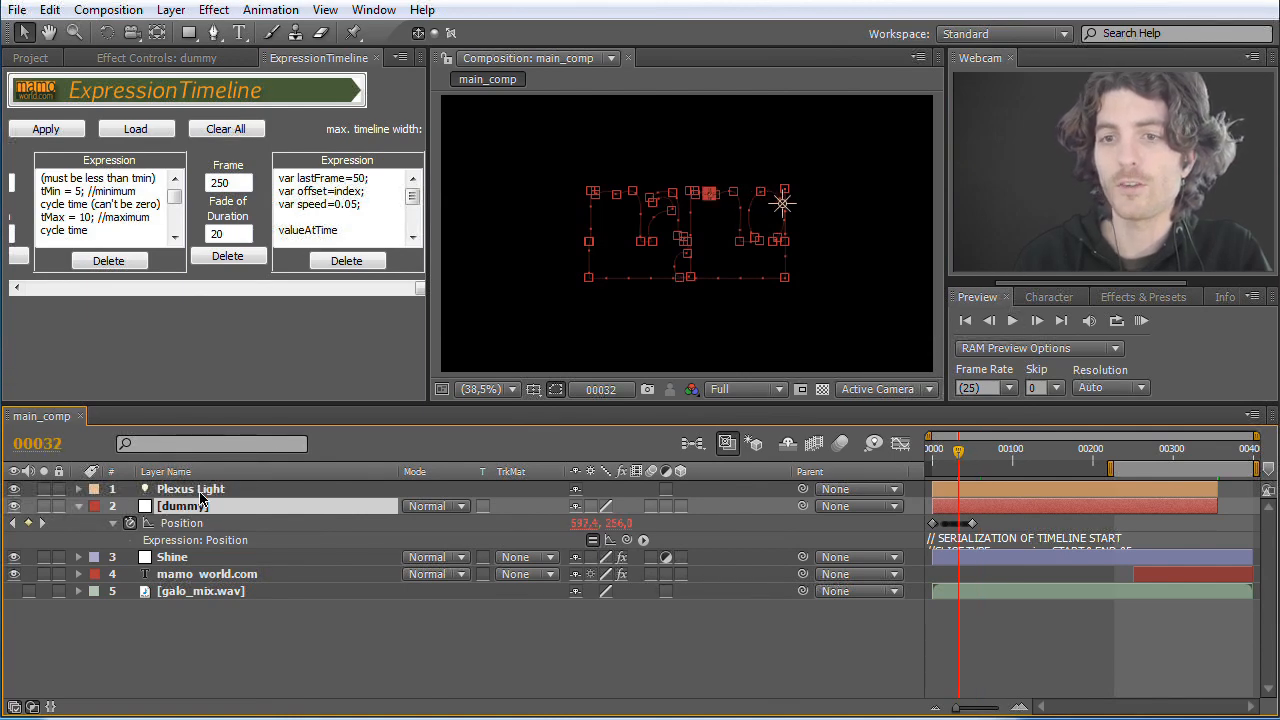
left_click(18, 290)
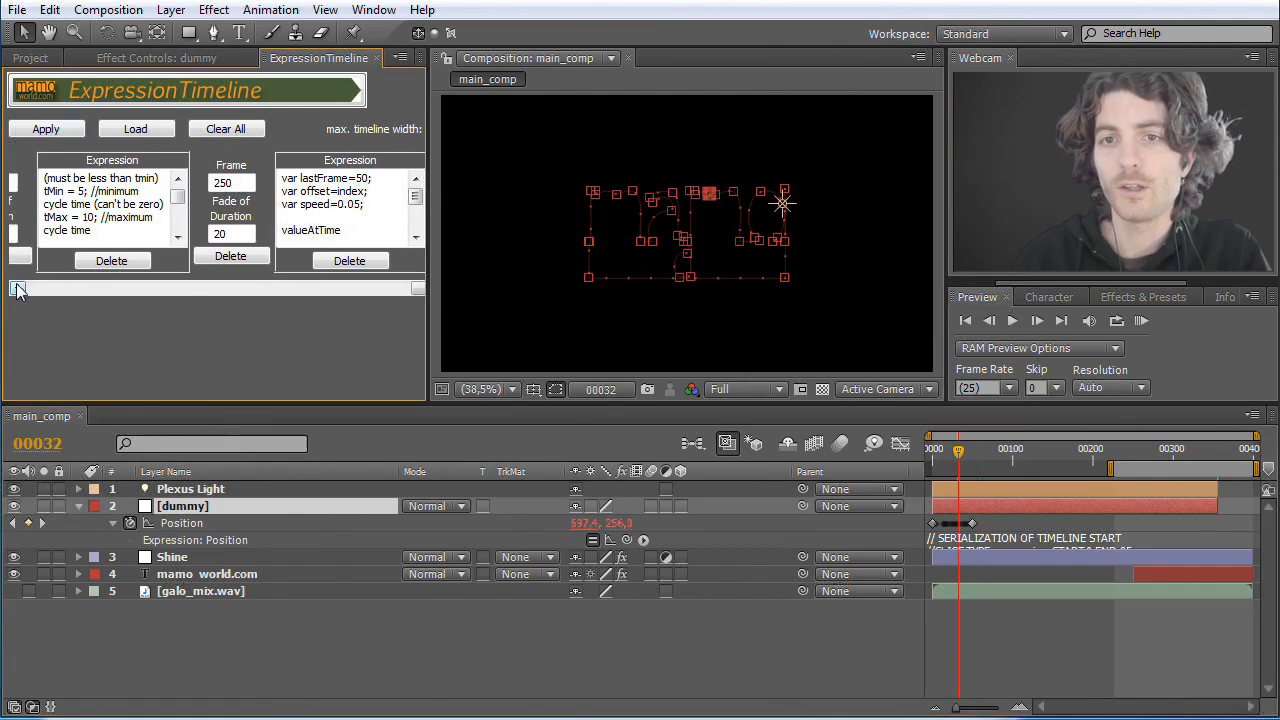
mouse_move(420, 290)
left_mouse_down()
mouse_move(70, 288)
mouse_move(395, 290)
left_mouse_up()
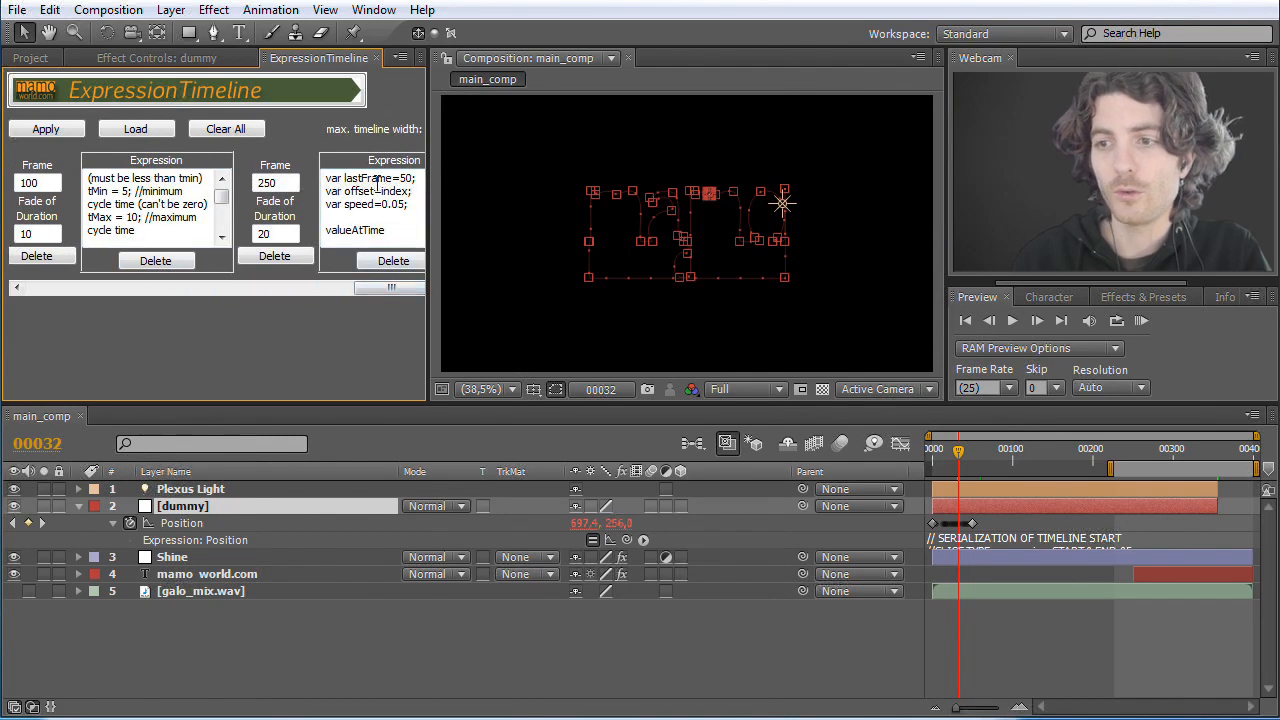
Step: Move the Plexus Light's Position keyframes so they start at frame 0, and delete the remaining dummy layer
left_click(78, 489)
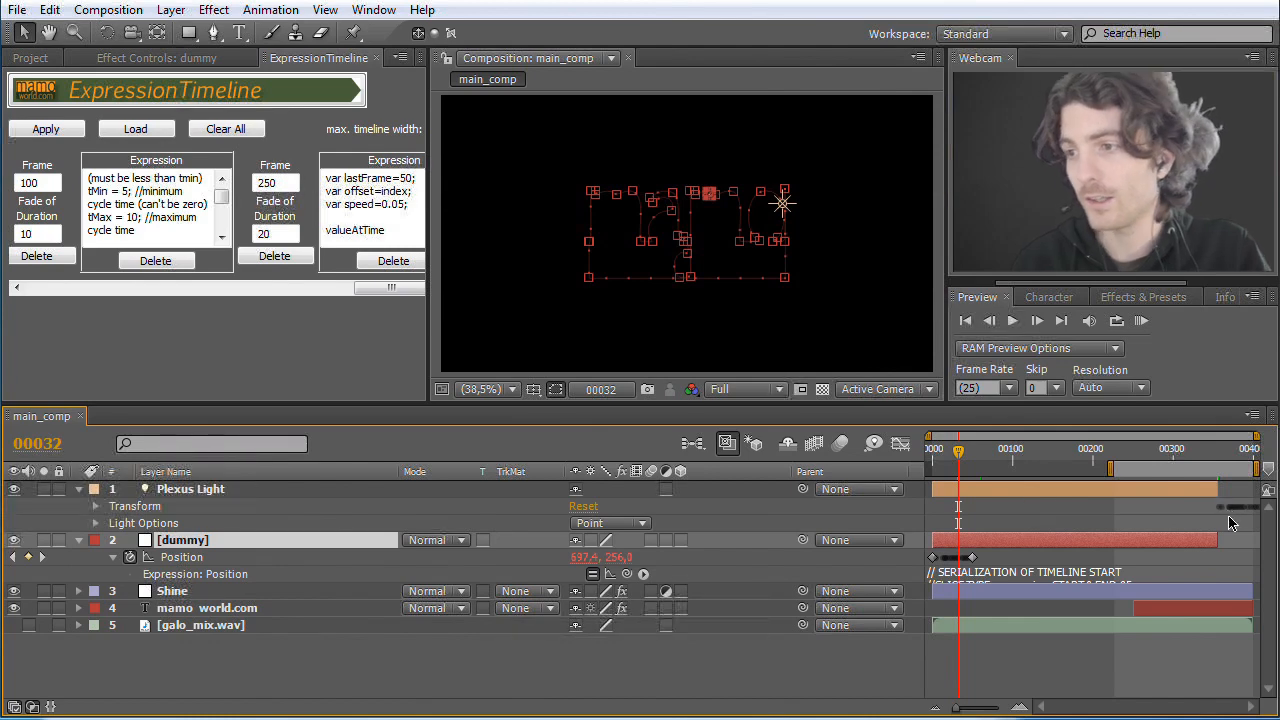
left_click_drag(963, 455, 965, 455)
left_click_drag(1135, 452, 892, 454)
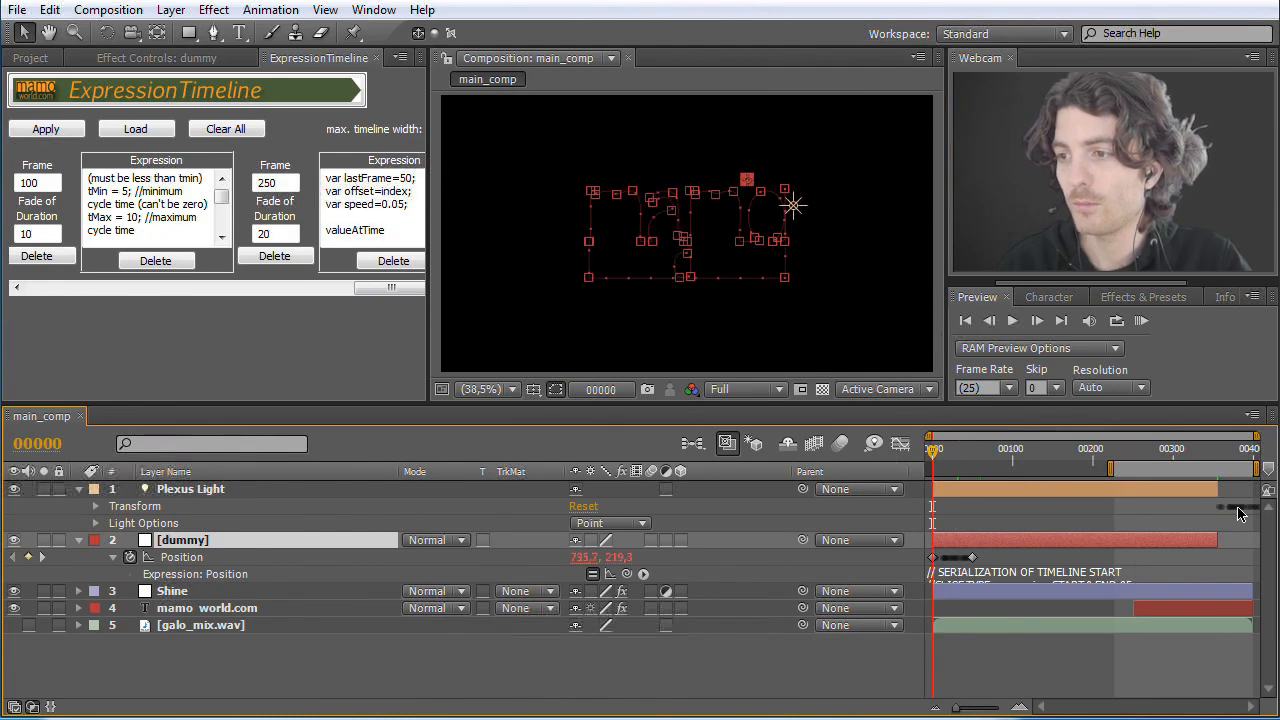
left_click(171, 492)
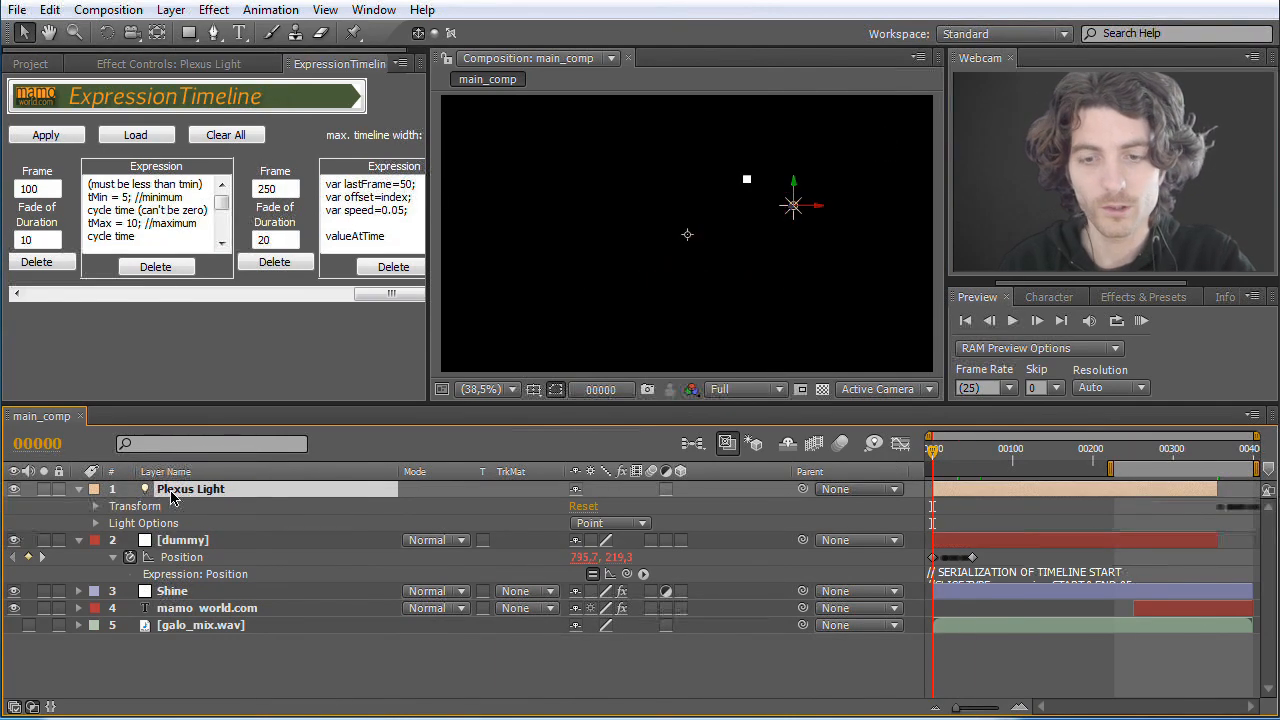
key("p")
left_click_drag(1202, 505, 935, 521)
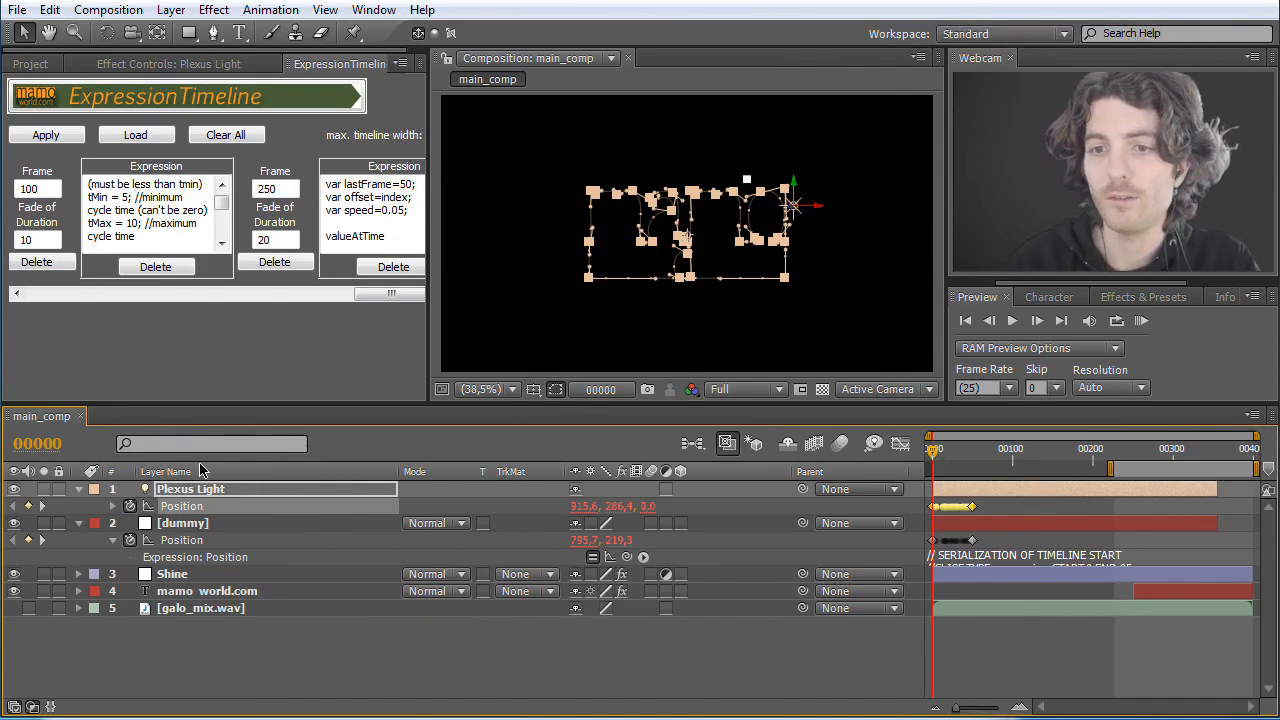
left_click(186, 528)
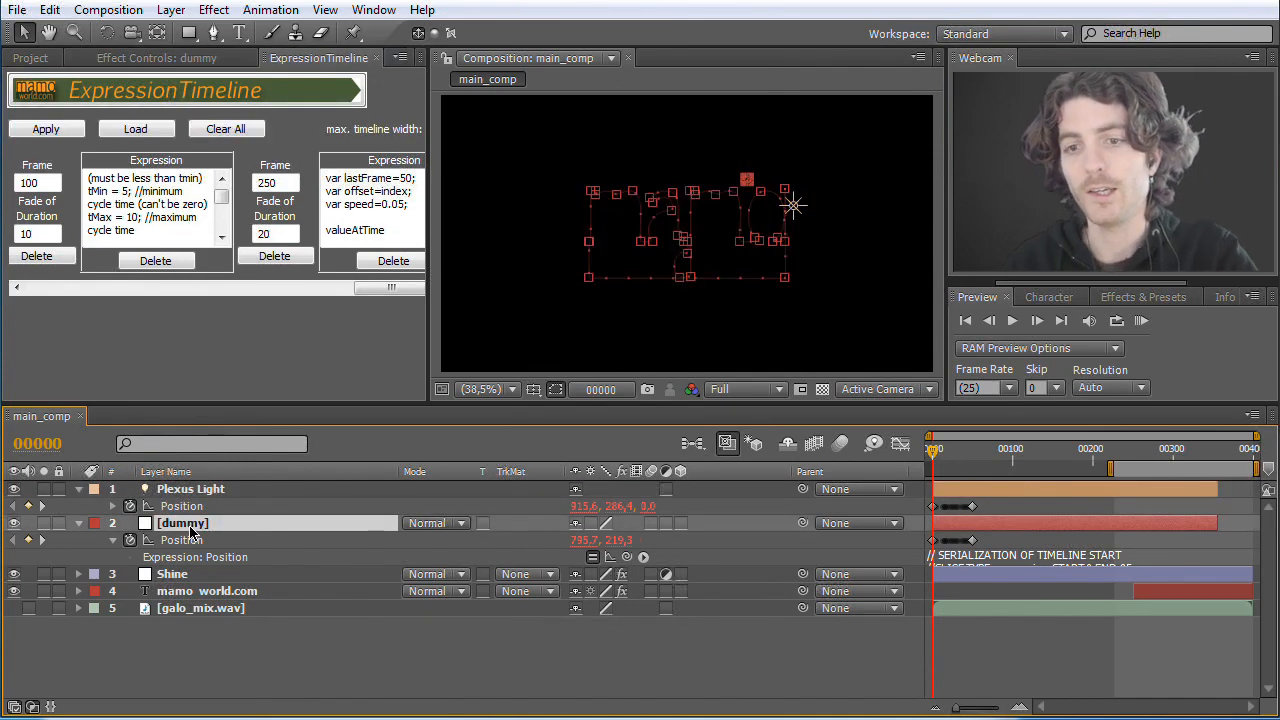
key("Delete")
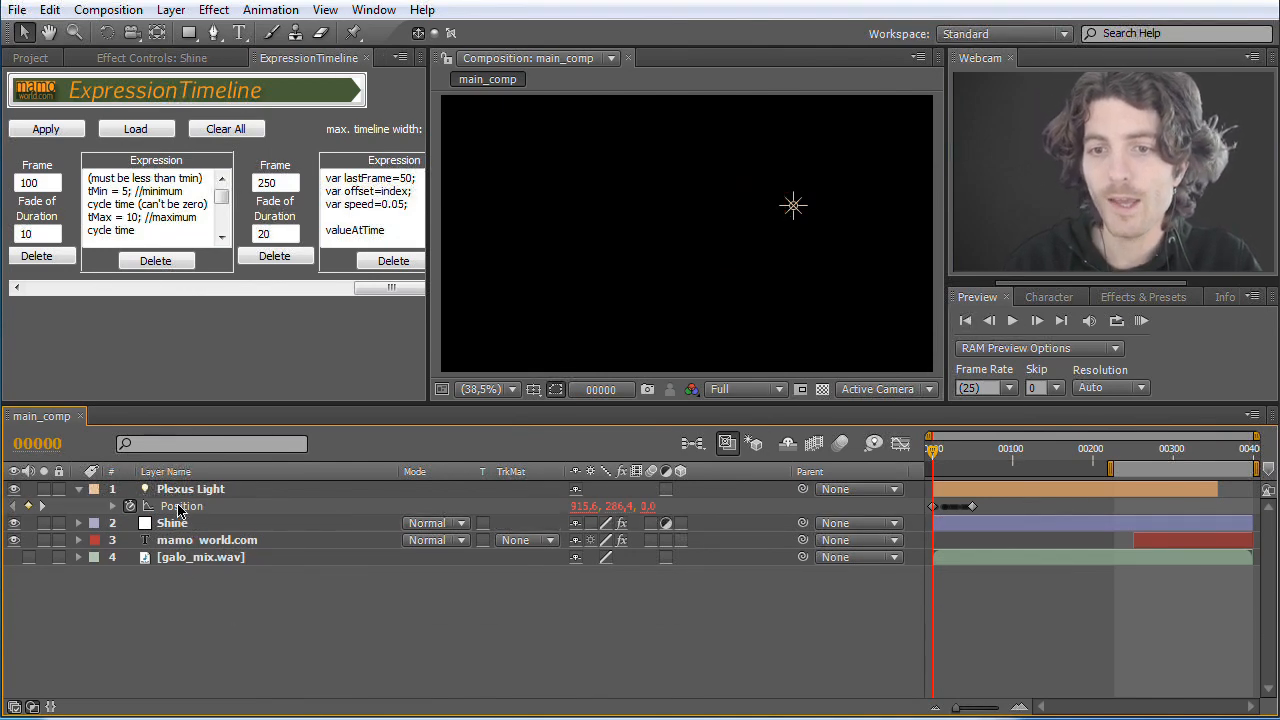
Step: Create a black 20 × 20 px solid named Plexus and place it directly below the Shine layer
left_click(171, 12)
mouse_move(193, 38)
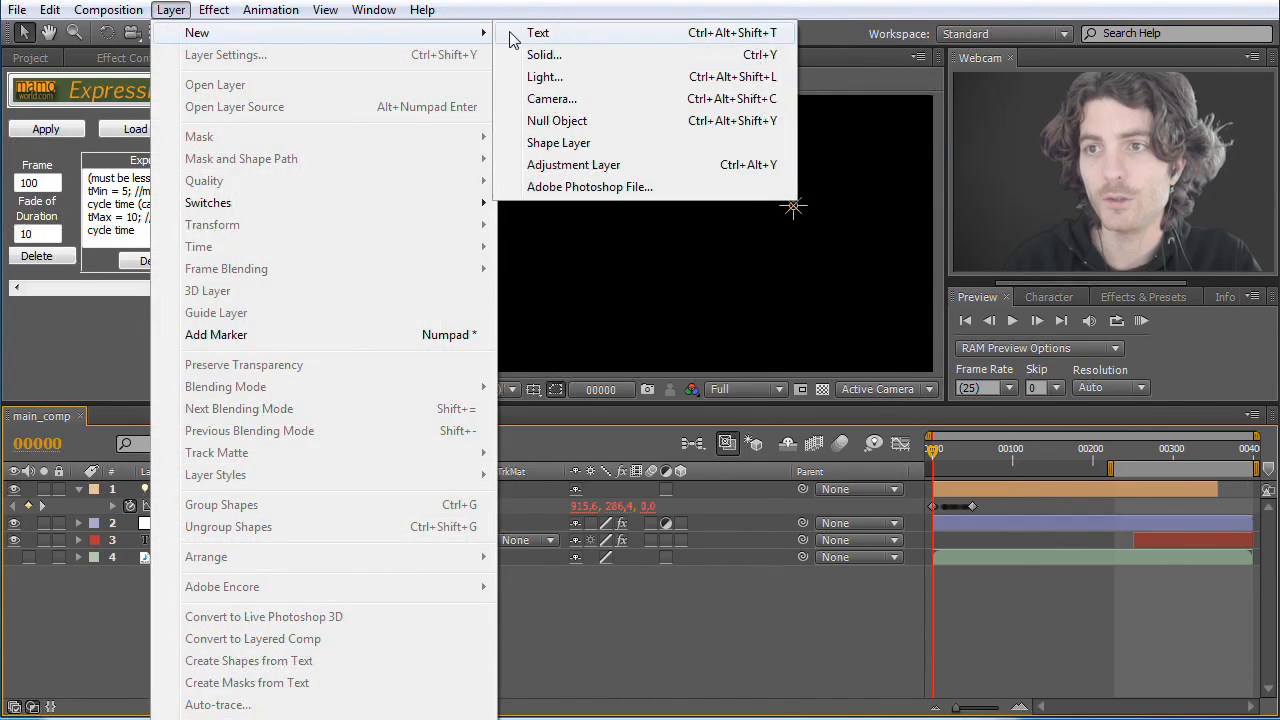
left_click(576, 56)
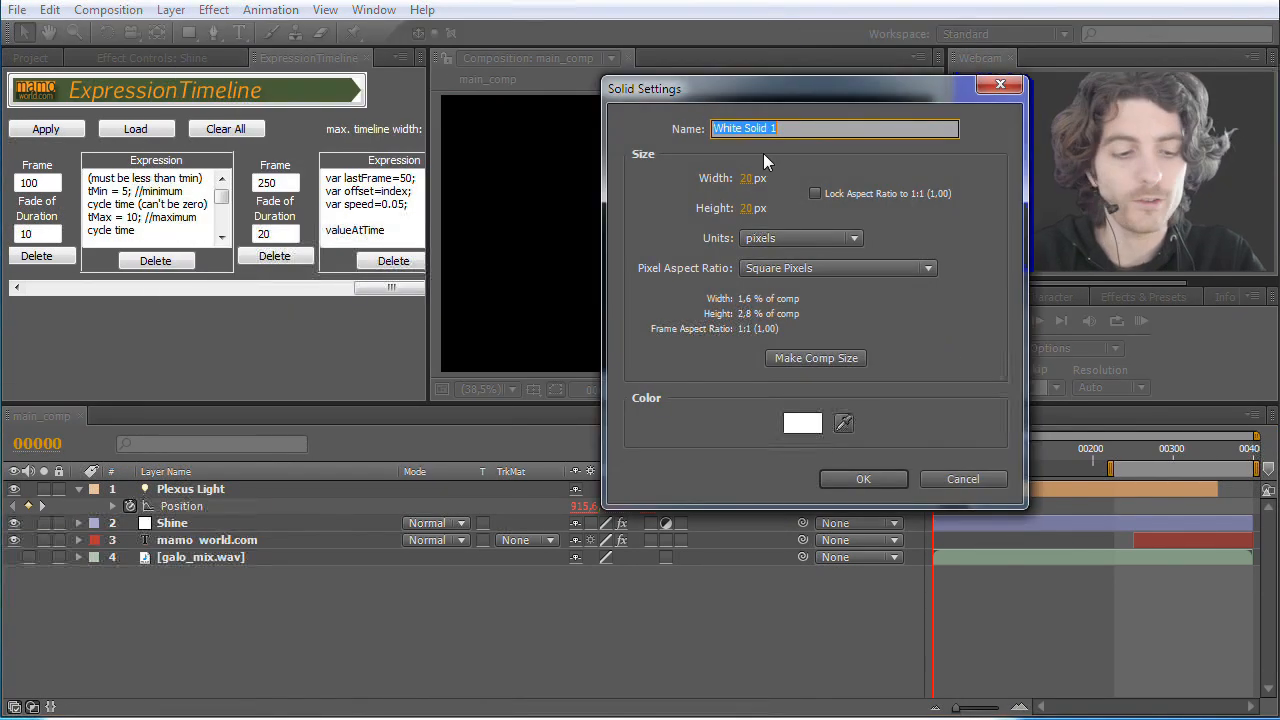
type("Plexus")
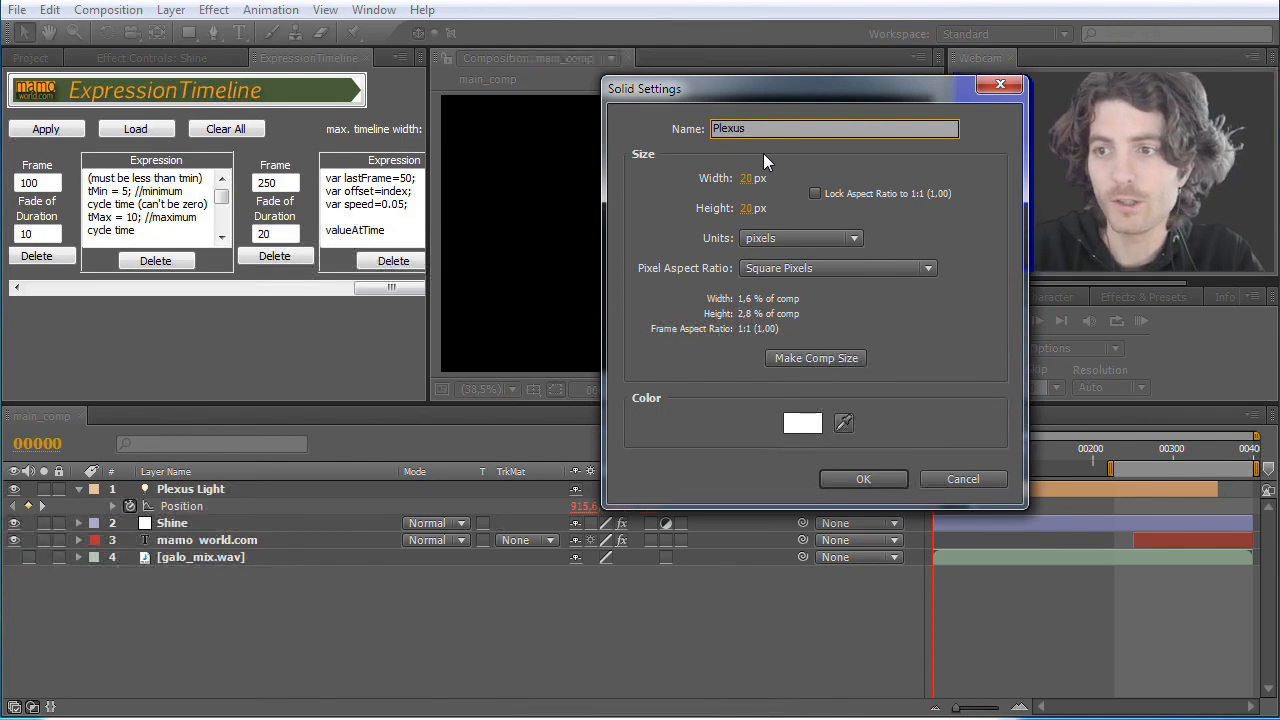
left_click(800, 422)
left_click_drag(602, 246, 392, 374)
left_click(823, 112)
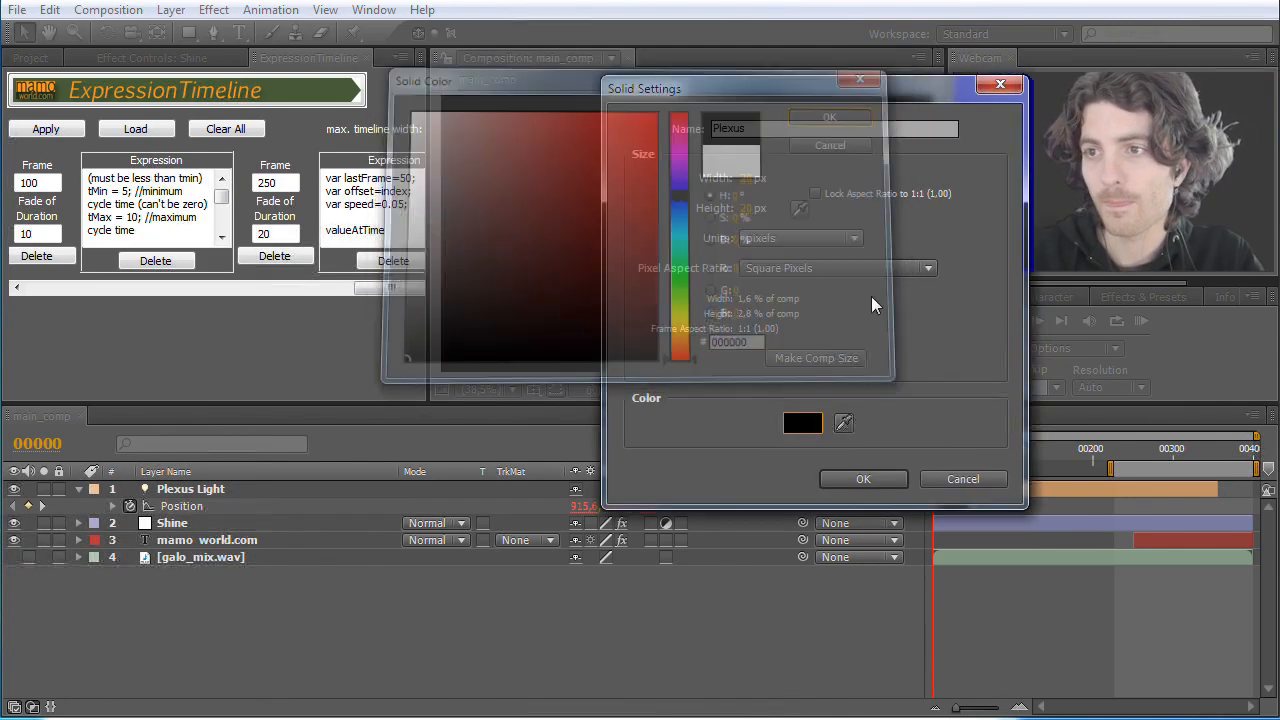
left_click(866, 480)
left_click_drag(180, 495, 183, 565)
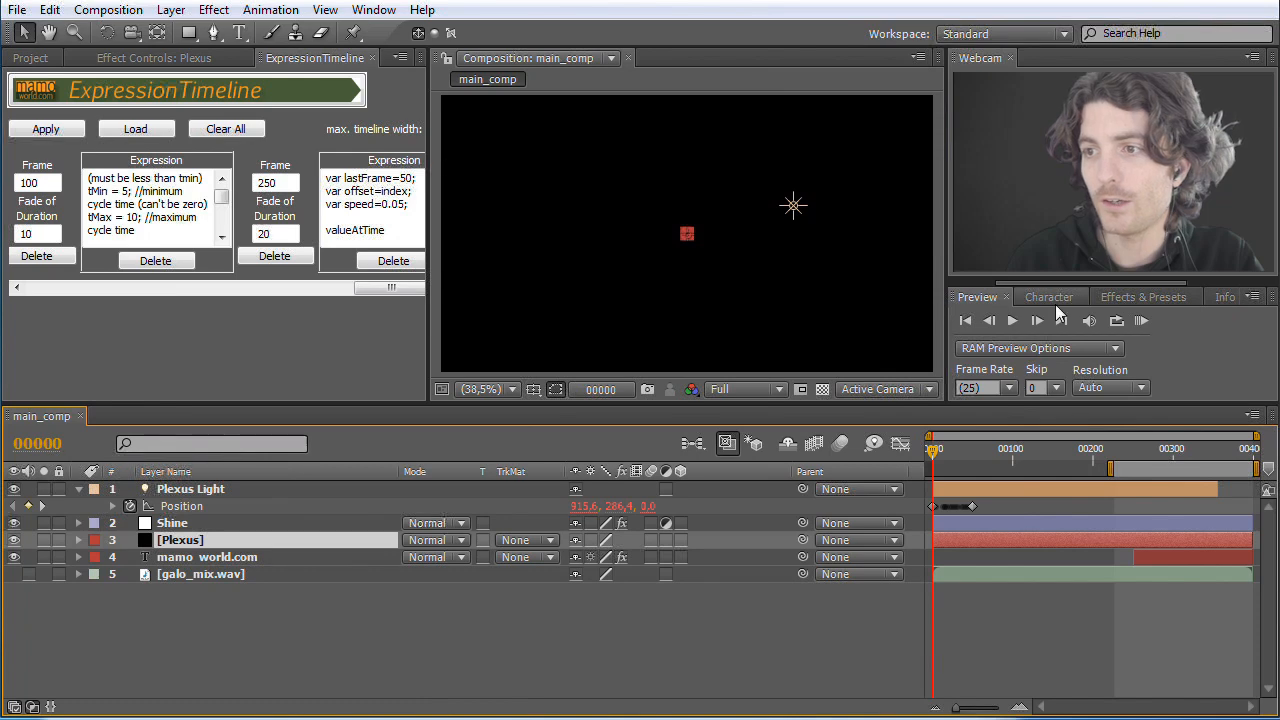
Step: Apply the Plexus effect to the Plexus solid and add a Lights object to it
left_click(1143, 298)
left_click(1012, 318)
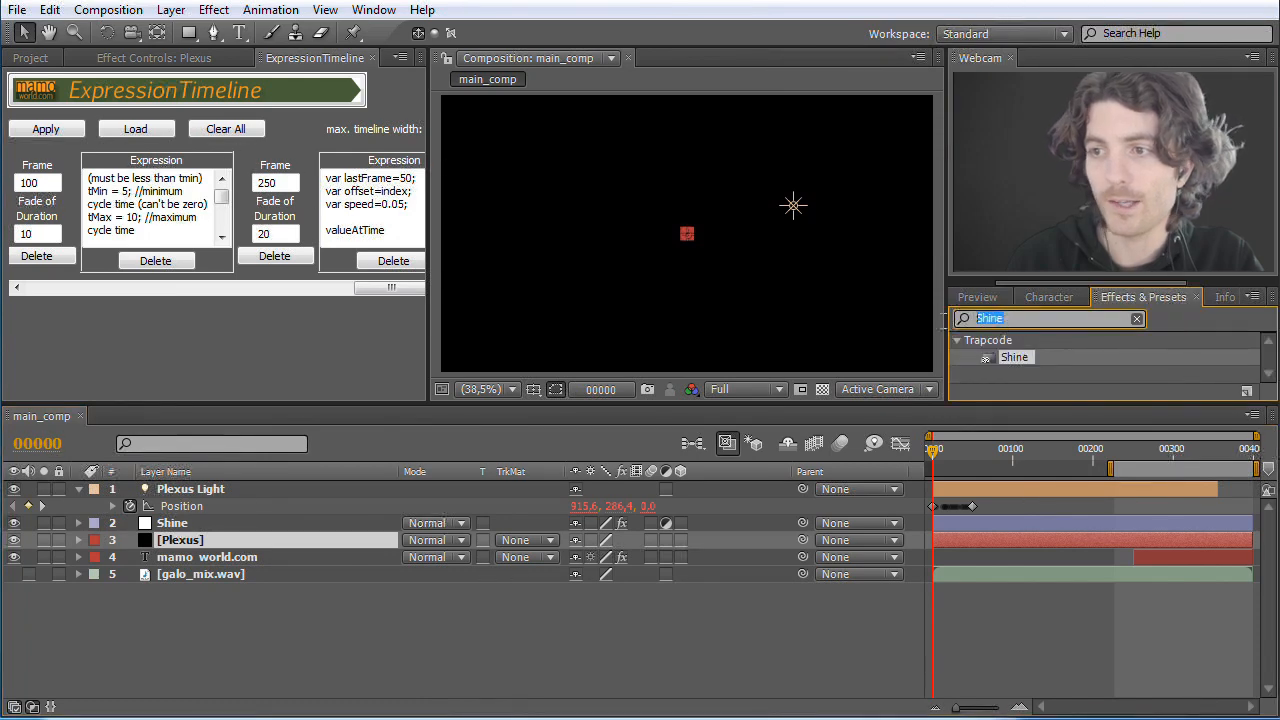
type("Plexus")
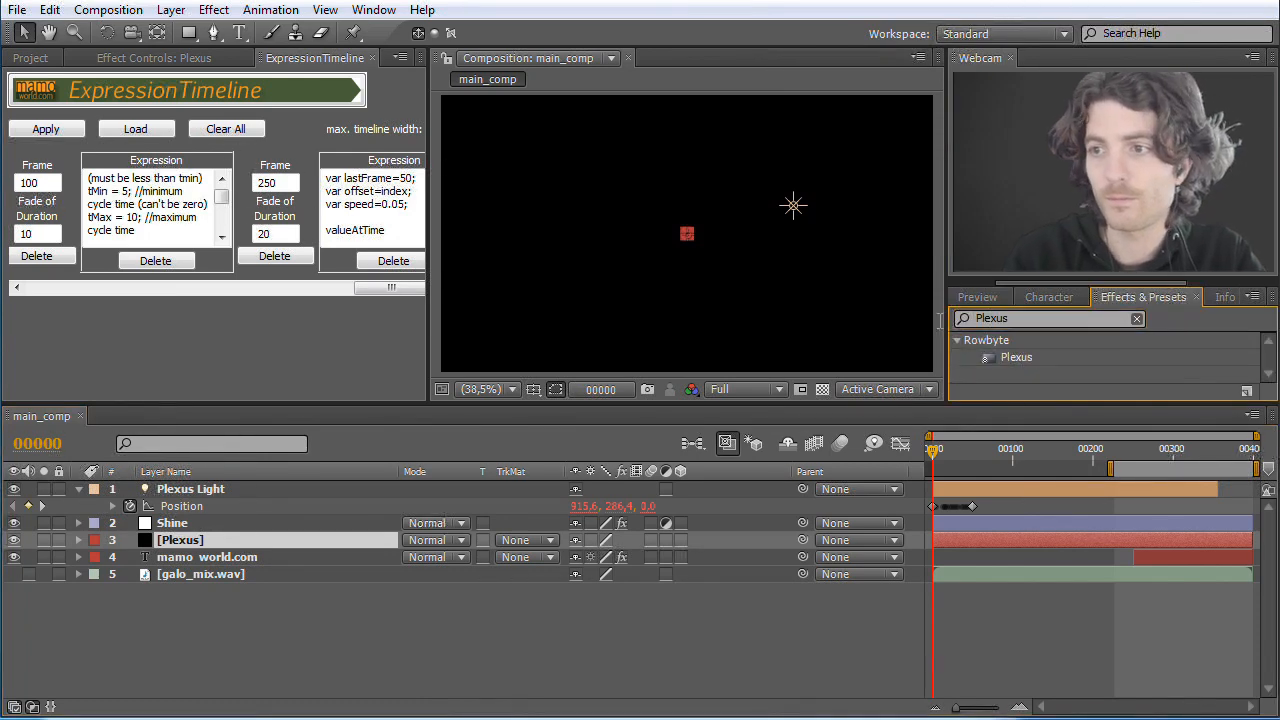
left_click_drag(995, 368, 188, 538)
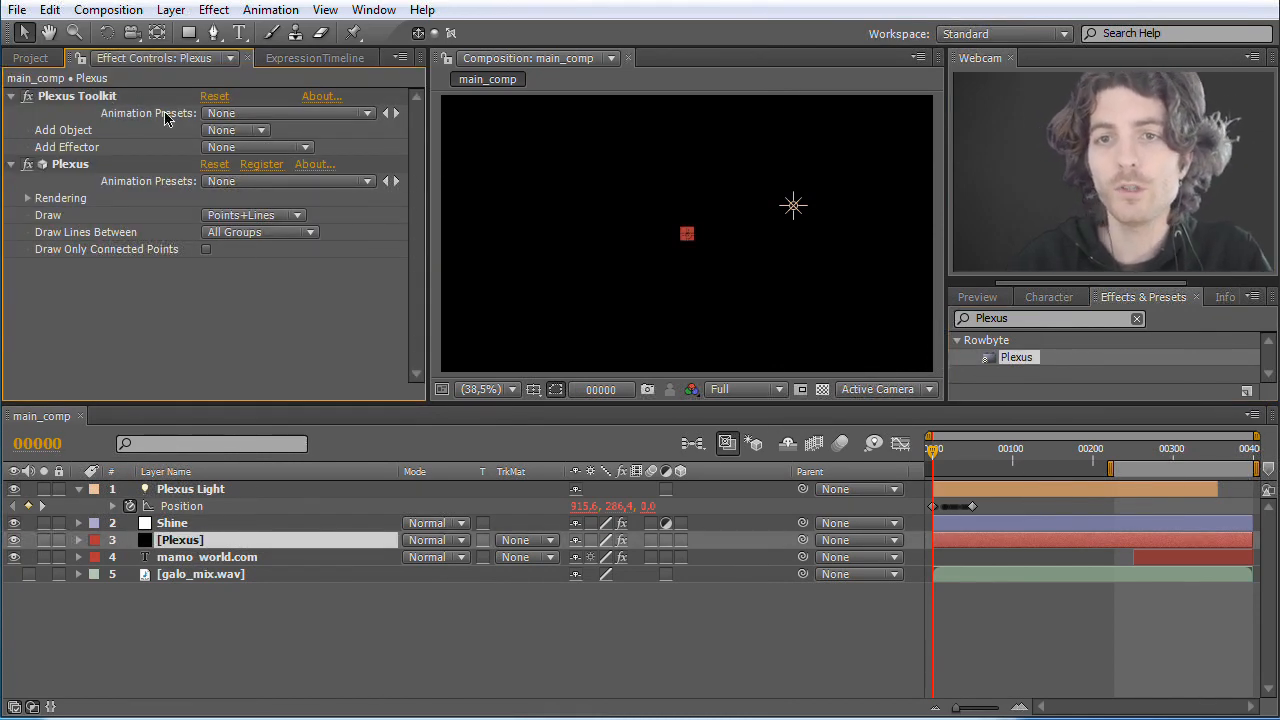
left_click(264, 131)
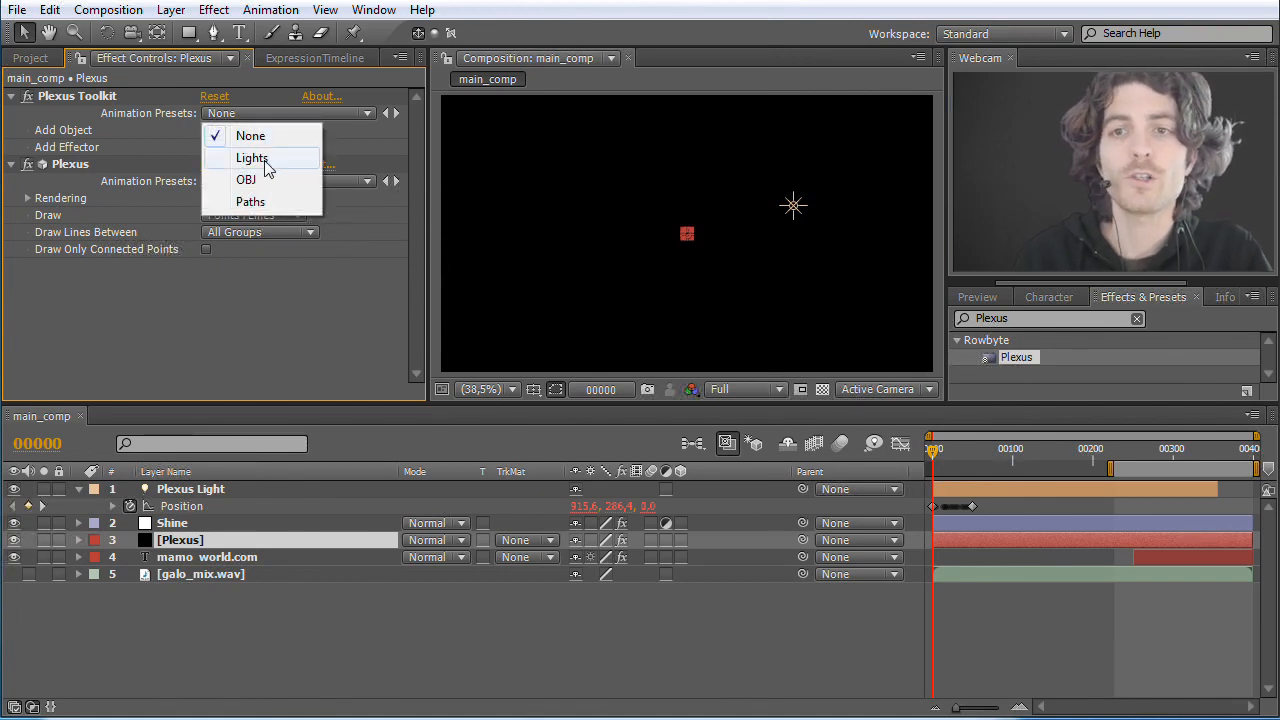
left_click(250, 158)
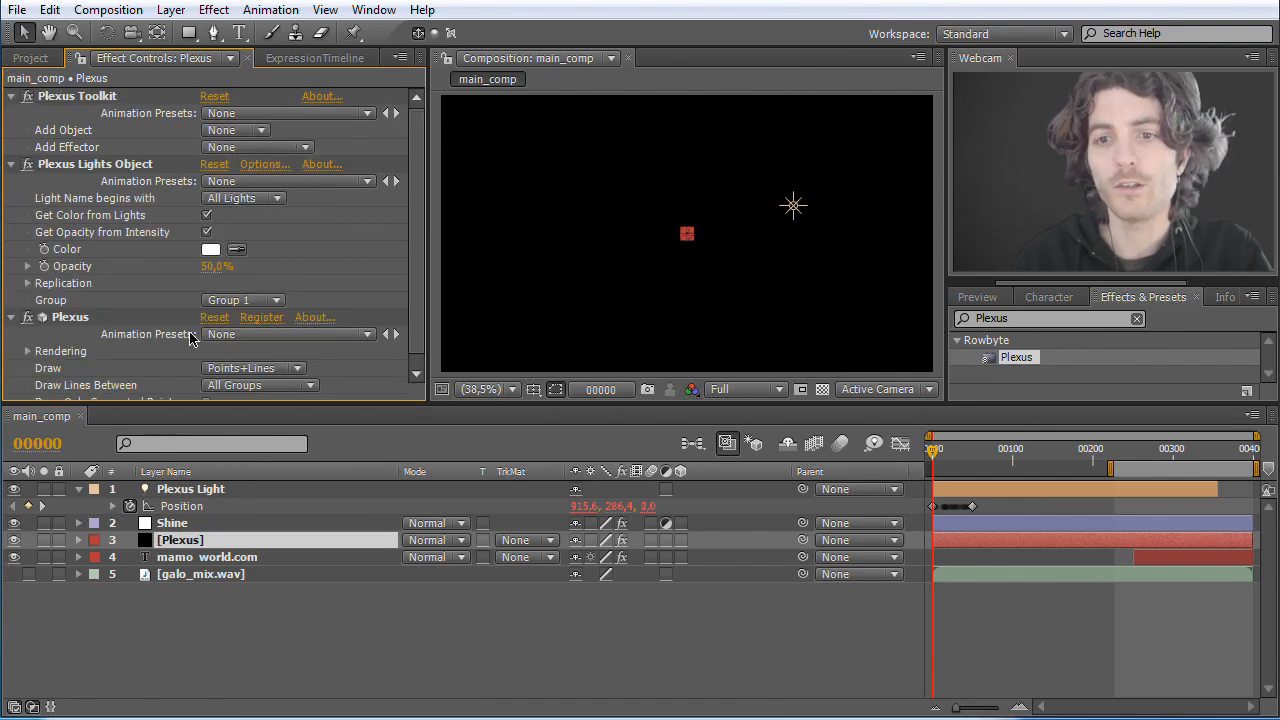
Step: Duplicate the Plexus Light layer three times at frame 0
left_click(185, 494)
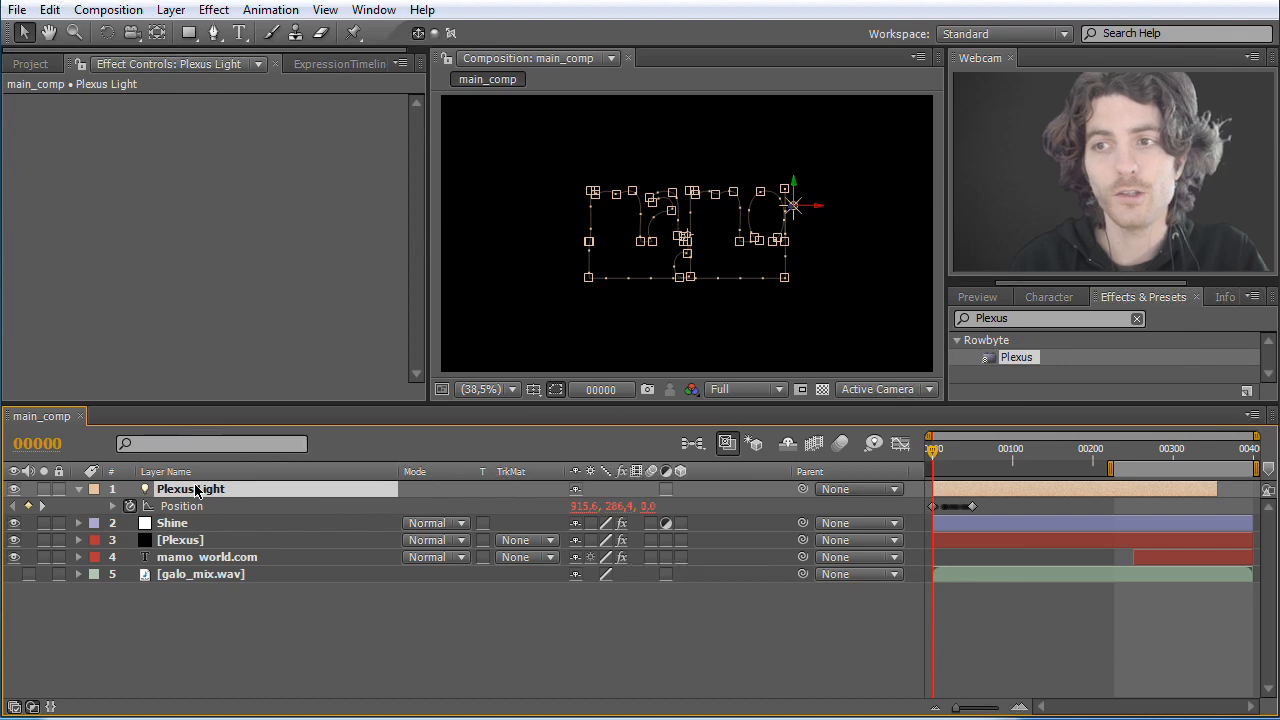
key("ctrl+Down")
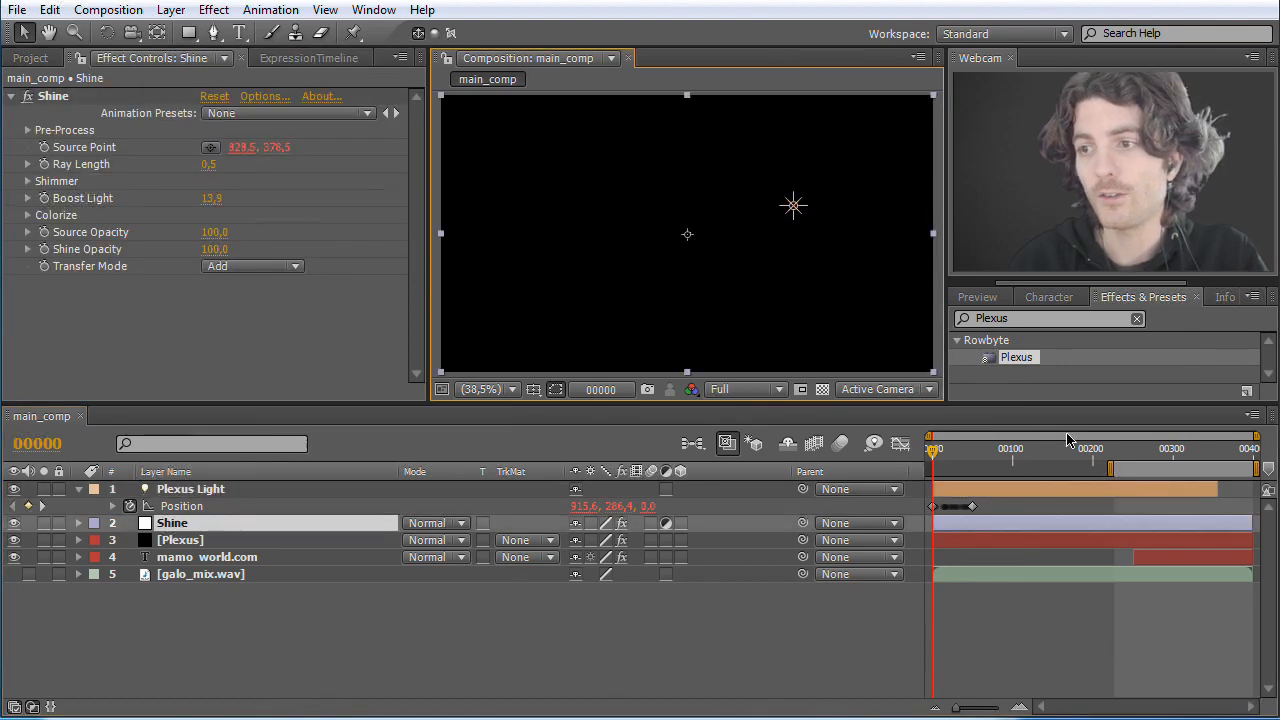
left_click(938, 456)
left_click(933, 452)
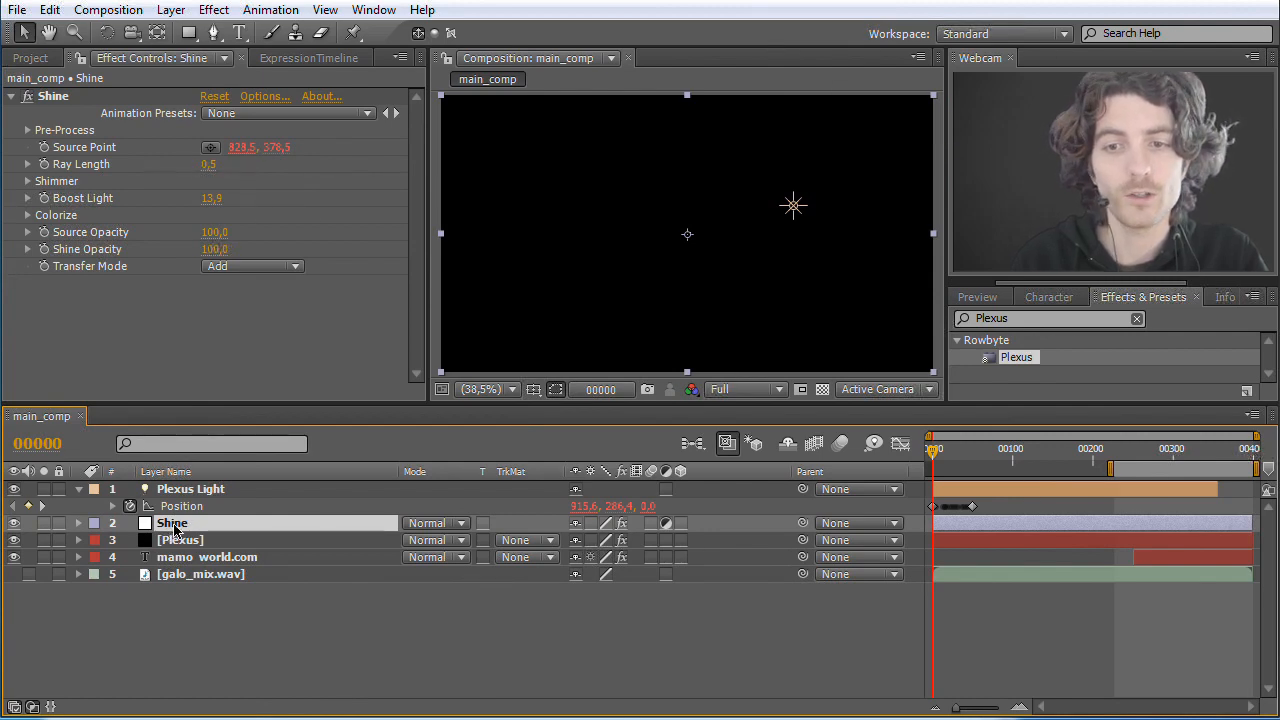
left_click(179, 492)
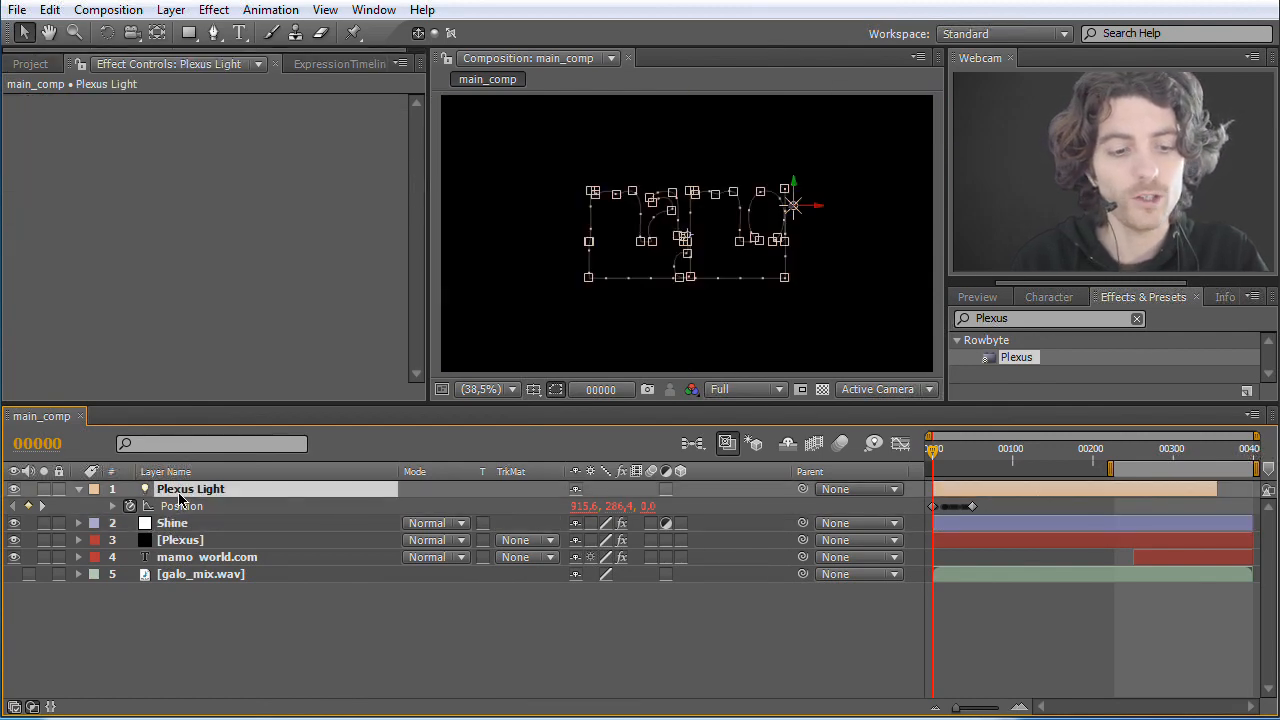
key("ctrl+d")
Step: Duplicate the topmost Plexus Light layer five more times at frame 0, up to Plexus Light 9
key("ctrl+d")
key("ctrl+d")
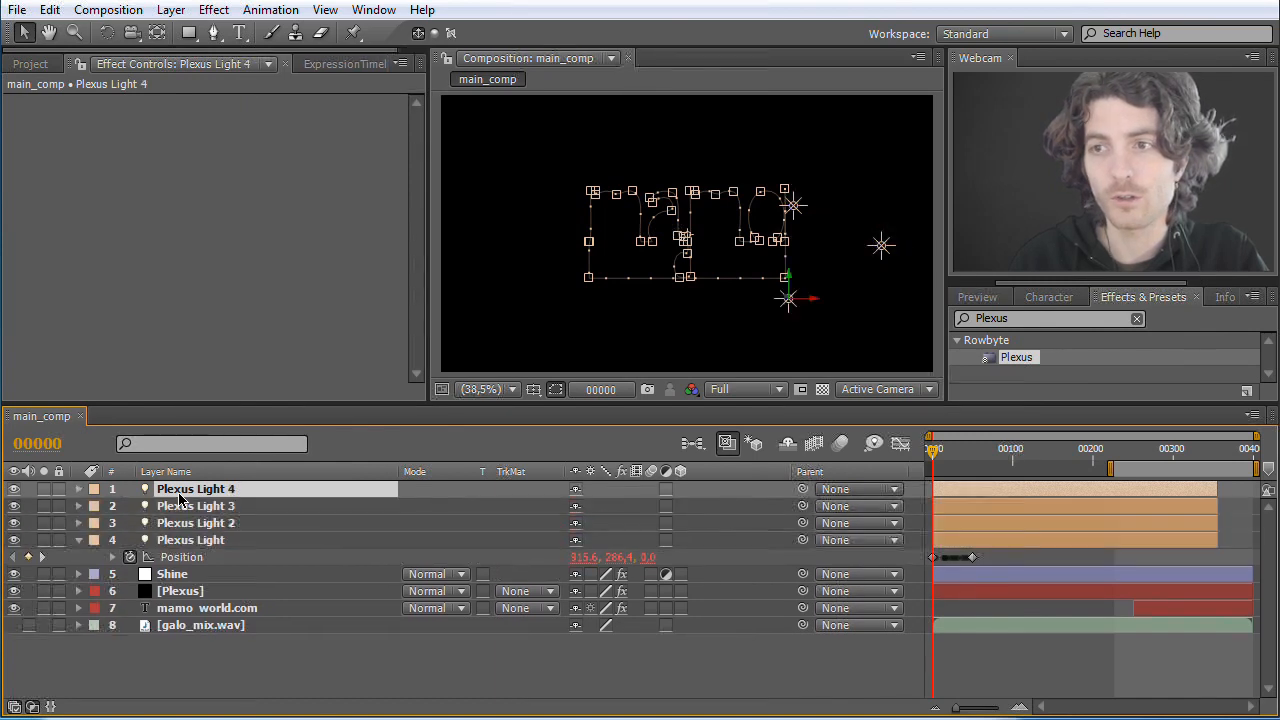
key("ctrl+d")
key("ctrl+d")
key("ctrl+d")
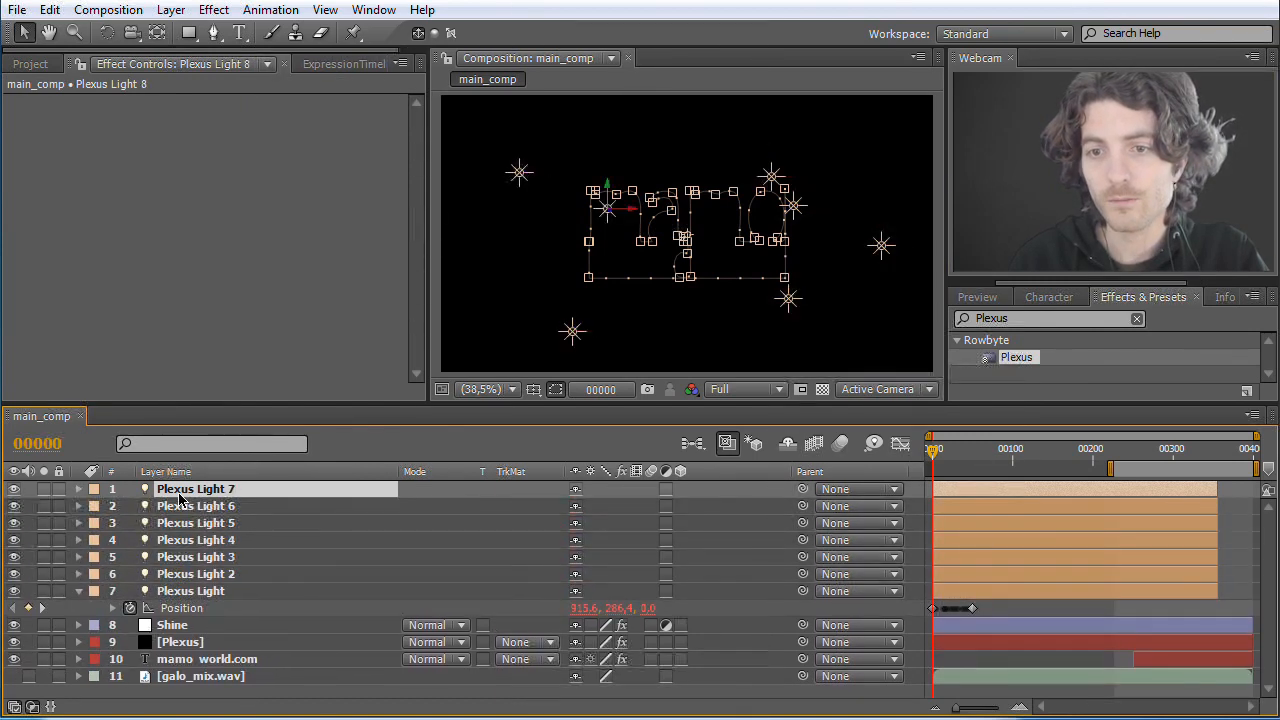
key("ctrl+d")
key("ctrl+d")
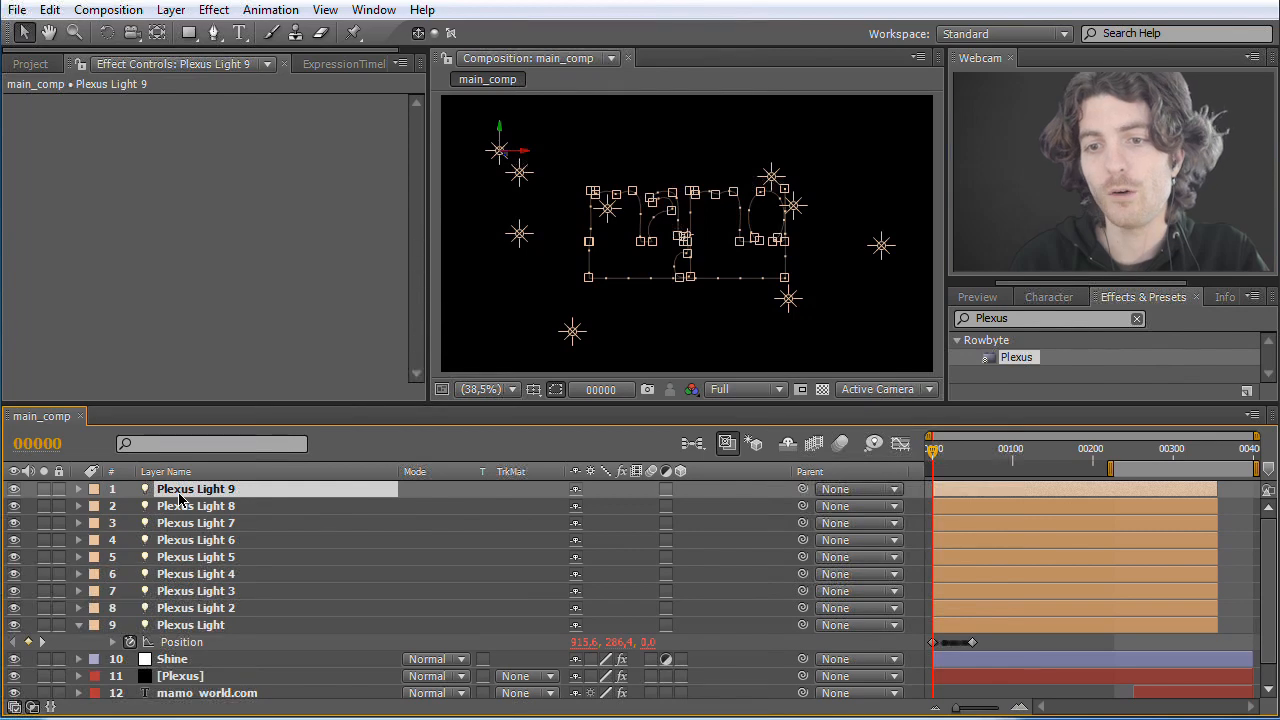
Step: Select all nine Plexus Light layers and mark them as shy
left_click(300, 318)
left_click(525, 316)
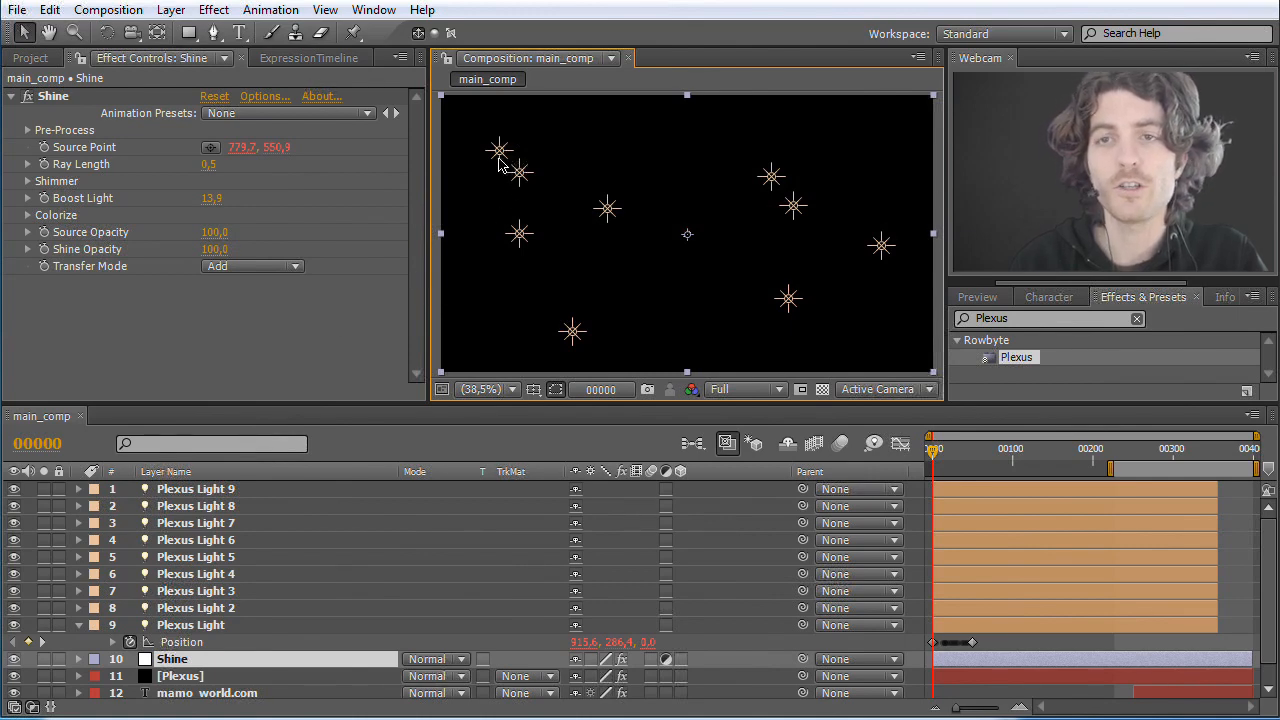
left_click(192, 494)
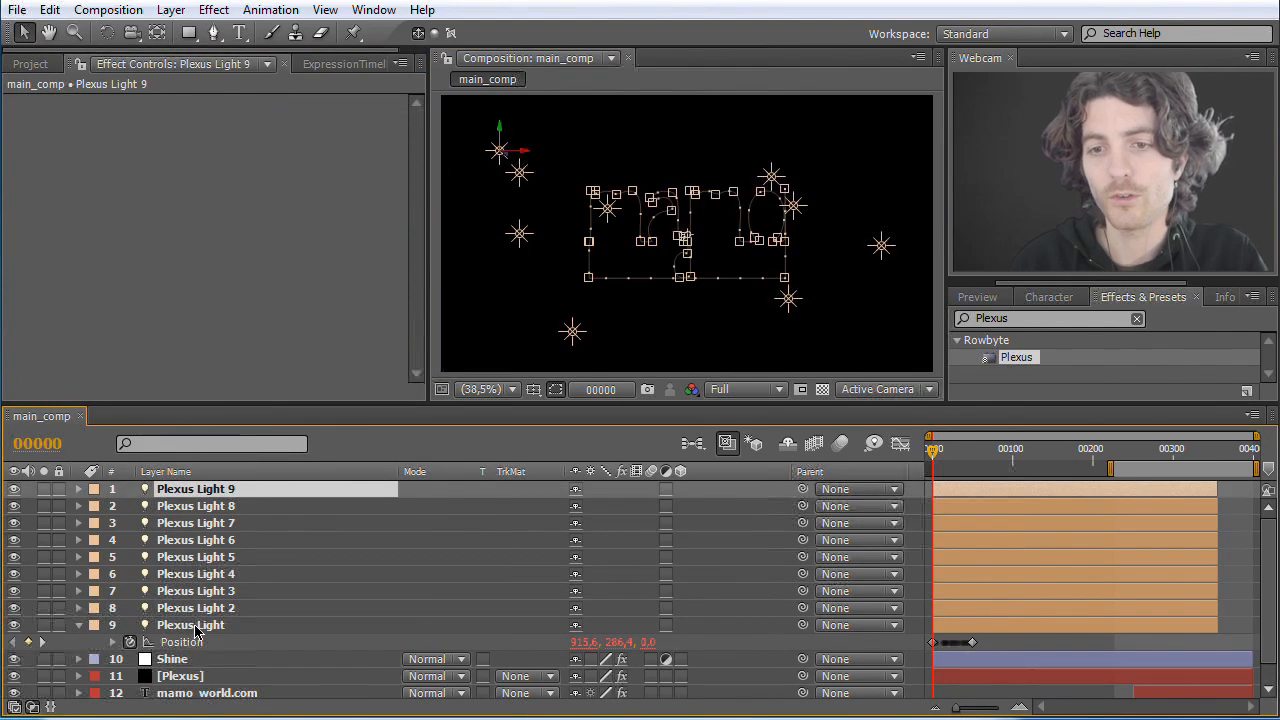
left_click(197, 627, "shift")
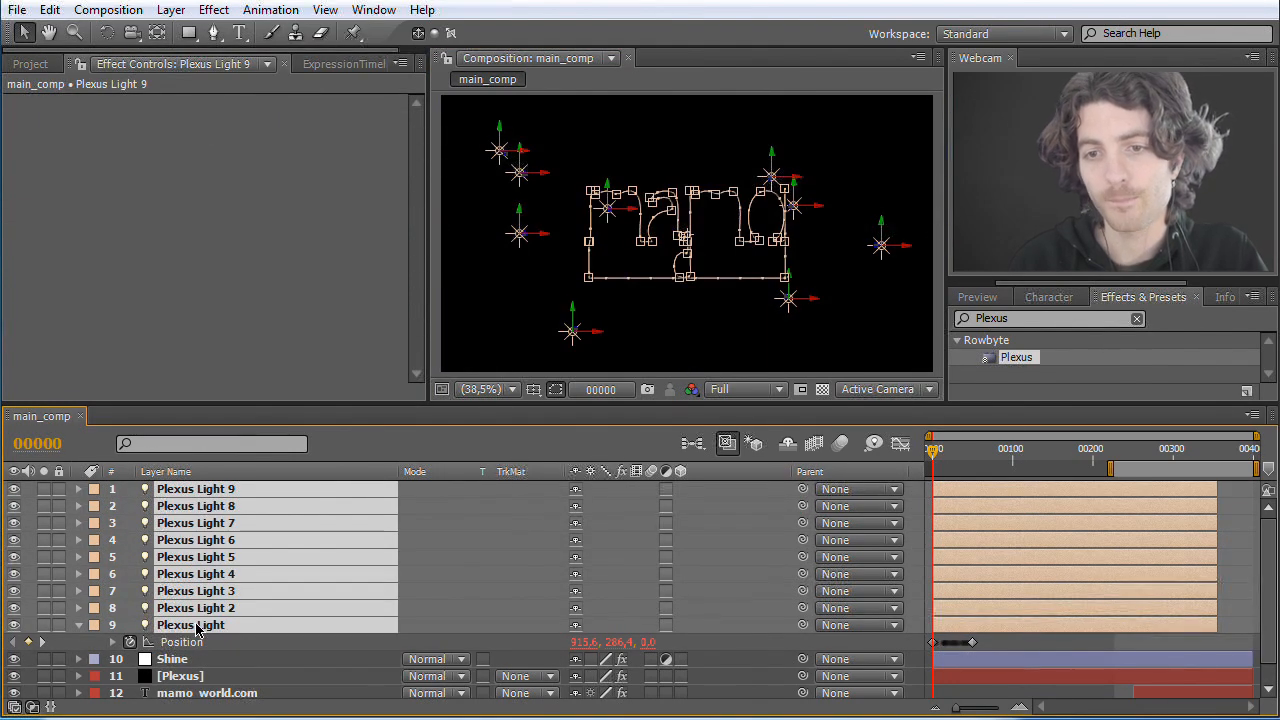
left_click(576, 627)
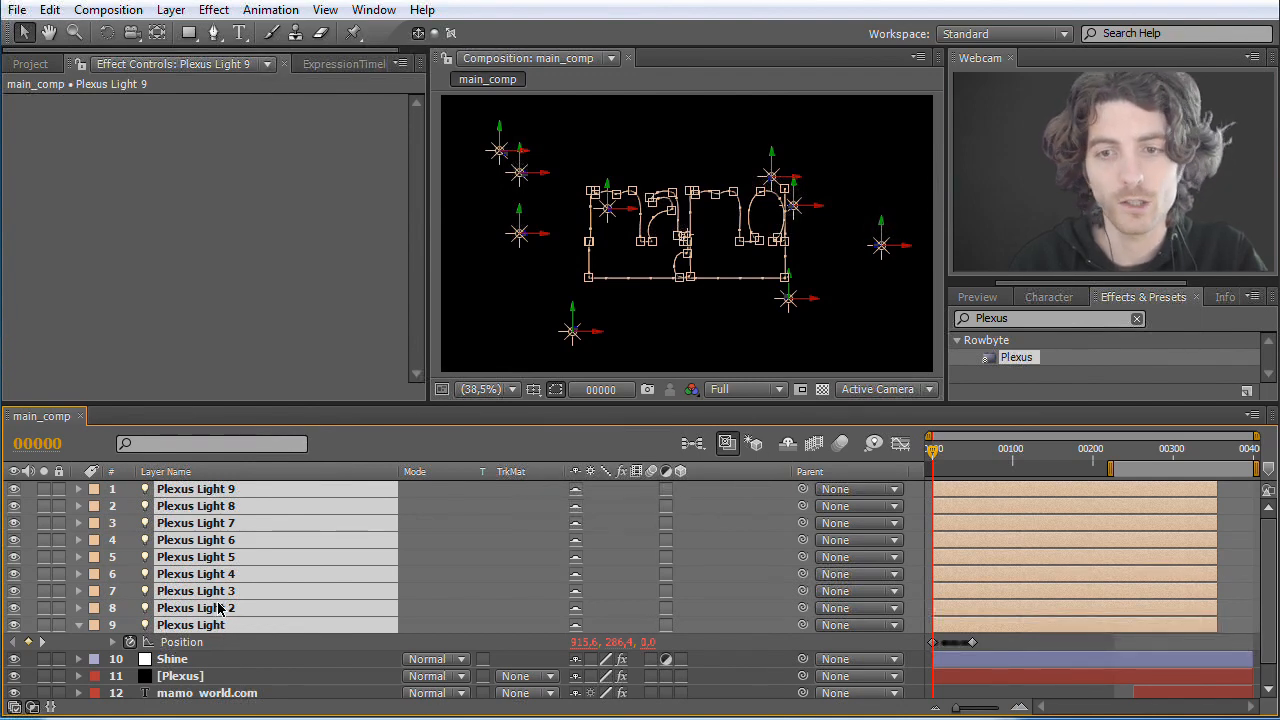
Step: Duplicate the selected set of nine Plexus Light layers nine times, reaching 90 lights, and deselect the layers
key("ctrl+d")
key("ctrl+d")
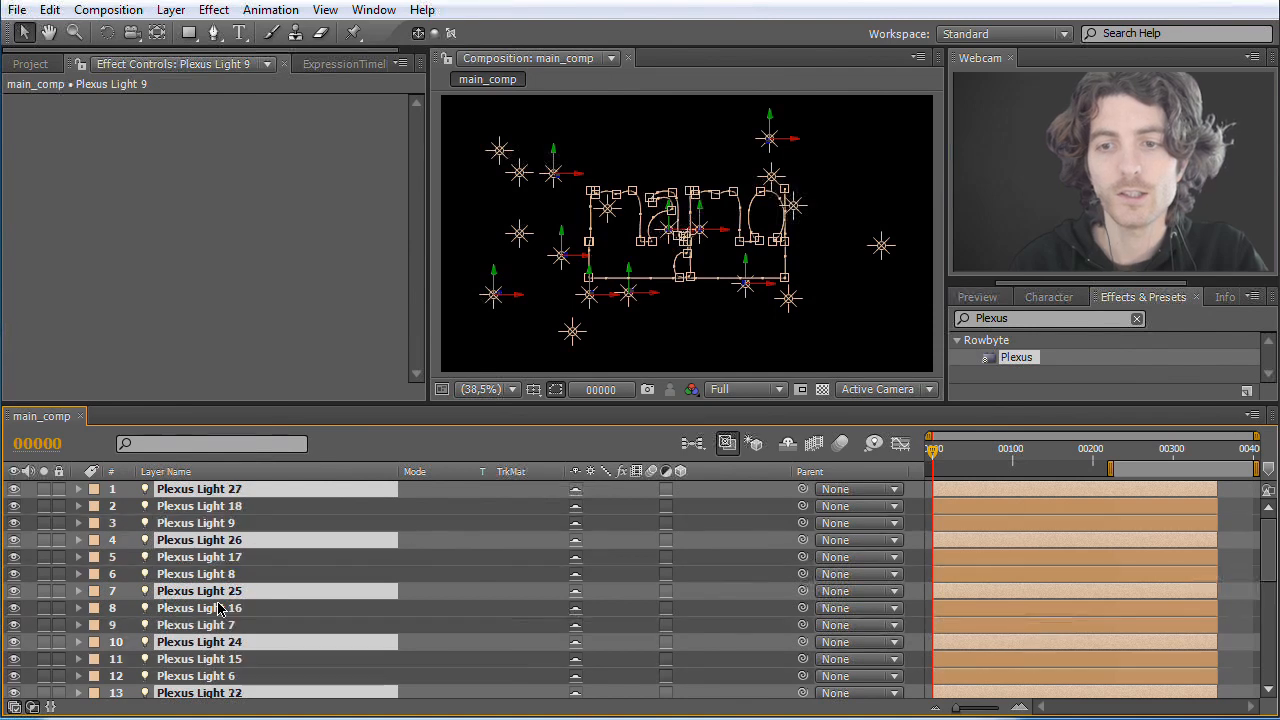
key("ctrl+d")
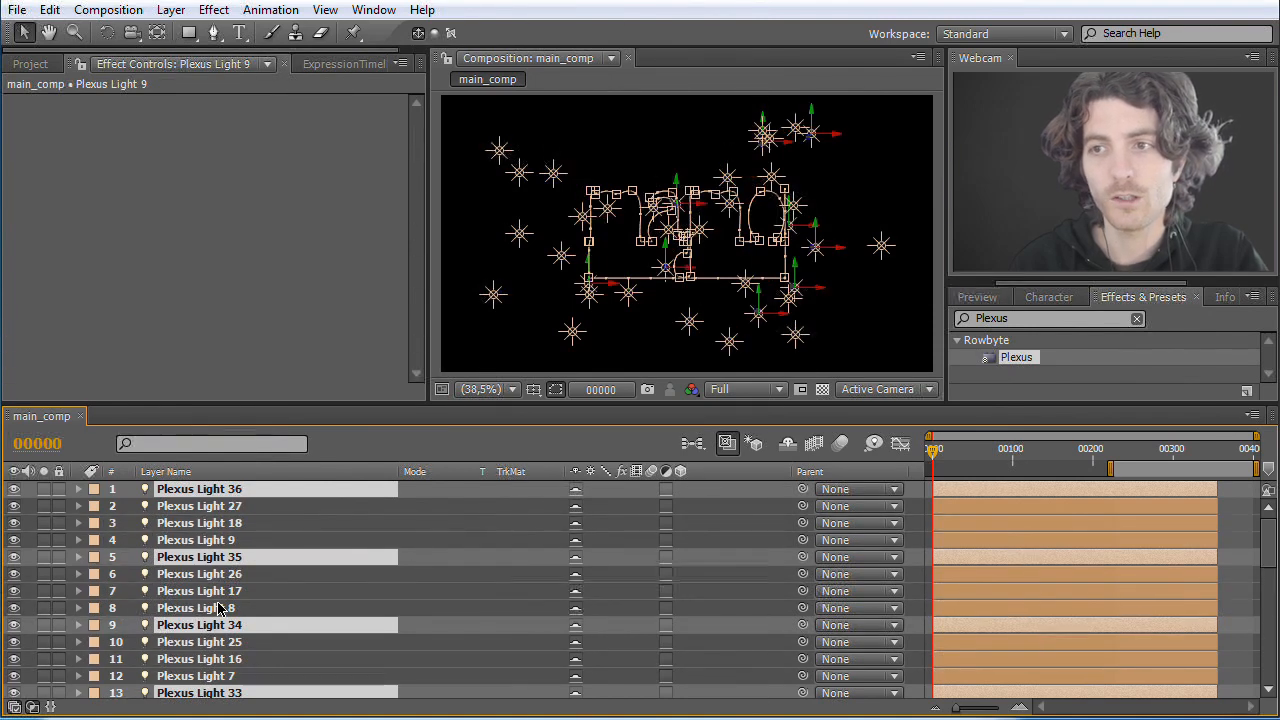
key("ctrl+d")
key("ctrl+d")
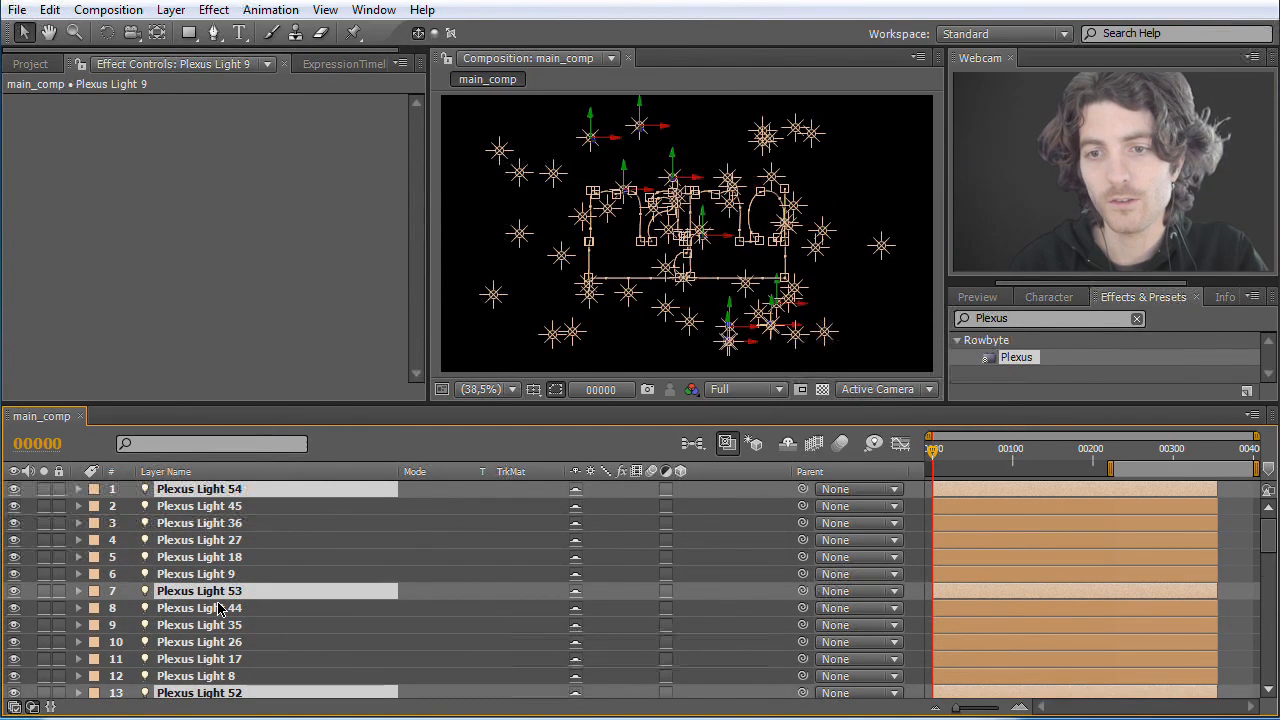
key("ctrl+d")
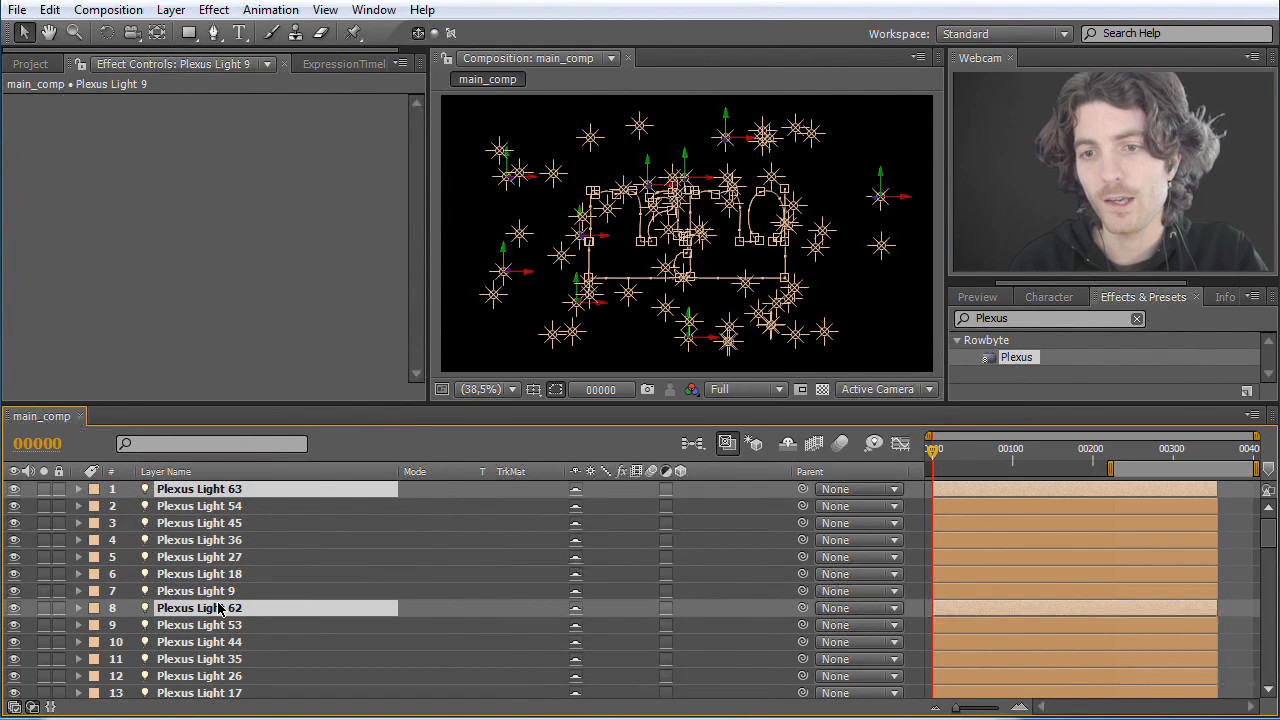
key("ctrl+d")
key("ctrl+d")
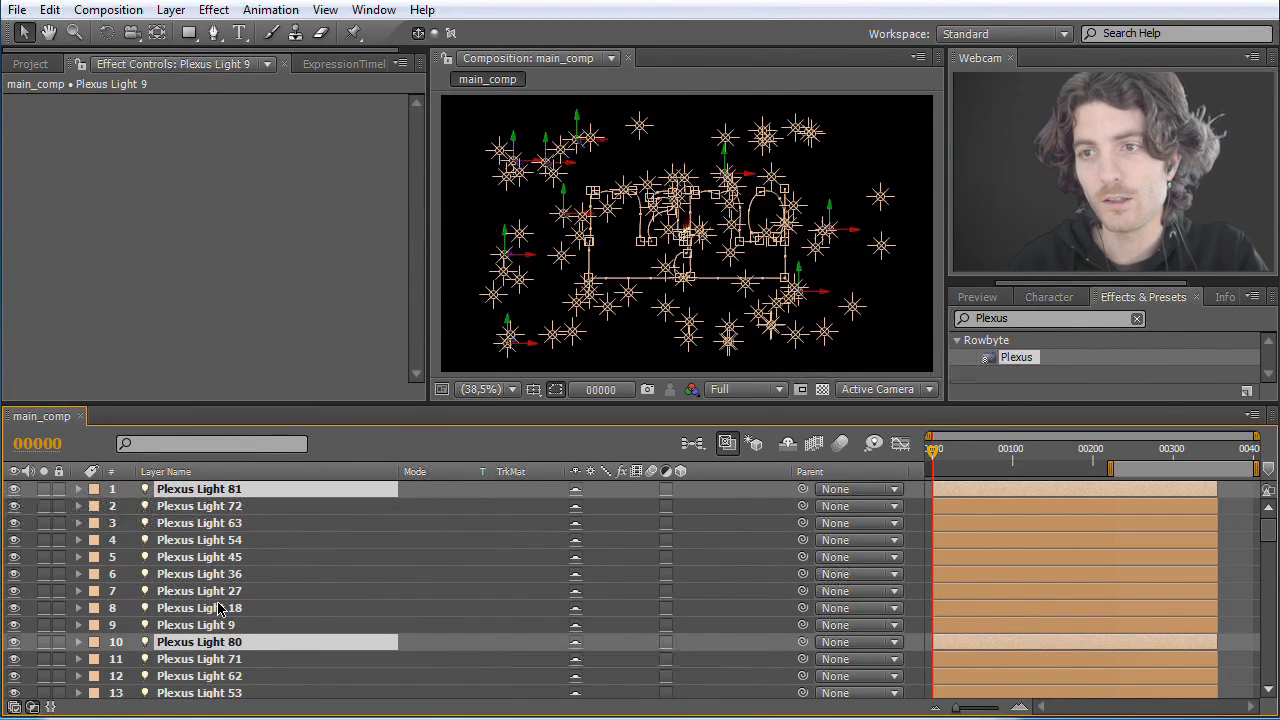
key("ctrl+d")
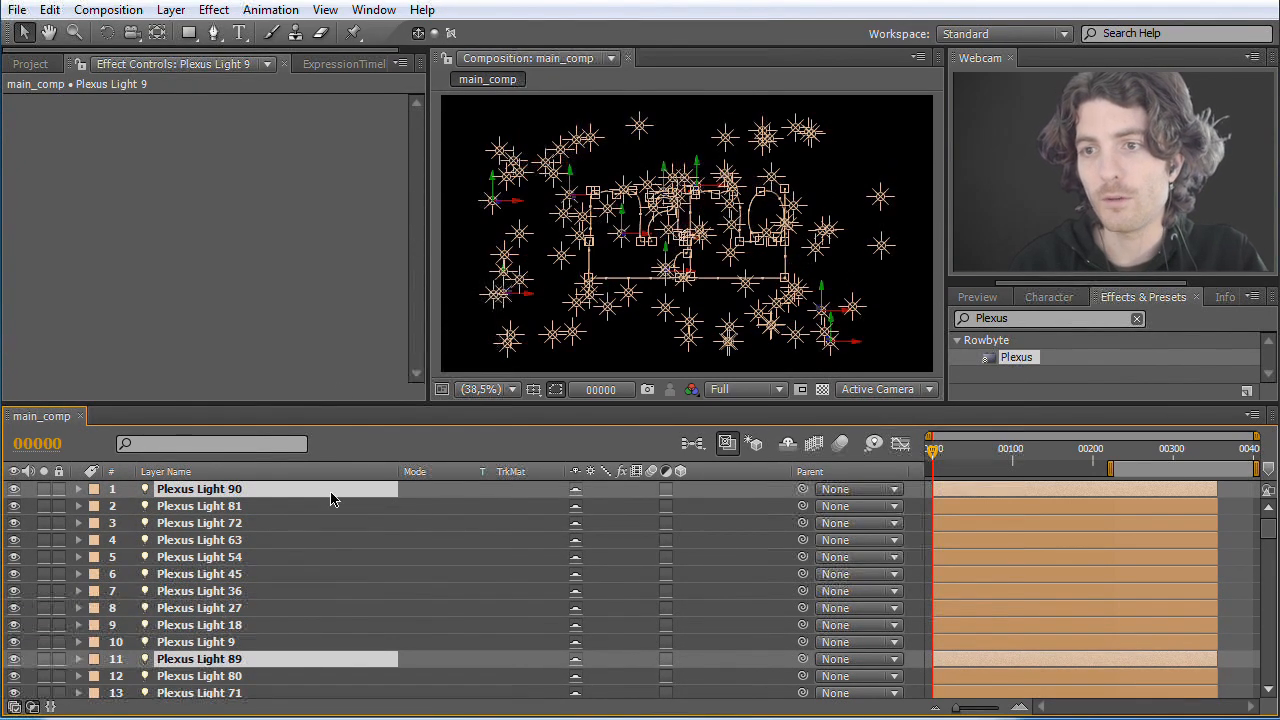
left_click(340, 347)
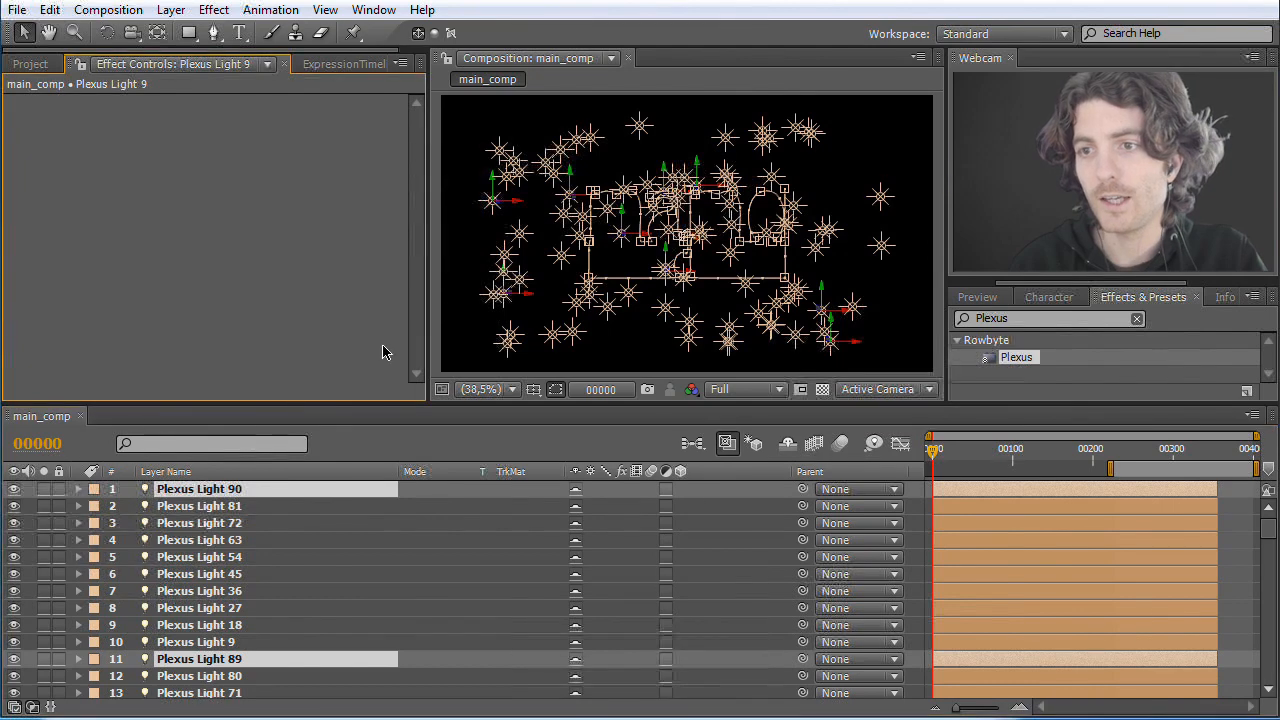
left_click(541, 337)
Step: Hide the shy layers in the timeline and check the light formations at frames 274, 158 and 131
left_click_drag(936, 456, 1154, 459)
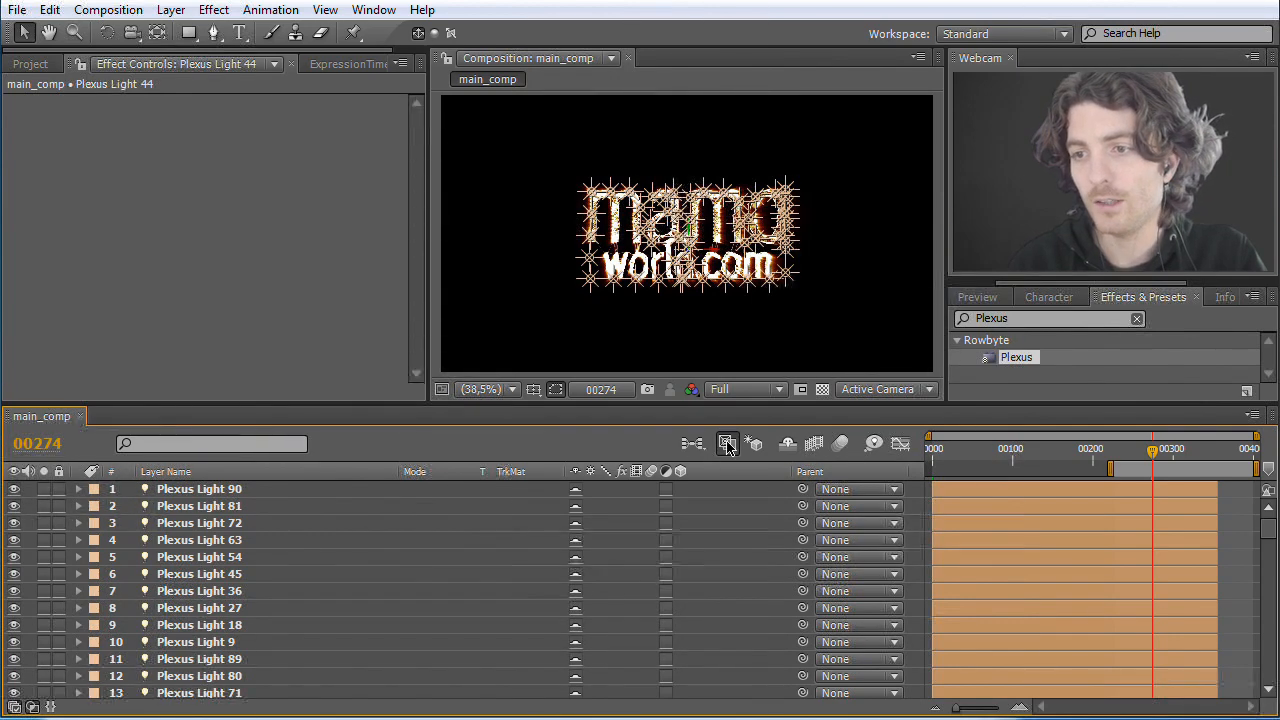
left_click(788, 446)
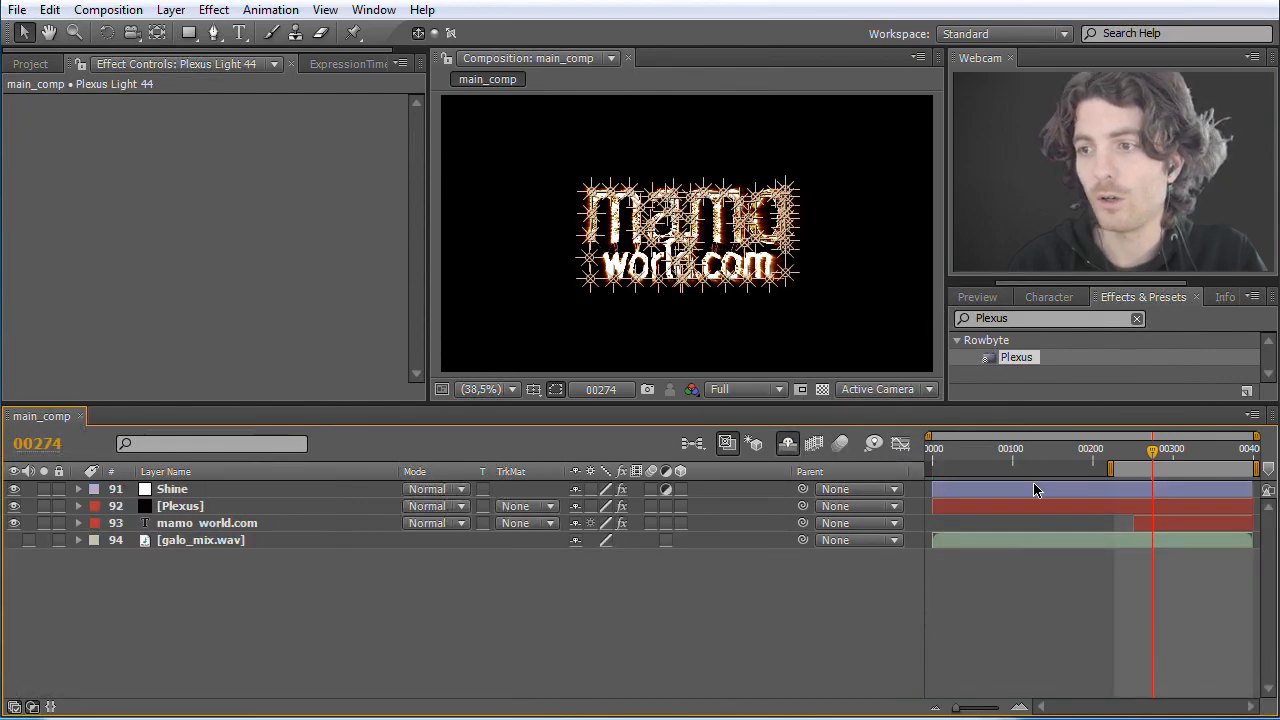
left_click(1059, 454)
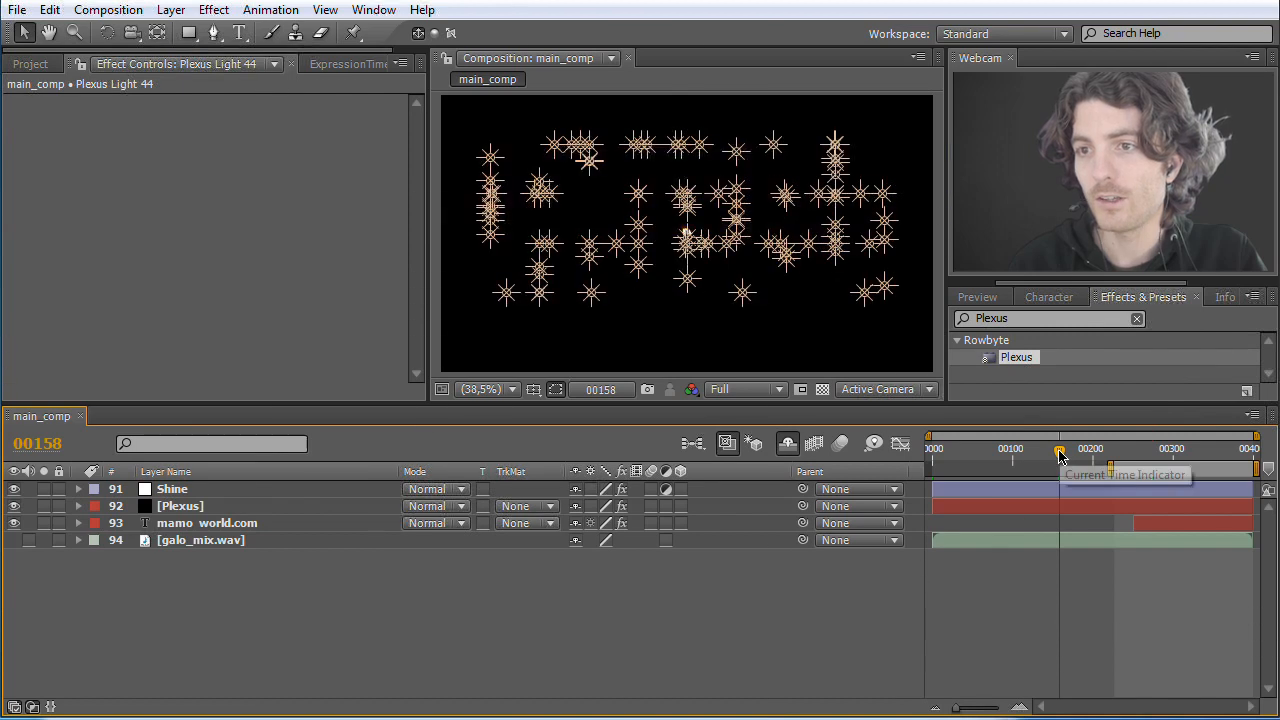
left_click_drag(1059, 454, 1038, 454)
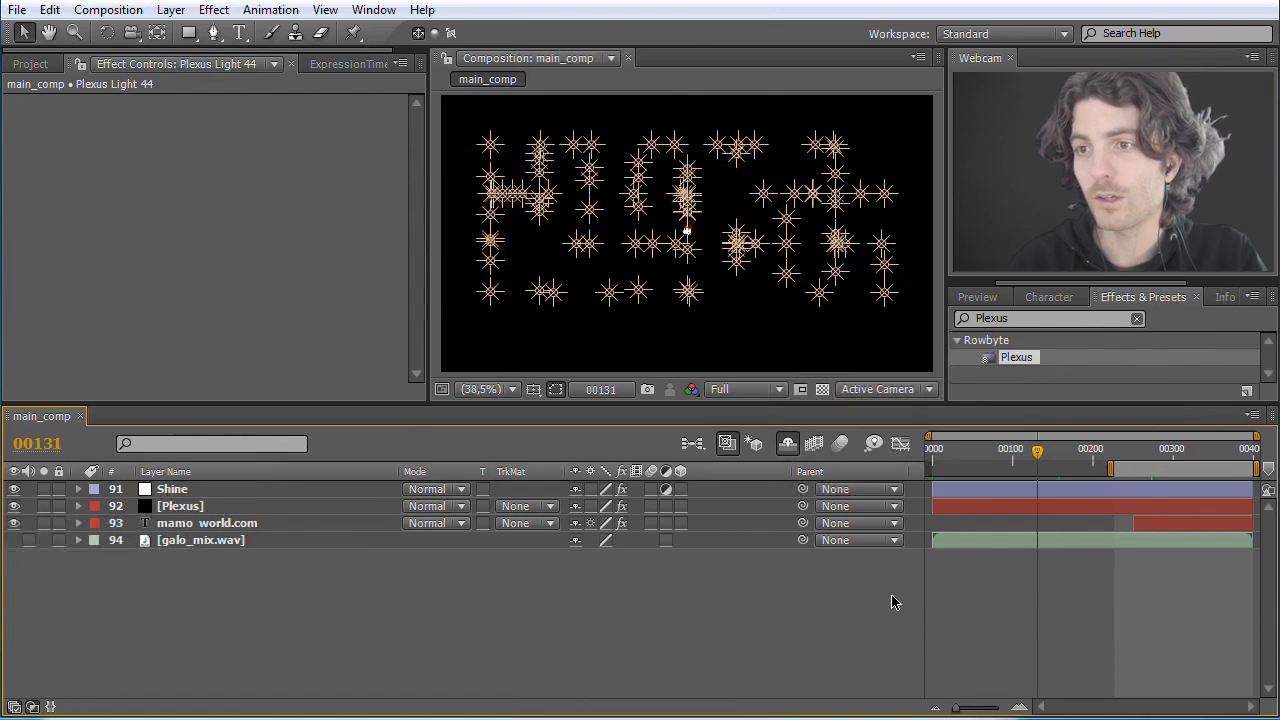
Step: Set the Plexus effect's line Maximum Distance to 44 and Fade-Out Distance to 48
left_click(175, 507)
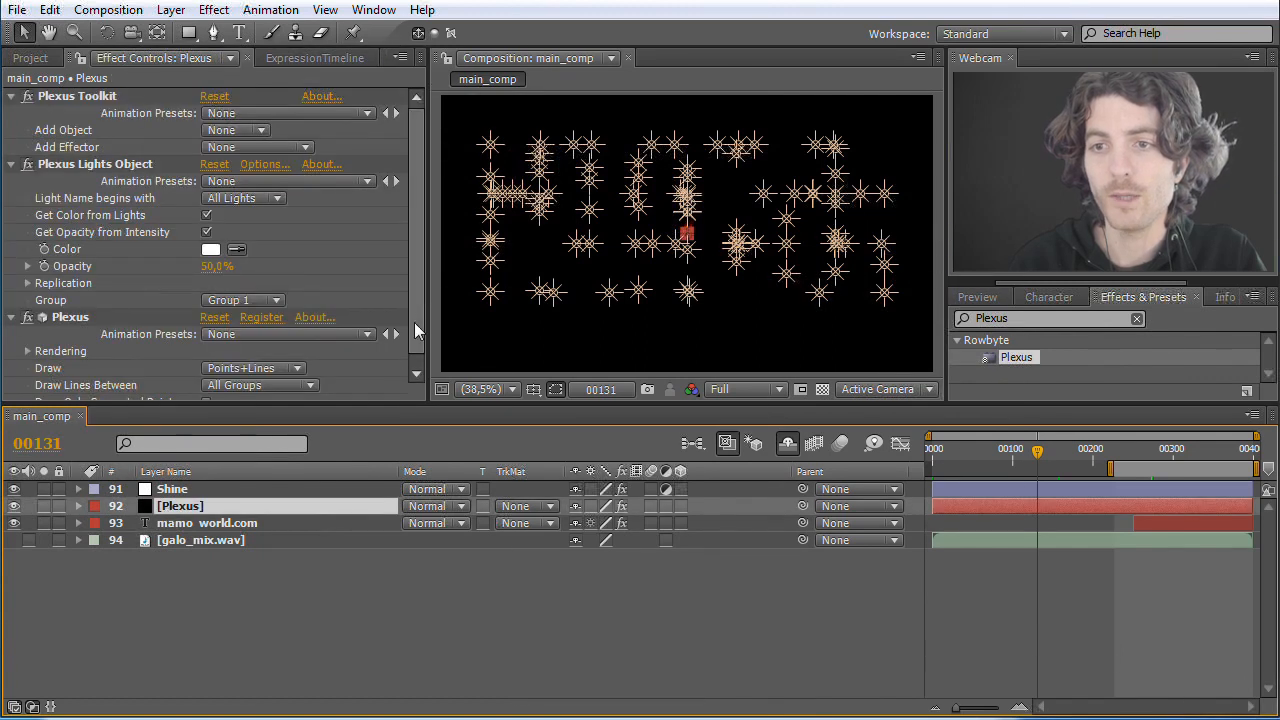
scroll(421, 300, "down", 1)
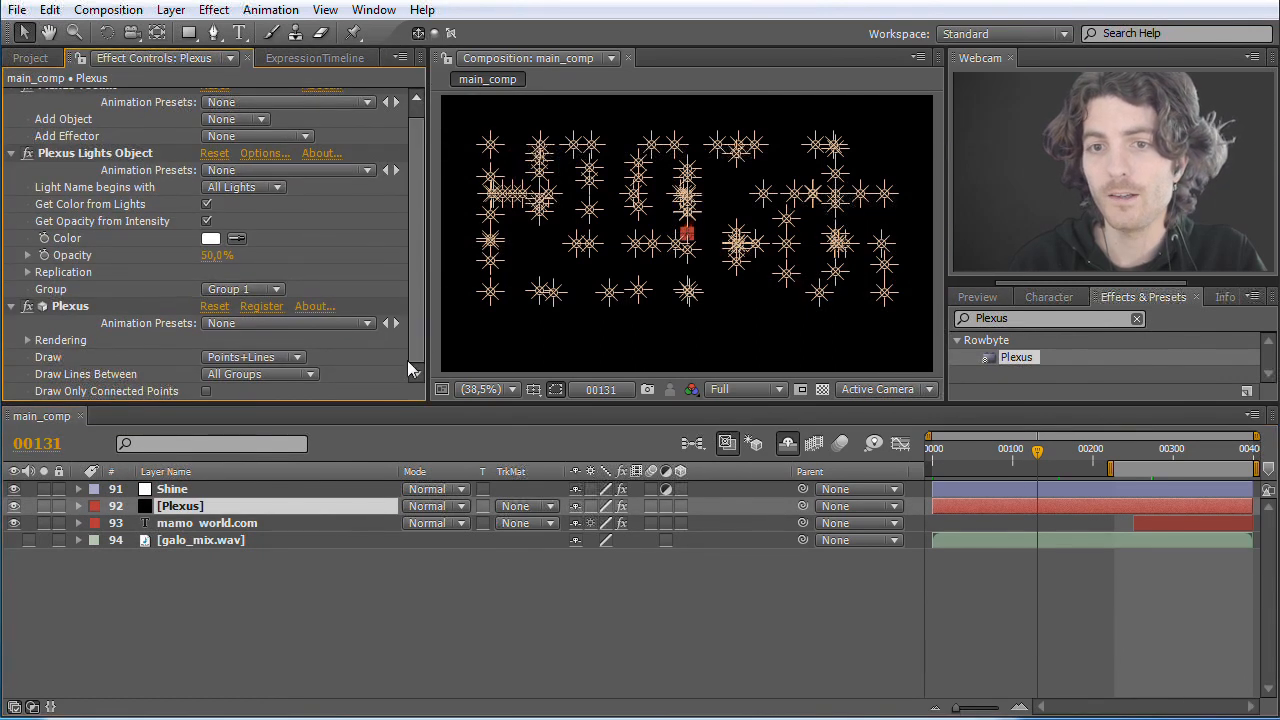
left_click(22, 344)
scroll(40, 344, "down", 5)
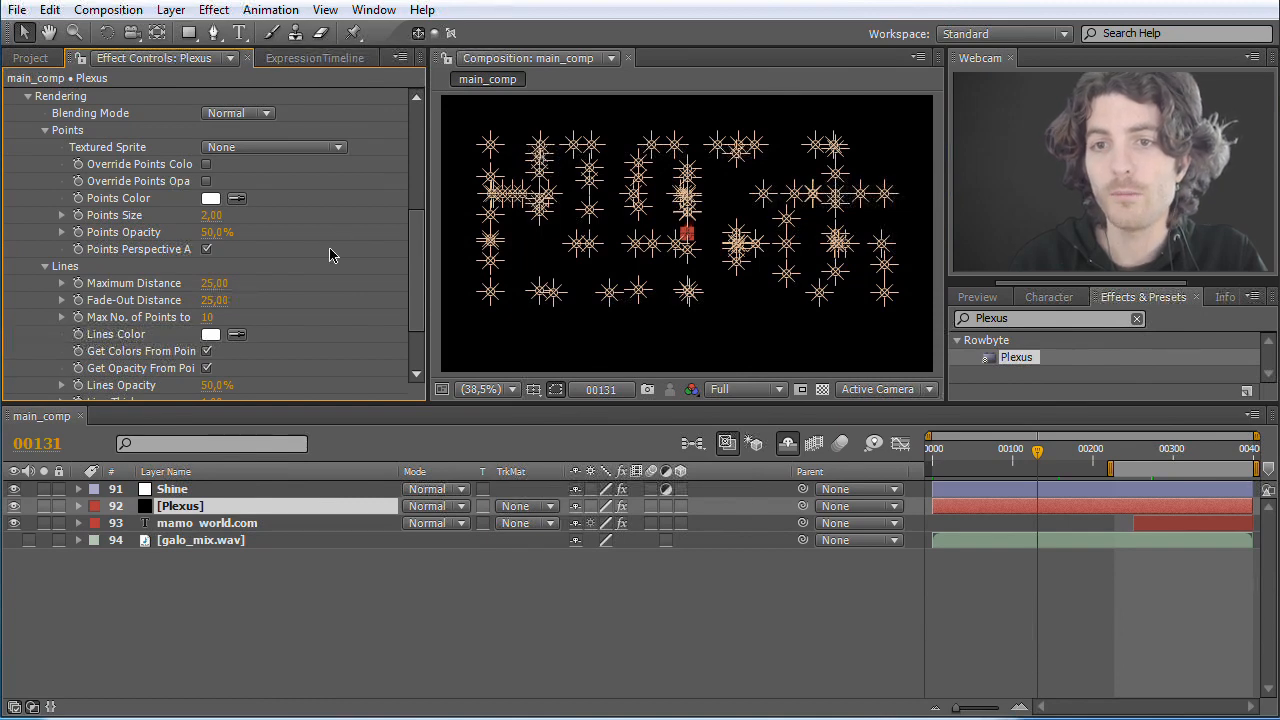
left_click_drag(212, 287, 243, 309)
left_click(463, 633)
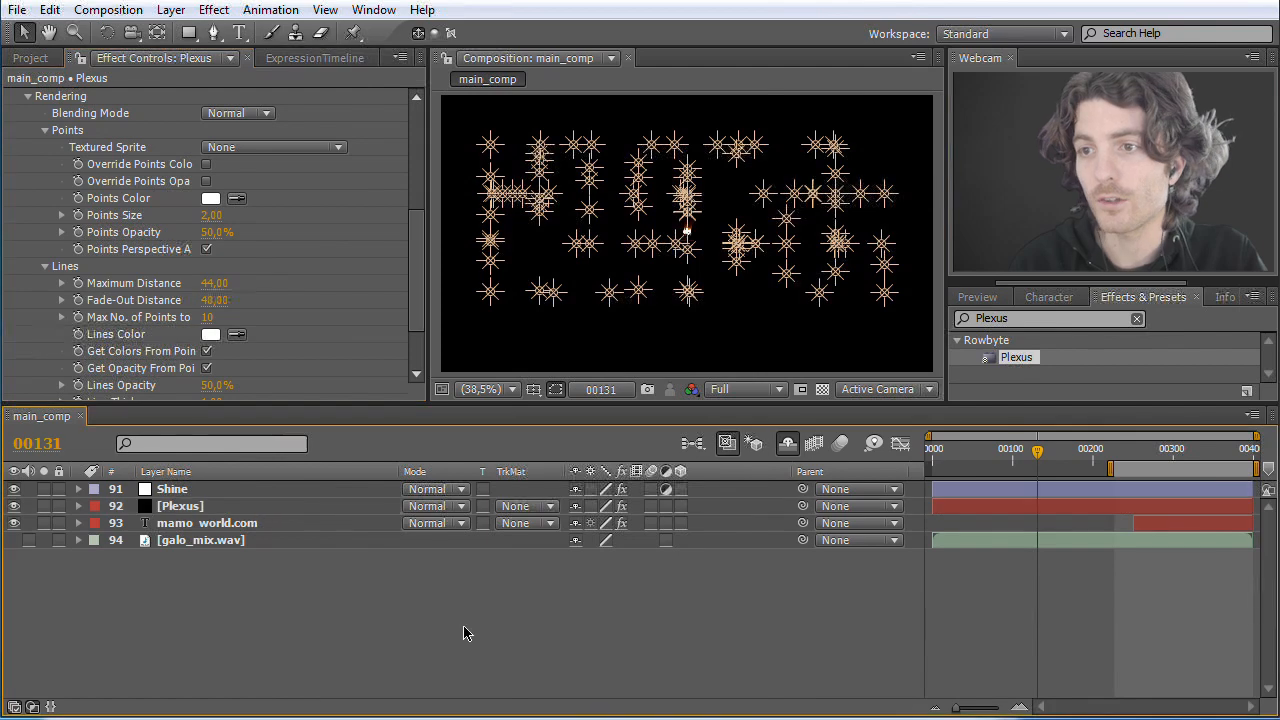
Step: Run a RAM preview of the composition and extend the work area's start back to frame 0
left_click(997, 296)
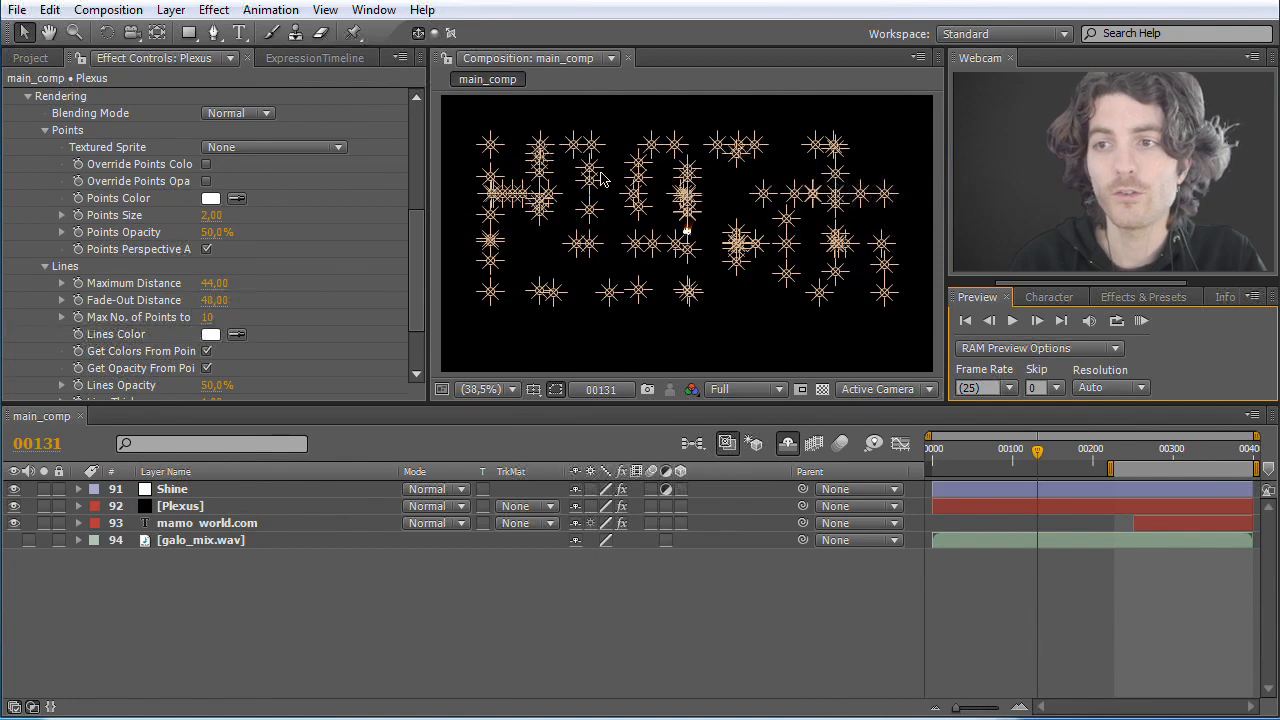
left_click(1138, 320)
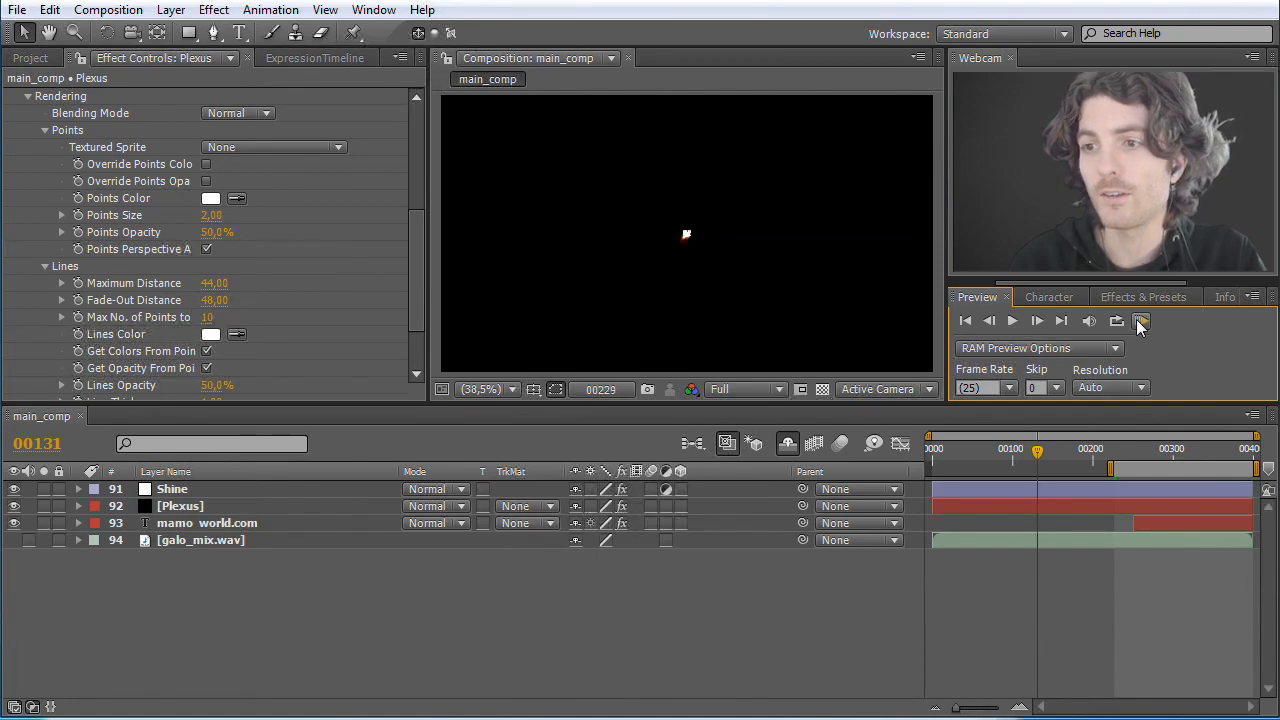
key("space")
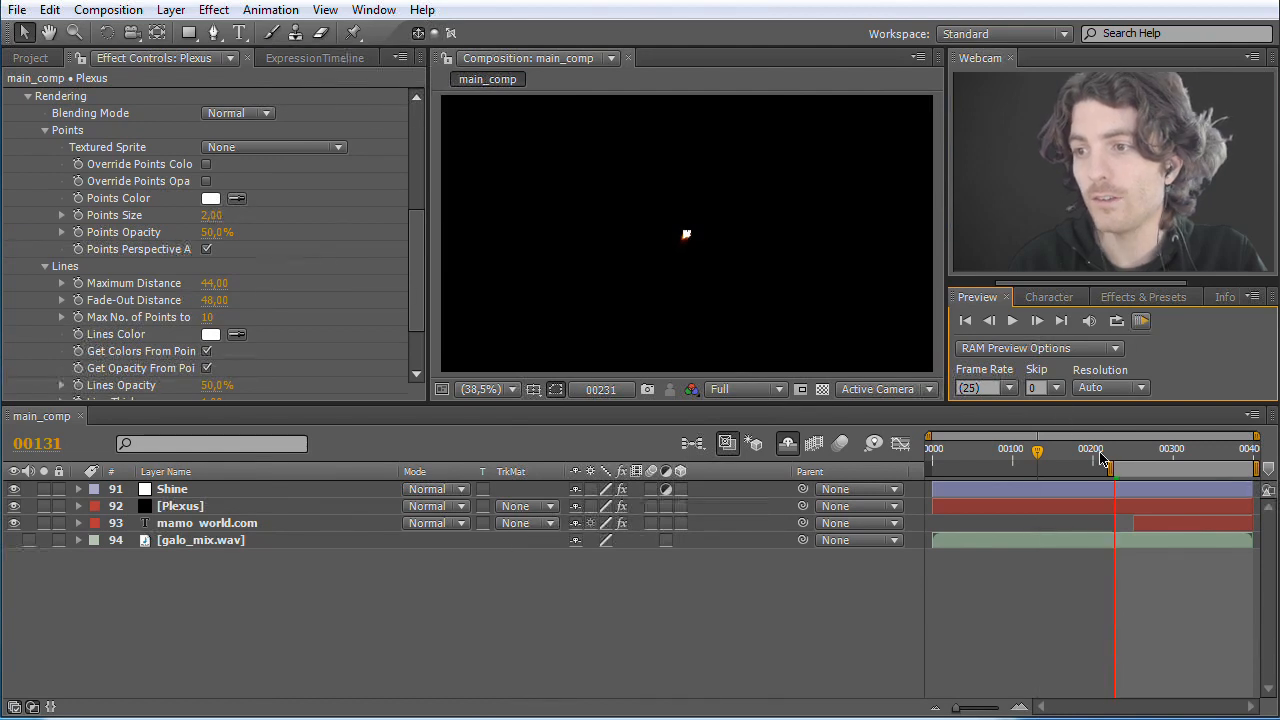
key("space")
left_click_drag(1112, 467, 928, 467)
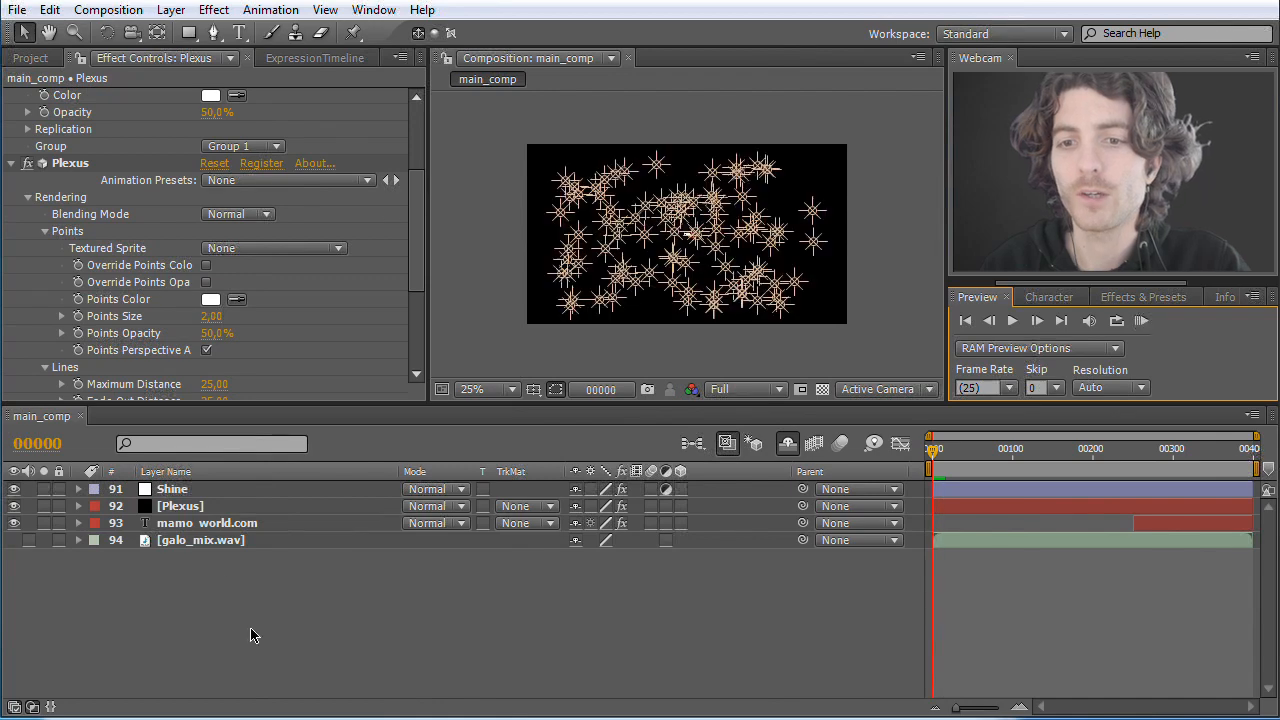
Step: Resize the Plexus solid to the composition size of 1280 × 720 px
left_click(190, 505)
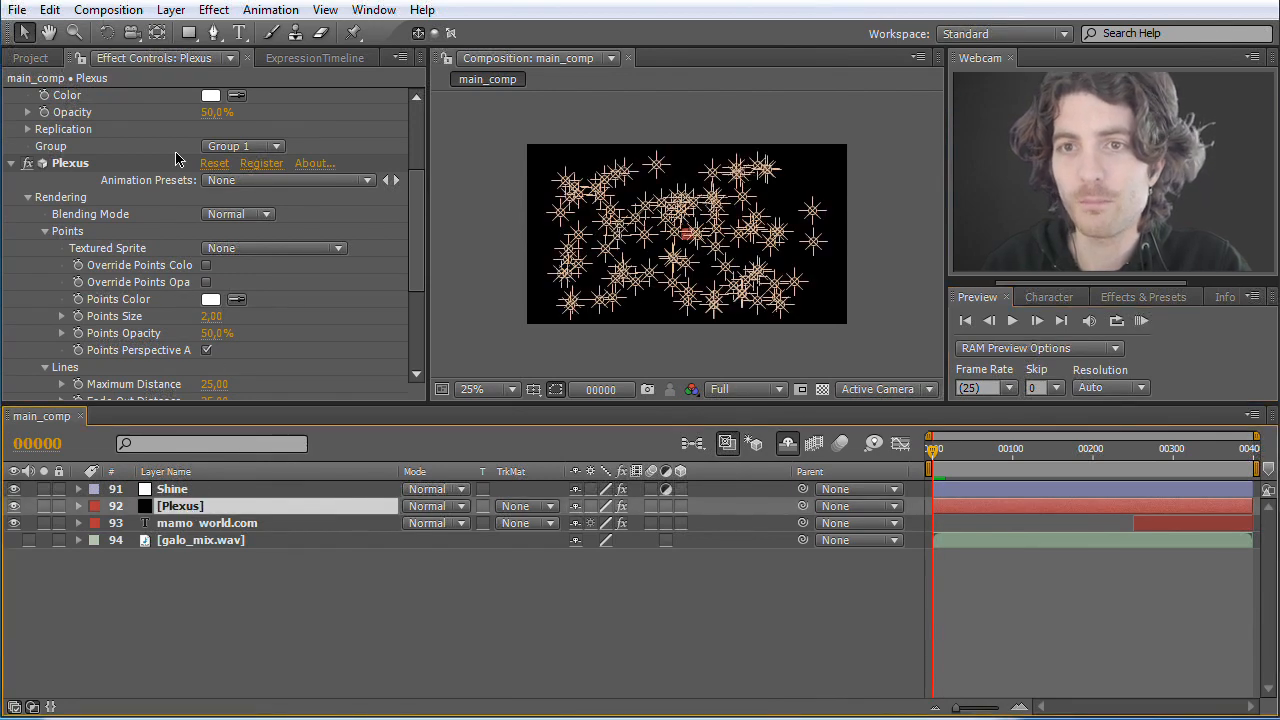
left_click(171, 9)
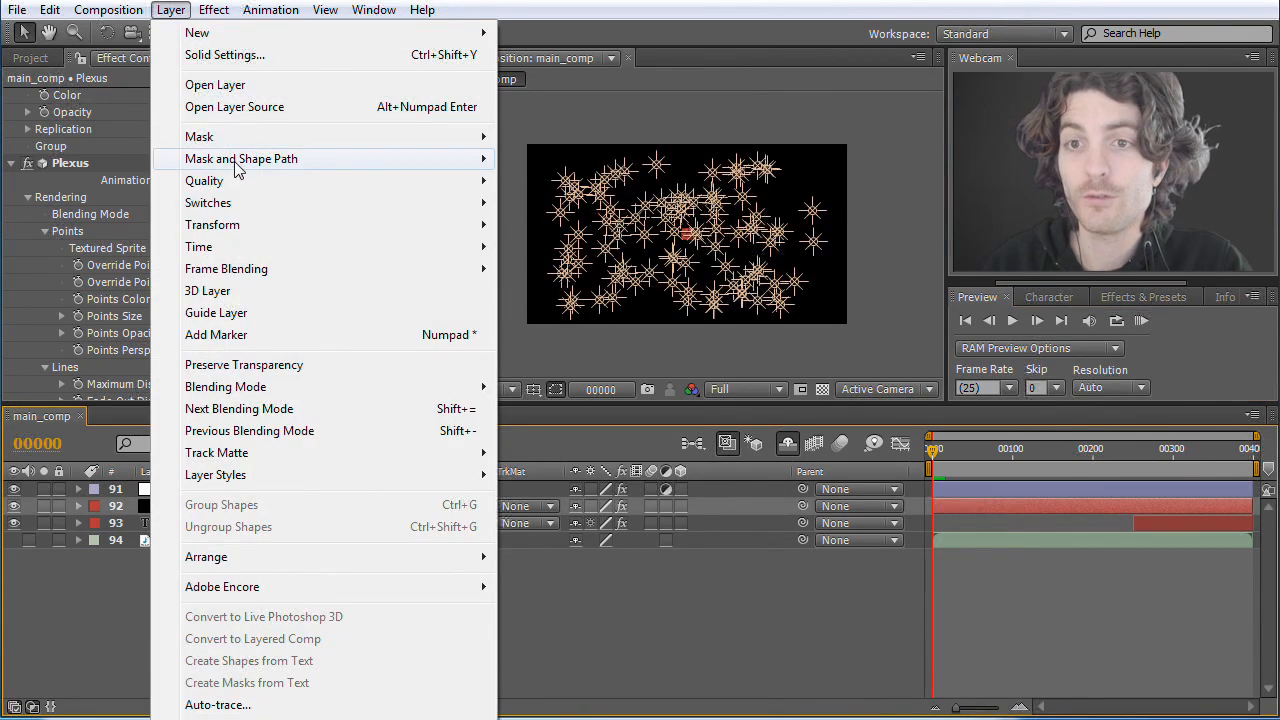
left_click(237, 57)
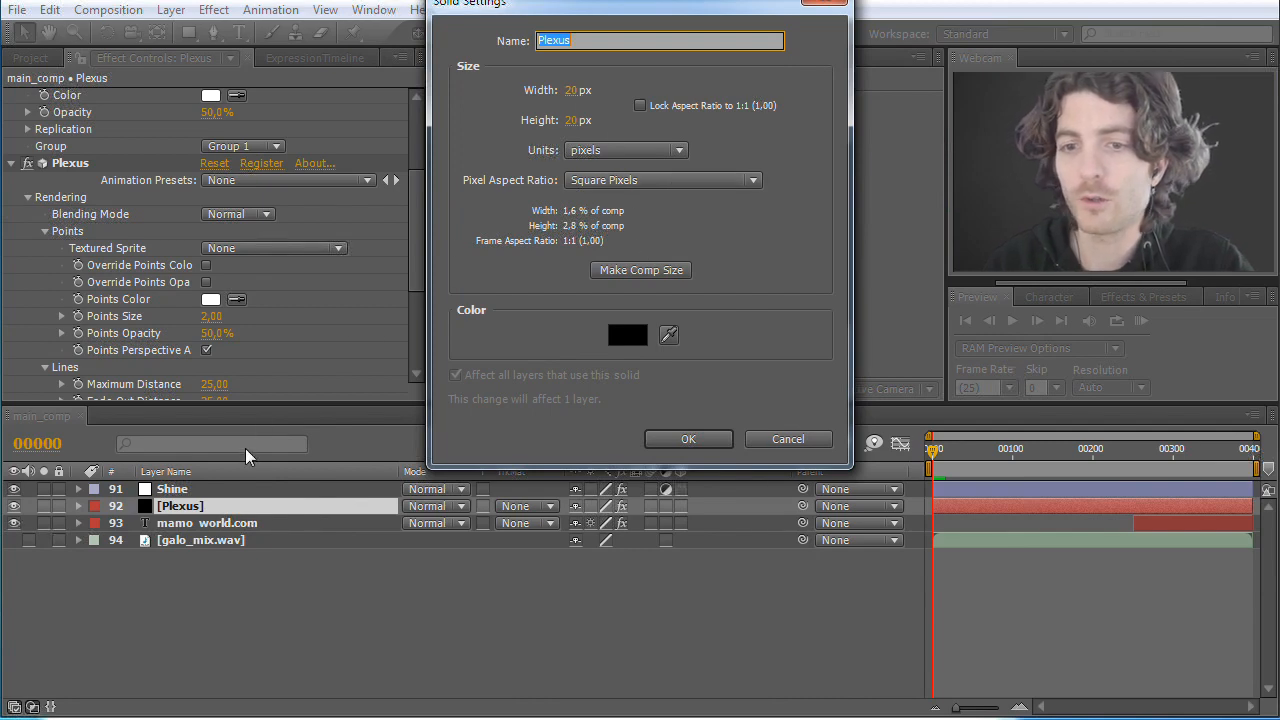
left_click(654, 271)
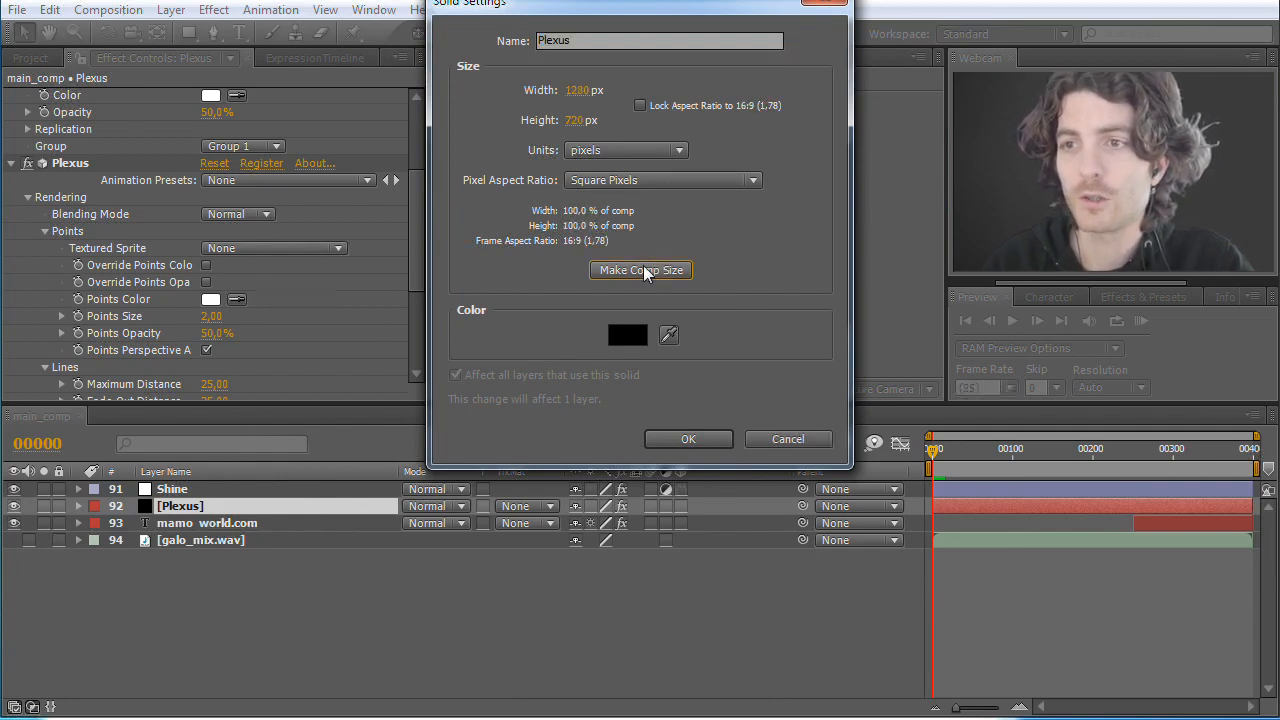
left_click(685, 440)
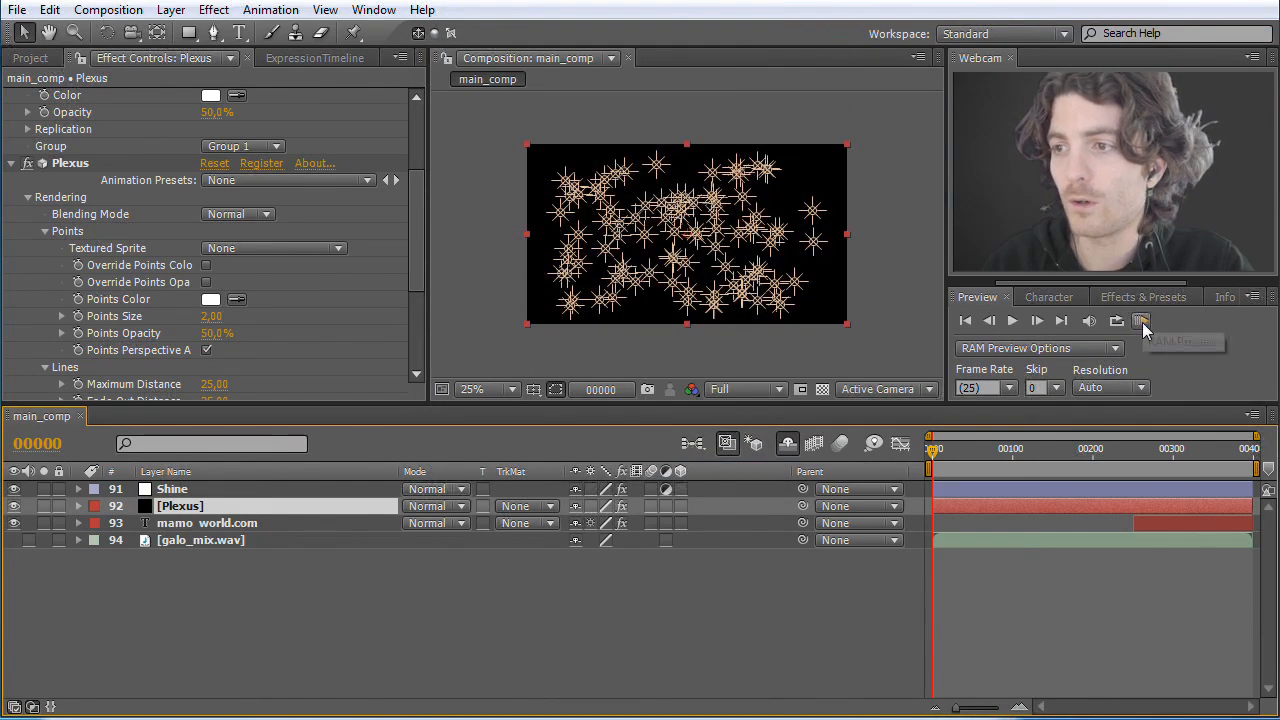
Step: Preview the Plexus animation from frame 0 and inspect the light formation at frame 113
left_click(1141, 322)
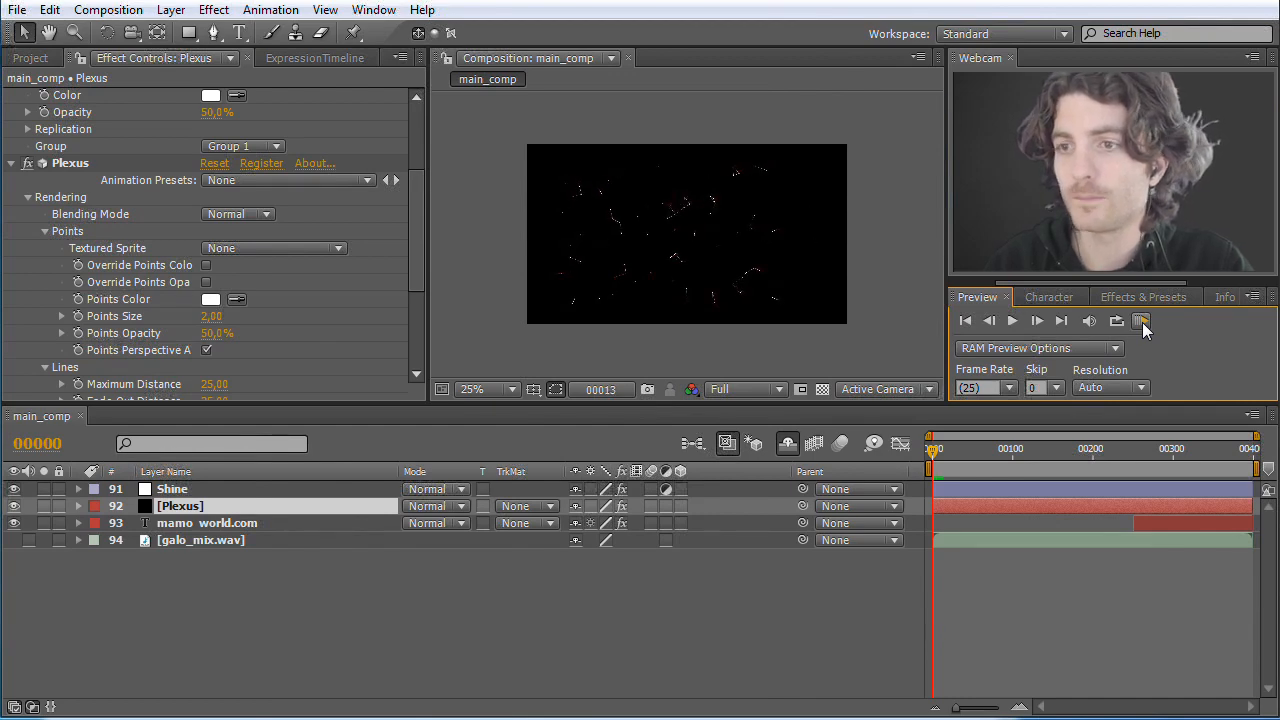
left_click(1142, 322)
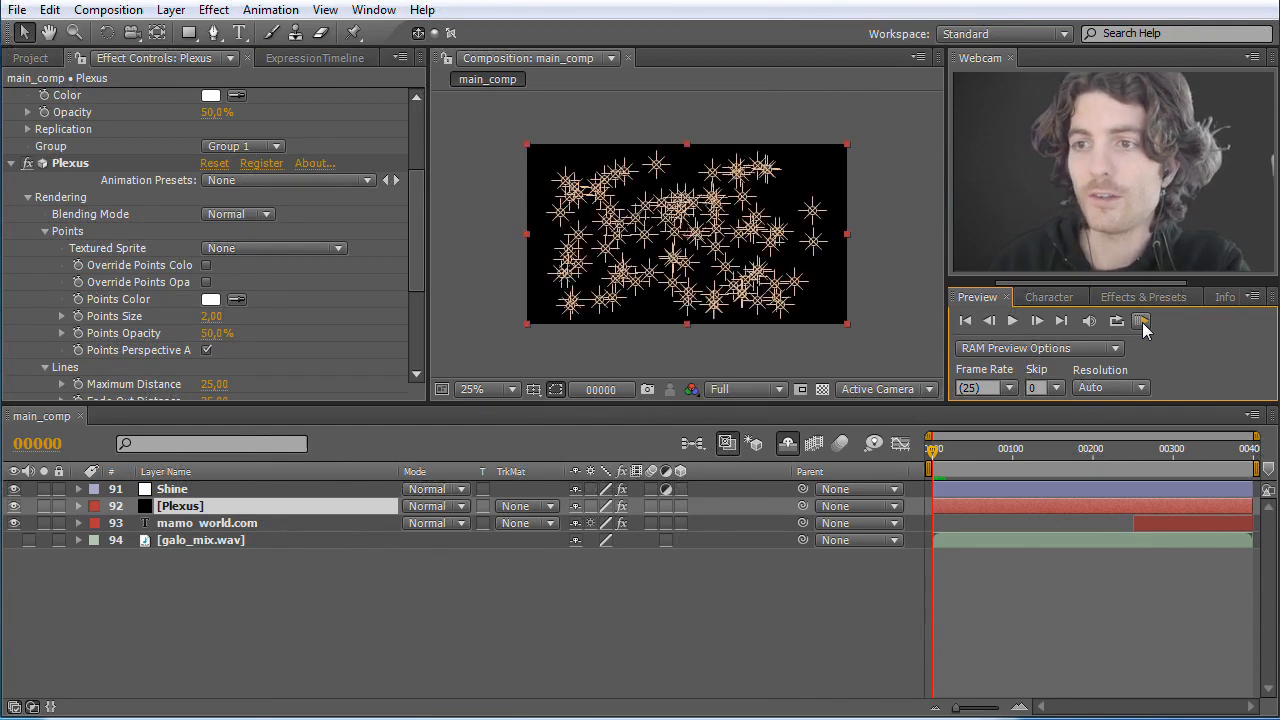
left_click_drag(934, 456, 1030, 456)
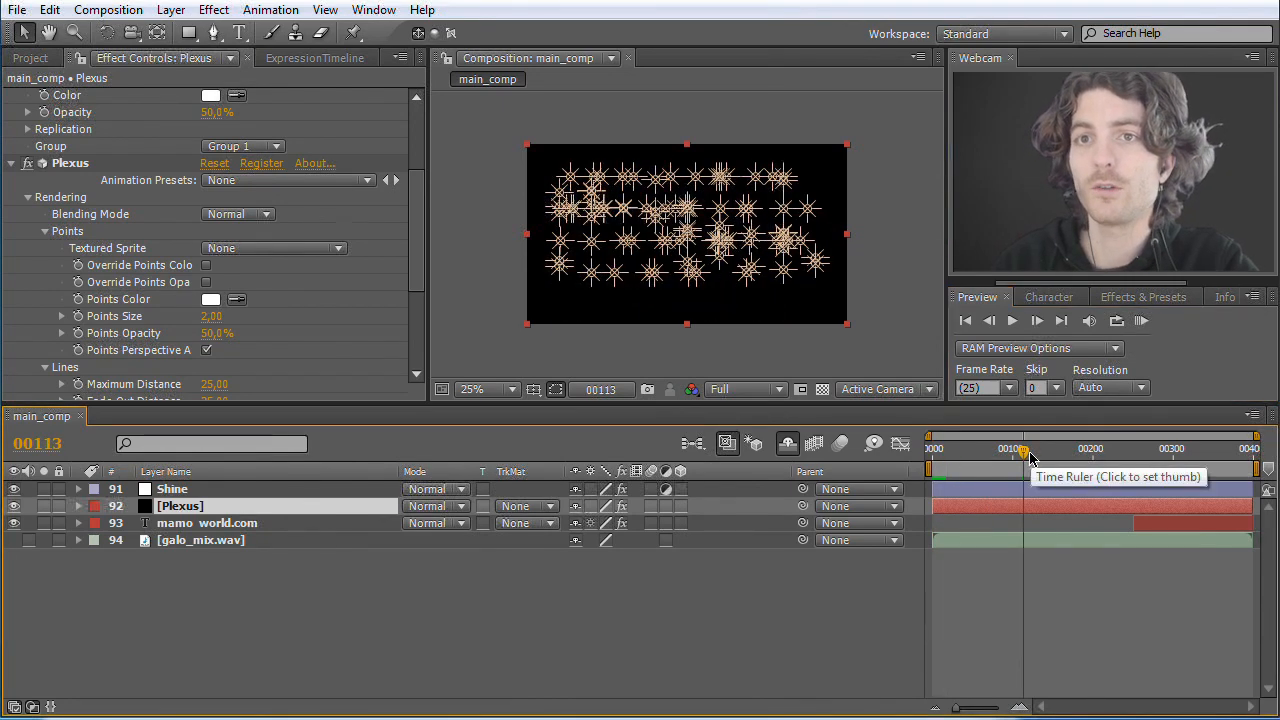